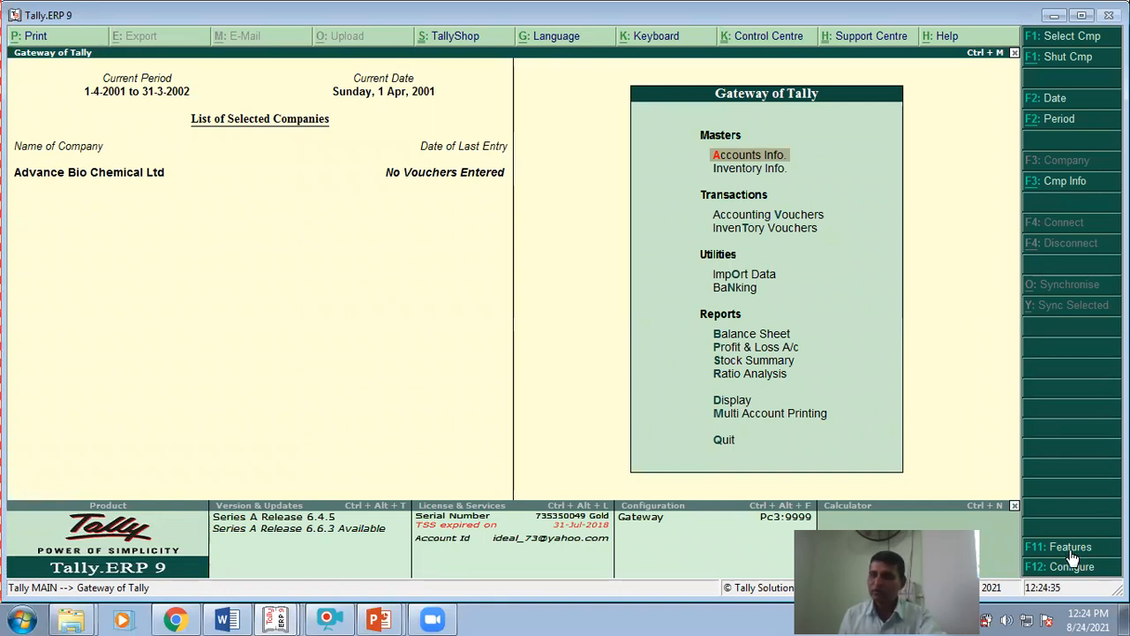
Review all the company's accounting features and accept them with their existing settings
{"action": "left_click", "coordinate": [1070, 549]}
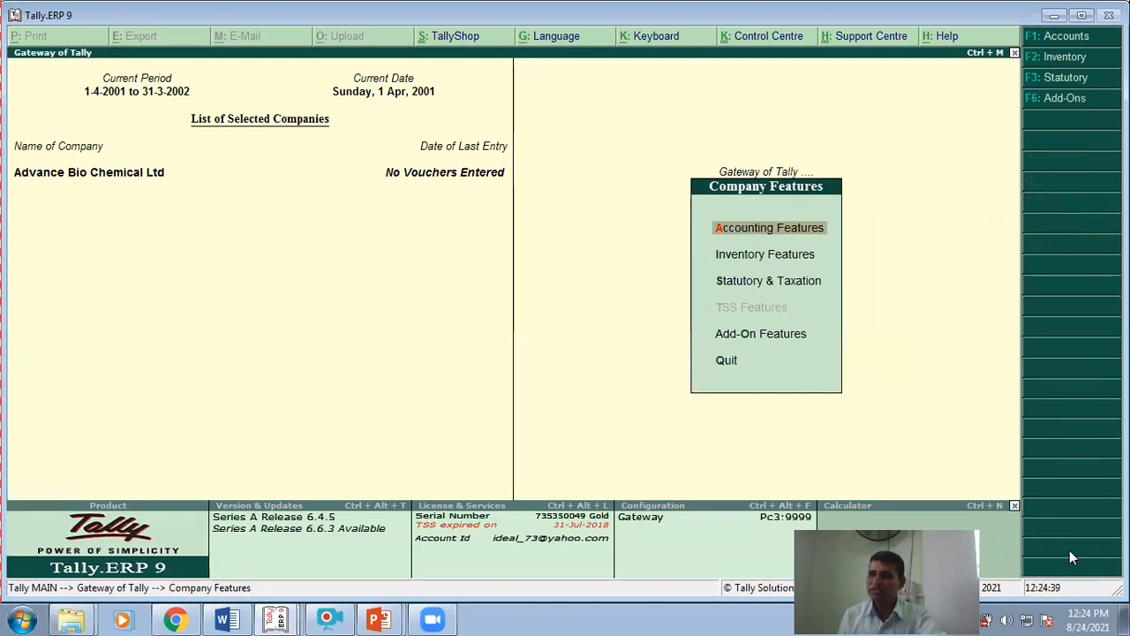
{"action": "left_click", "coordinate": [812, 231]}
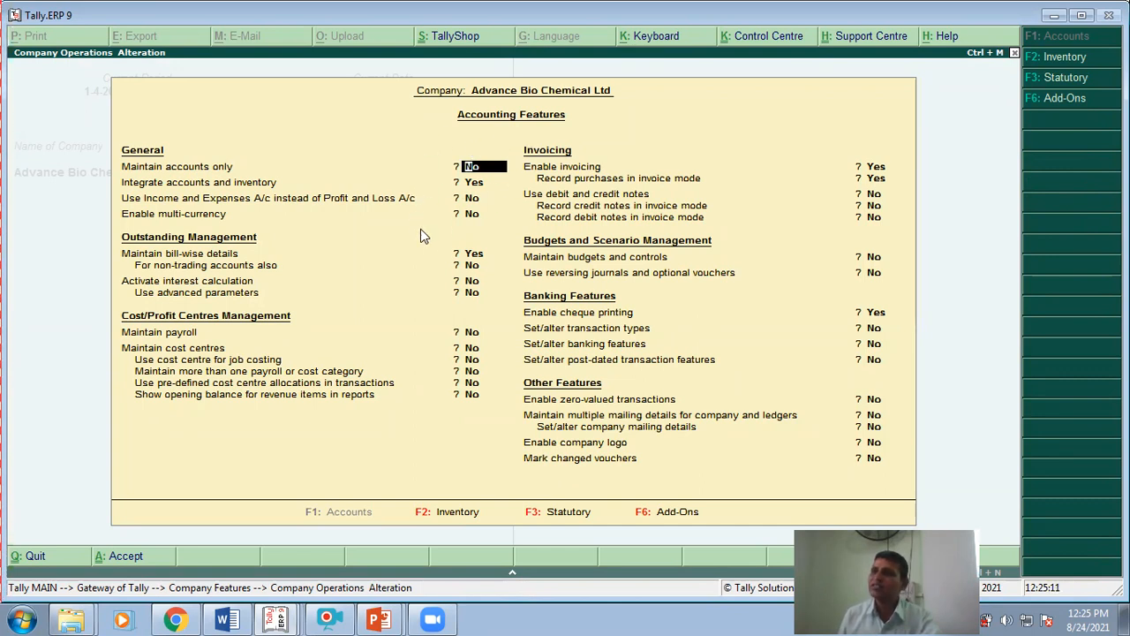
{"action": "key", "text": "Return"}
{"action": "key", "text": "Return"}
{"action": "key", "text": "Return"}
{"action": "key", "text": "Return"}
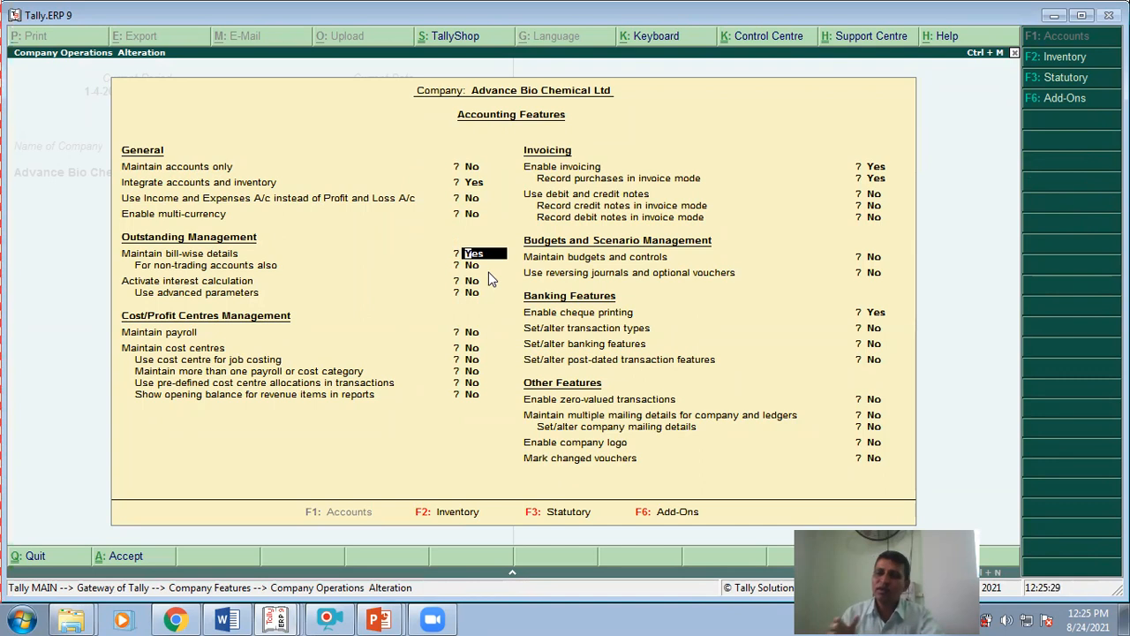
{"action": "key", "text": "Return"}
{"action": "key", "text": "Return"}
{"action": "key", "text": "Return"}
{"action": "key", "text": "Return"}
{"action": "key", "text": "Return"}
{"action": "key", "text": "Return"}
{"action": "key", "text": "Return"}
{"action": "key", "text": "Return"}
{"action": "key", "text": "Return"}
{"action": "key", "text": "Return"}
{"action": "key", "text": "Return"}
{"action": "key", "text": "Return"}
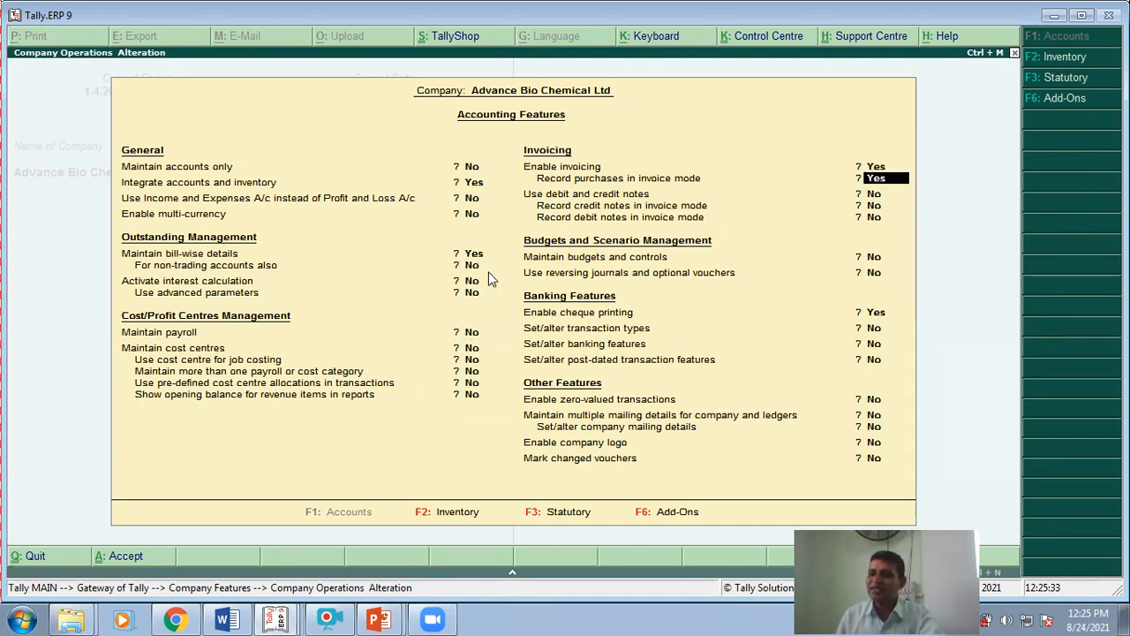
{"action": "key", "text": "Return"}
{"action": "key", "text": "Return"}
{"action": "key", "text": "Return"}
{"action": "key", "text": "Return"}
{"action": "key", "text": "Return"}
{"action": "key", "text": "Return"}
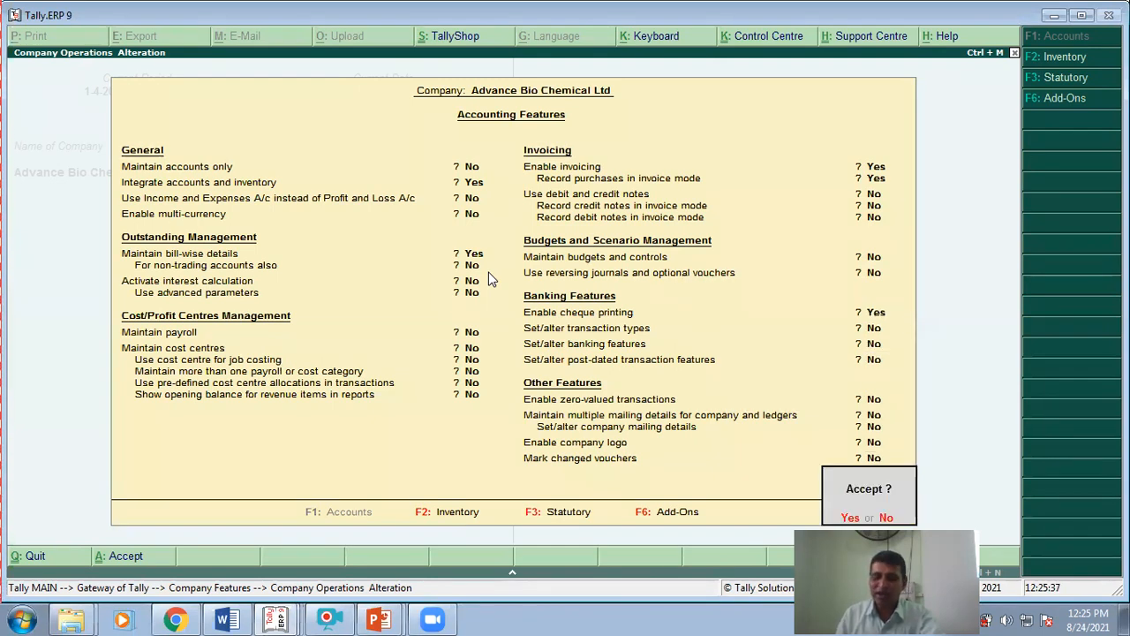
{"action": "key", "text": "Return"}
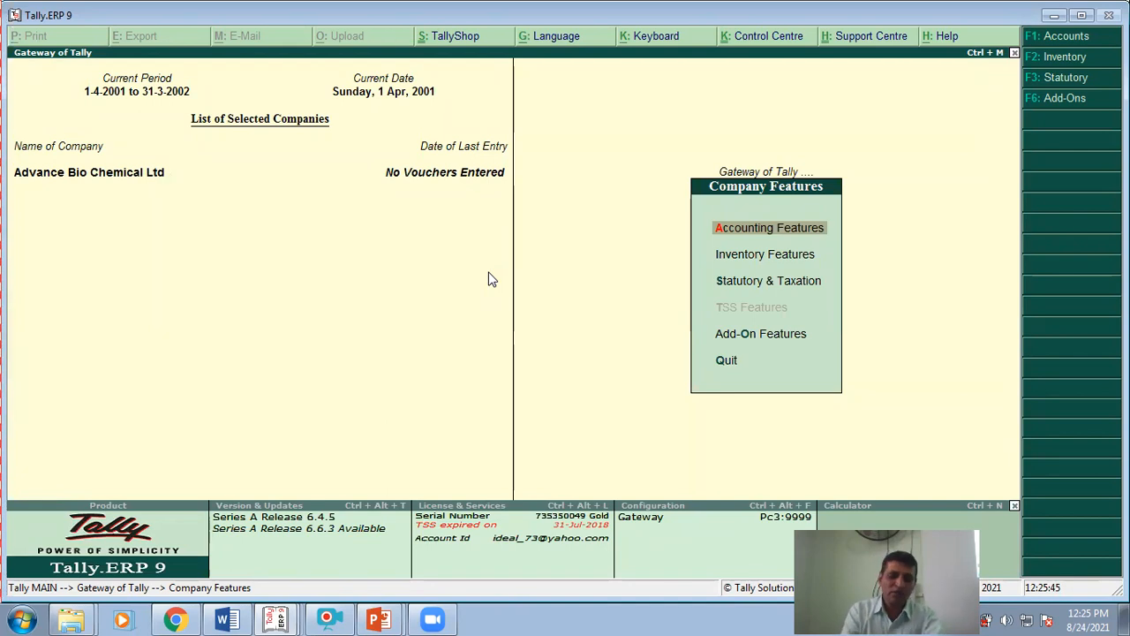
{"action": "key", "text": "Escape"}
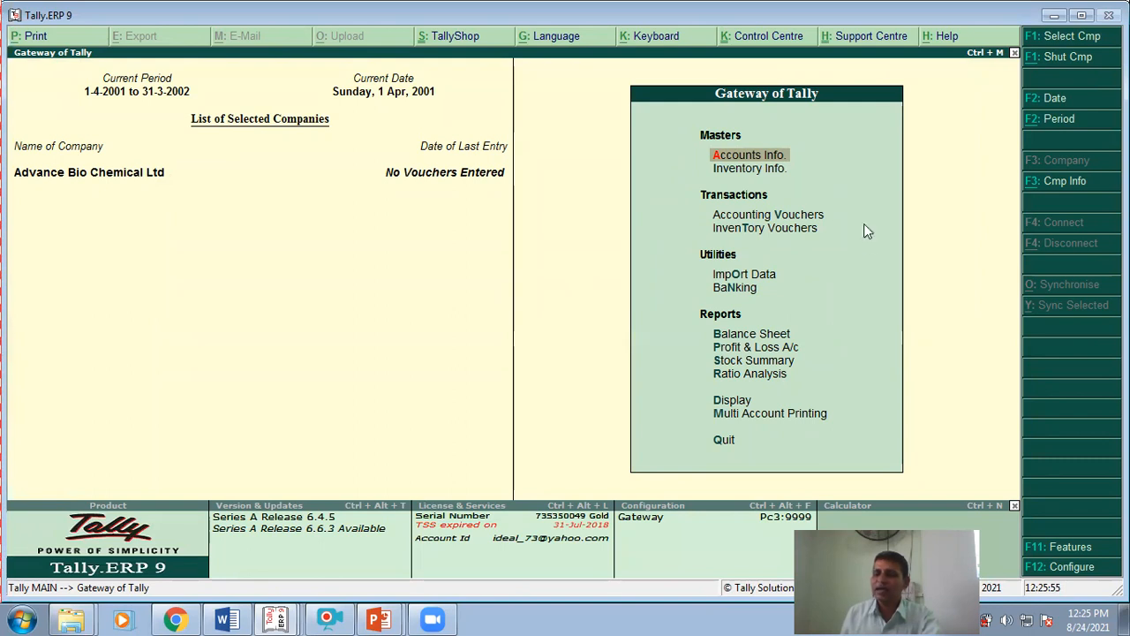
Open the inventory masters and view the options for stock groups
{"action": "key", "text": "Down"}
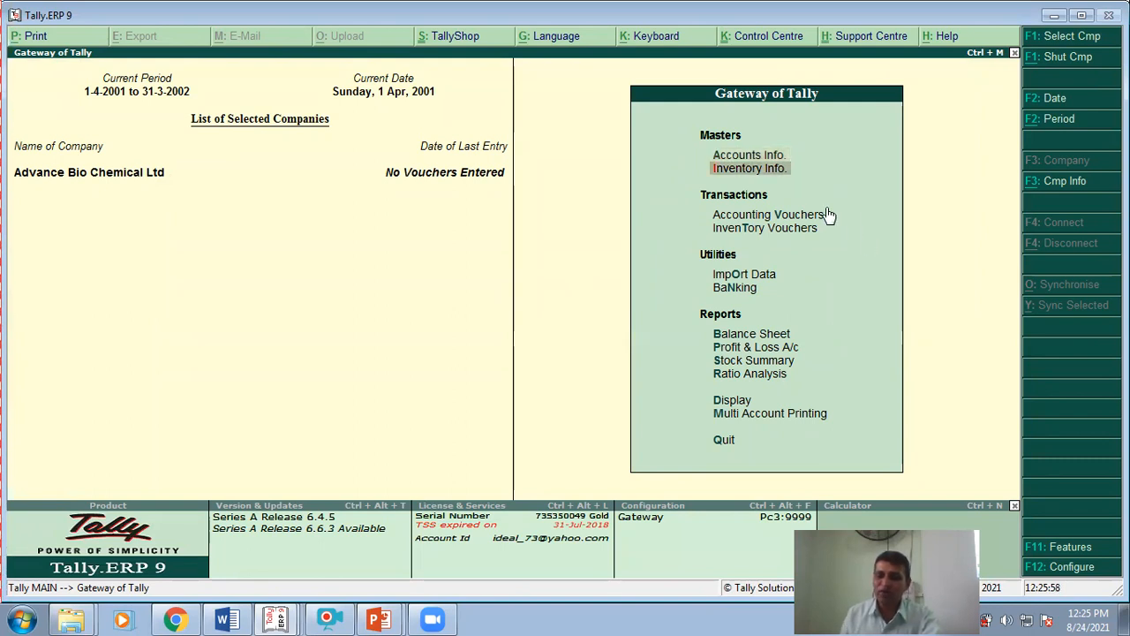
{"action": "left_click", "coordinate": [732, 169]}
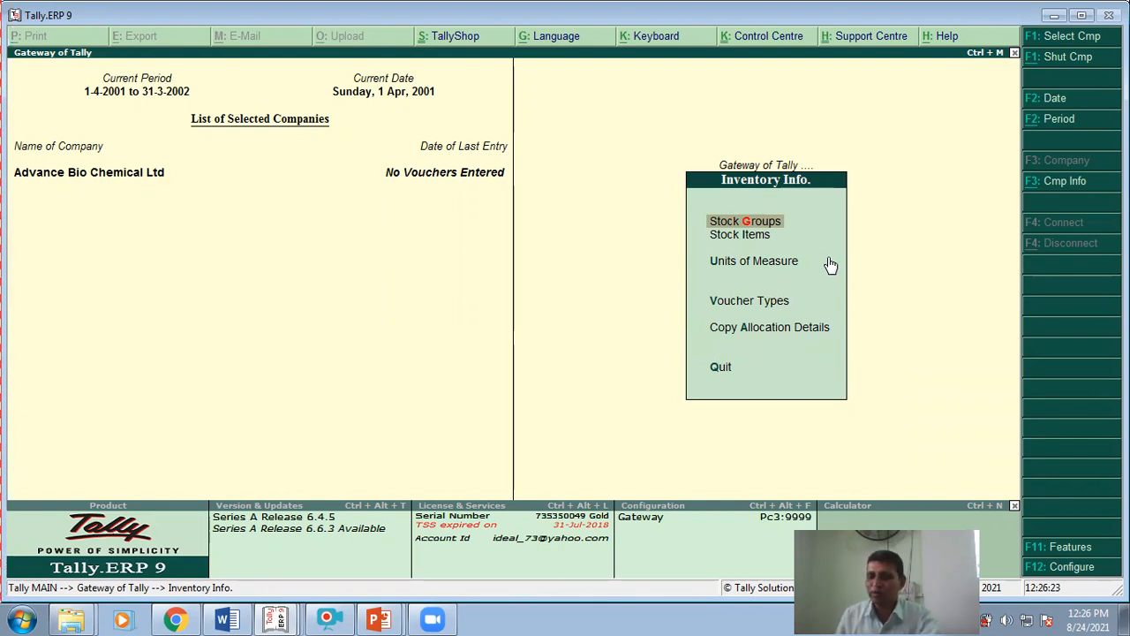
{"action": "key", "text": "Return"}
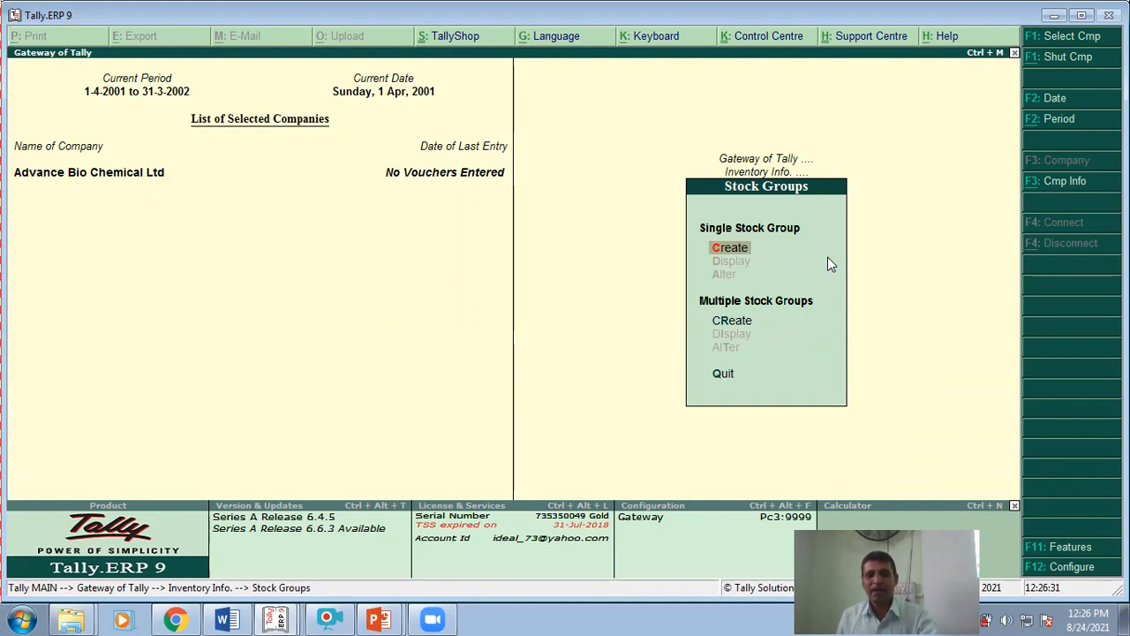
{"action": "key", "text": "Escape"}
{"action": "key", "text": "Down"}
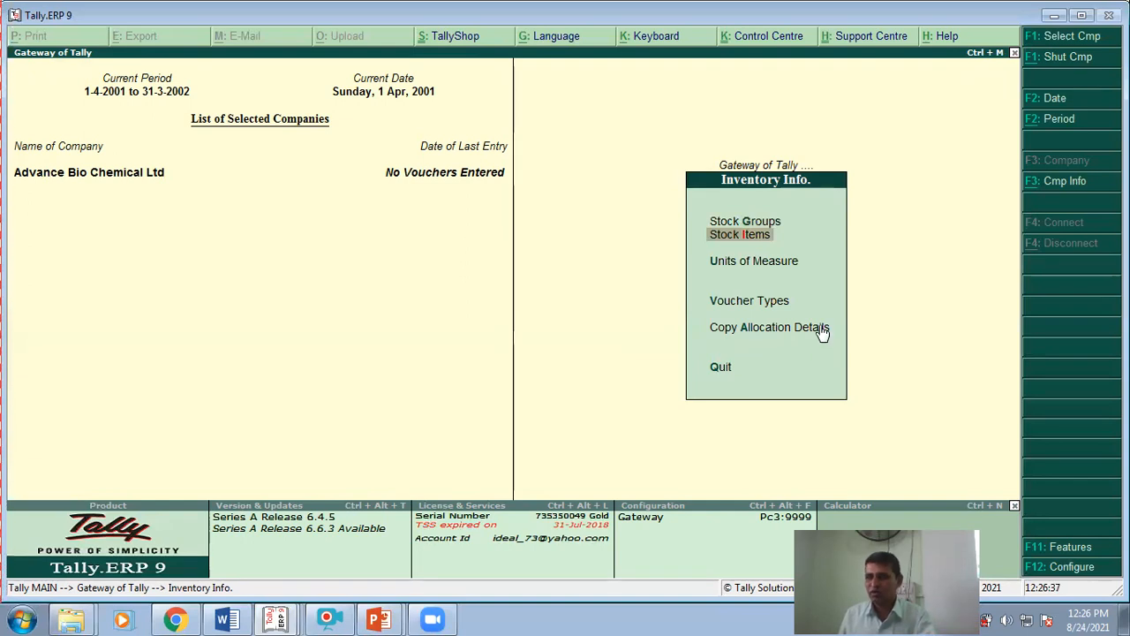
{"action": "key", "text": "Return"}
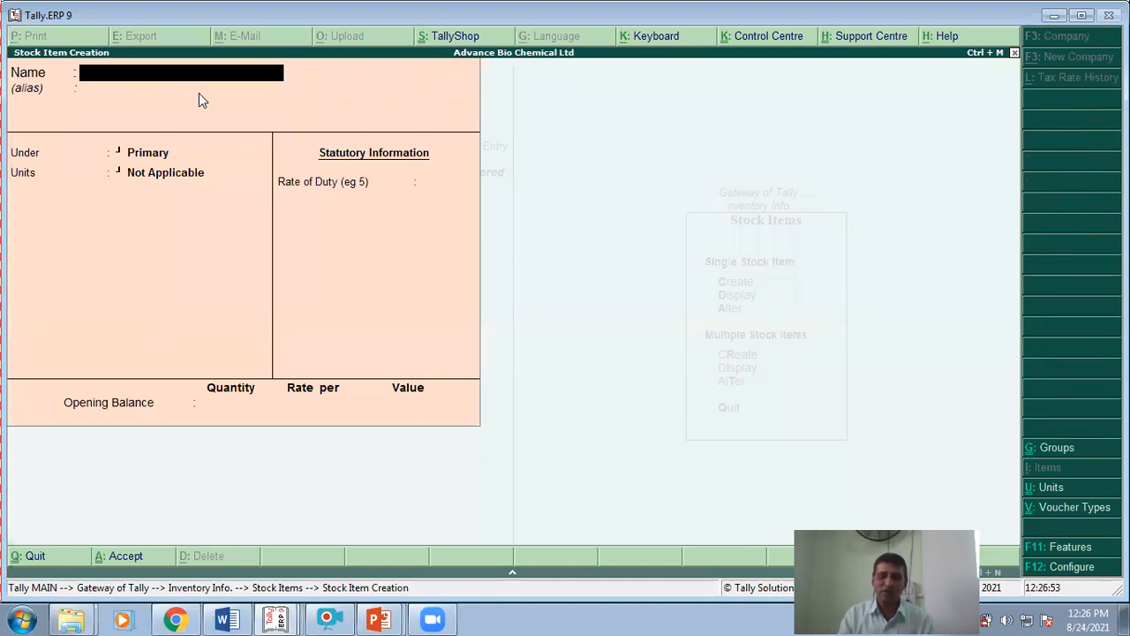
{"action": "type", "text": "40"}
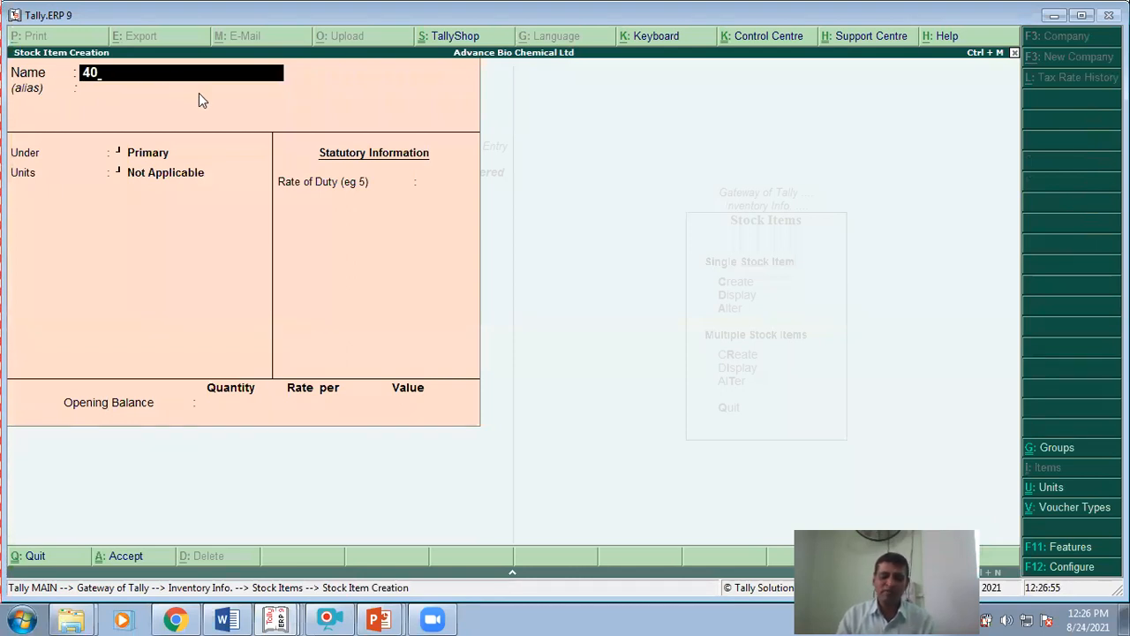
{"action": "type", "text": "Wt Bulb"}
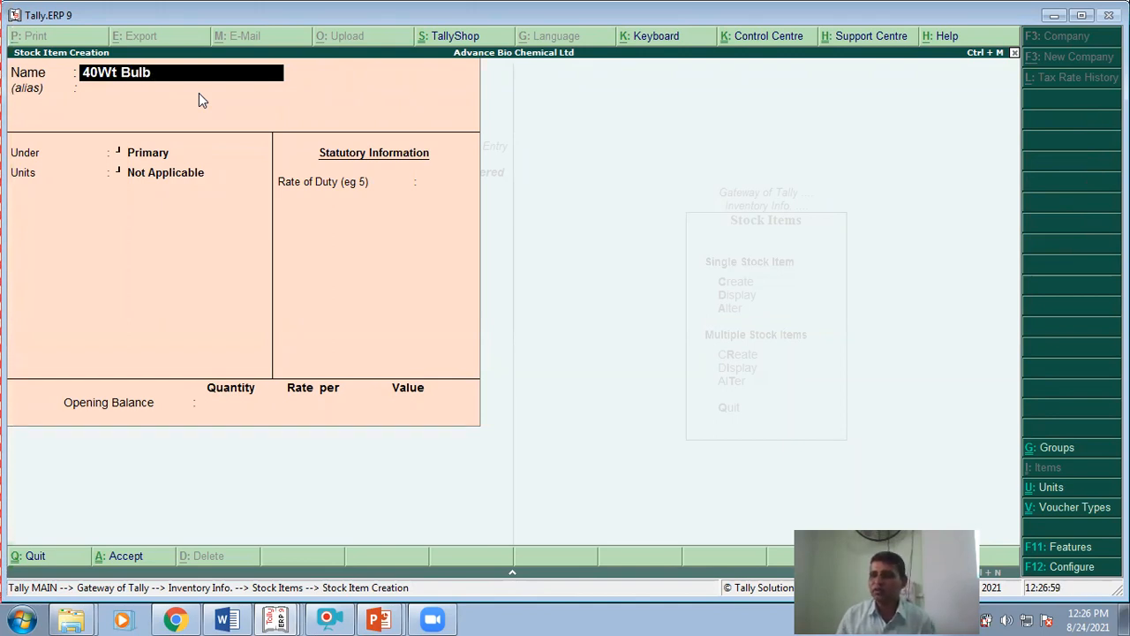
{"action": "key", "text": "Return"}
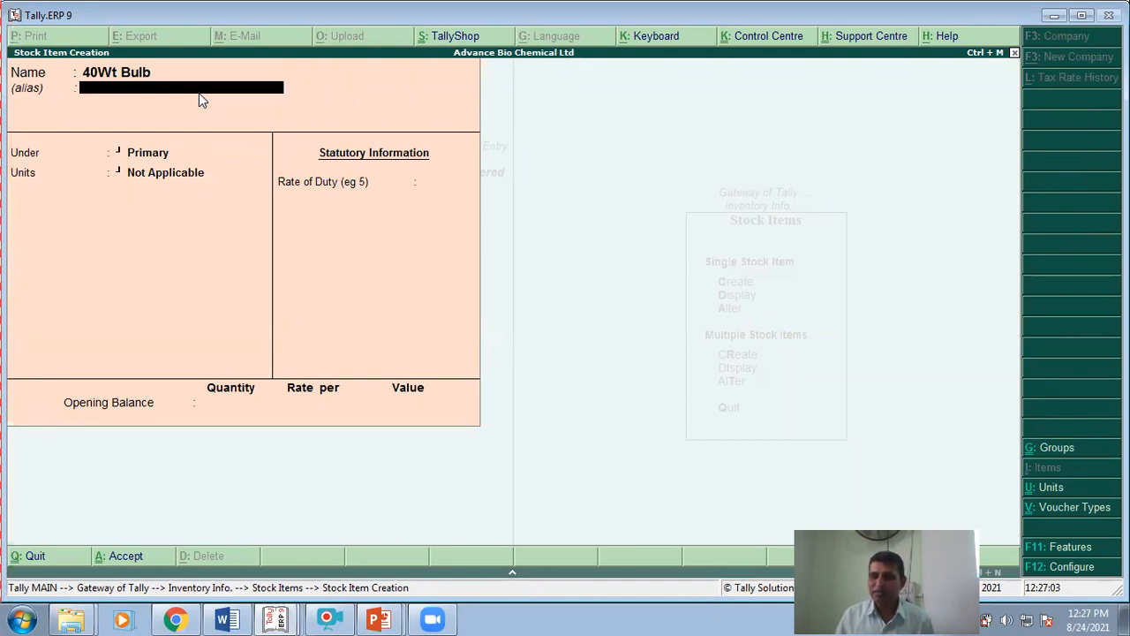
{"action": "key", "text": "Return"}
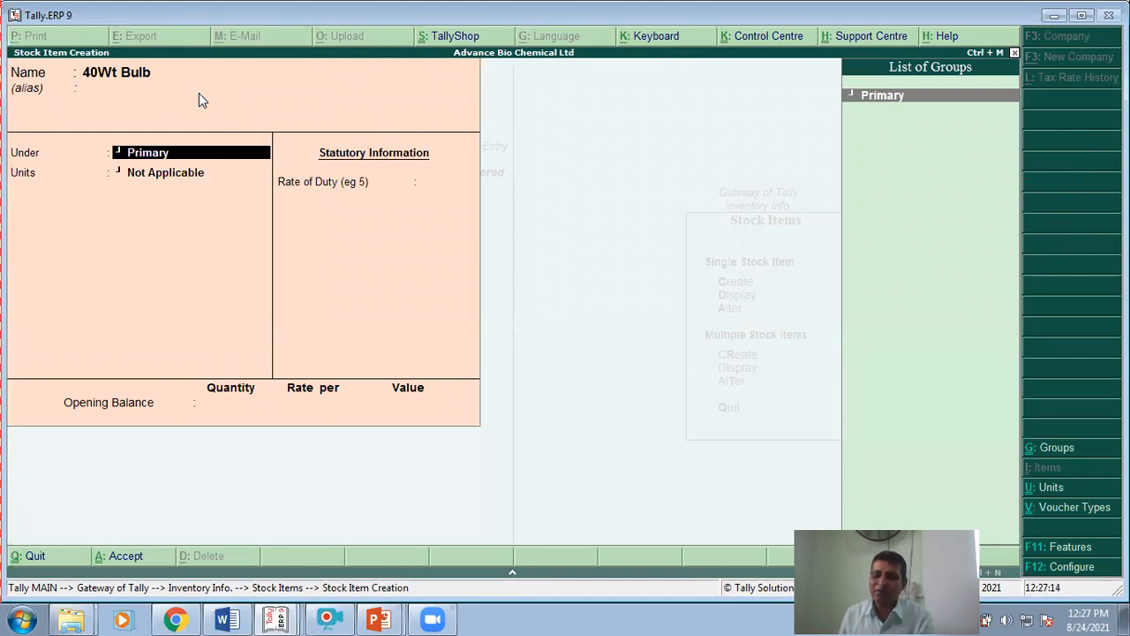
{"action": "key", "text": "Return"}
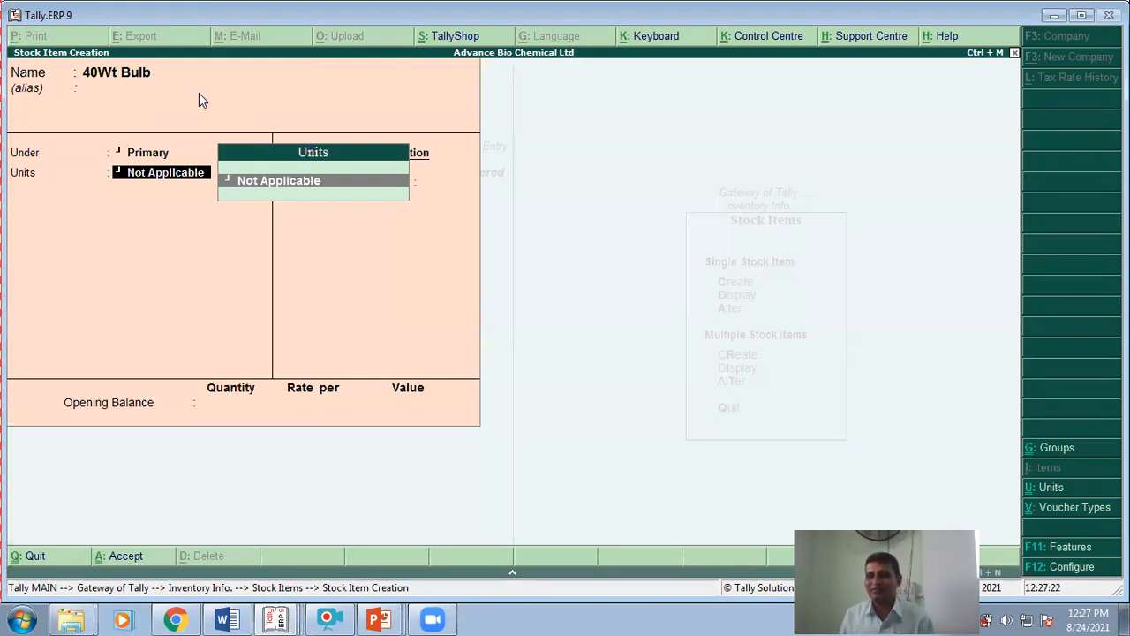
{"action": "key", "text": "Return"}
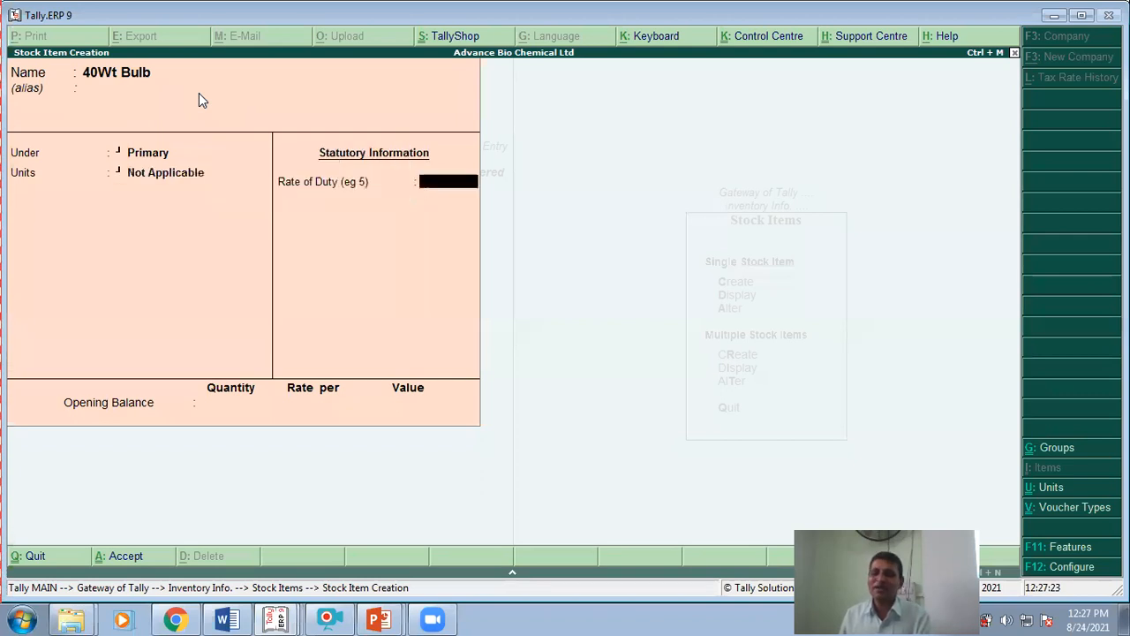
{"action": "key", "text": "BackSpace"}
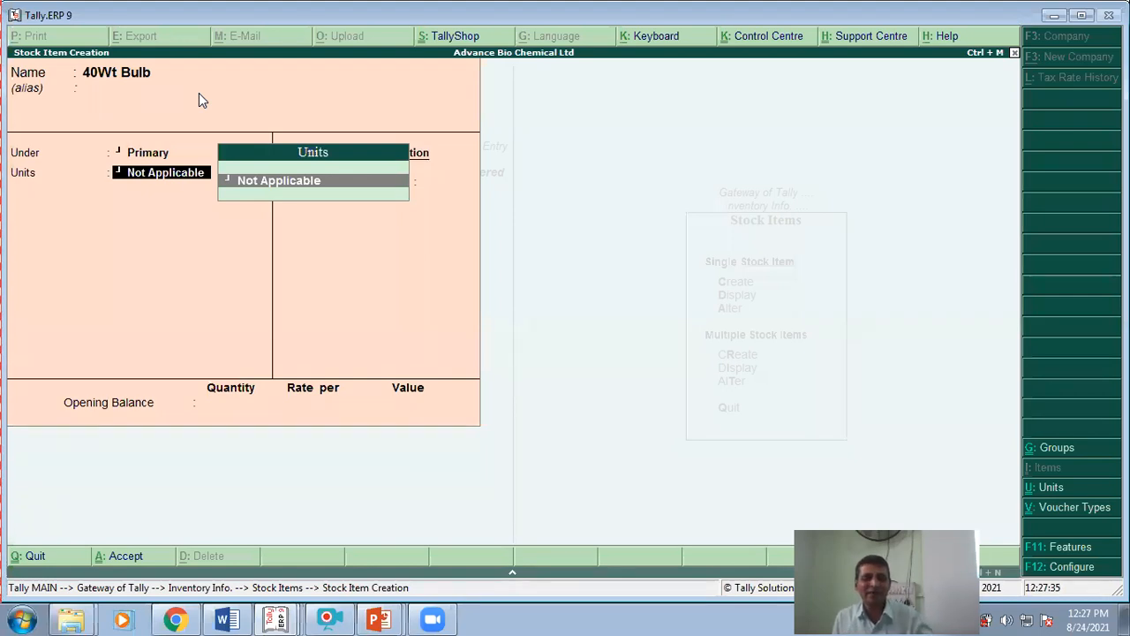
{"action": "key", "text": "BackSpace"}
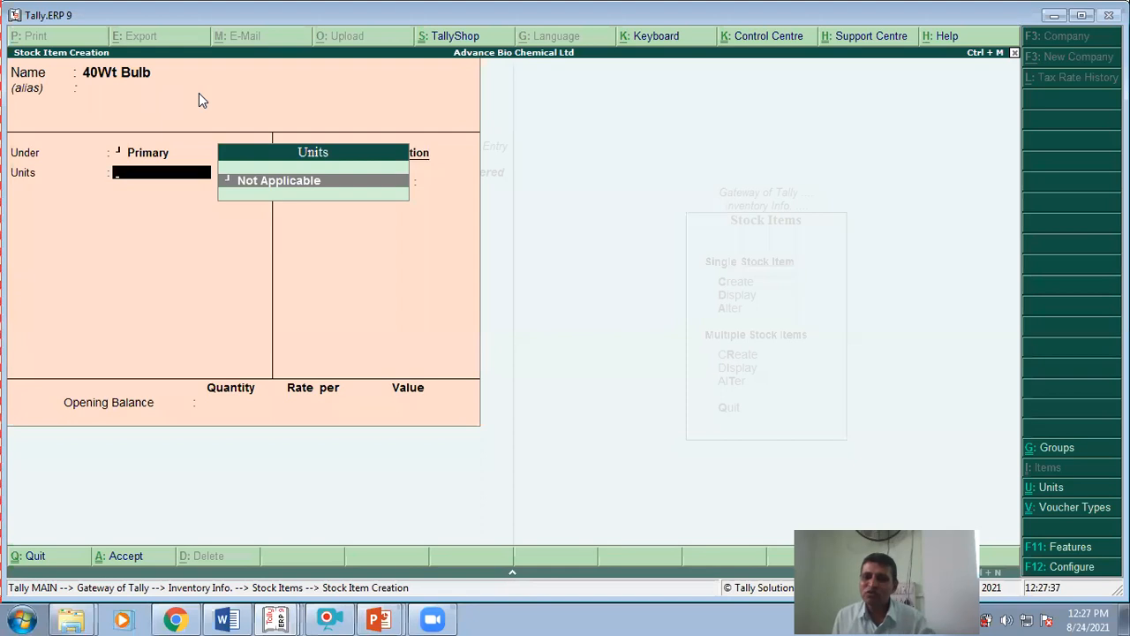
{"action": "key", "text": "Escape"}
{"action": "key", "text": "Escape"}
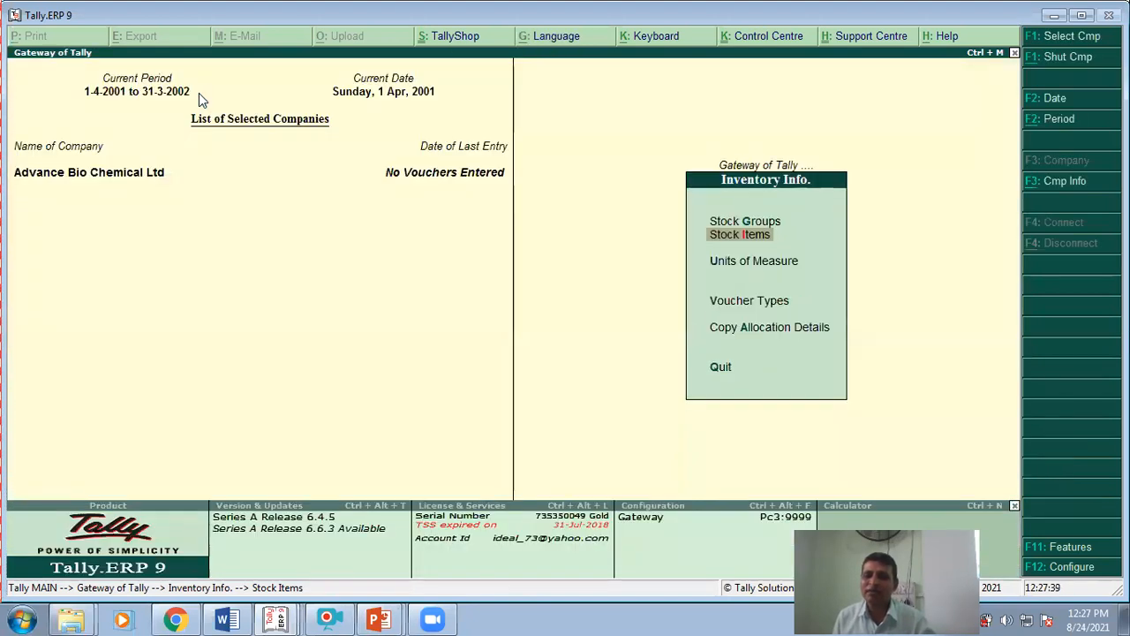
Start a simple unit of measure with the symbol "Nos." and the formal name "Numbers"
{"action": "key", "text": "Down"}
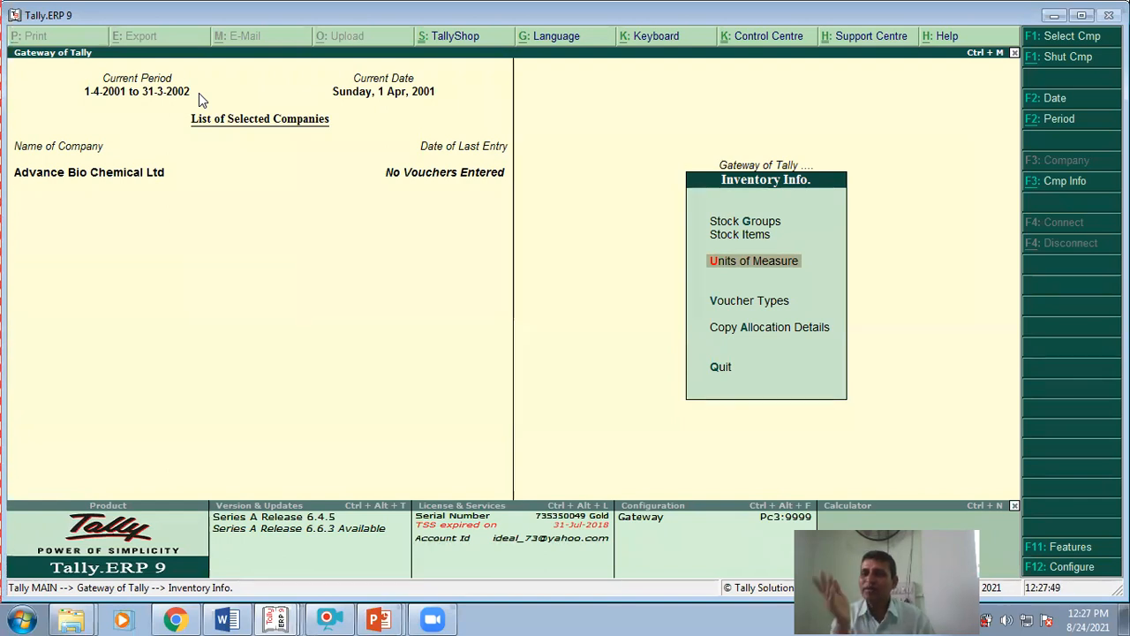
{"action": "key", "text": "Return"}
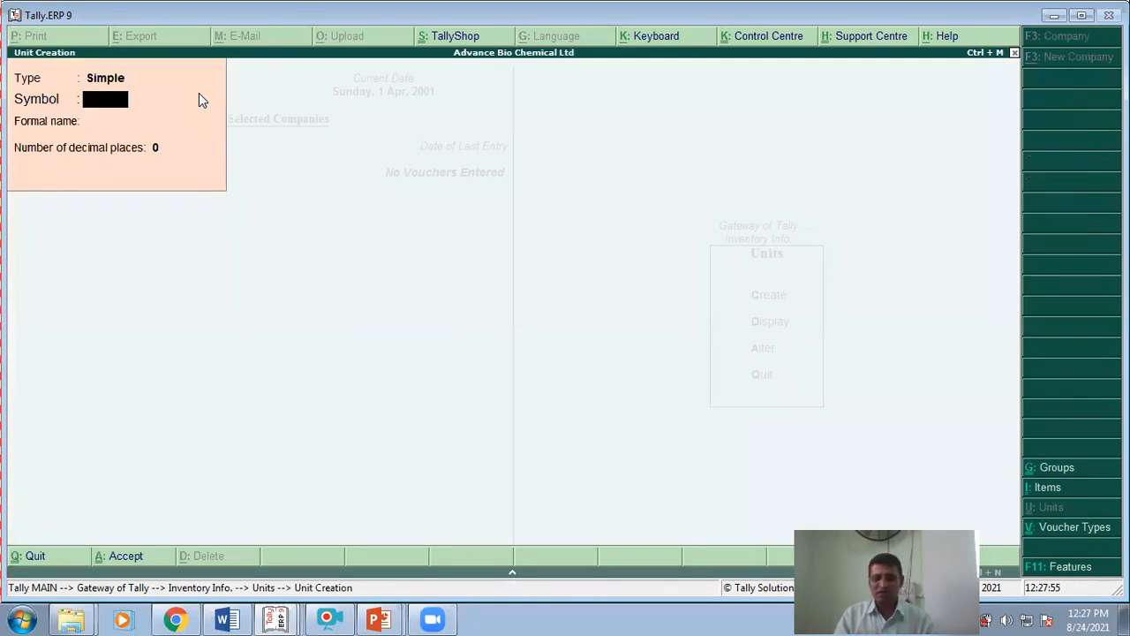
{"action": "type", "text": "Nos."}
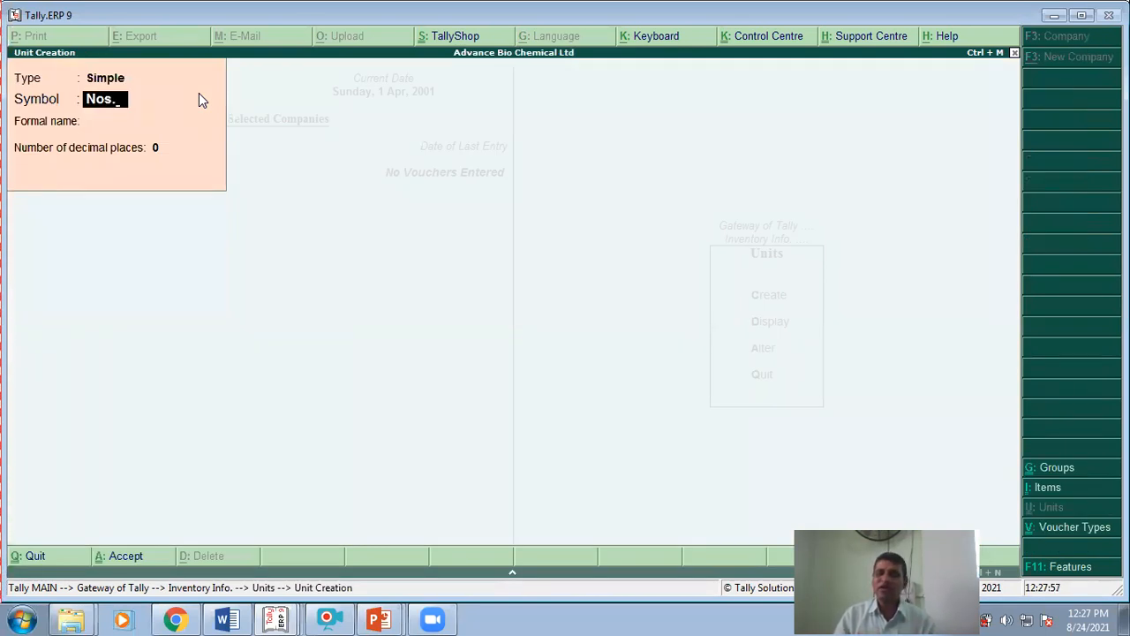
{"action": "key", "text": "Return"}
{"action": "type", "text": "Numbers"}
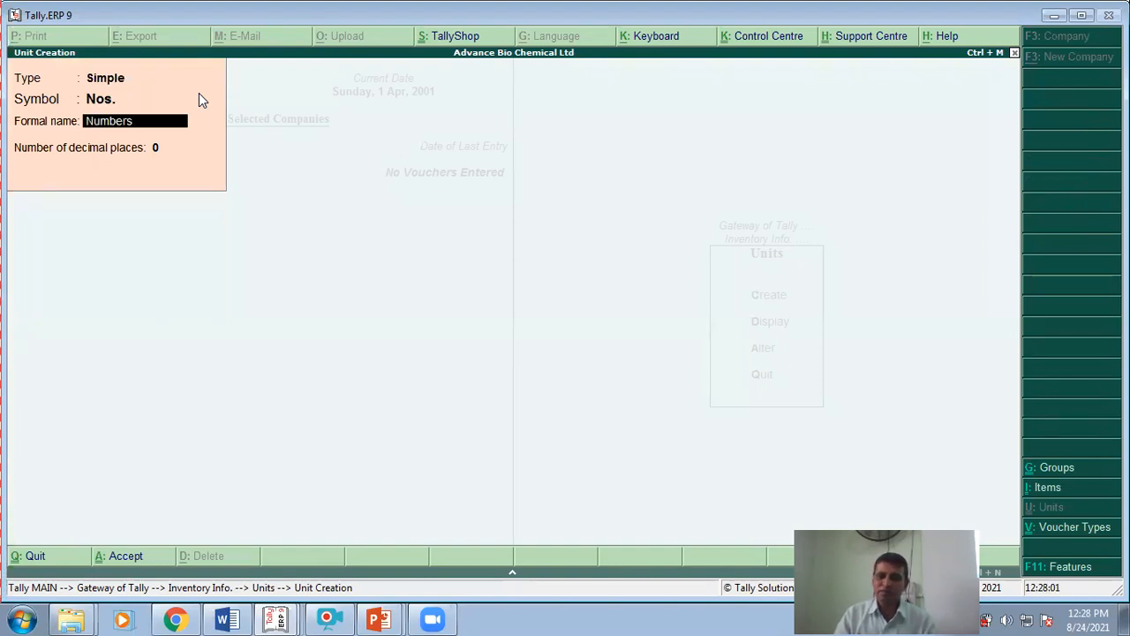
{"action": "key", "text": "Return"}
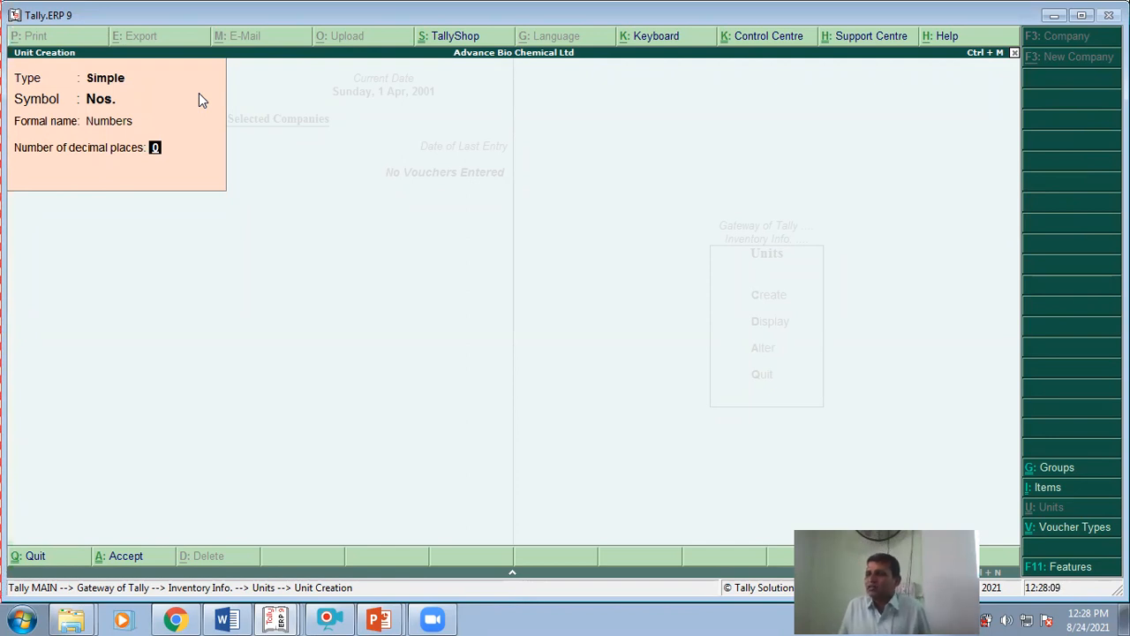
Try 2 decimal places for the unit and replace its formal name with "0"
{"action": "type", "text": "2"}
{"action": "key", "text": "shift+Tab"}
{"action": "type", "text": "0"}
{"action": "key", "text": "Return"}
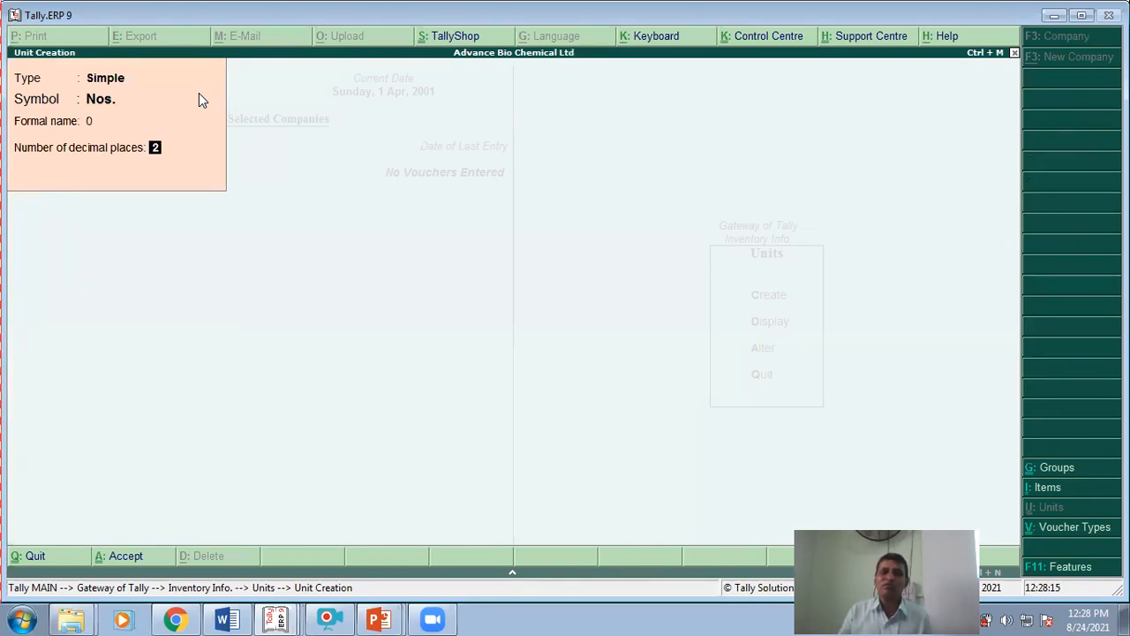
Clear the unit's formal name, set its number of decimal places to 0 and save it
{"action": "key", "text": "shift+Tab"}
{"action": "key", "text": "BackSpace"}
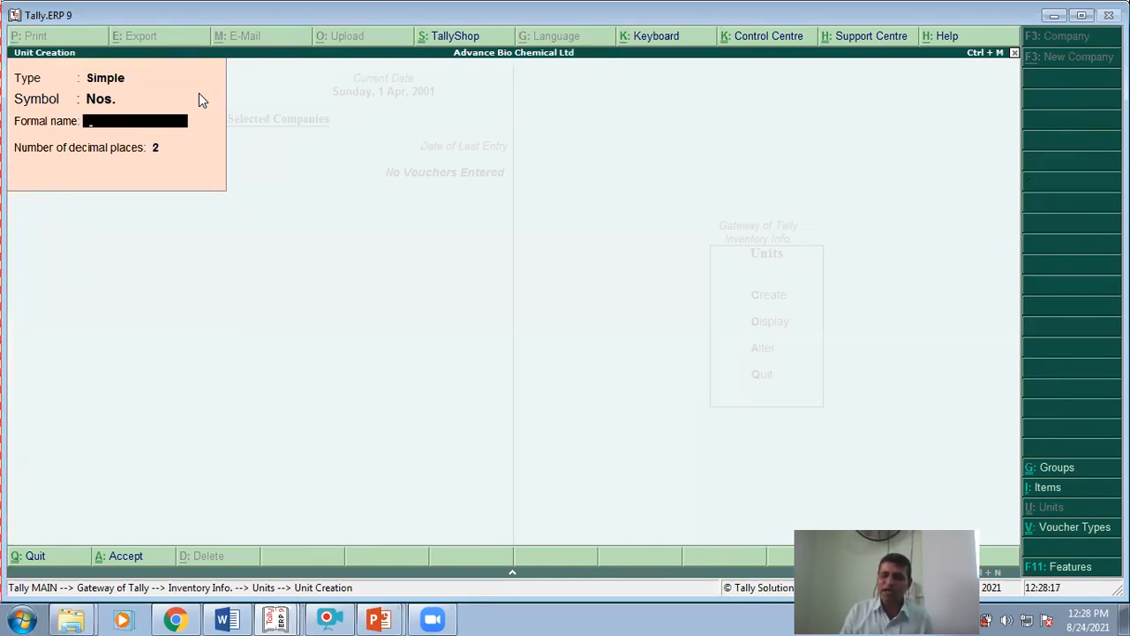
{"action": "key", "text": "Return"}
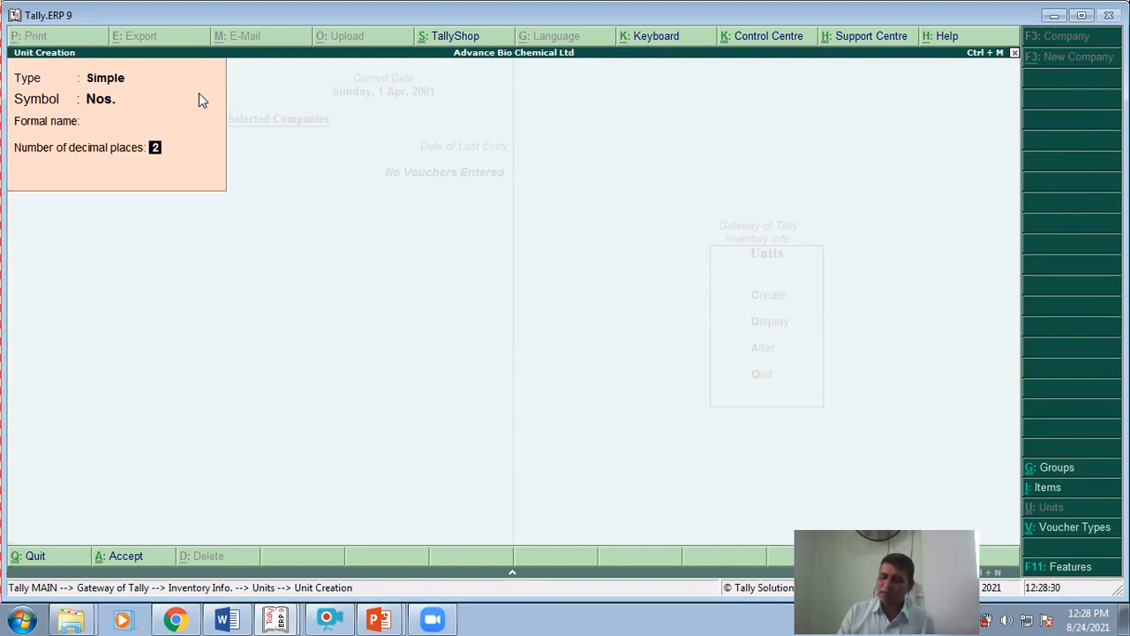
{"action": "type", "text": "0"}
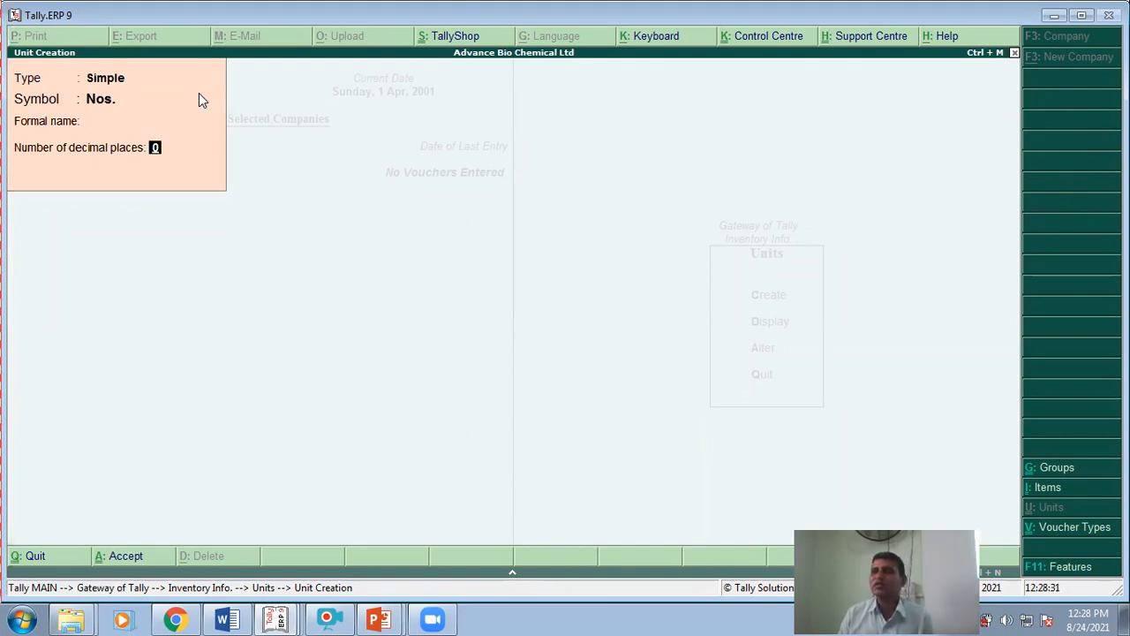
{"action": "key", "text": "Return"}
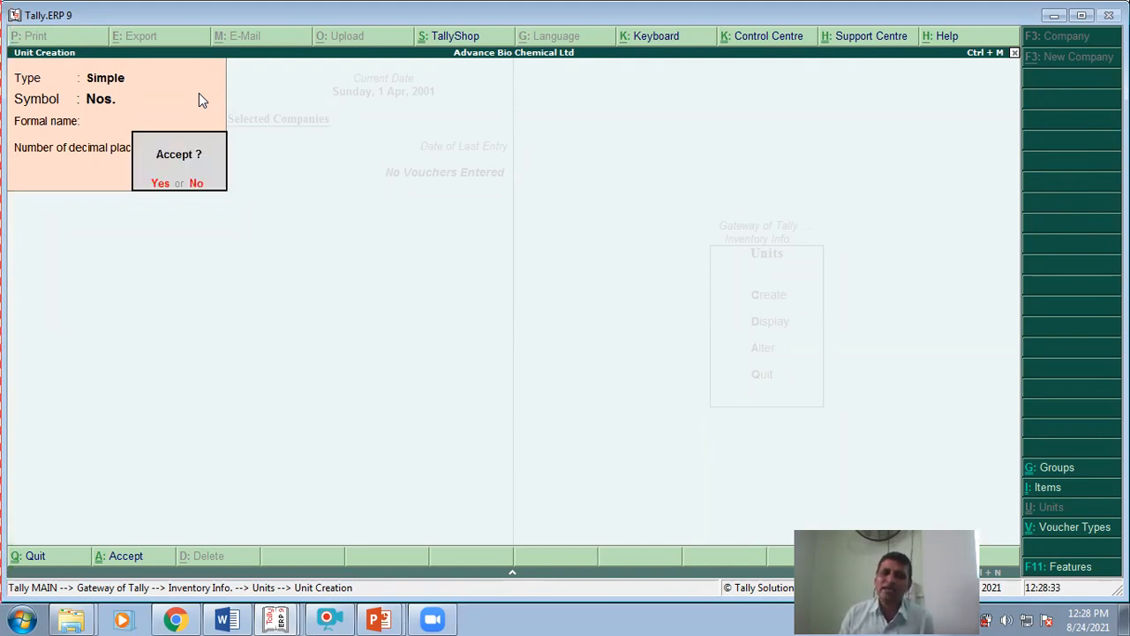
{"action": "key", "text": "Return"}
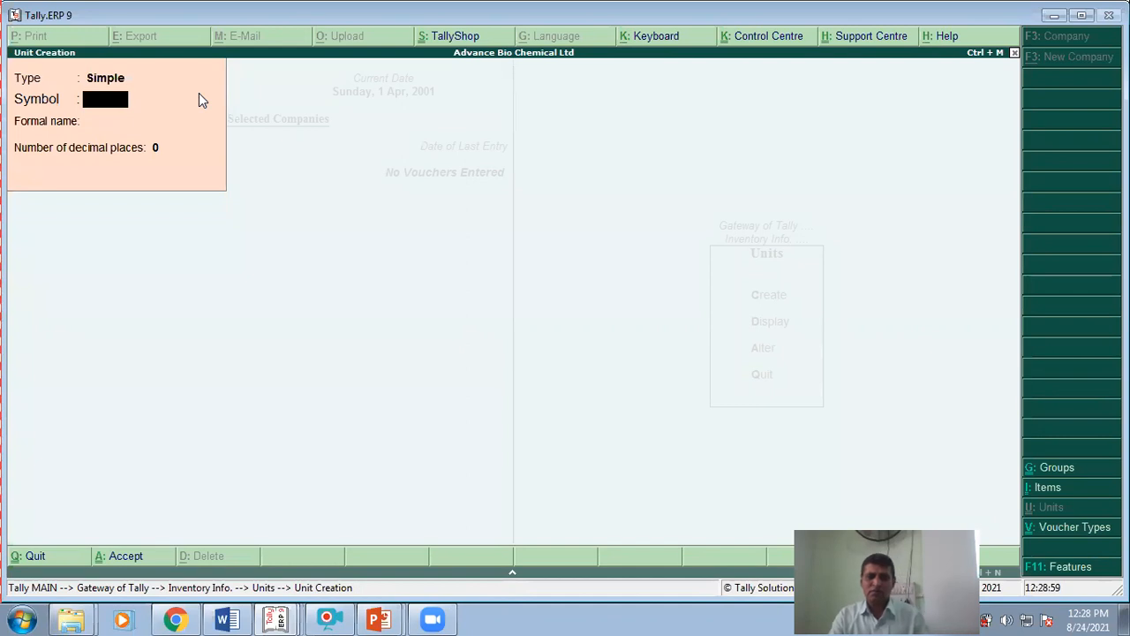
Create a simple unit with the symbol "ltr.", no formal name and 2 decimal places, and save it
{"action": "type", "text": "l"}
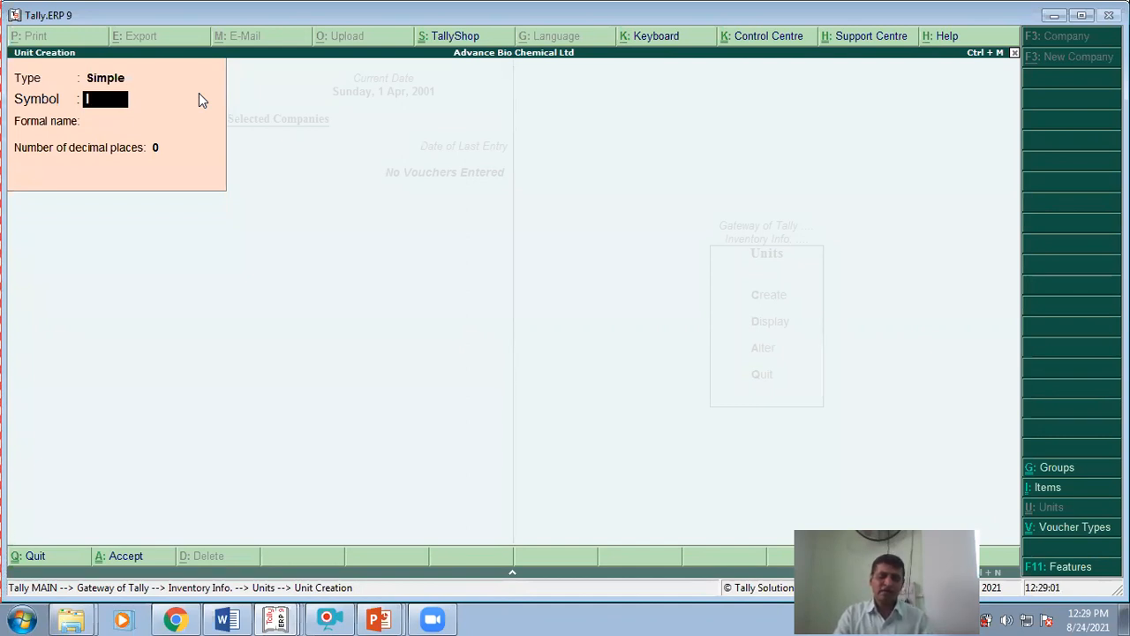
{"action": "type", "text": "tr."}
{"action": "key", "text": "Return"}
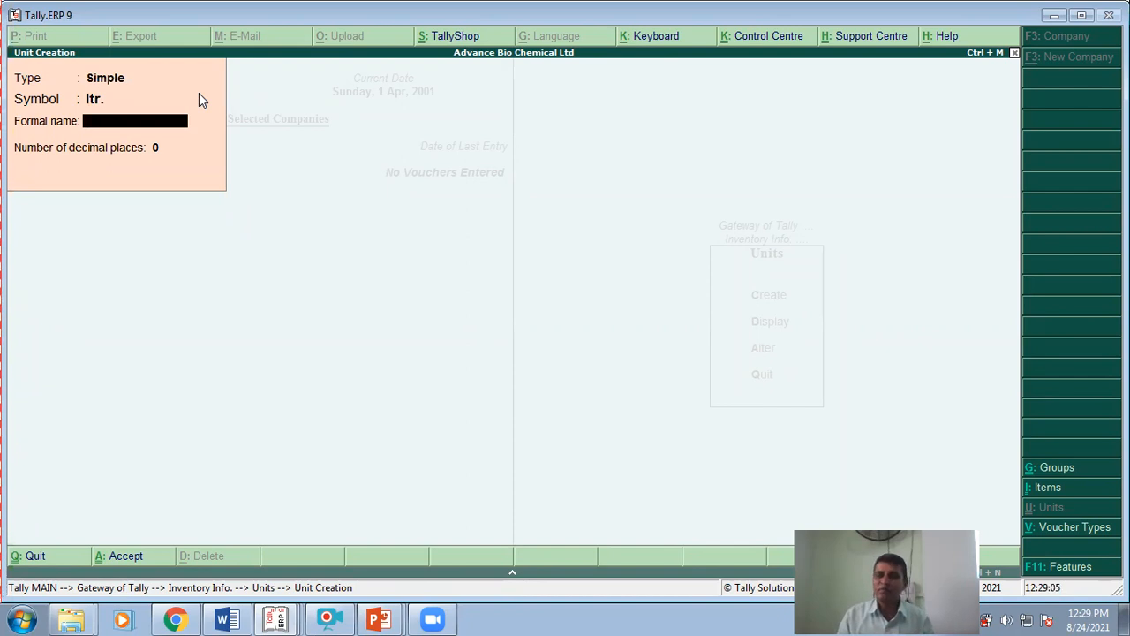
{"action": "key", "text": "Return"}
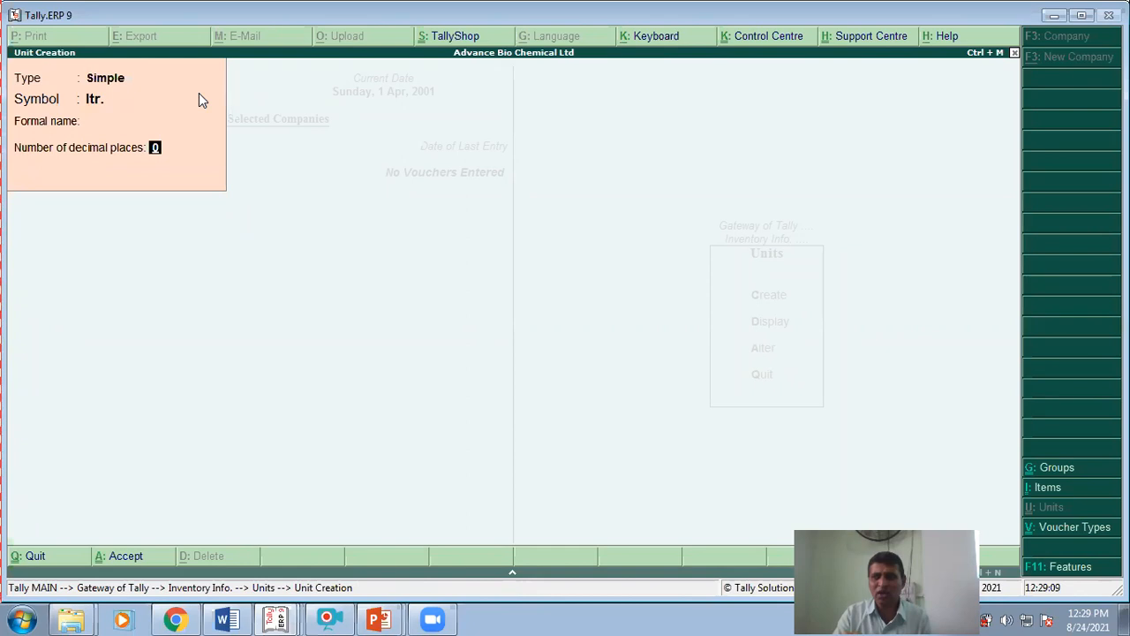
{"action": "key", "text": "BackSpace"}
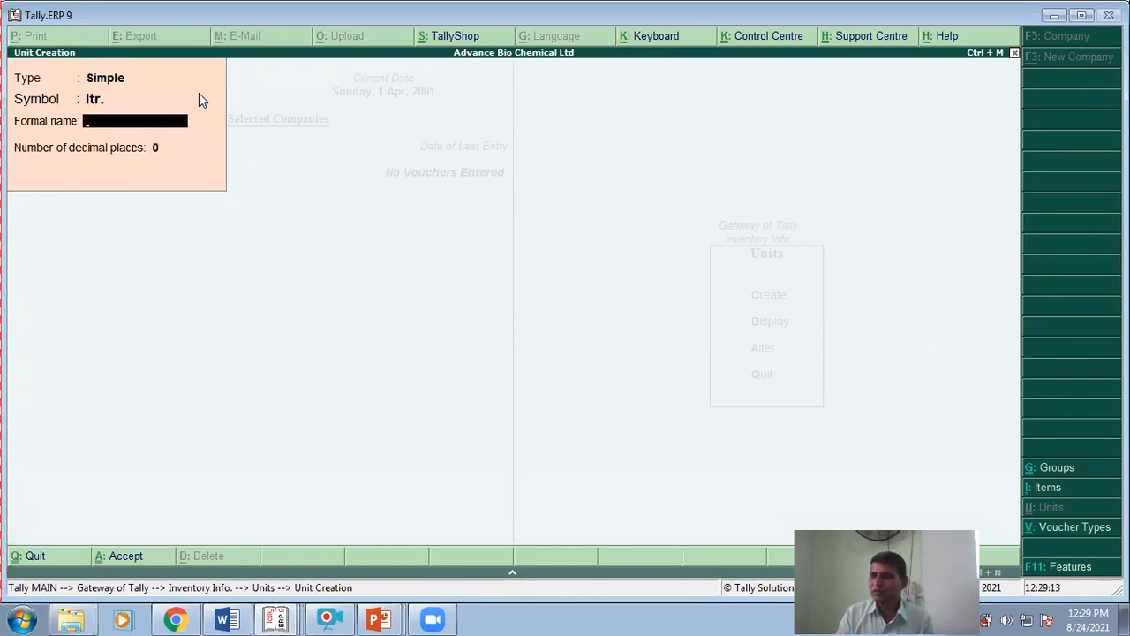
{"action": "key", "text": "Return"}
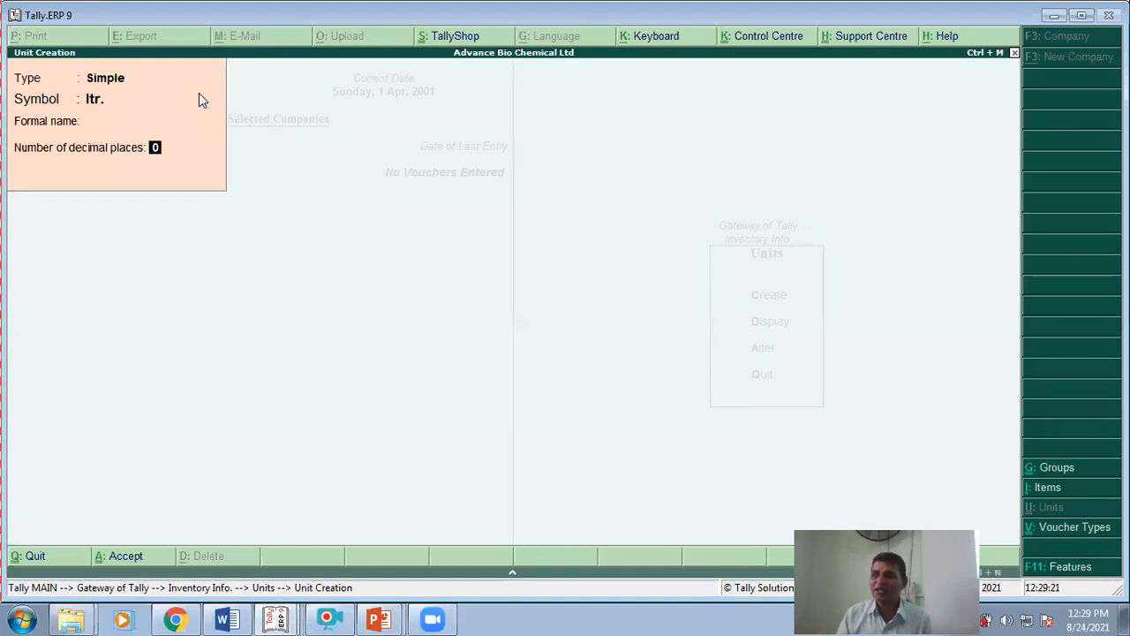
{"action": "type", "text": "2"}
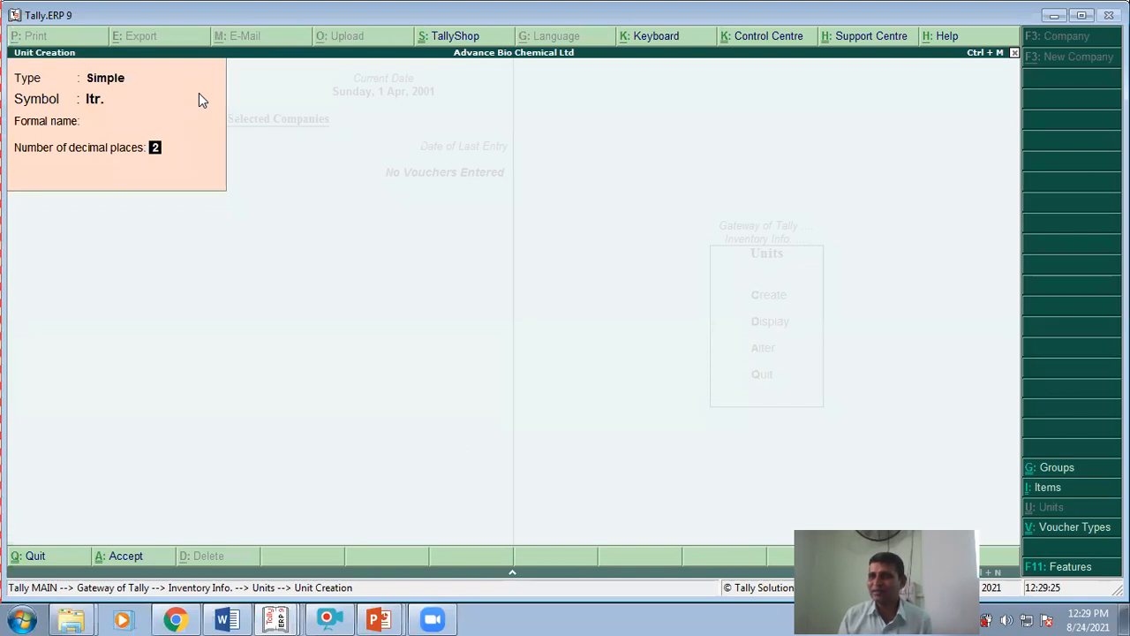
{"action": "key", "text": "Return"}
{"action": "key", "text": "y"}
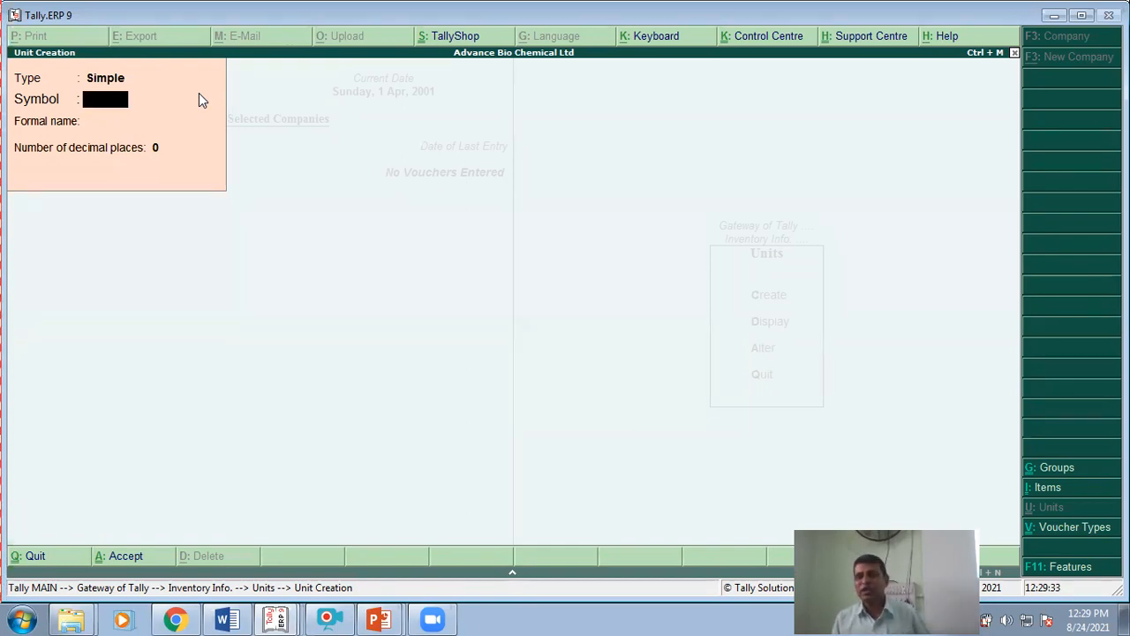
Start another simple unit with the symbol "Kg." and no formal name
{"action": "type", "text": "Kg"}
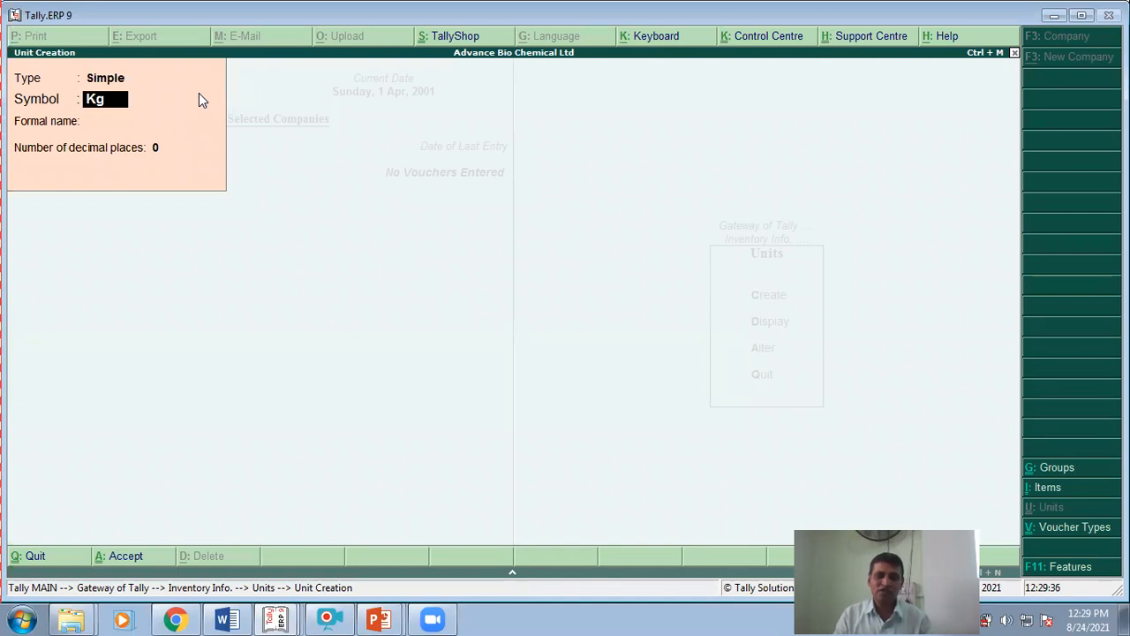
{"action": "type", "text": "."}
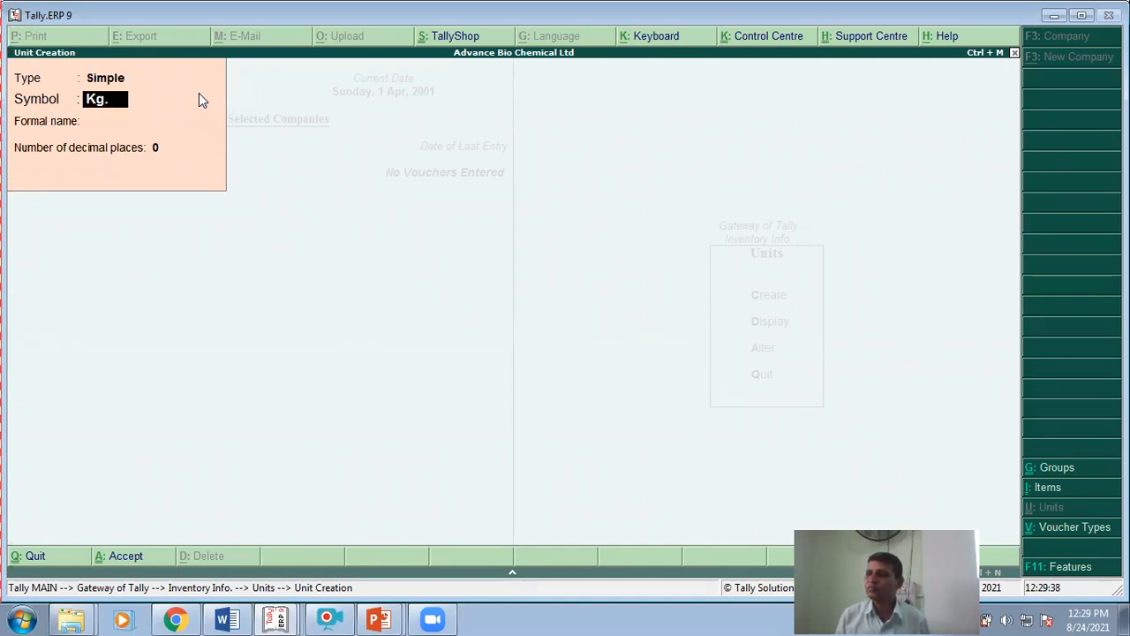
{"action": "key", "text": "Return"}
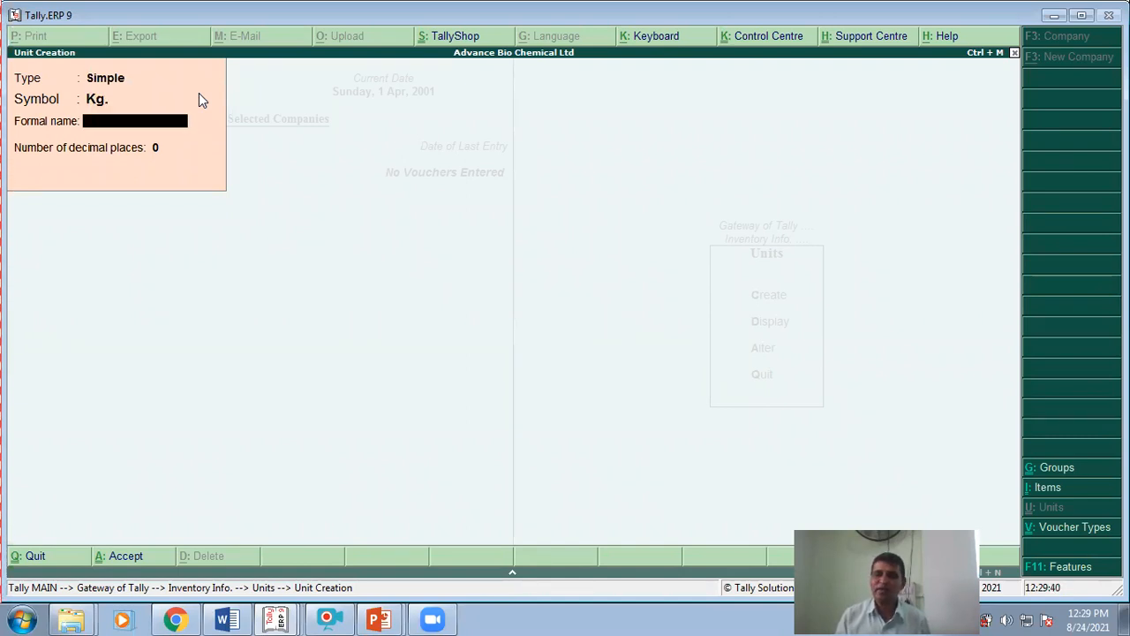
{"action": "key", "text": "Return"}
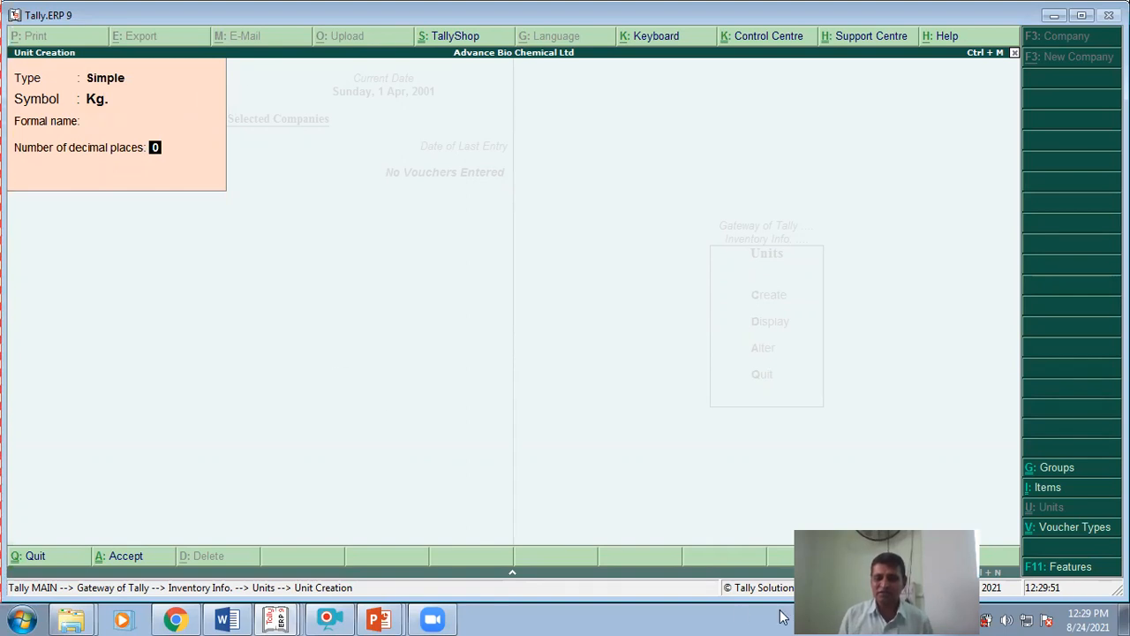
{"action": "left_click", "coordinate": [328, 618]}
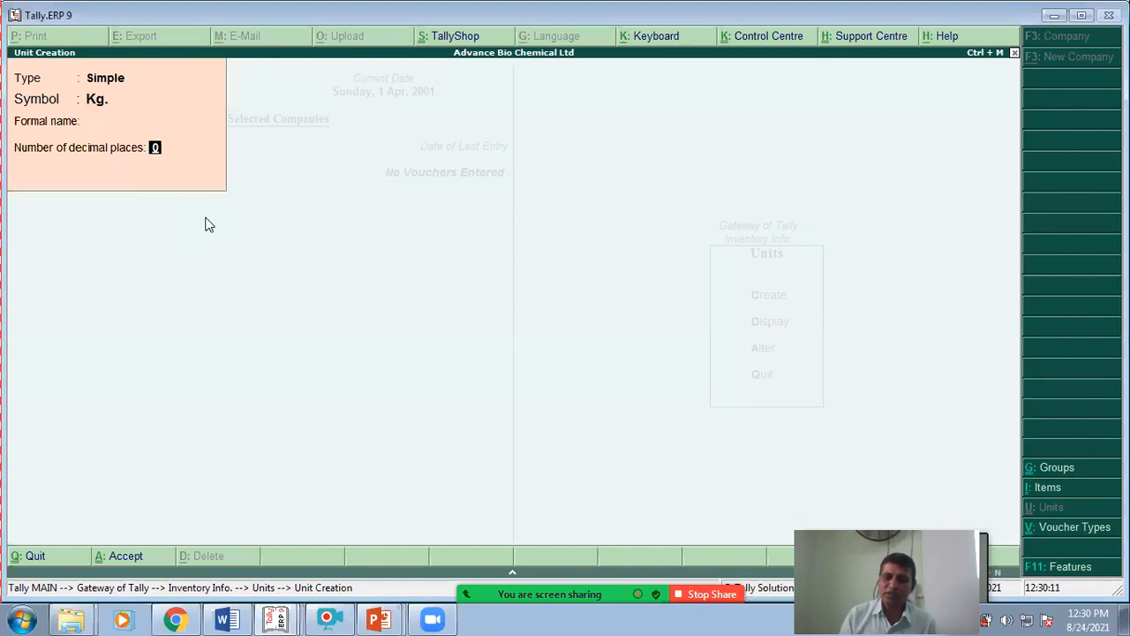
{"action": "key", "text": "Return"}
{"action": "left_click", "coordinate": [196, 183]}
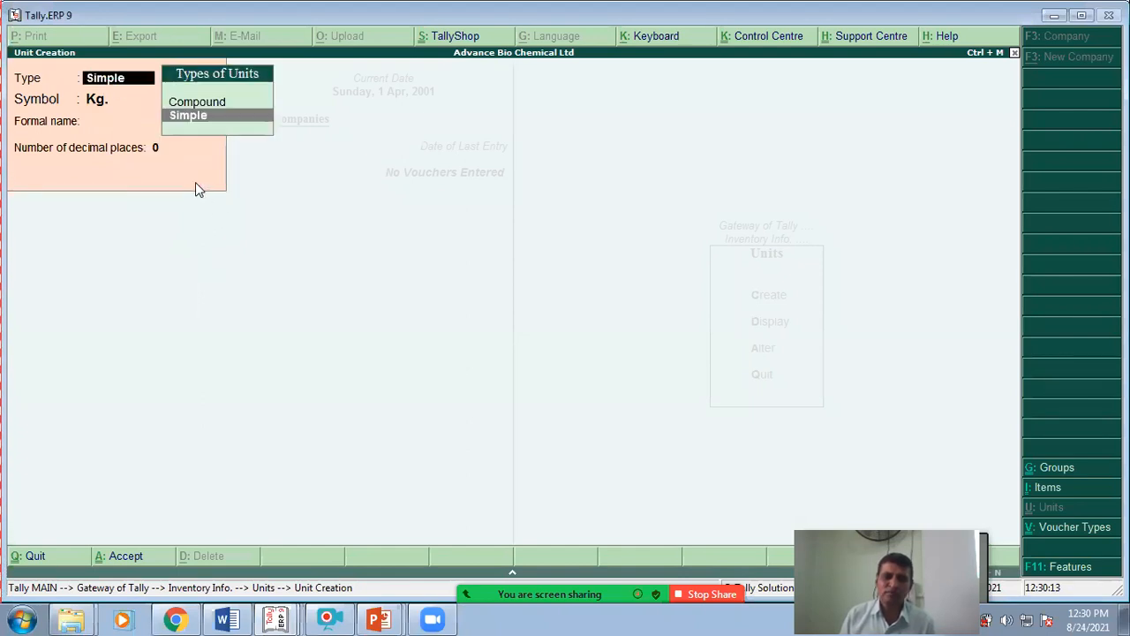
Set the Kg. unit's number of decimal places to 2 and save the unit
{"action": "key", "text": "Return"}
{"action": "key", "text": "Return"}
{"action": "key", "text": "Return"}
{"action": "type", "text": "2"}
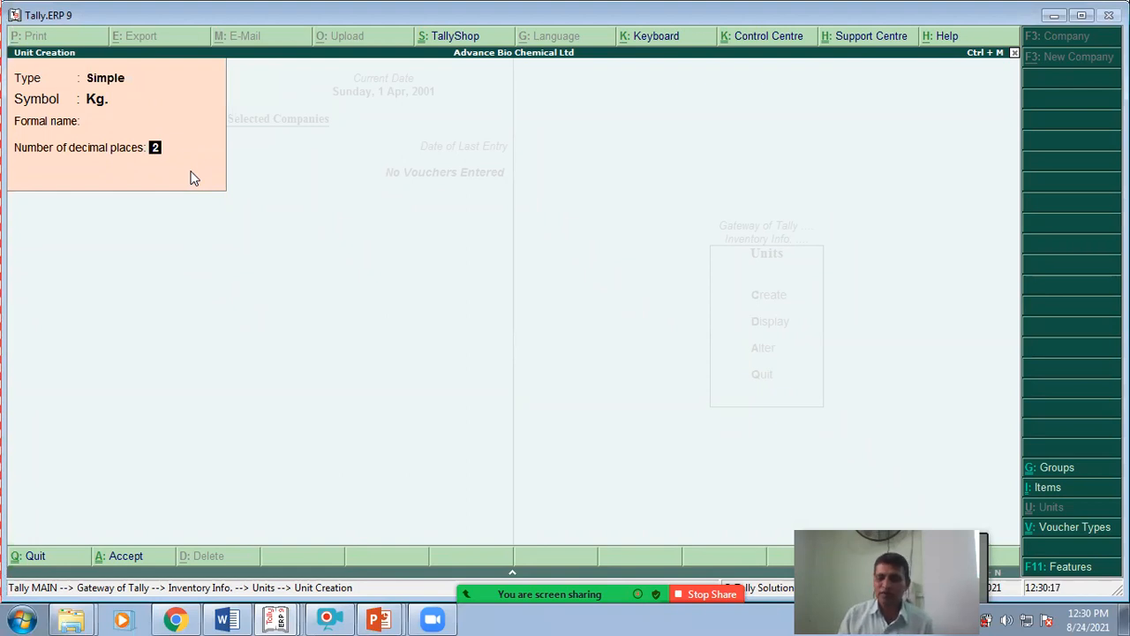
{"action": "key", "text": "Return"}
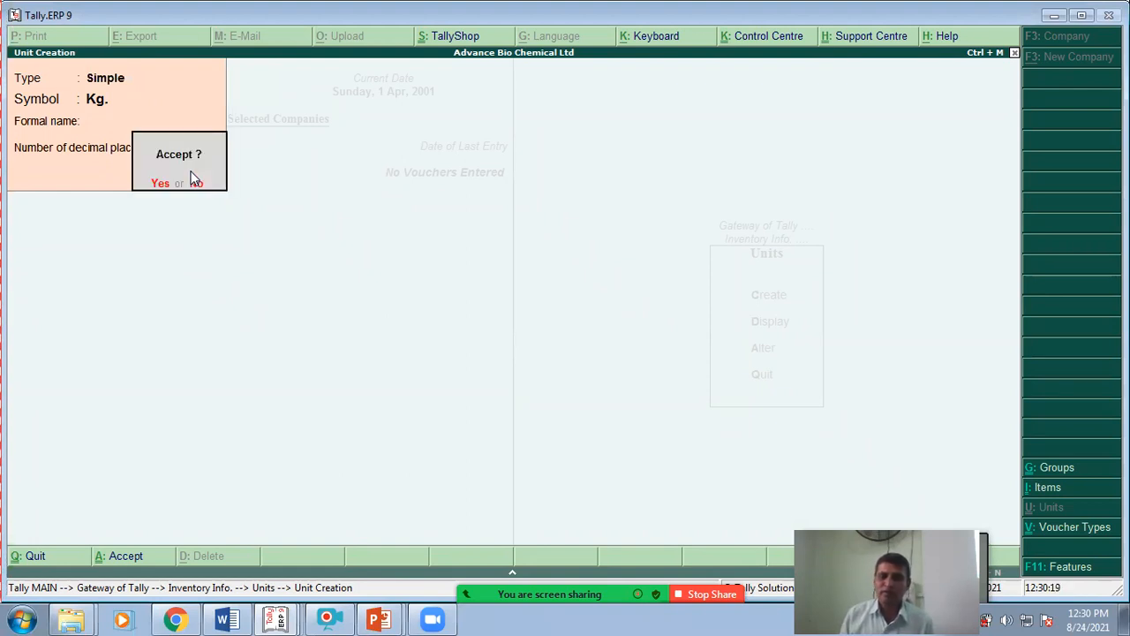
{"action": "left_click", "coordinate": [161, 185]}
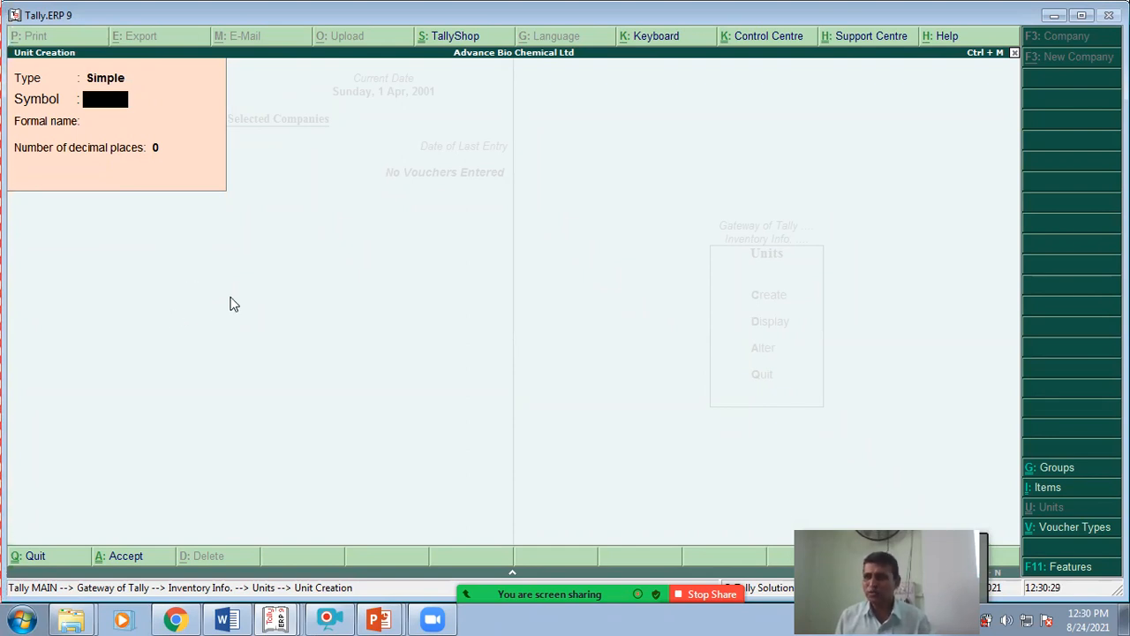
Leave unit creation and start creating a single stock item
{"action": "key", "text": "Escape"}
{"action": "key", "text": "Return"}
{"action": "key", "text": "Escape"}
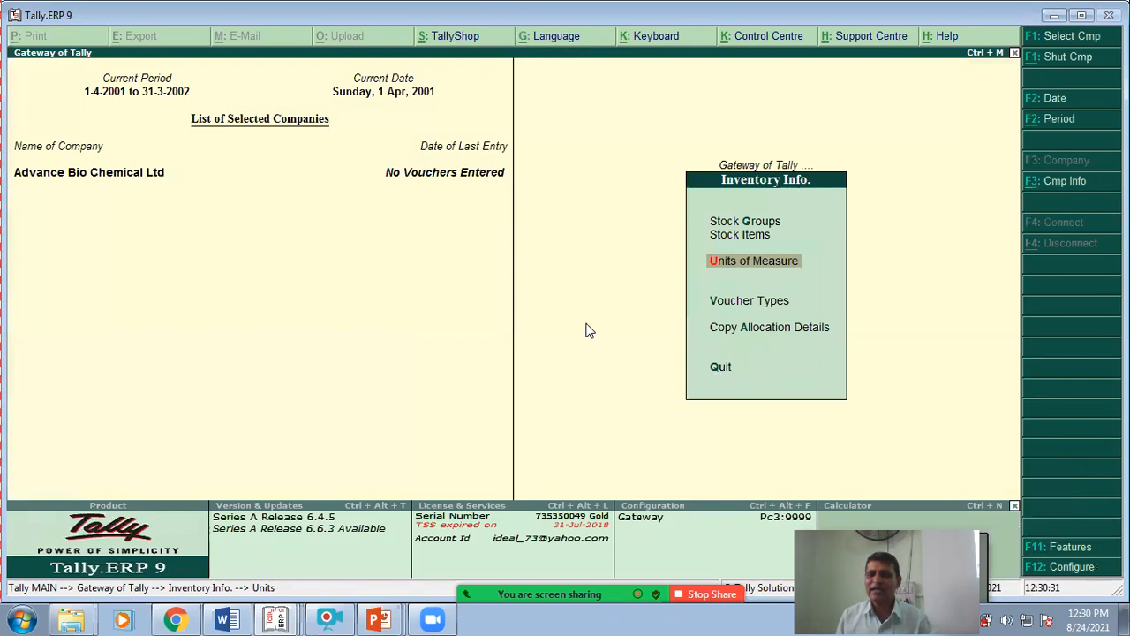
{"action": "key", "text": "Up"}
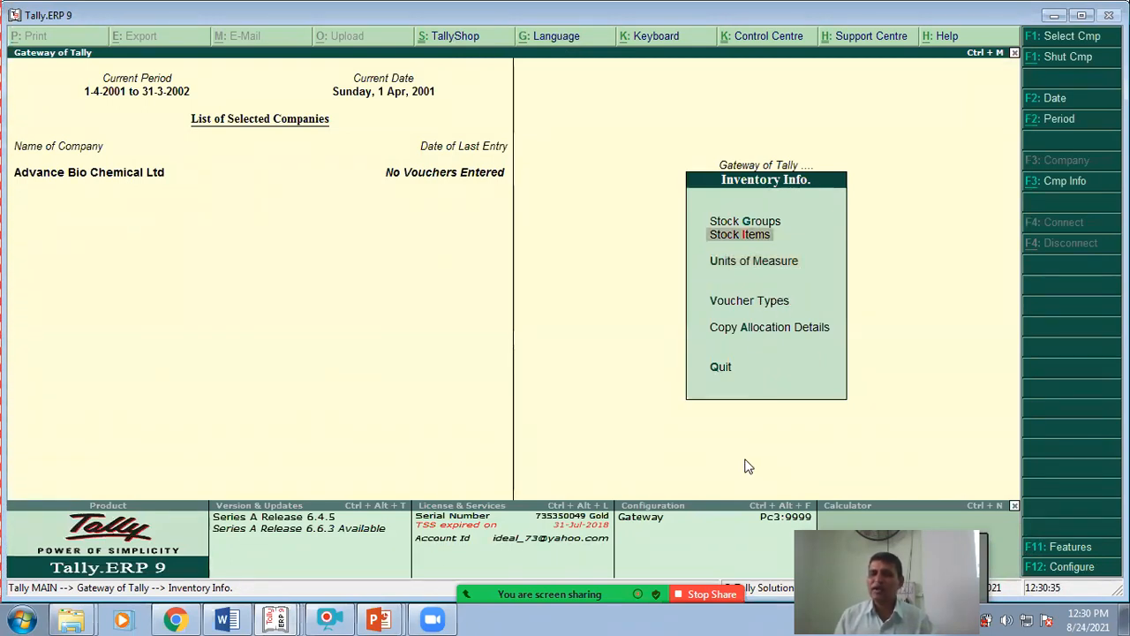
{"action": "key", "text": "Return"}
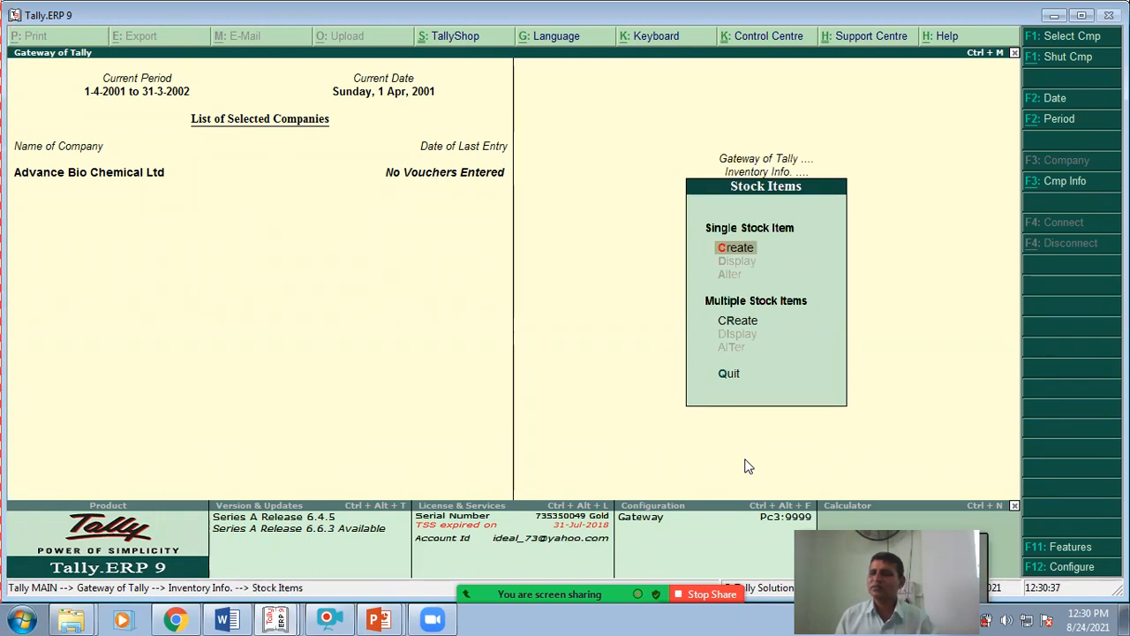
{"action": "key", "text": "Return"}
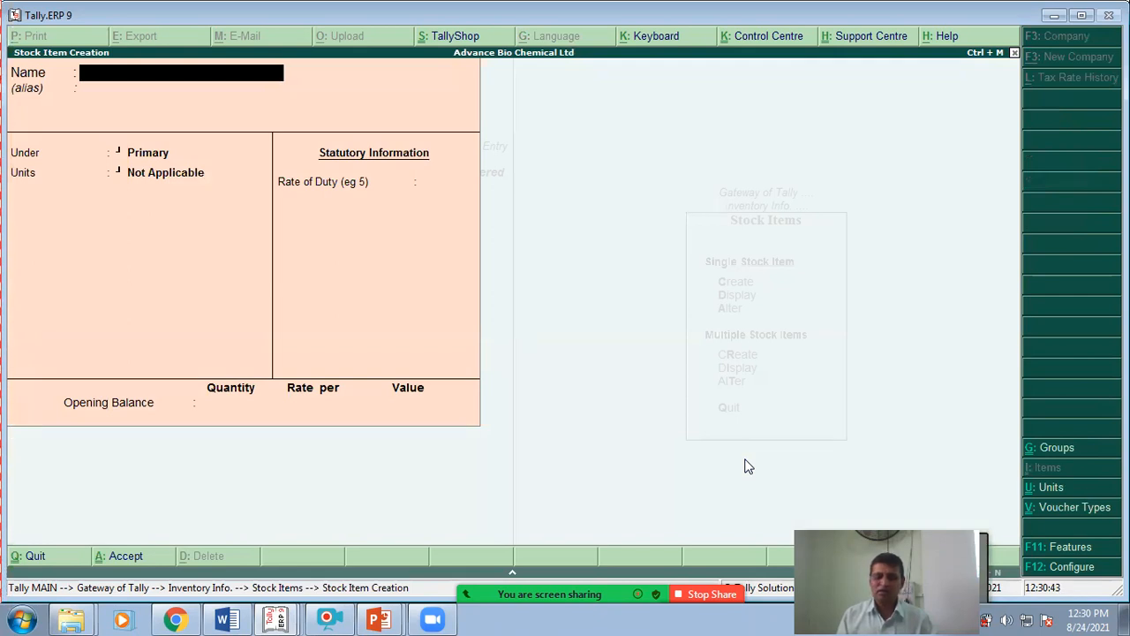
Name the stock item "40 Bulb" and leave its alias empty
{"action": "type", "text": "Bu"}
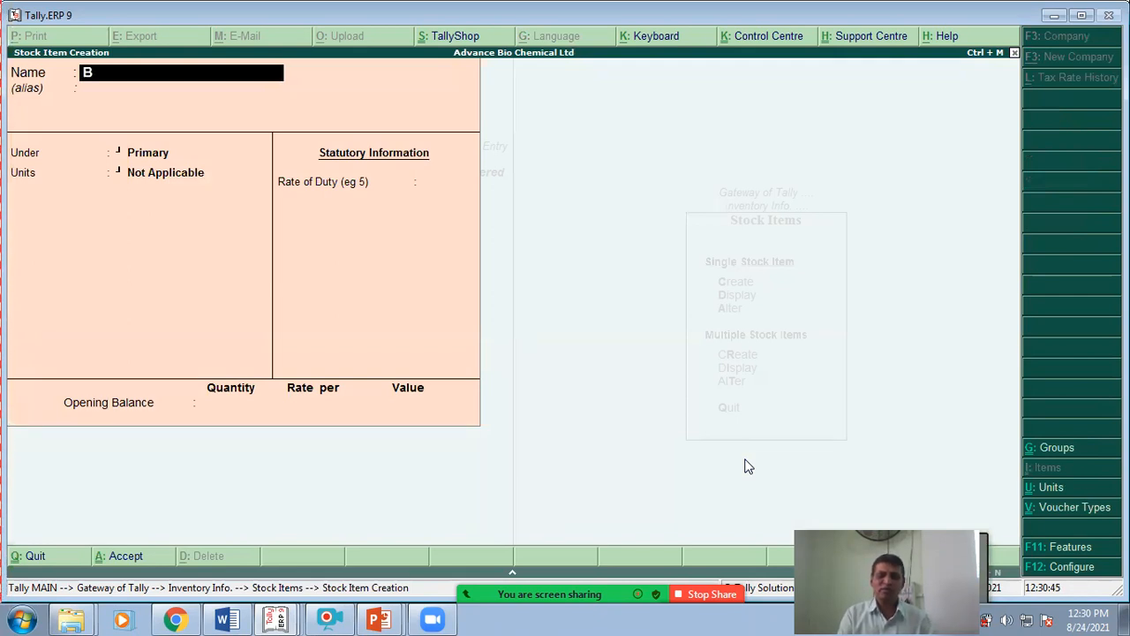
{"action": "key", "text": "BackSpace"}
{"action": "key", "text": "BackSpace"}
{"action": "type", "text": "40"}
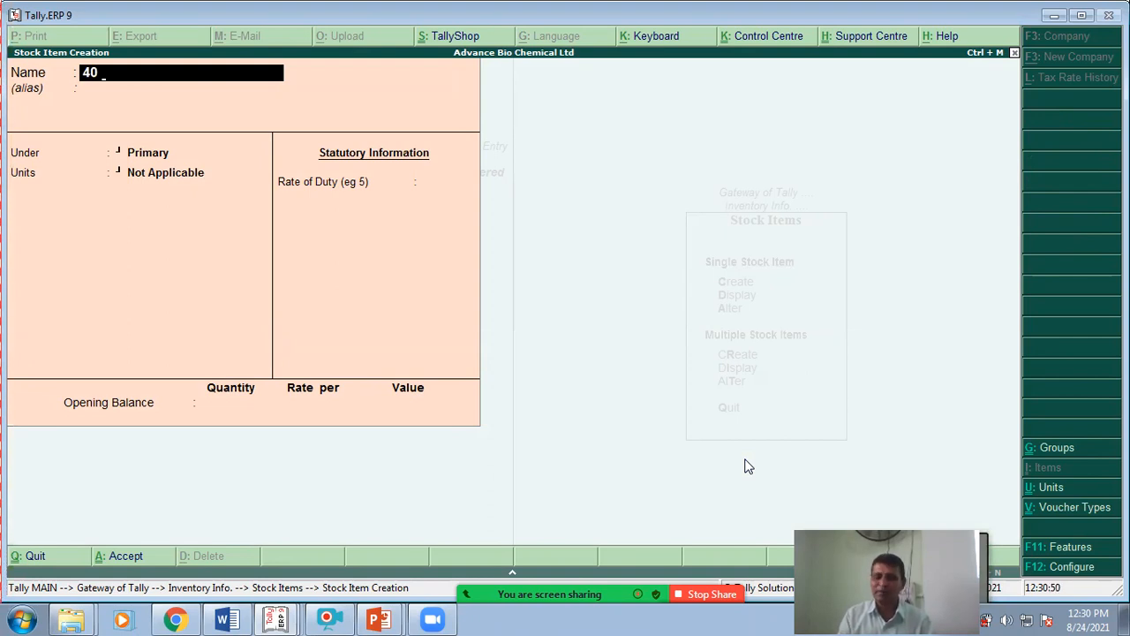
{"action": "type", "text": " Bul"}
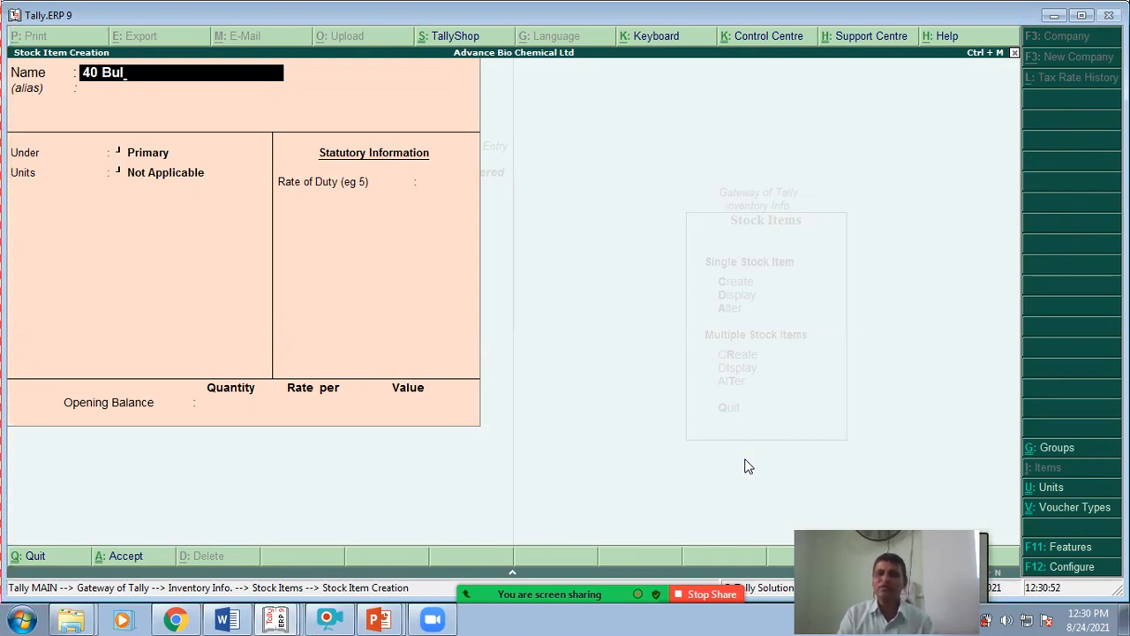
{"action": "type", "text": "b"}
{"action": "key", "text": "Return"}
{"action": "key", "text": "Return"}
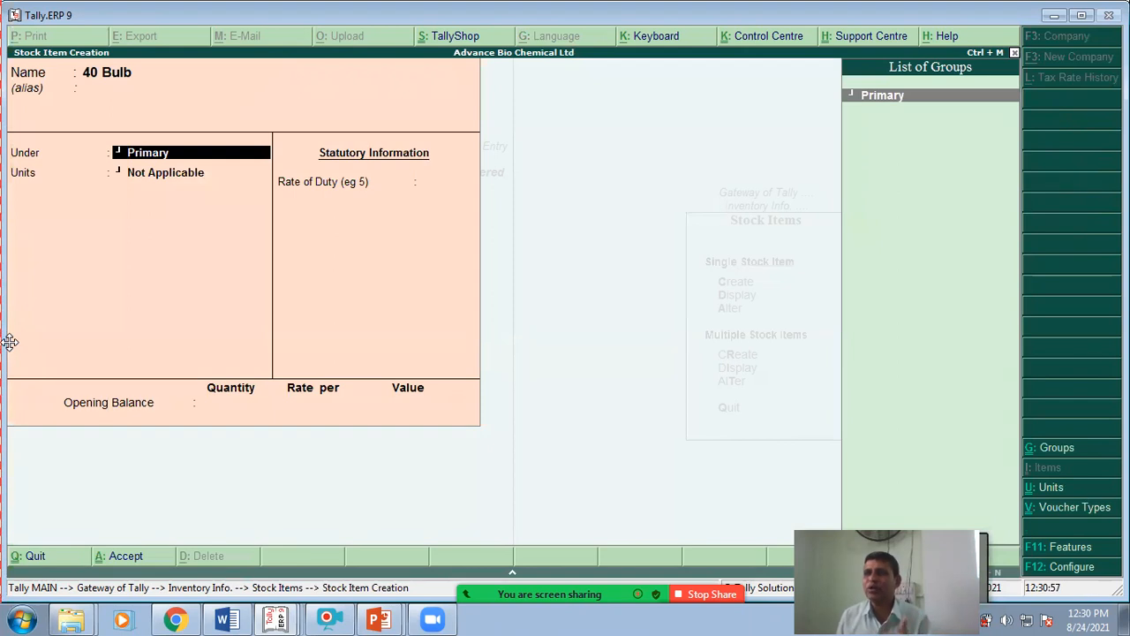
Place the item under Primary with Nos. as its unit, without alternate units, components or a duty rate
{"action": "key", "text": "Return"}
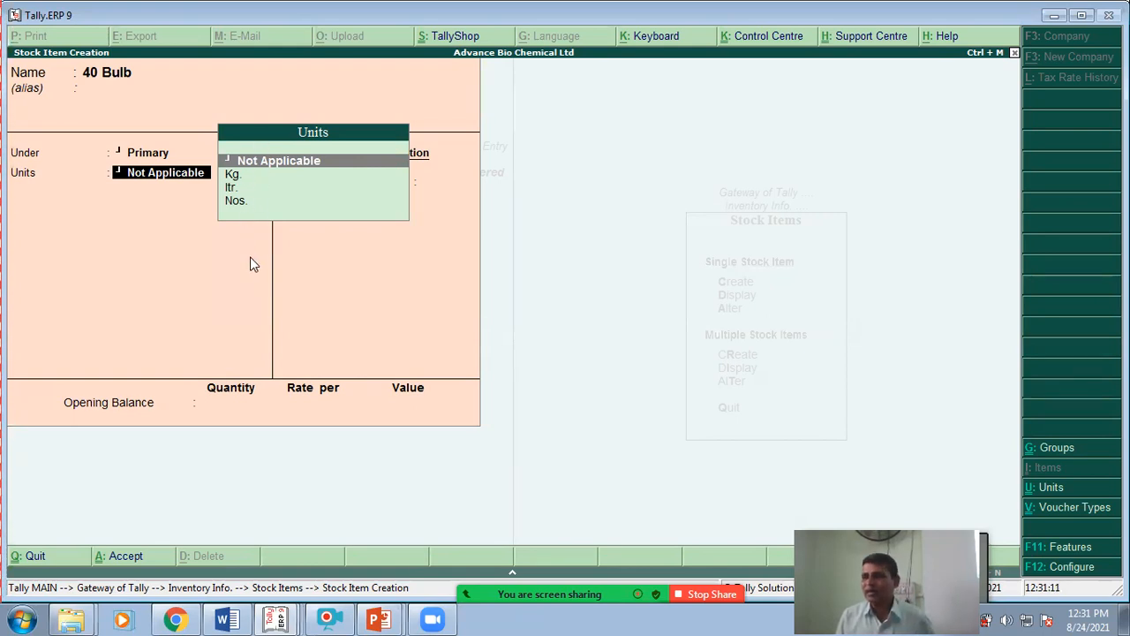
{"action": "left_click", "coordinate": [237, 201]}
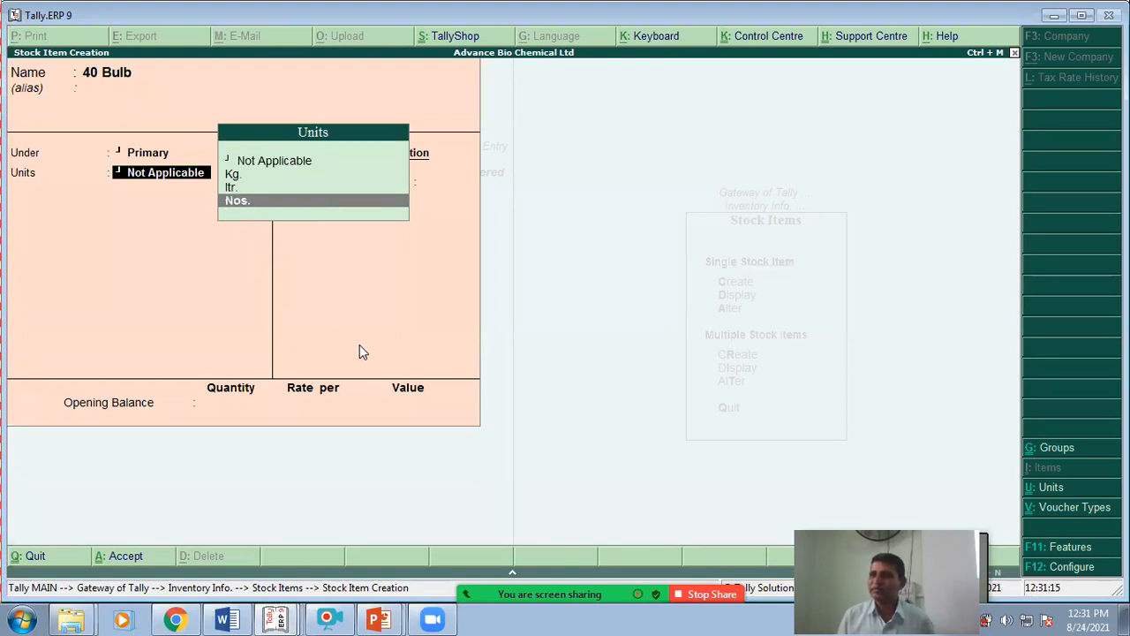
{"action": "key", "text": "Return"}
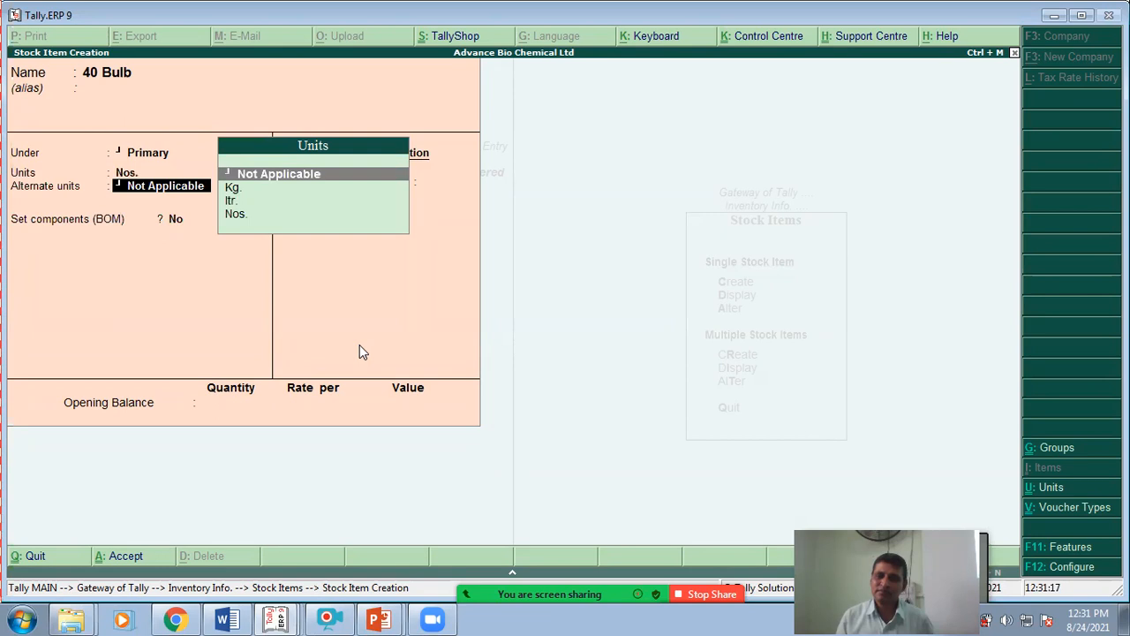
{"action": "key", "text": "Return"}
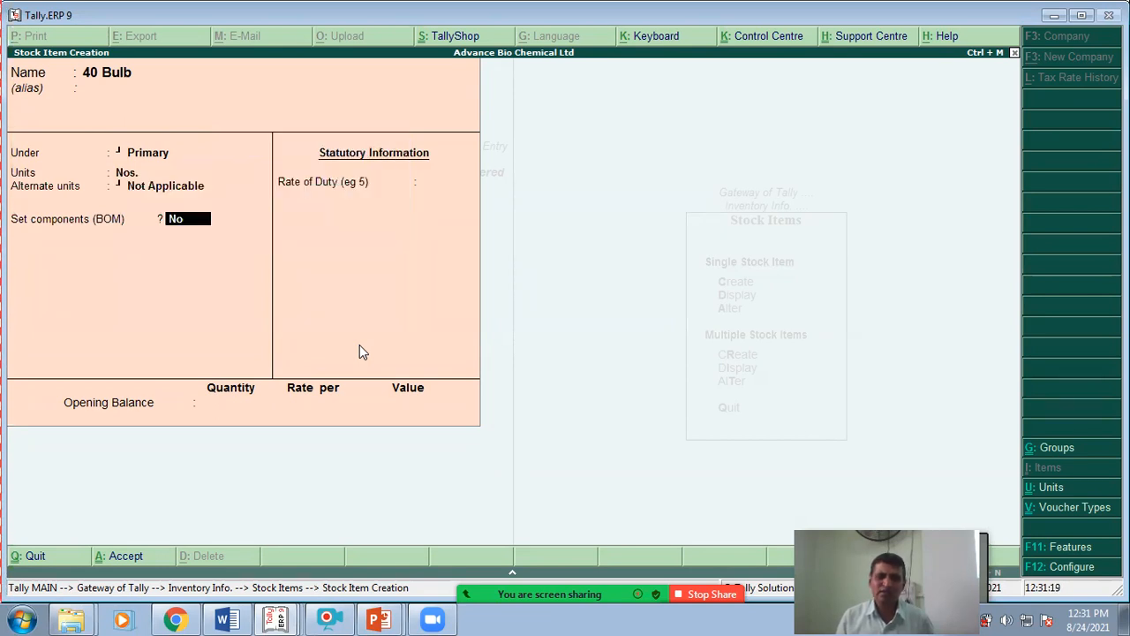
{"action": "key", "text": "Return"}
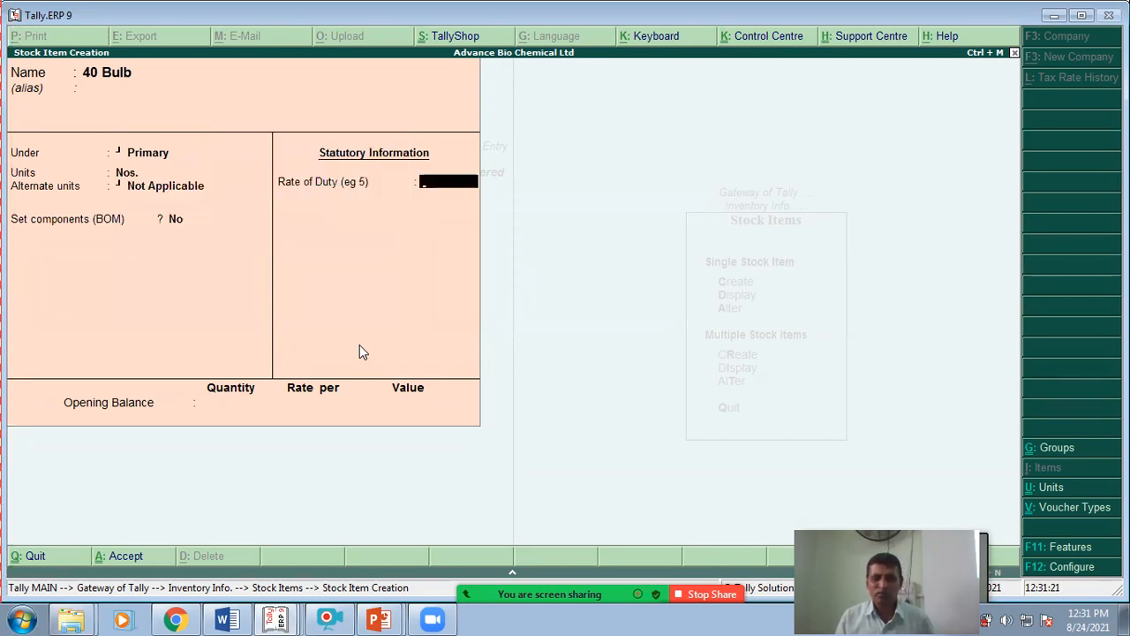
{"action": "key", "text": "Return"}
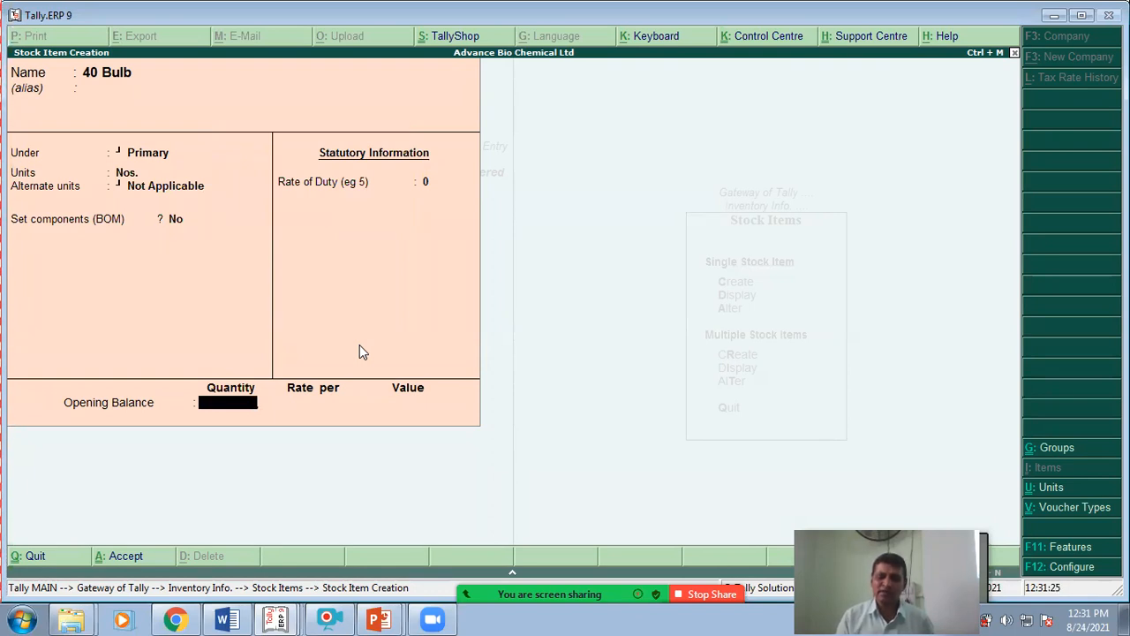
Disable component list details (Bill of Materials) in the stock item configuration
{"action": "key", "text": "F12"}
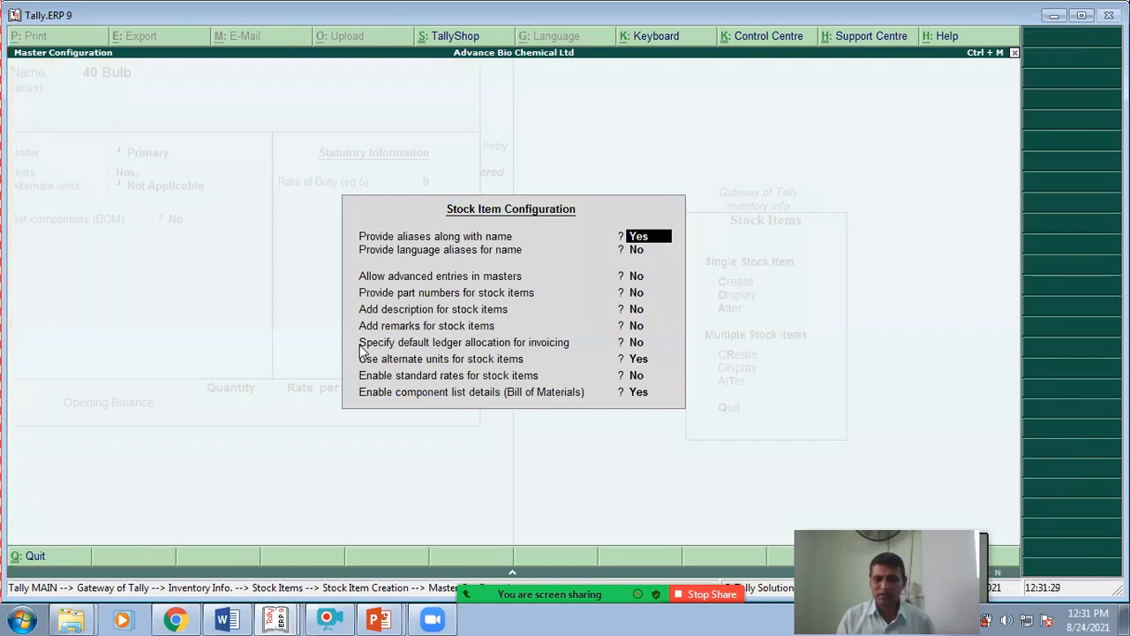
{"action": "key", "text": "Return"}
{"action": "key", "text": "Return"}
{"action": "key", "text": "Return"}
{"action": "key", "text": "Return"}
{"action": "key", "text": "Return"}
{"action": "key", "text": "Return"}
{"action": "key", "text": "Return"}
{"action": "key", "text": "Return"}
{"action": "key", "text": "Return"}
{"action": "key", "text": "Return"}
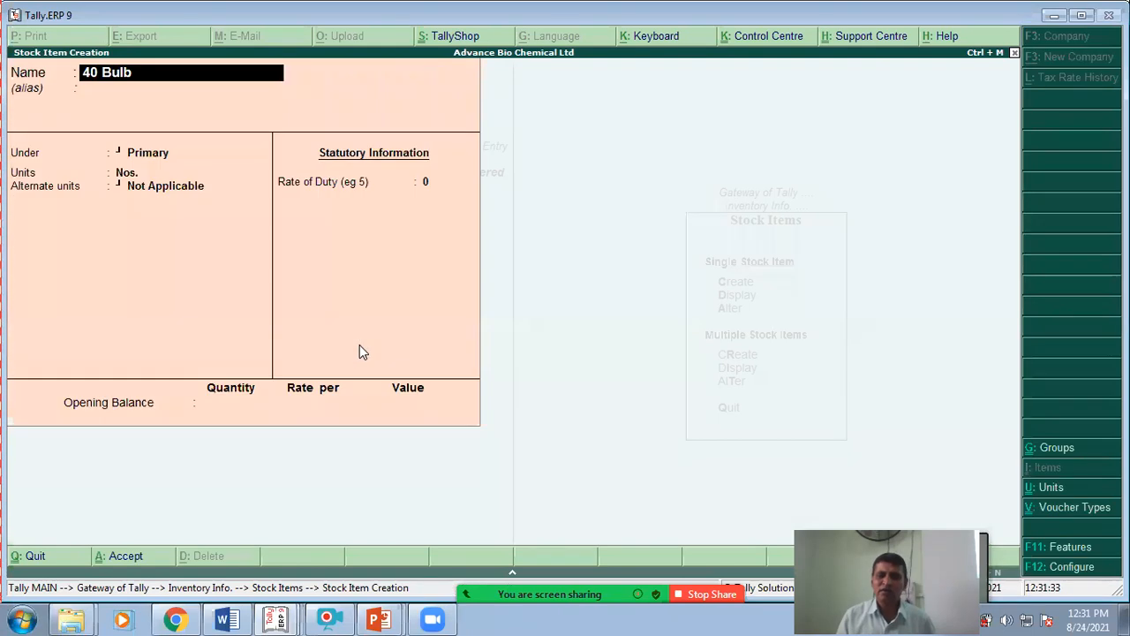
Keep the item's name, group and units, and enter an opening balance quantity of 20 Nos
{"action": "key", "text": "Return"}
{"action": "key", "text": "Return"}
{"action": "key", "text": "Return"}
{"action": "key", "text": "Return"}
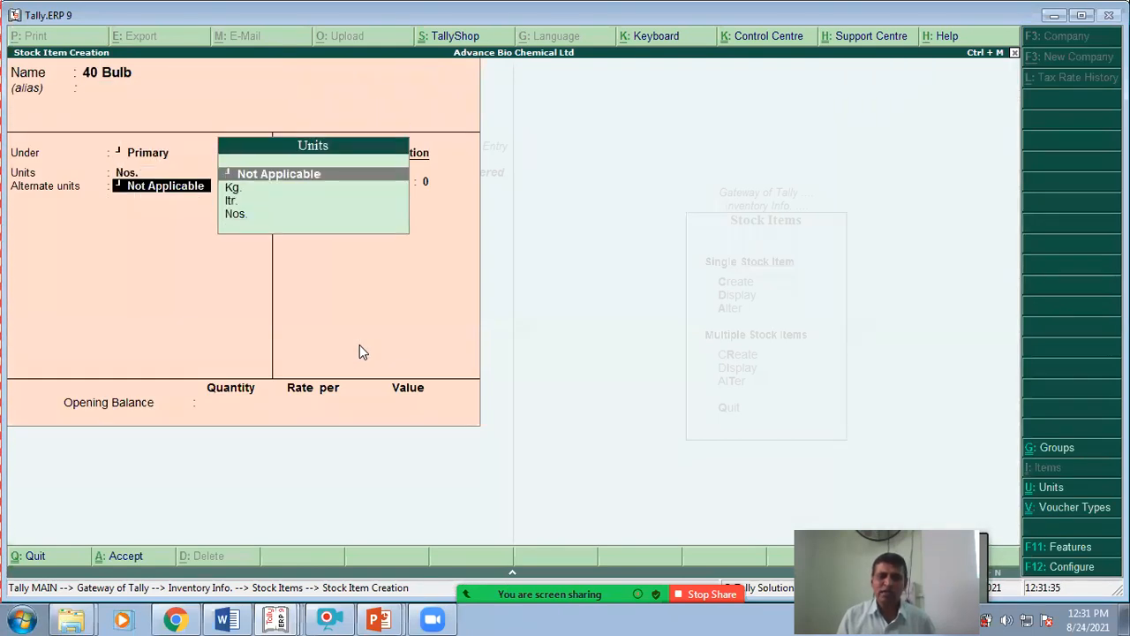
{"action": "key", "text": "Return"}
{"action": "key", "text": "Return"}
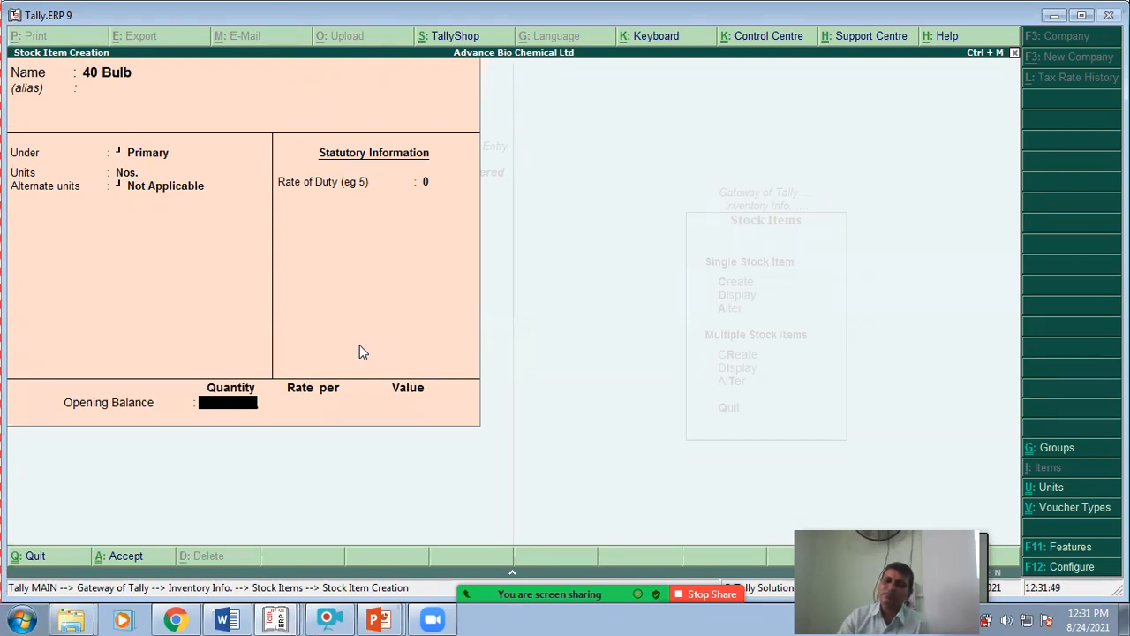
{"action": "type", "text": "20"}
{"action": "key", "text": "Return"}
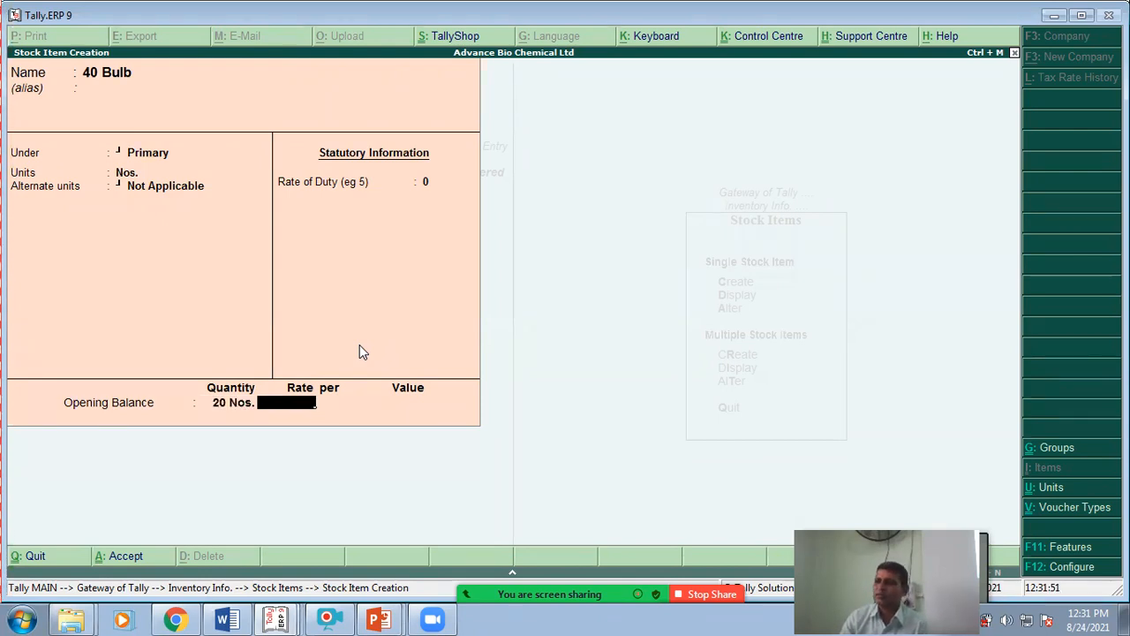
Set the 40 Bulb opening balance rate to 50 per Nos., keep the calculated value, and save the stock item
{"action": "type", "text": "50"}
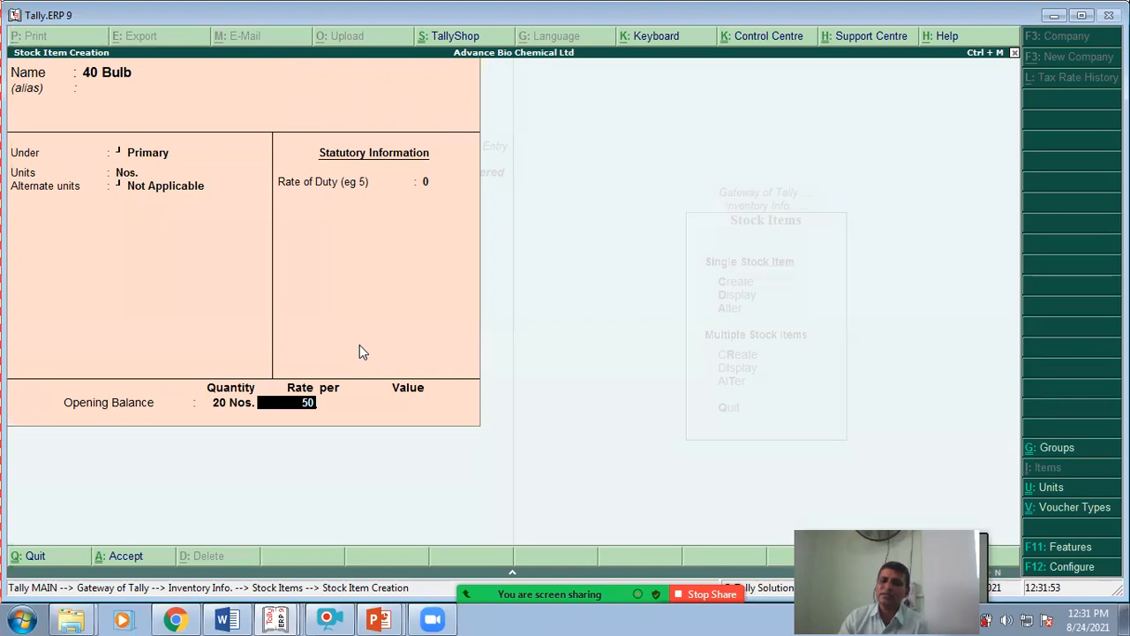
{"action": "key", "text": "Return"}
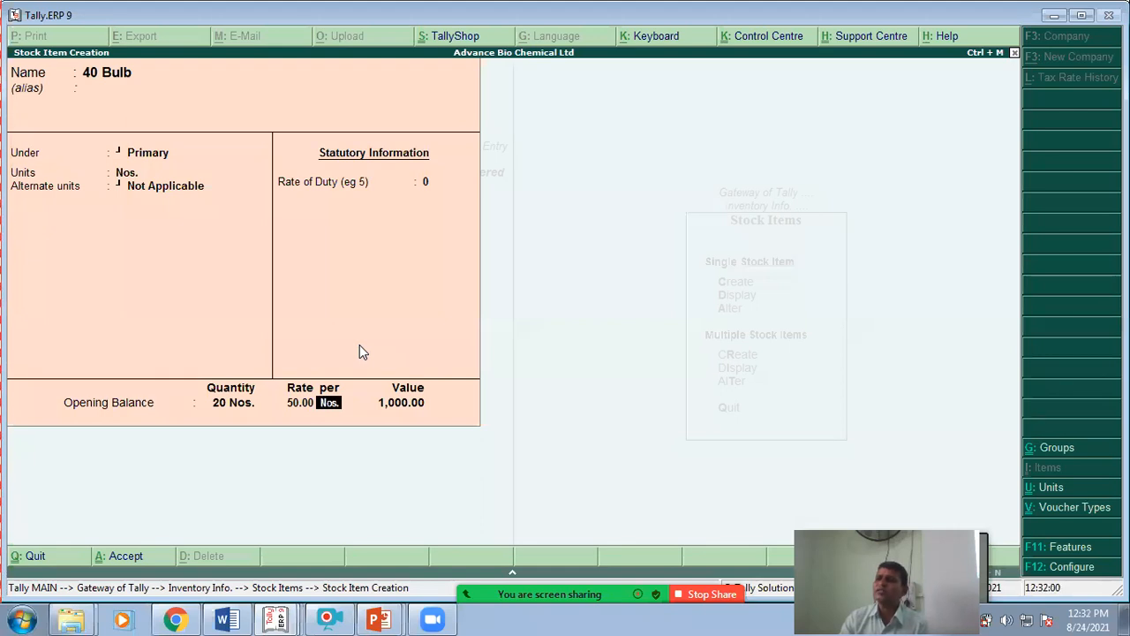
{"action": "key", "text": "Return"}
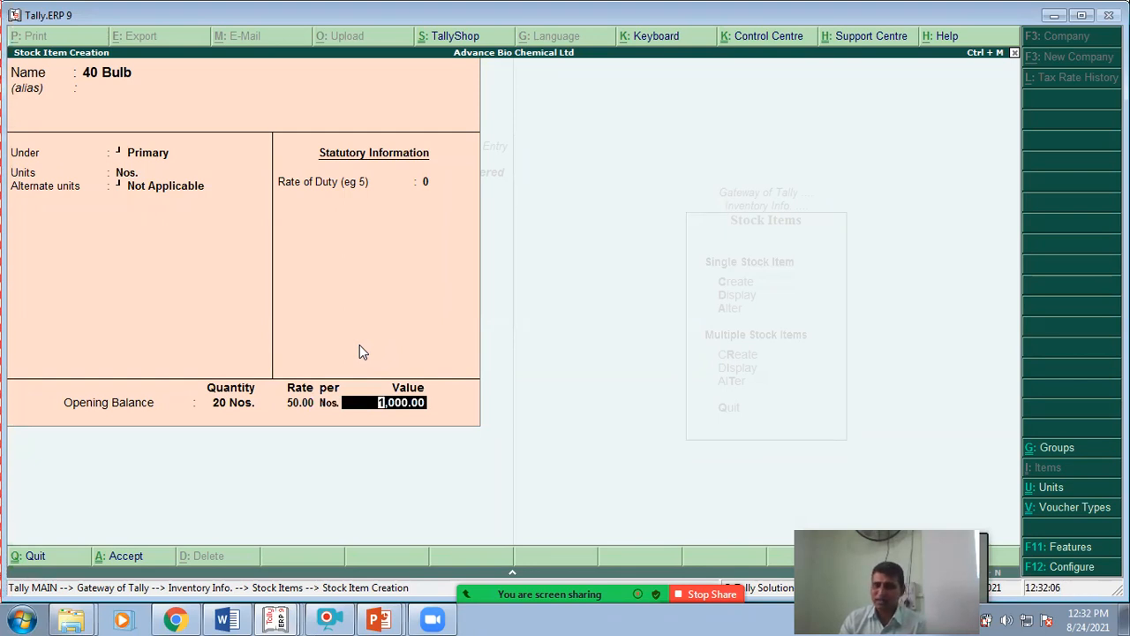
{"action": "key", "text": "Return"}
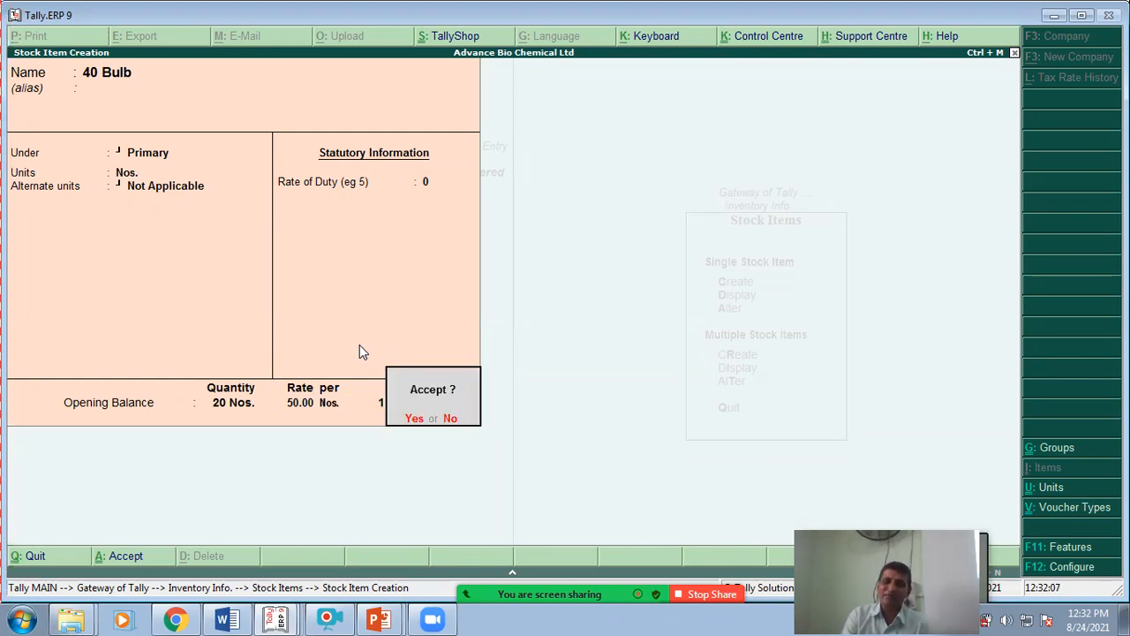
{"action": "key", "text": "Return"}
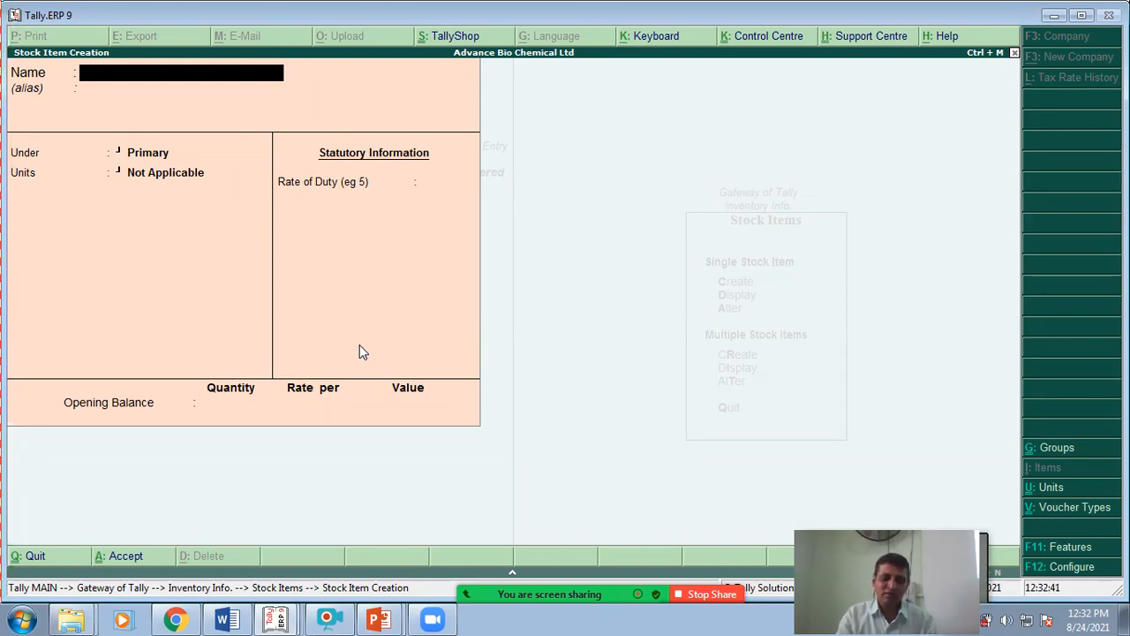
Name the new stock item "LET Tubes" and leave its alias empty
{"action": "type", "text": "L"}
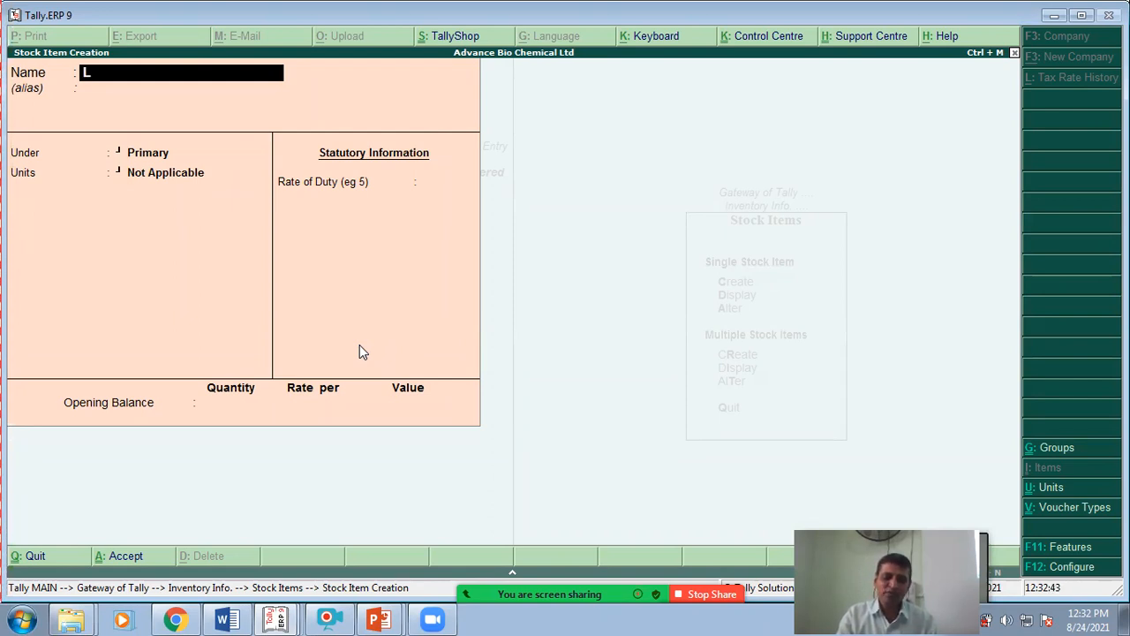
{"action": "type", "text": "ET T"}
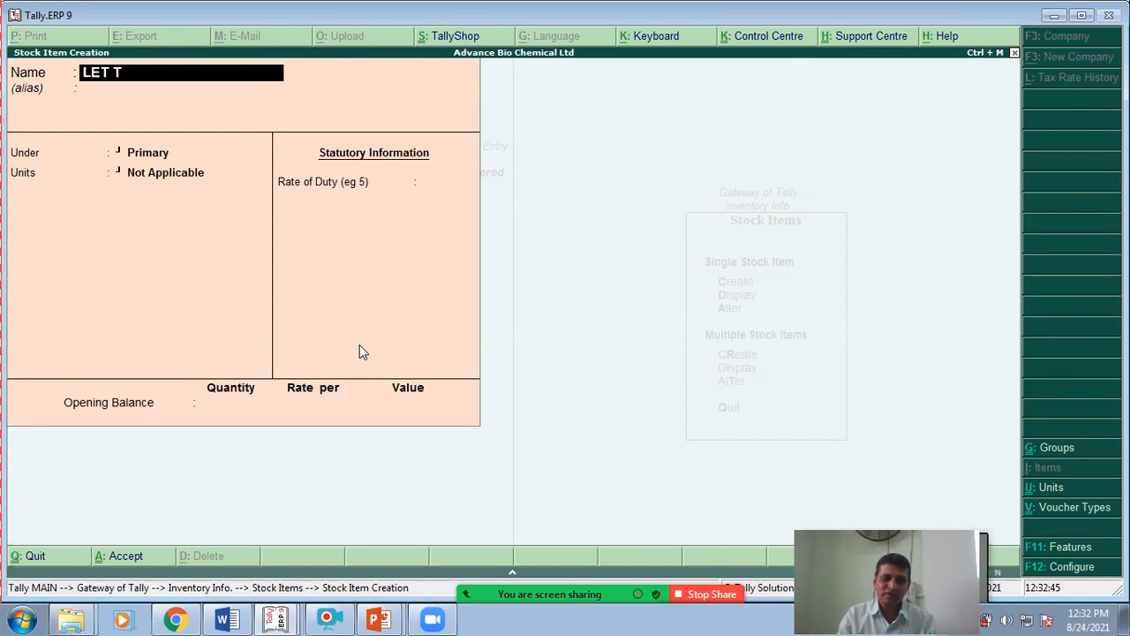
{"action": "type", "text": "ubes"}
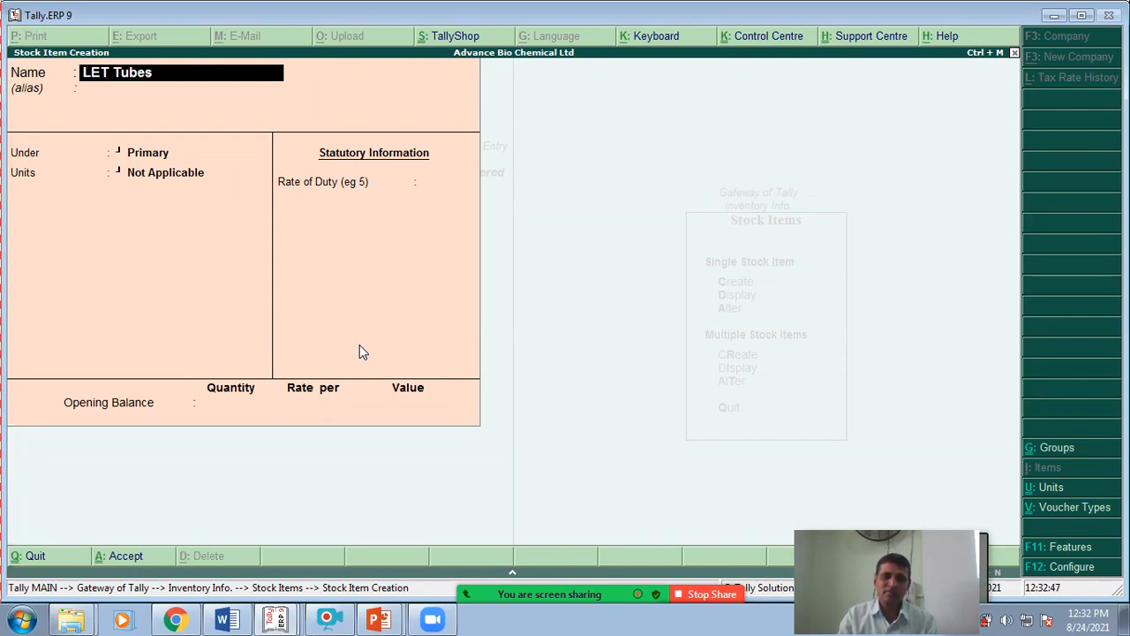
{"action": "key", "text": "Return"}
{"action": "key", "text": "Return"}
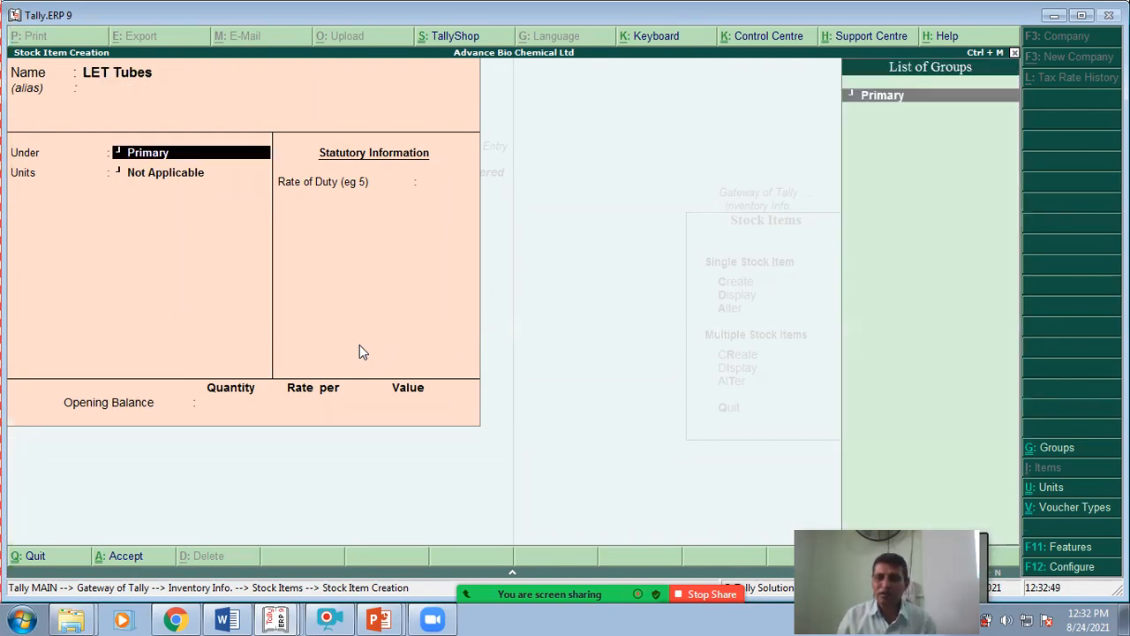
Place LET Tubes under Primary with Nos. as its unit, without alternate units or a duty rate
{"action": "key", "text": "Return"}
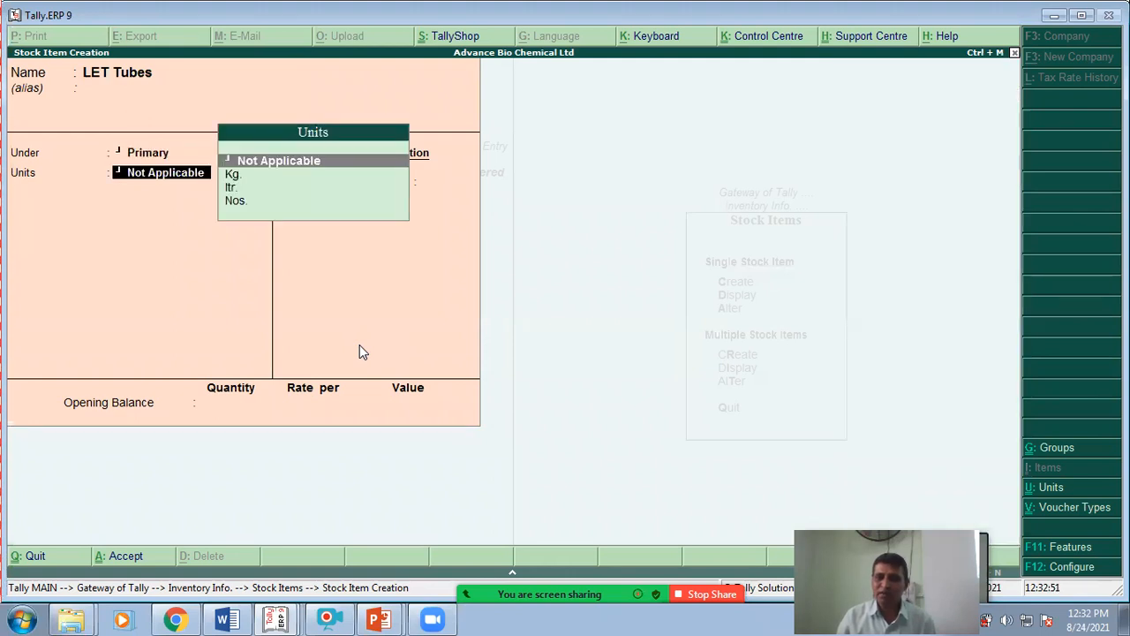
{"action": "key", "text": "Down"}
{"action": "key", "text": "Down"}
{"action": "key", "text": "Down"}
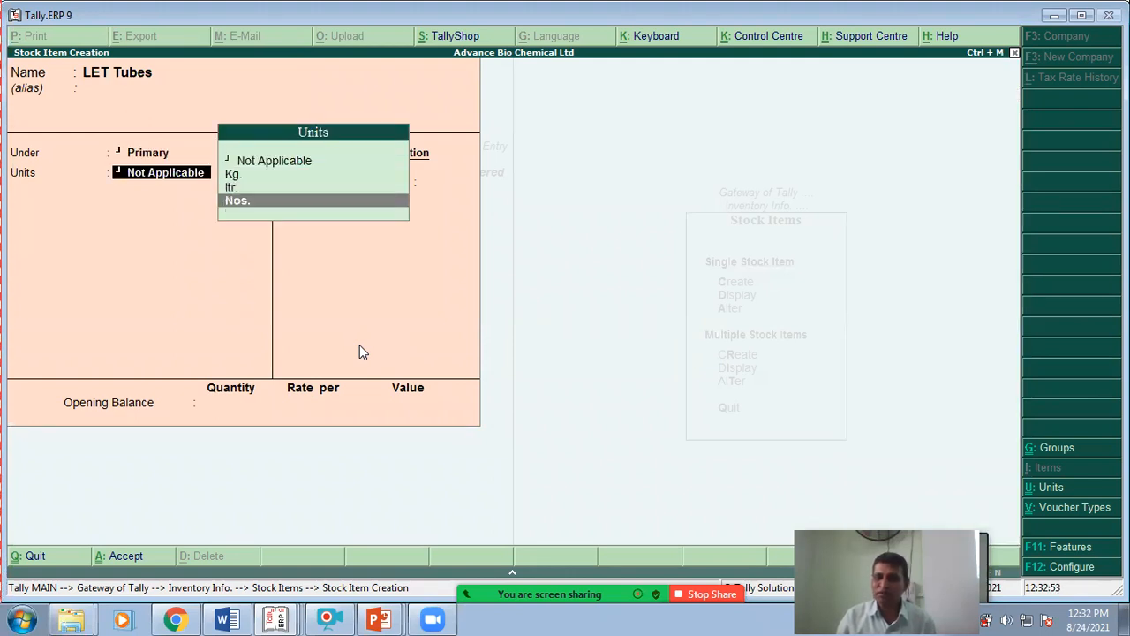
{"action": "key", "text": "Return"}
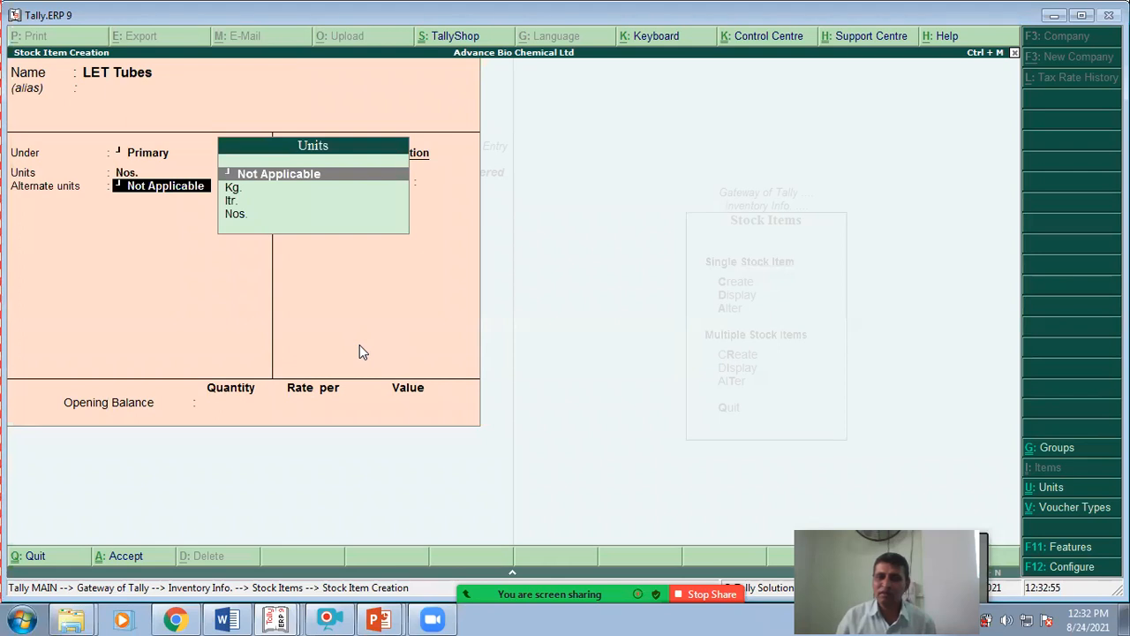
{"action": "key", "text": "Down"}
{"action": "key", "text": "Down"}
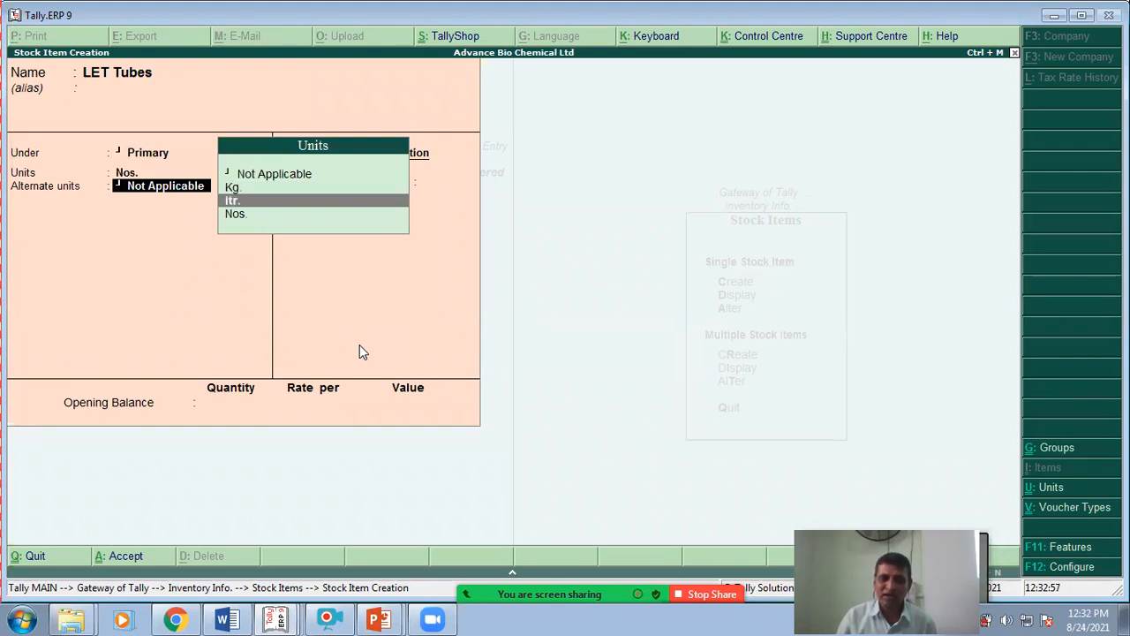
{"action": "key", "text": "Up"}
{"action": "key", "text": "Up"}
{"action": "key", "text": "Return"}
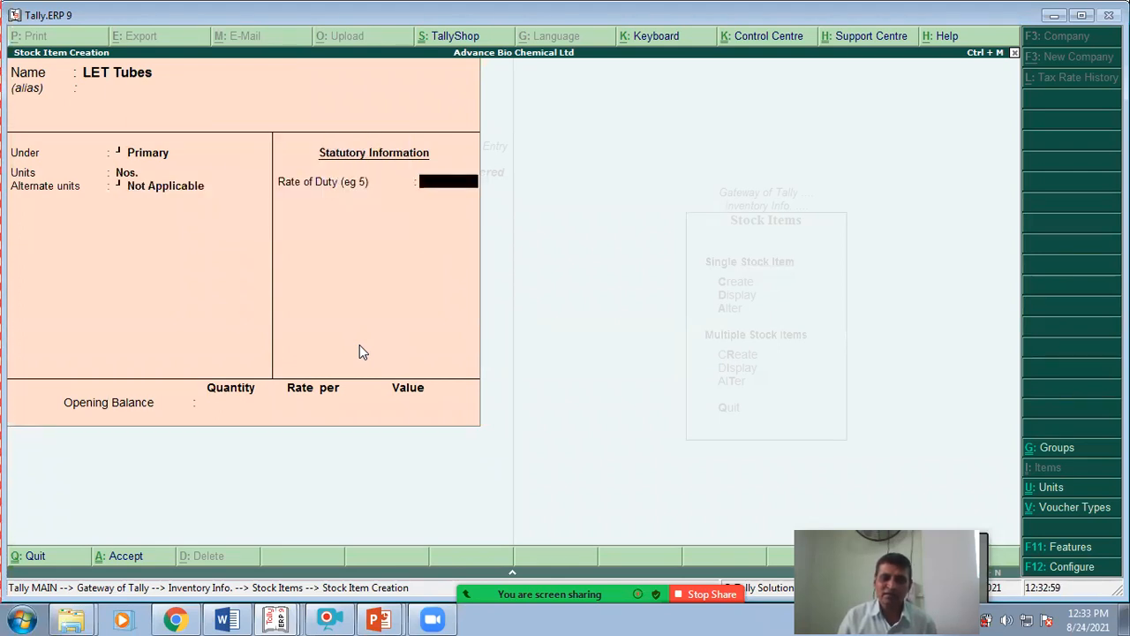
{"action": "key", "text": "Return"}
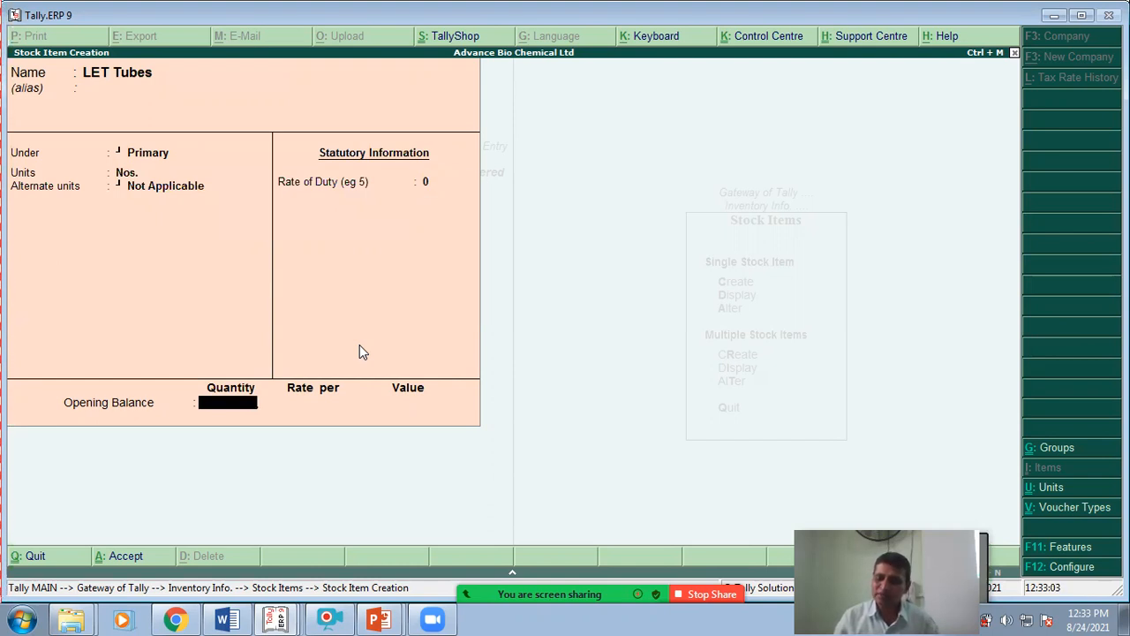
Enter an opening balance of 60 Nos. at a rate of 200 per Nos. for LET Tubes and save the item
{"action": "type", "text": "60"}
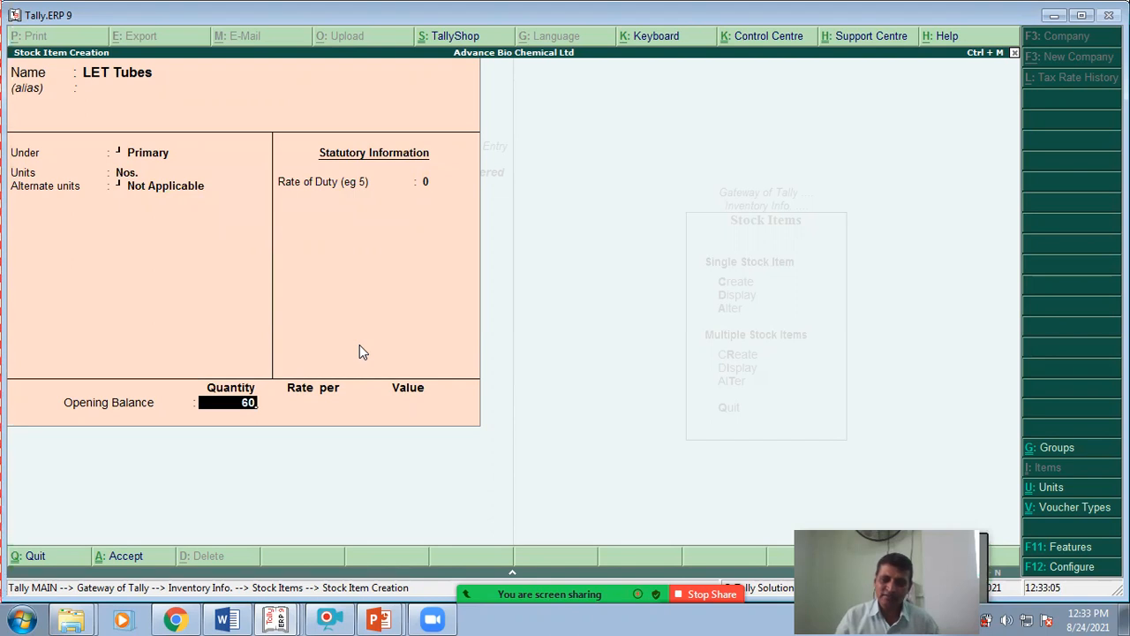
{"action": "key", "text": "Return"}
{"action": "type", "text": "200"}
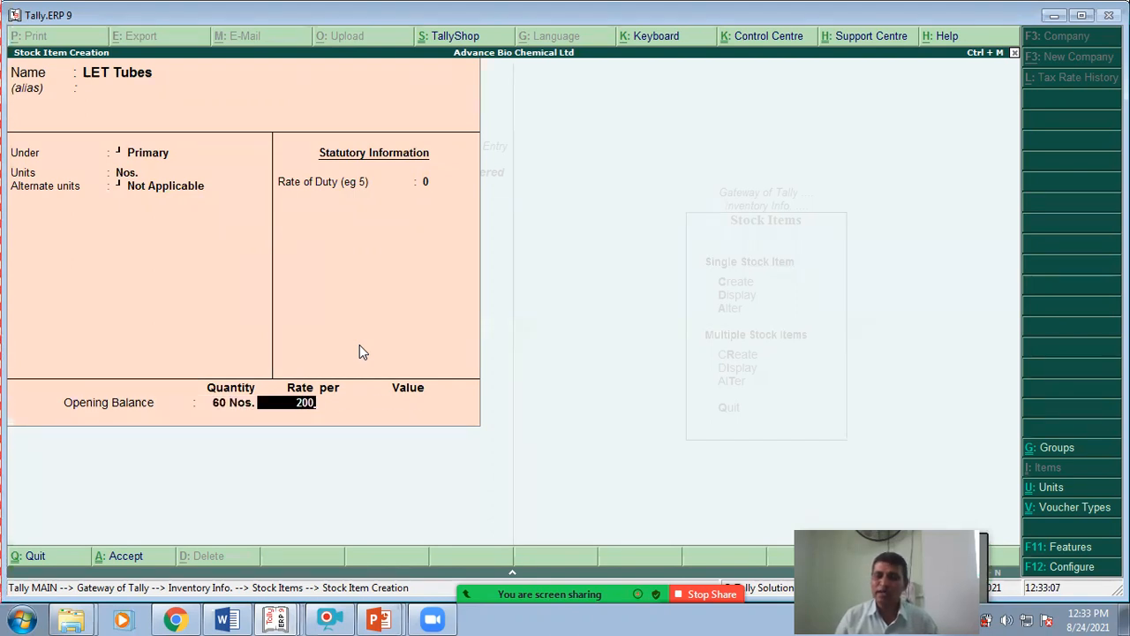
{"action": "key", "text": "Return"}
{"action": "key", "text": "Return"}
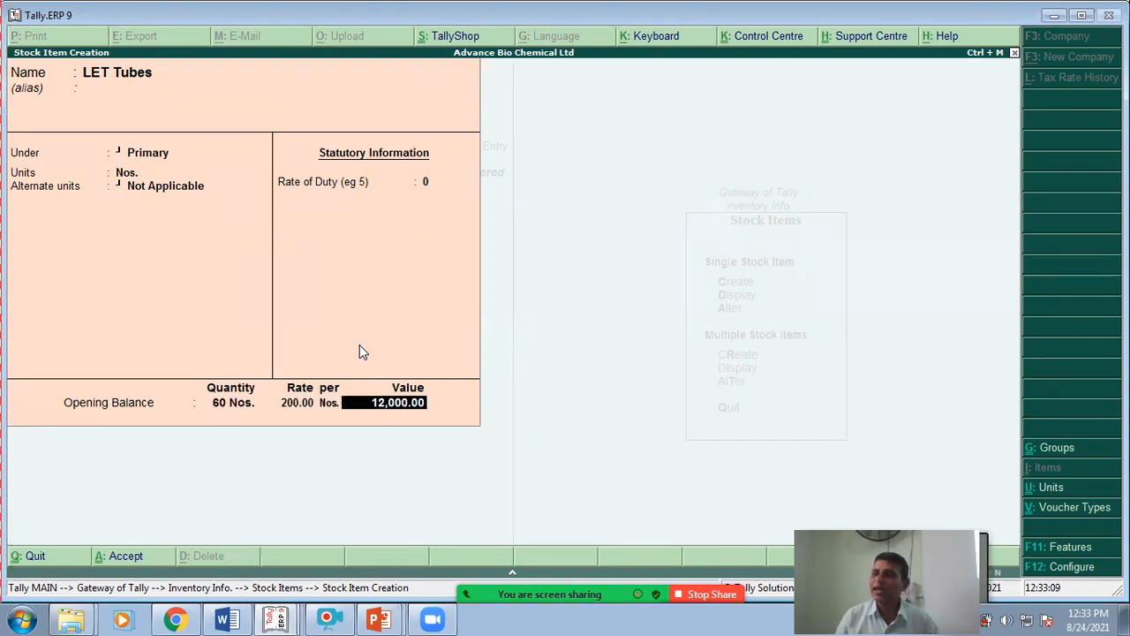
{"action": "key", "text": "Return"}
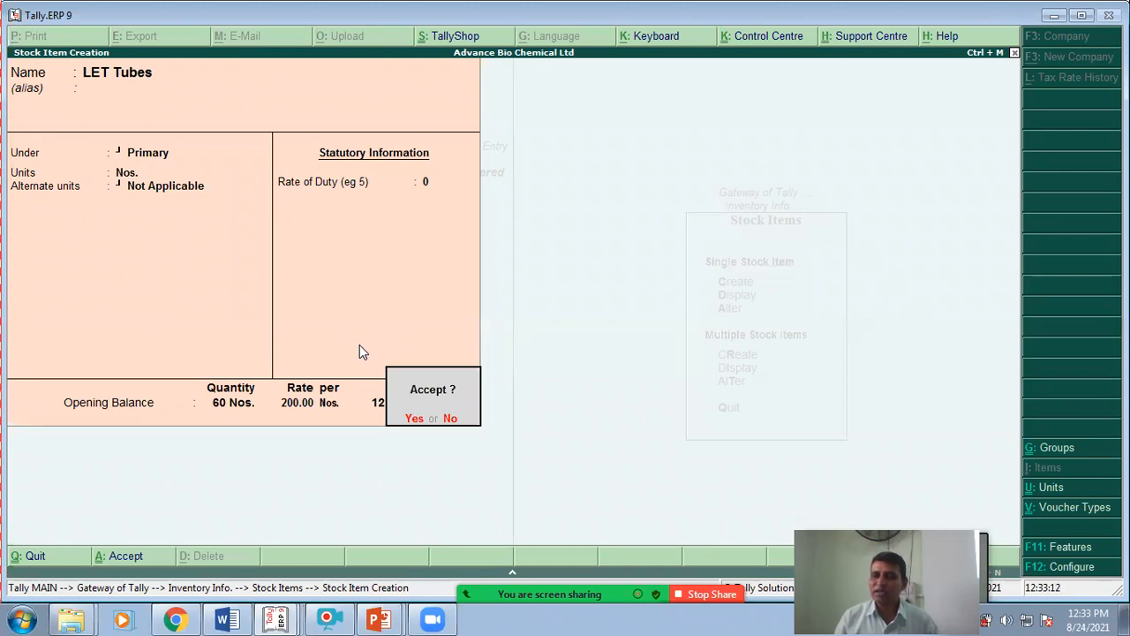
{"action": "key", "text": "y"}
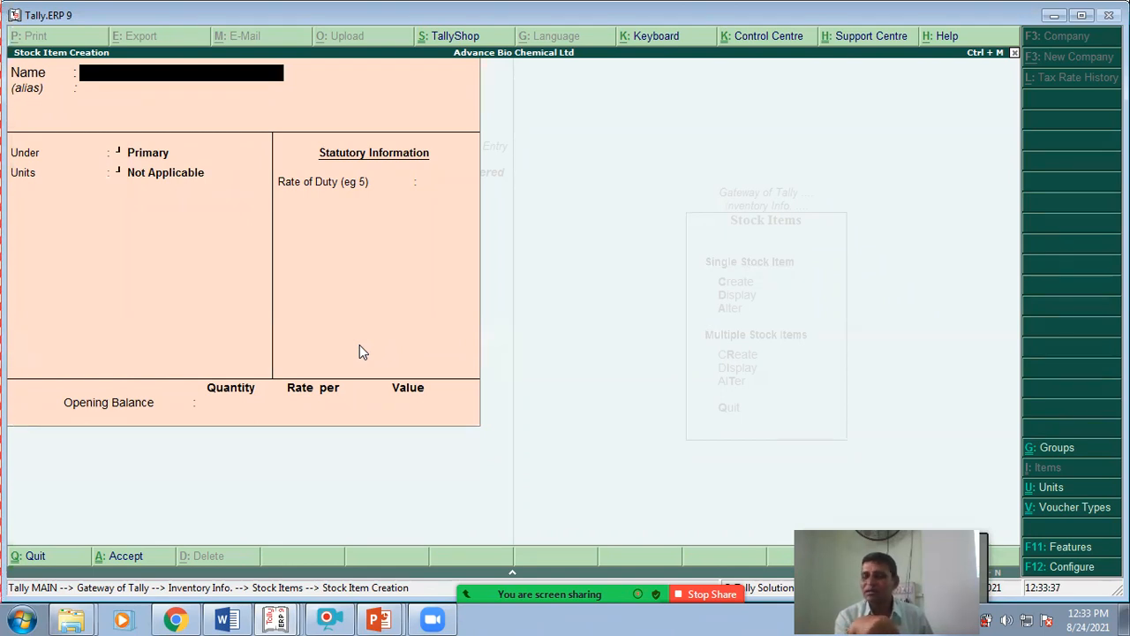
Name the new stock item "3 Core Wire" without an alias and place it under Primary
{"action": "type", "text": "3 Core Wire"}
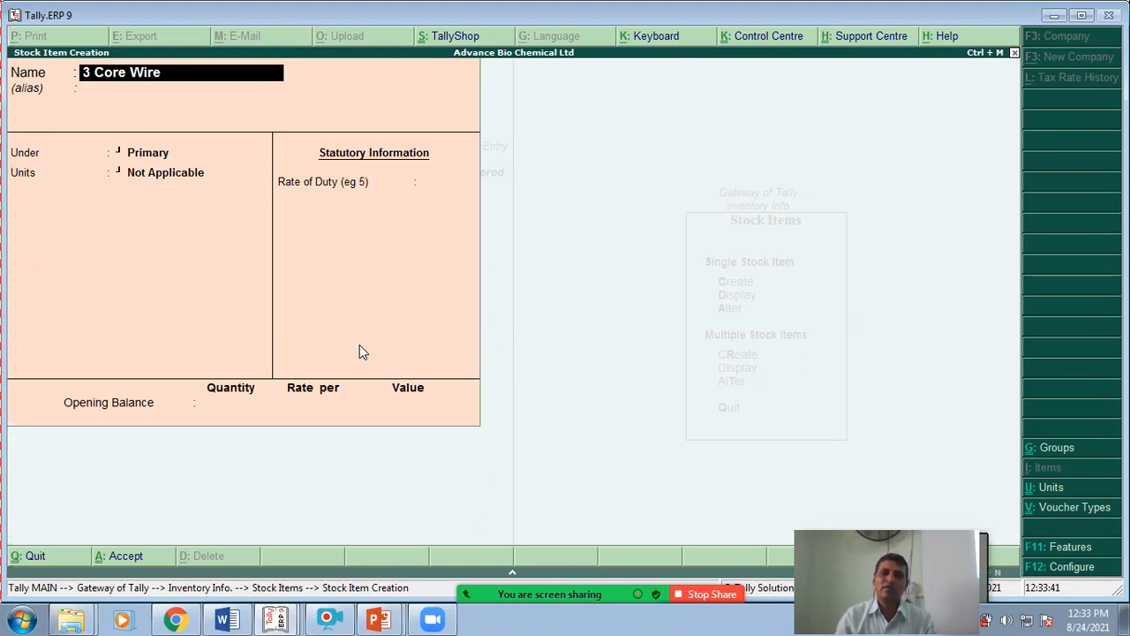
{"action": "key", "text": "Return"}
{"action": "key", "text": "Return"}
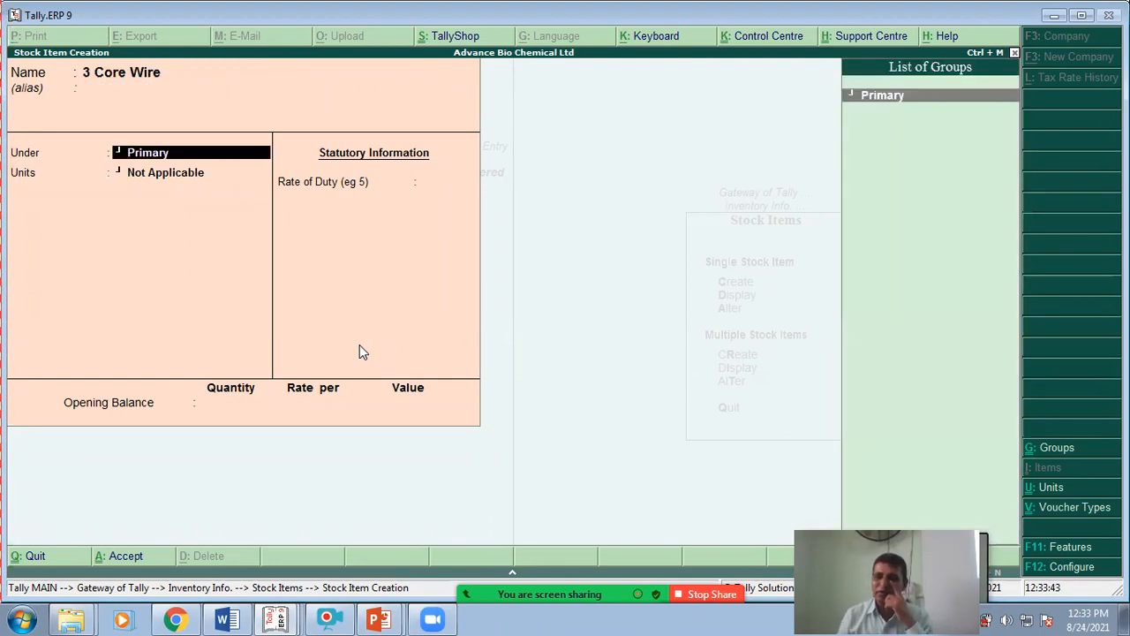
{"action": "key", "text": "Return"}
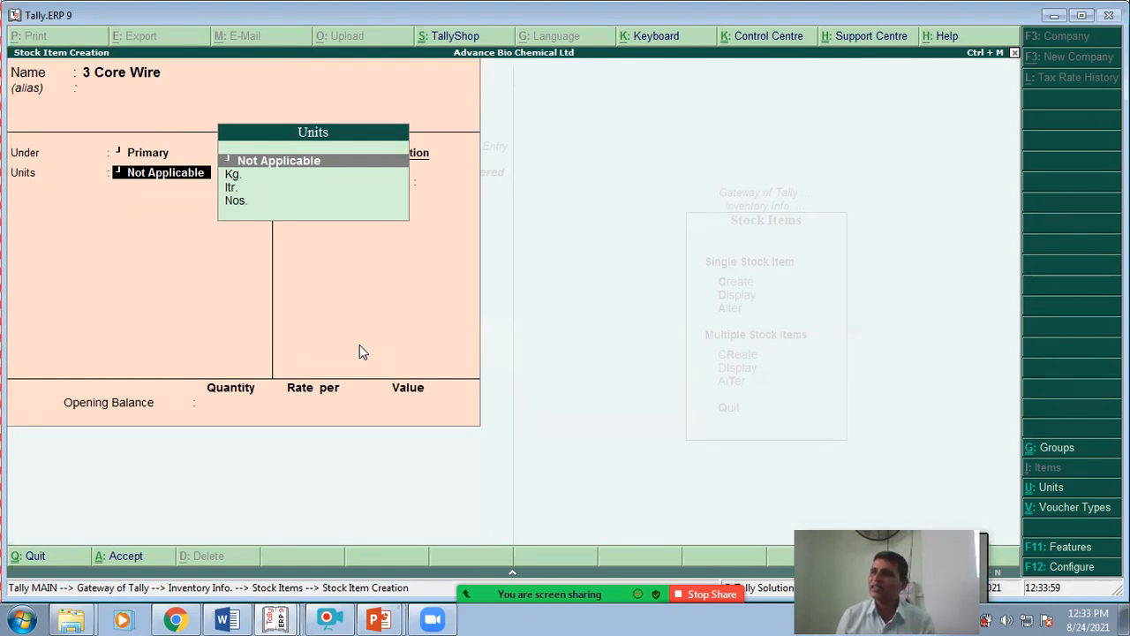
Create a simple unit "mtr." with 2 decimal places and no formal name as the unit for 3 Core Wire
{"action": "key", "text": "alt+c"}
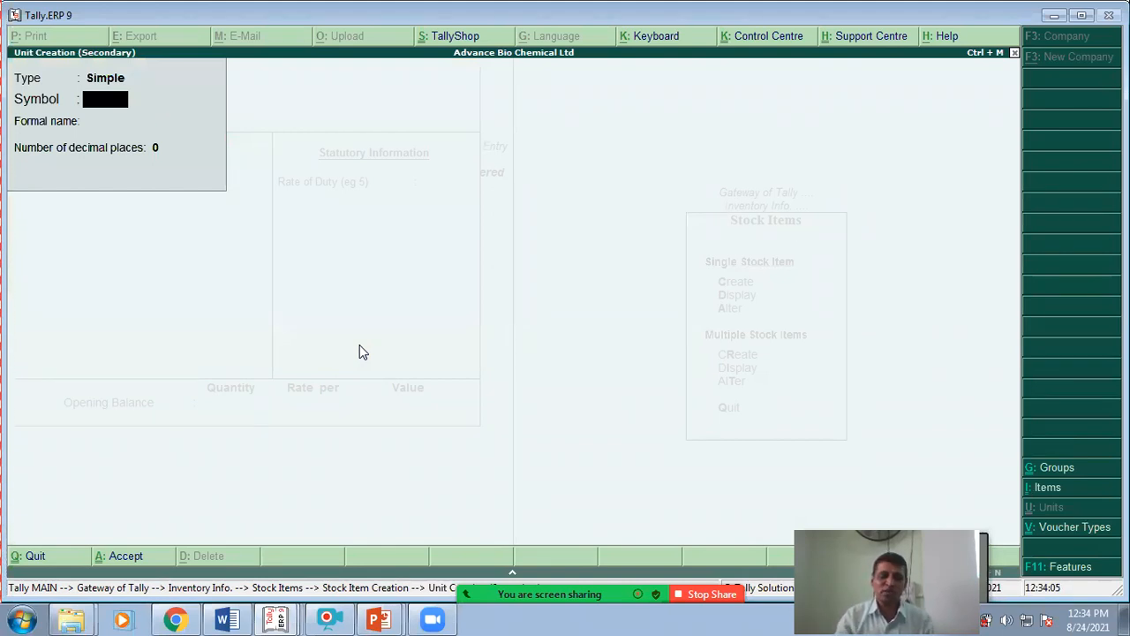
{"action": "type", "text": "mtr"}
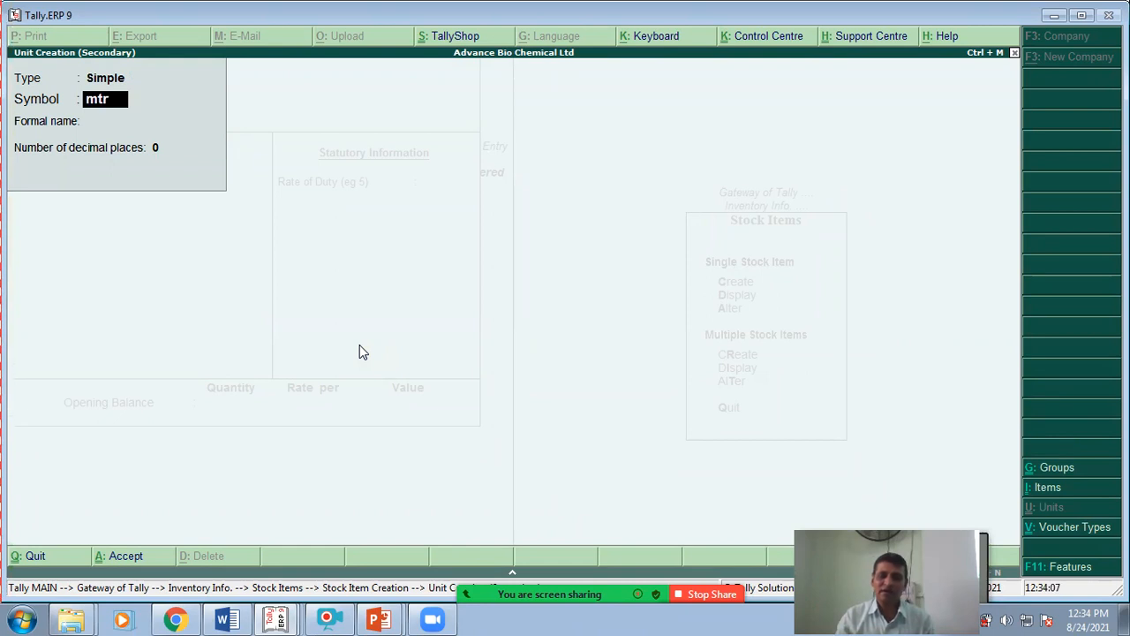
{"action": "type", "text": "."}
{"action": "key", "text": "Return"}
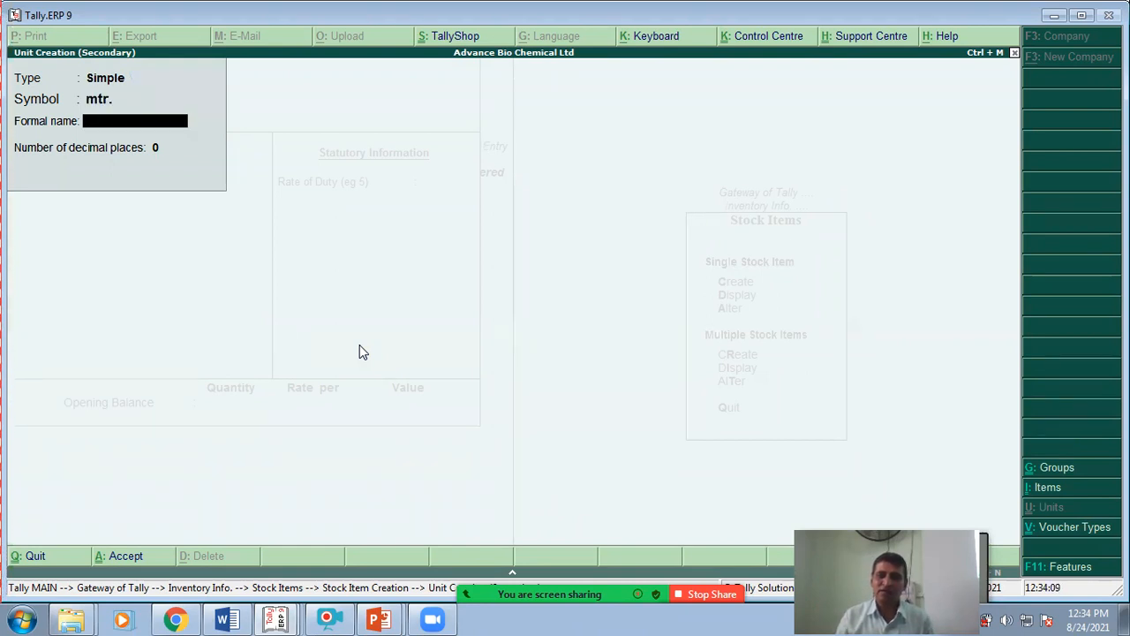
{"action": "key", "text": "Return"}
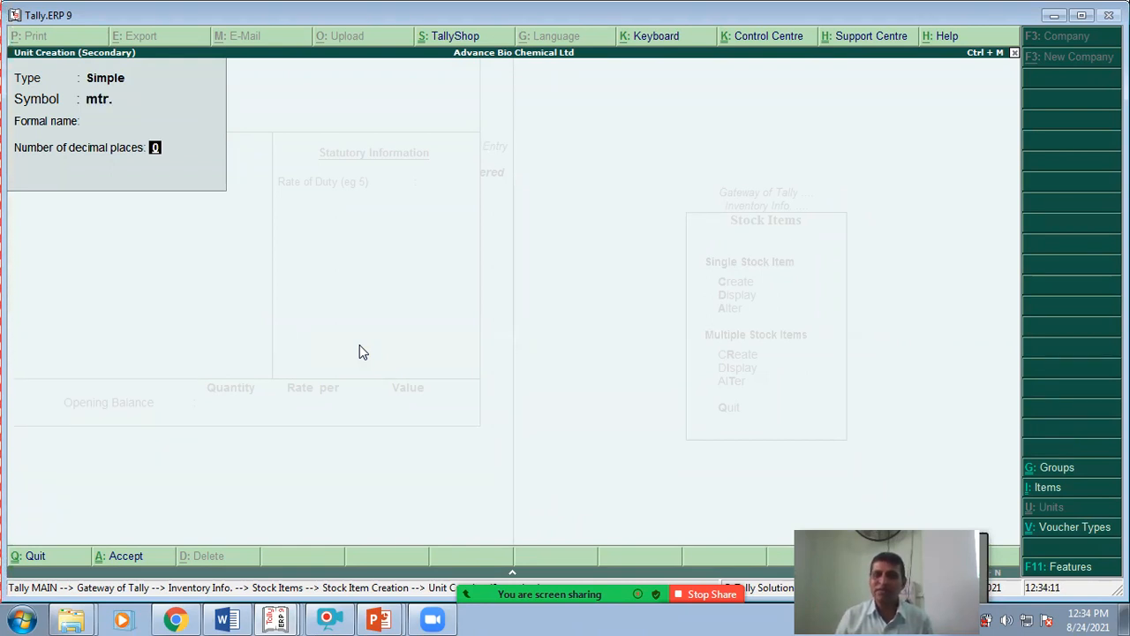
{"action": "type", "text": "2"}
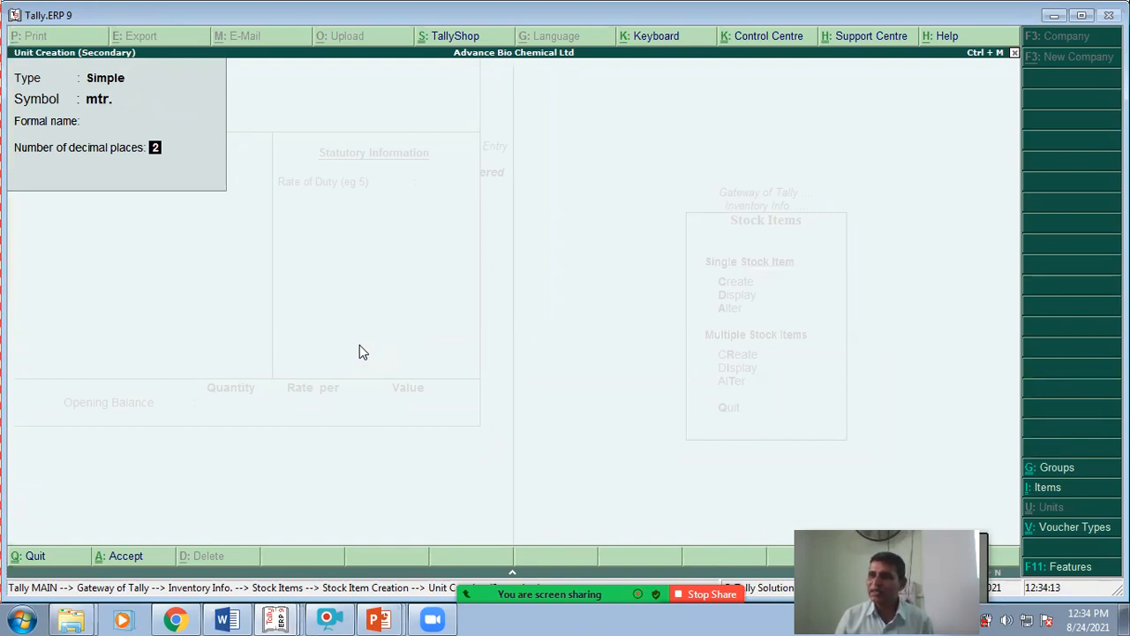
{"action": "key", "text": "Return"}
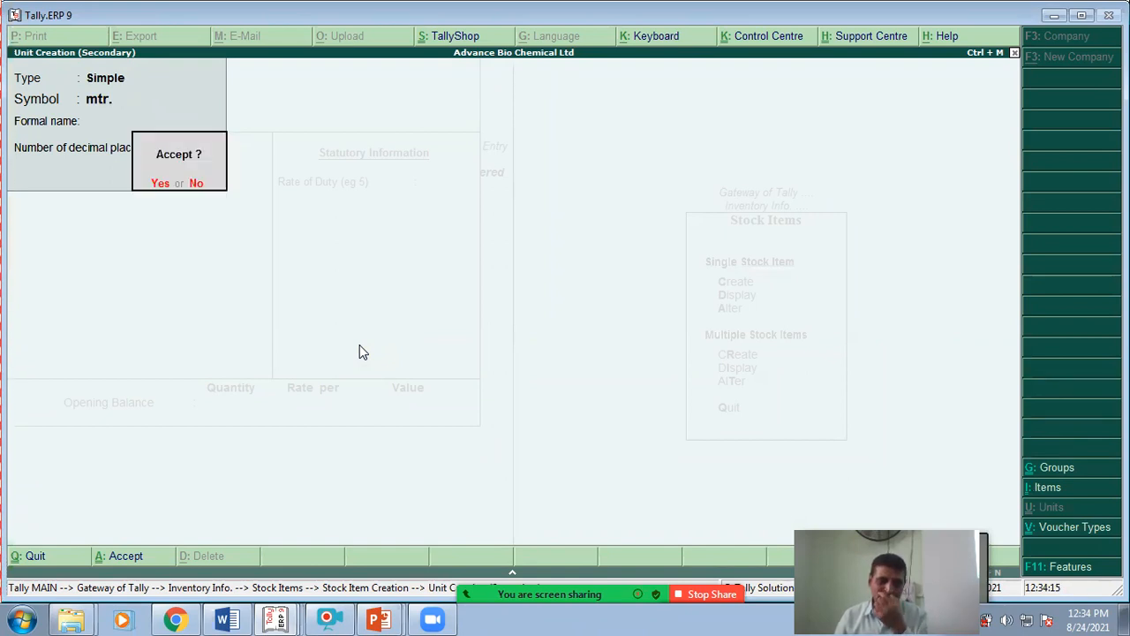
{"action": "key", "text": "Return"}
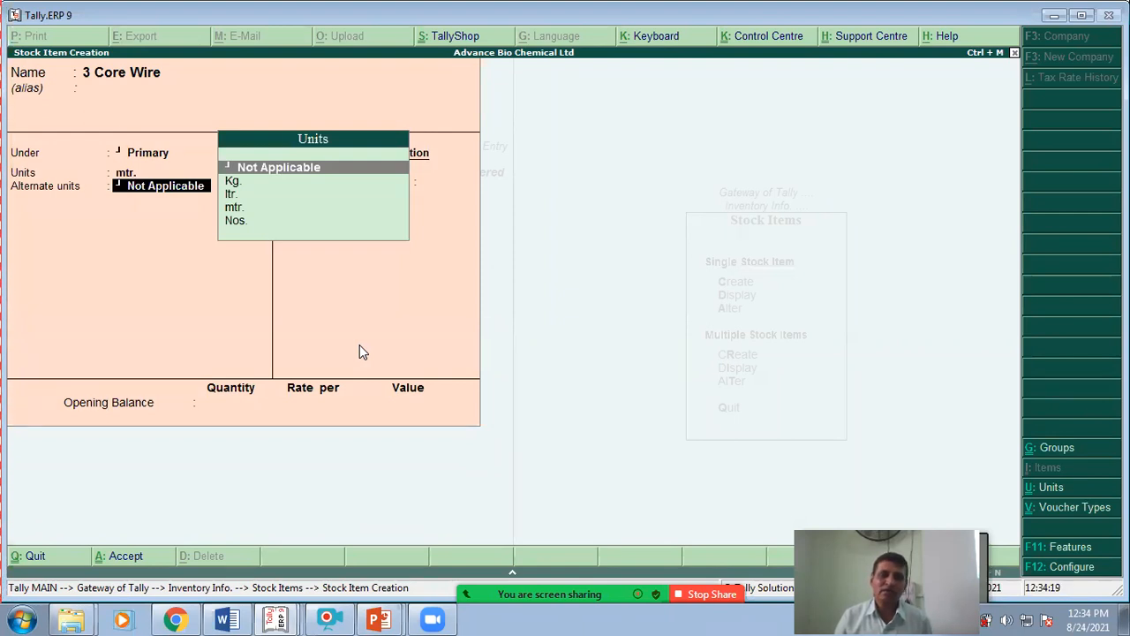
Without alternate units or a duty rate, enter 3 Core Wire's opening balance of 500 mtr. at 10 per mtr. and save the item
{"action": "key", "text": "Return"}
{"action": "key", "text": "Return"}
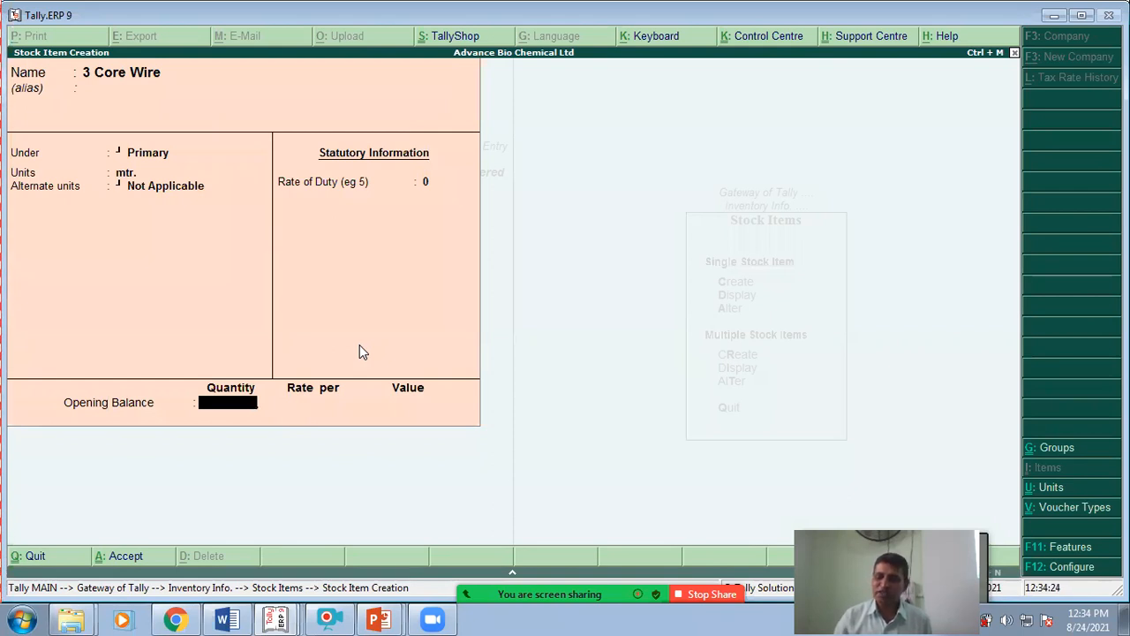
{"action": "type", "text": "500.00 mtr."}
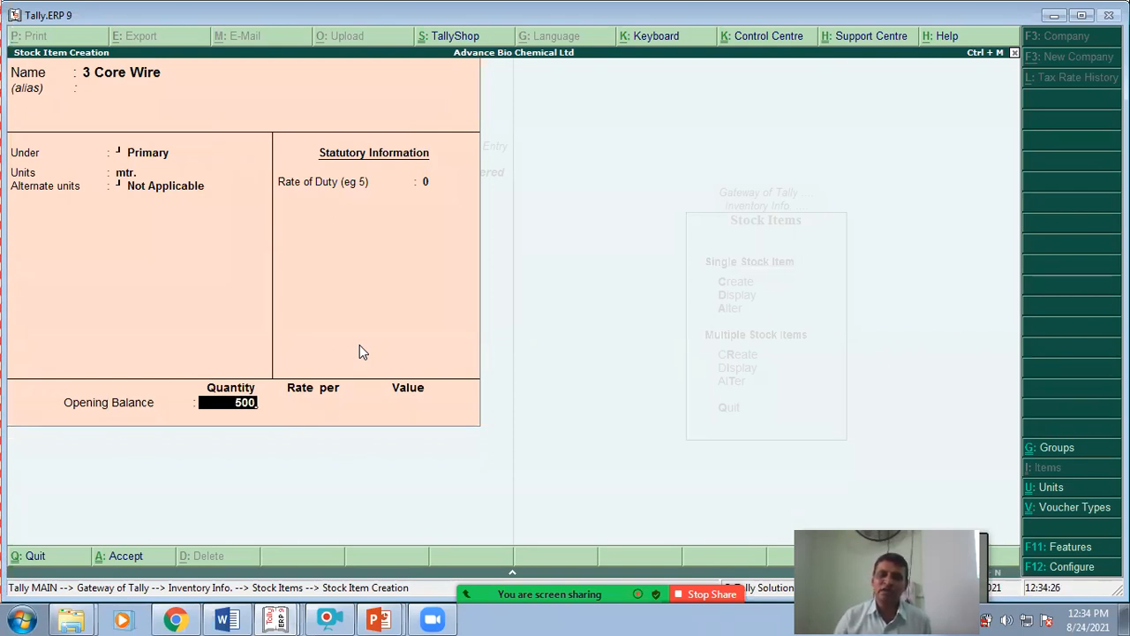
{"action": "key", "text": "Return"}
{"action": "type", "text": "10"}
{"action": "key", "text": "Return"}
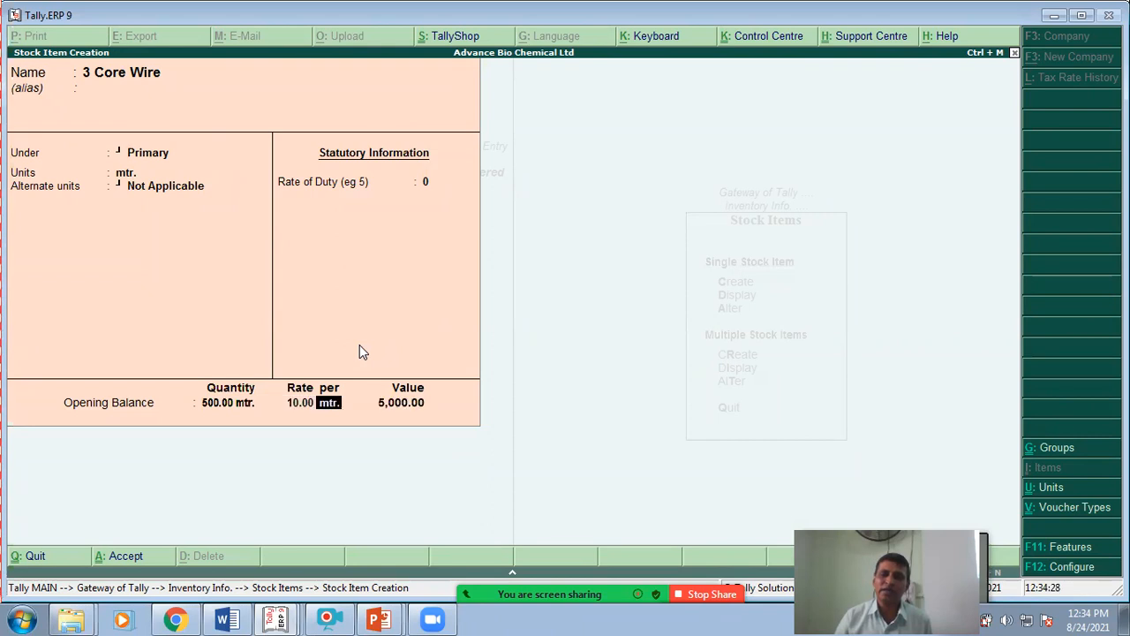
{"action": "key", "text": "Return"}
{"action": "key", "text": "Return"}
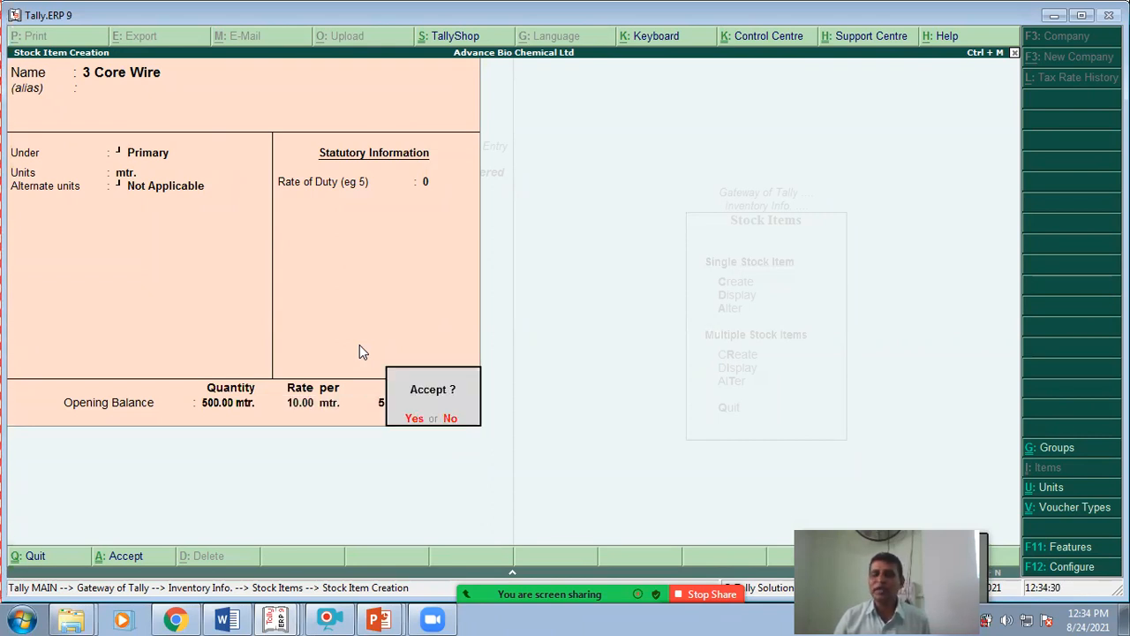
{"action": "key", "text": "y"}
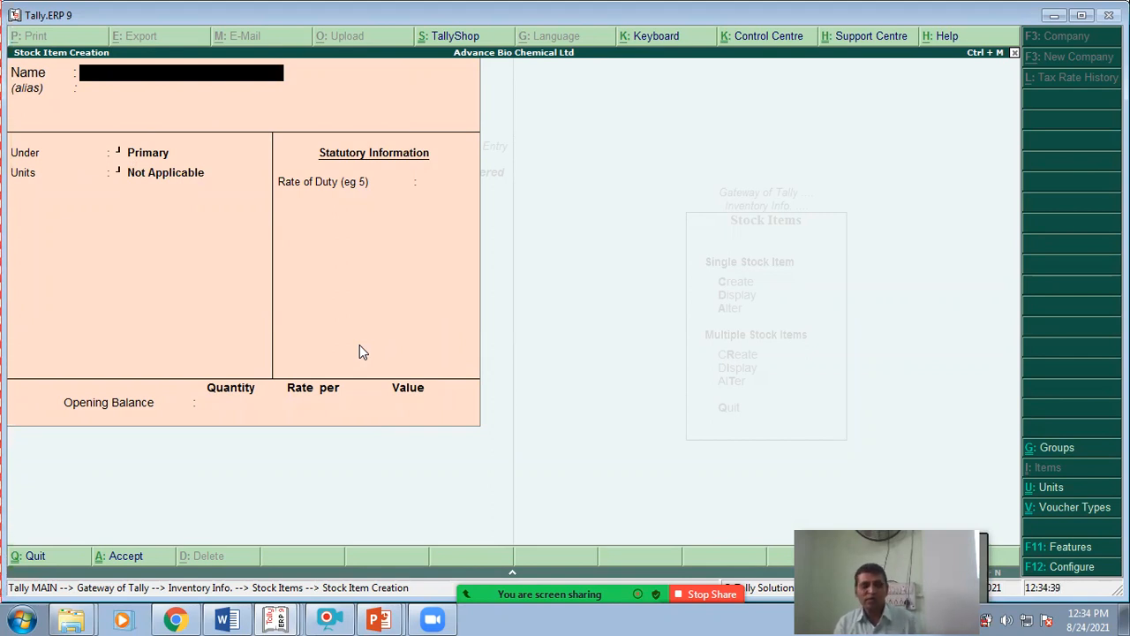
Leave stock item creation and return to the inventory masters
{"action": "key", "text": "Escape"}
{"action": "key", "text": "y"}
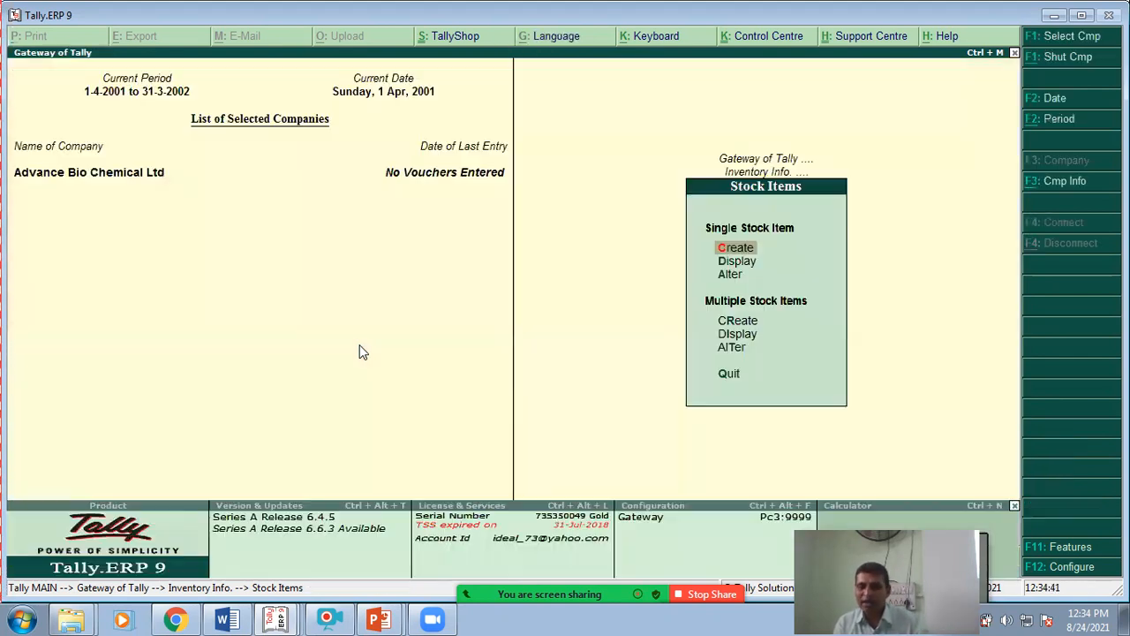
{"action": "key", "text": "Escape"}
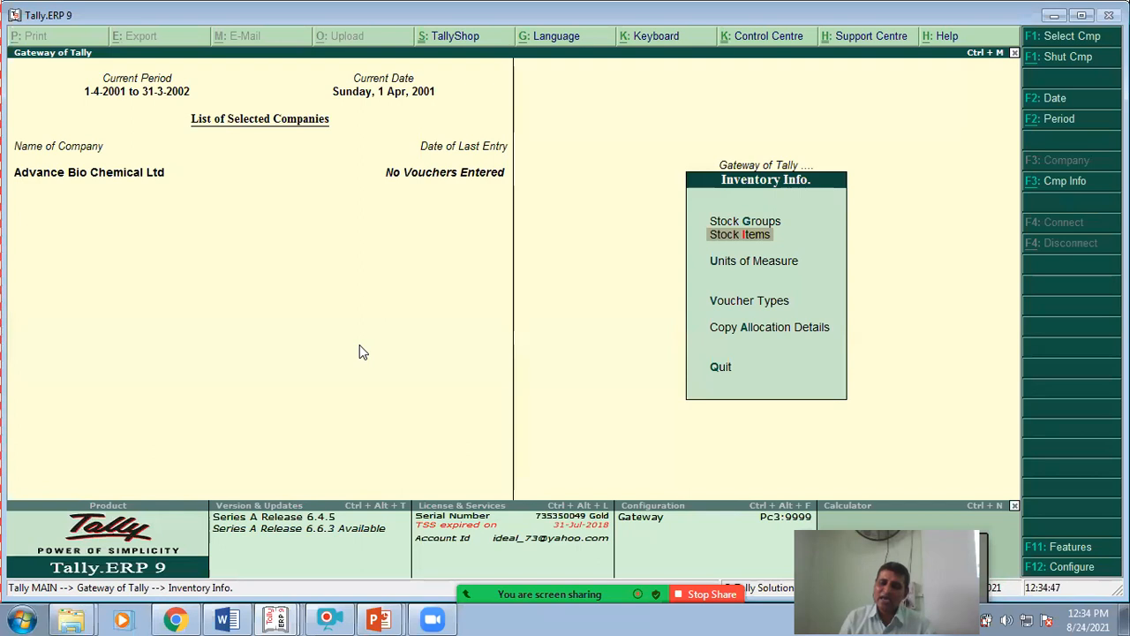
{"action": "left_click", "coordinate": [731, 267]}
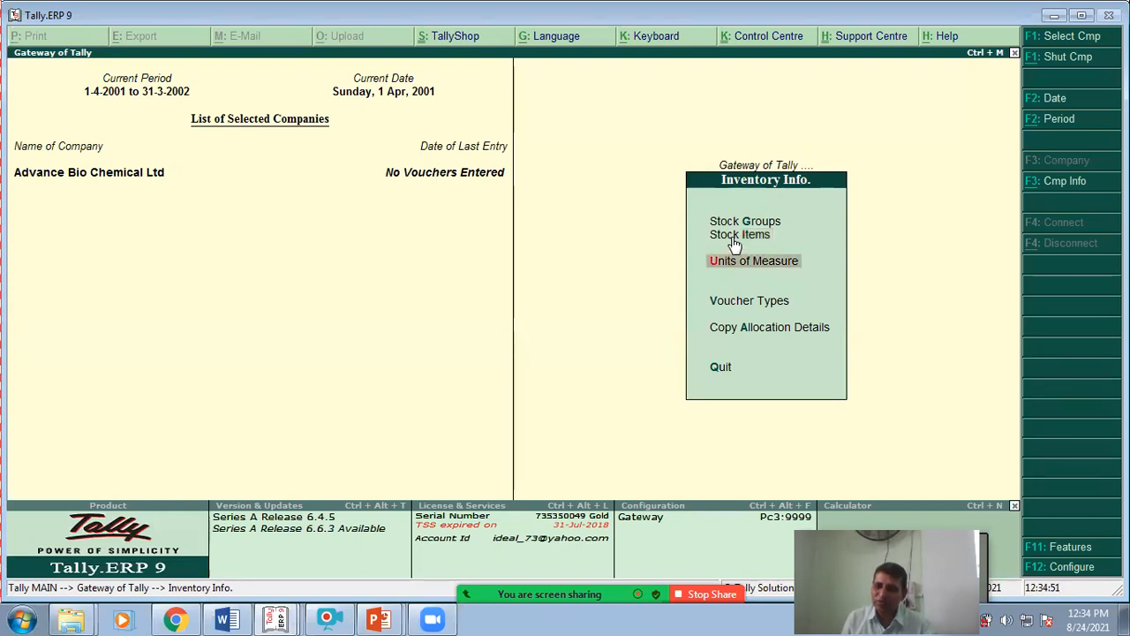
{"action": "left_click", "coordinate": [733, 237]}
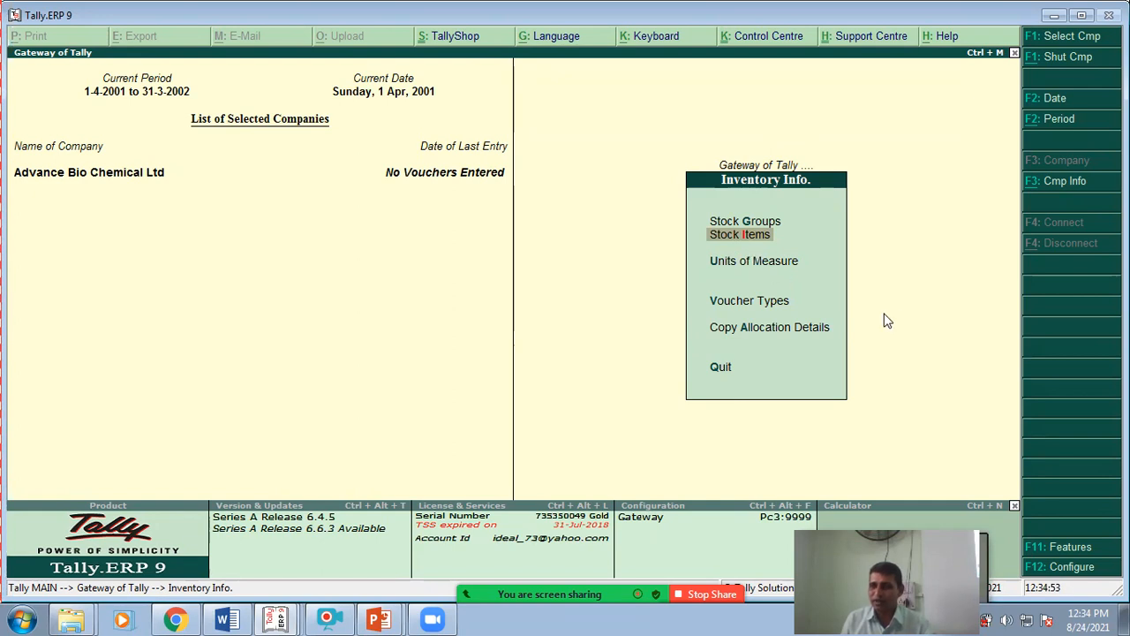
{"action": "left_click", "coordinate": [735, 271]}
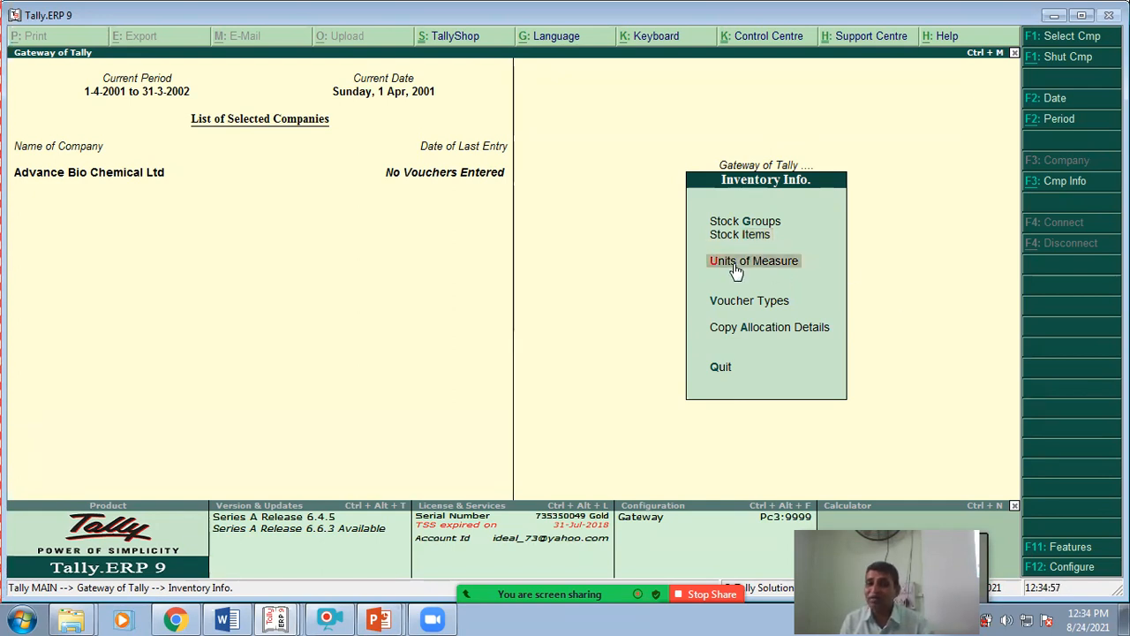
{"action": "left_click", "coordinate": [751, 239]}
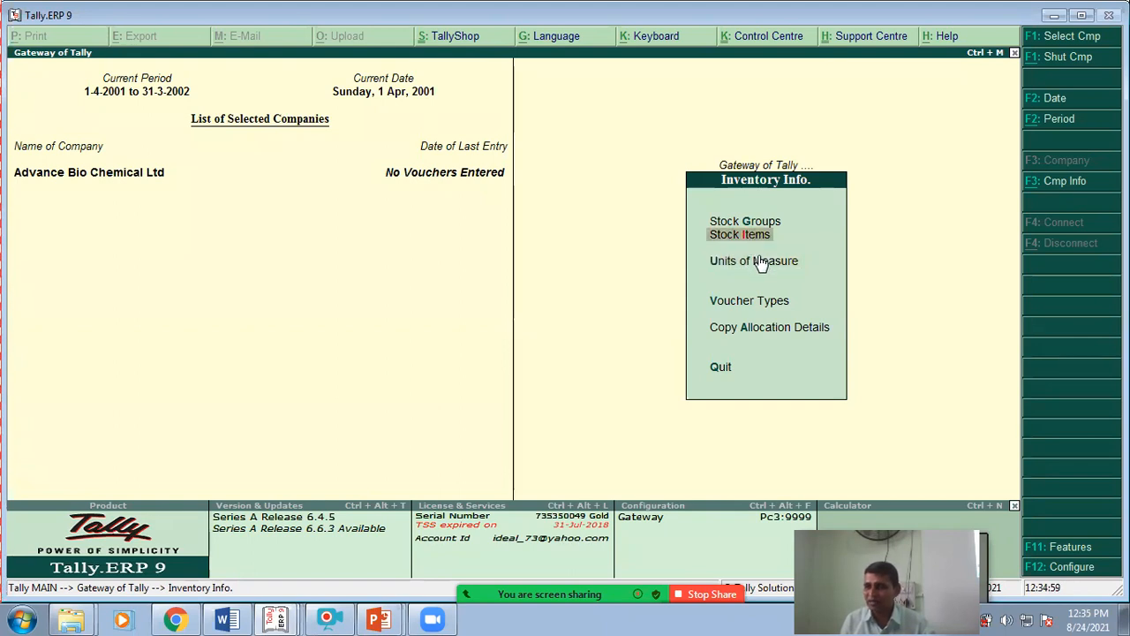
View the Stock Summary report to check the items' closing quantities, rates and values, and close it
{"action": "key", "text": "Escape"}
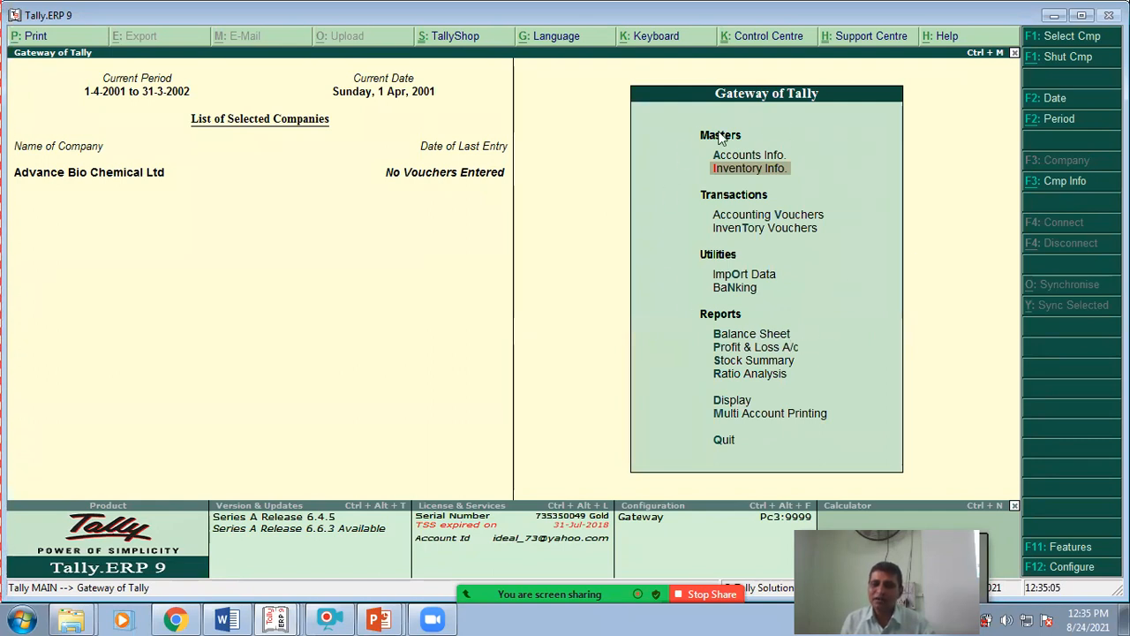
{"action": "left_click", "coordinate": [752, 362]}
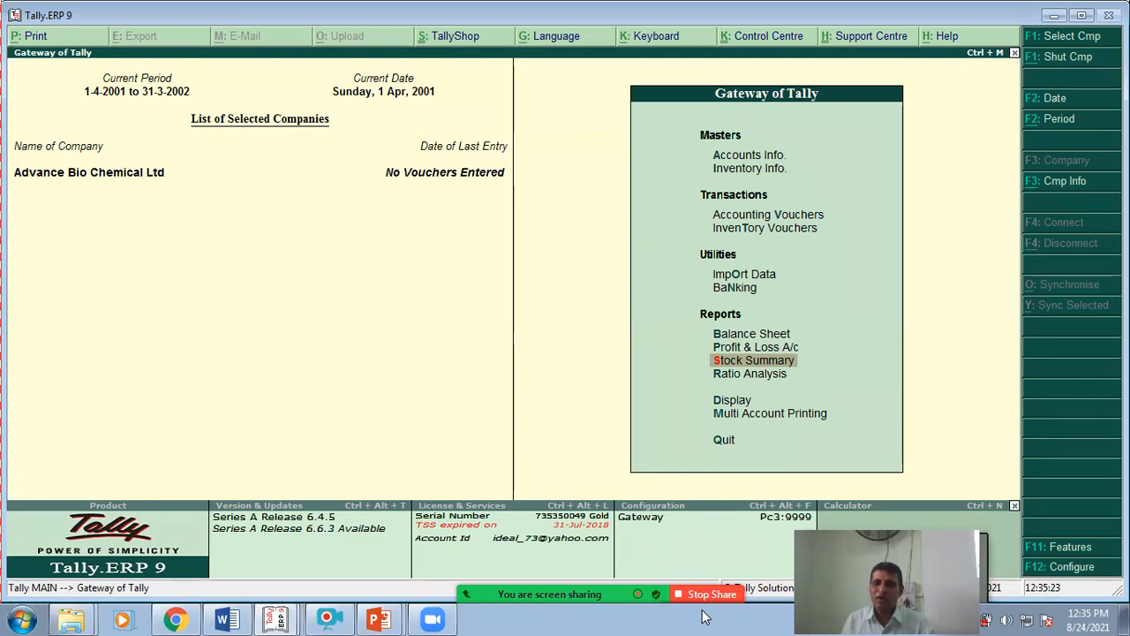
{"action": "left_click", "coordinate": [755, 360]}
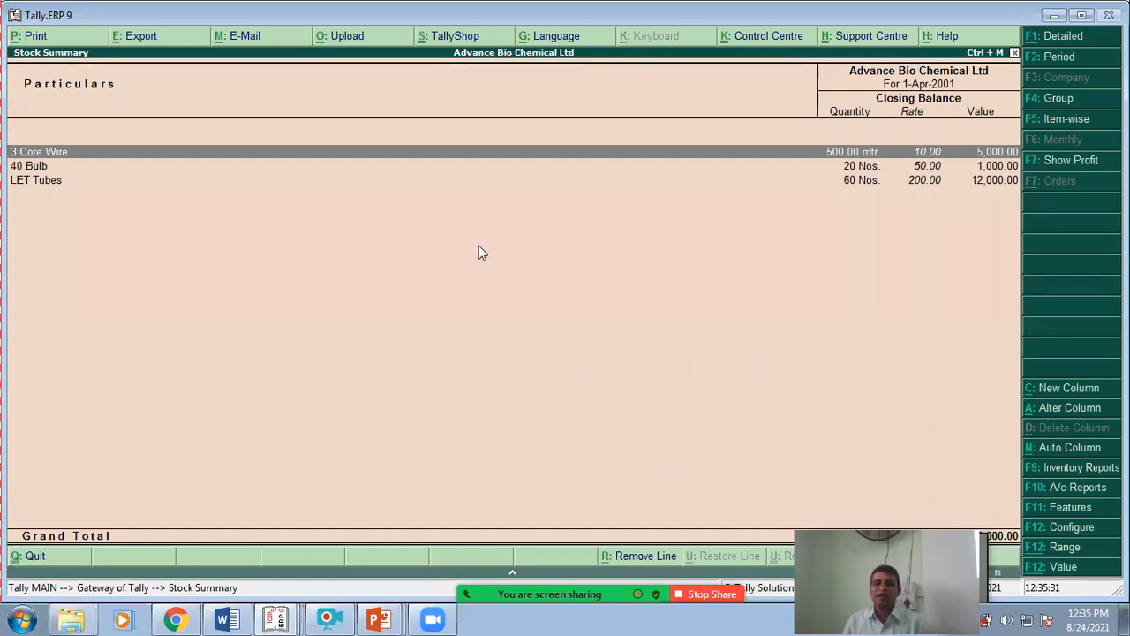
{"action": "left_click", "coordinate": [29, 167]}
{"action": "left_click", "coordinate": [33, 153]}
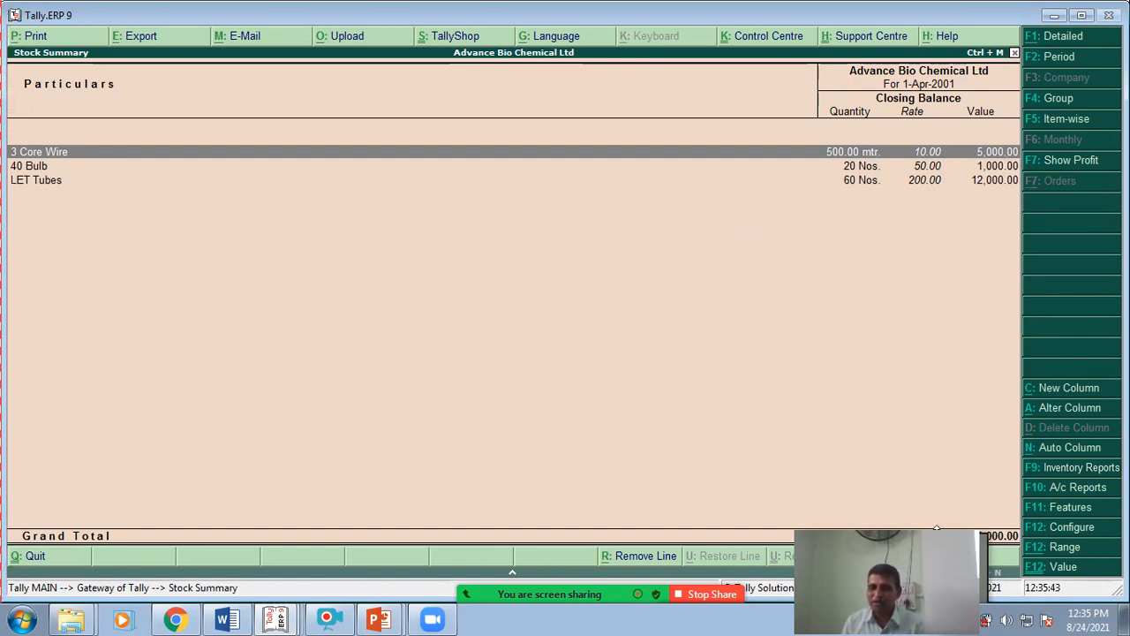
{"action": "mouse_move", "coordinate": [940, 528]}
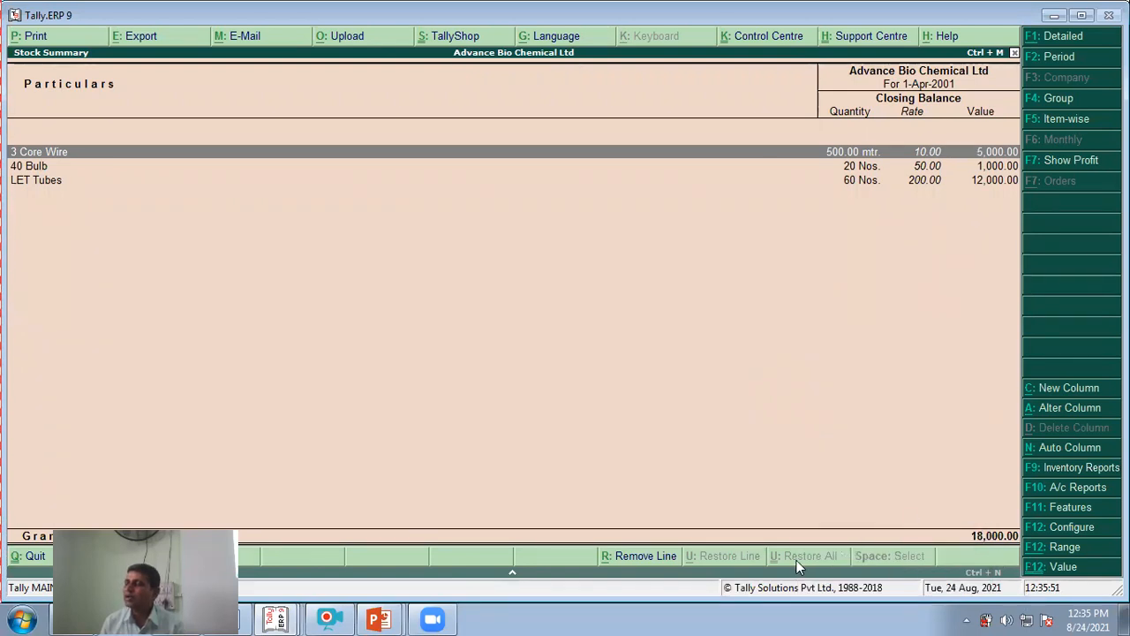
{"action": "key", "text": "Escape"}
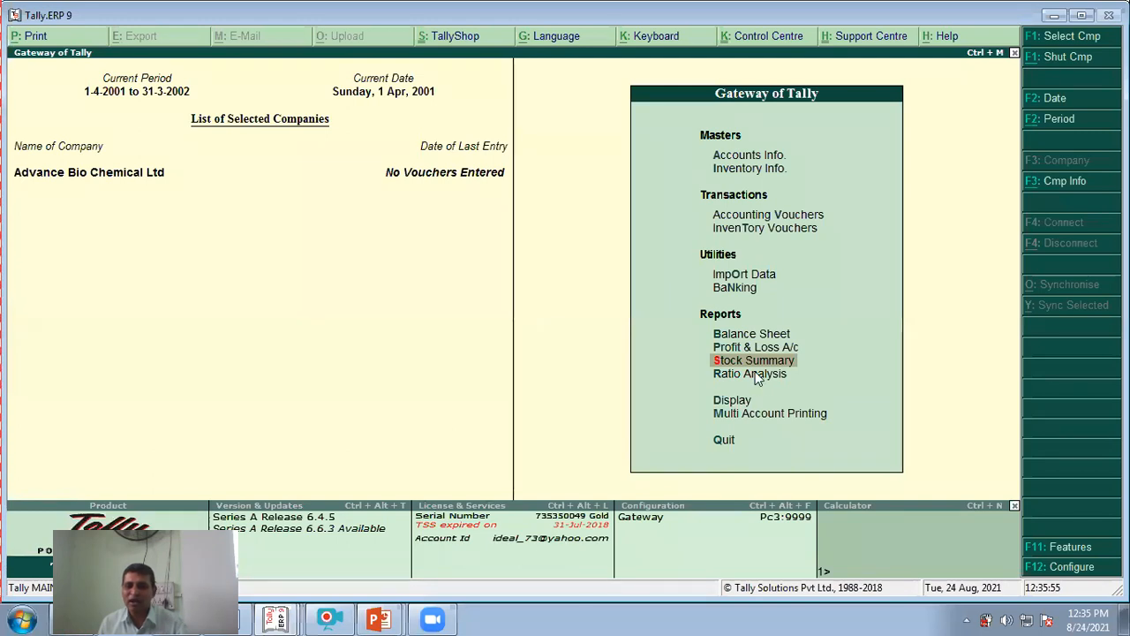
View the Trial Balance in detailed form to check the opening stock under Current Assets, and return to the Gateway of Tally
{"action": "left_click", "coordinate": [737, 401]}
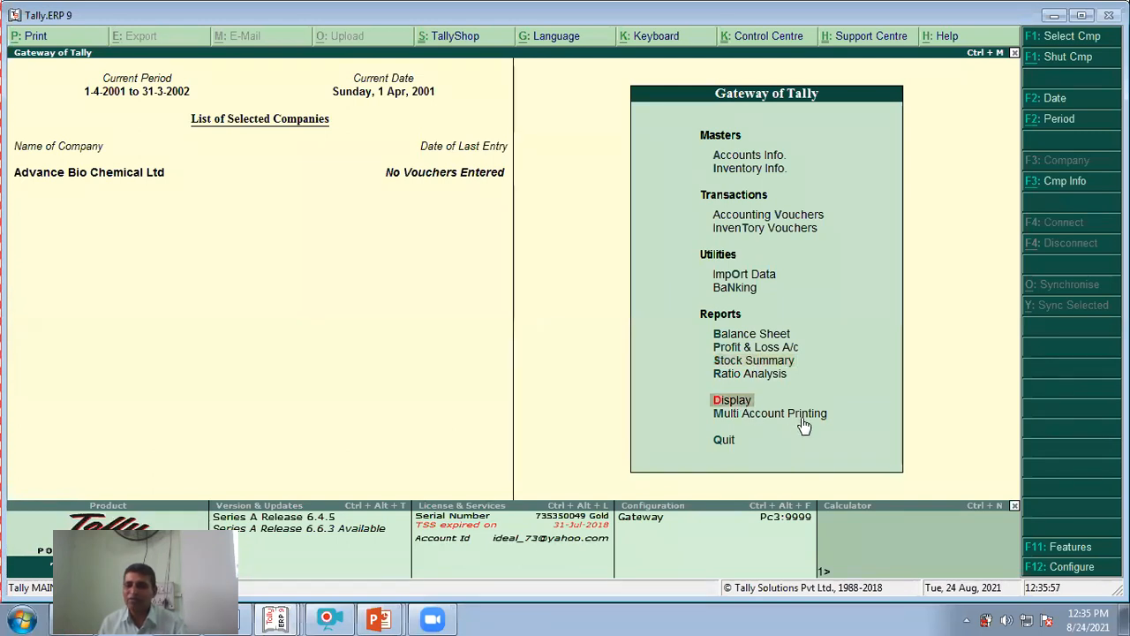
{"action": "key", "text": "Return"}
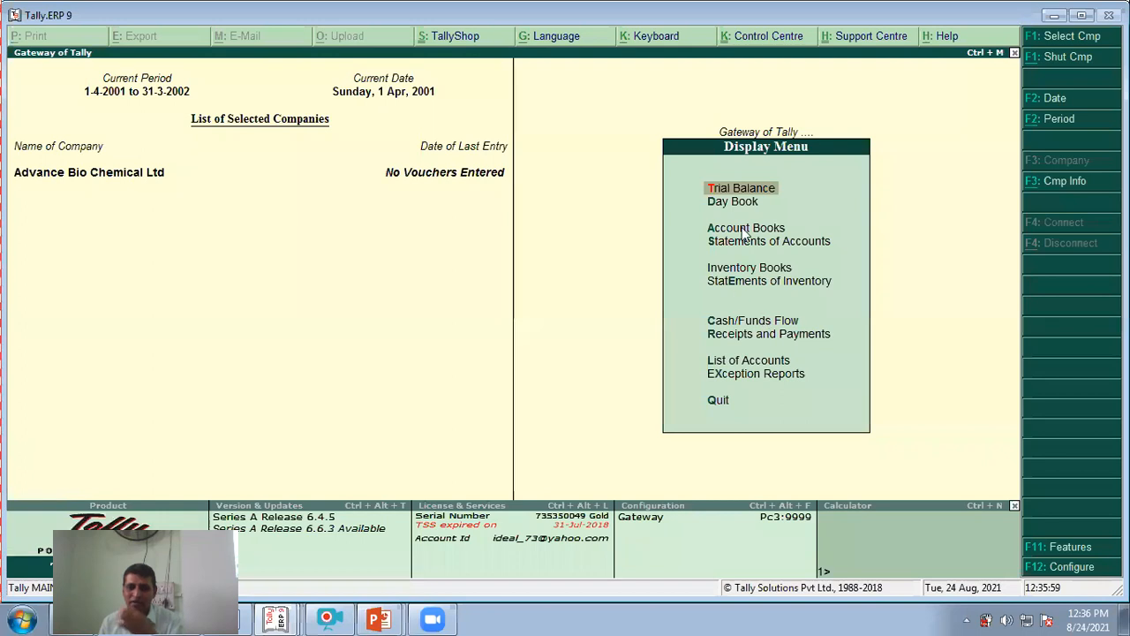
{"action": "key", "text": "Return"}
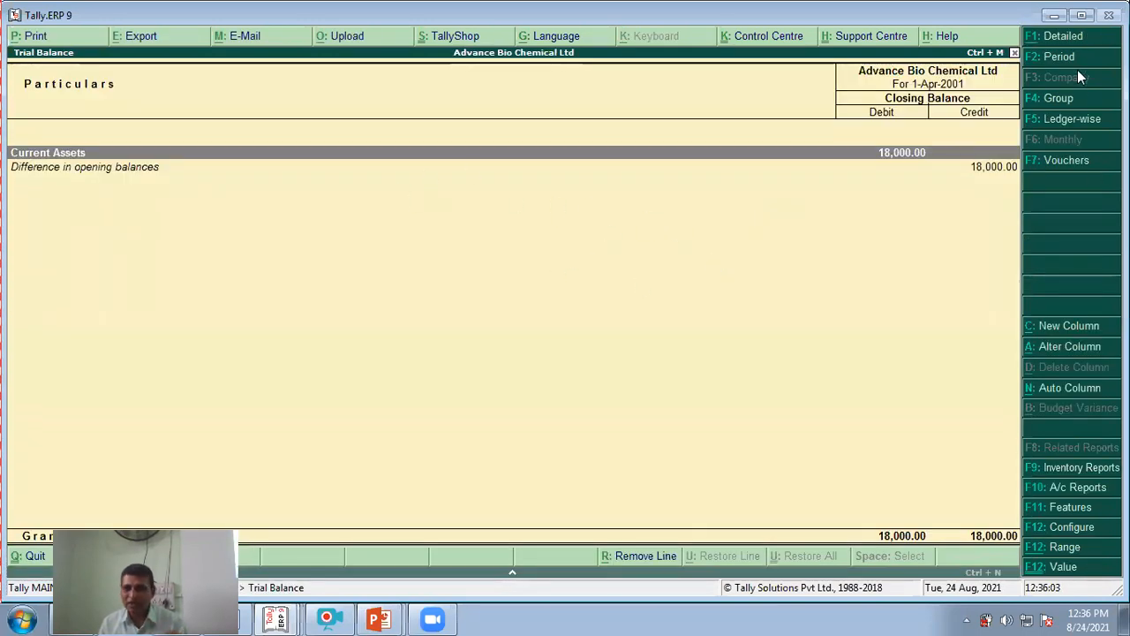
{"action": "left_click", "coordinate": [1068, 38]}
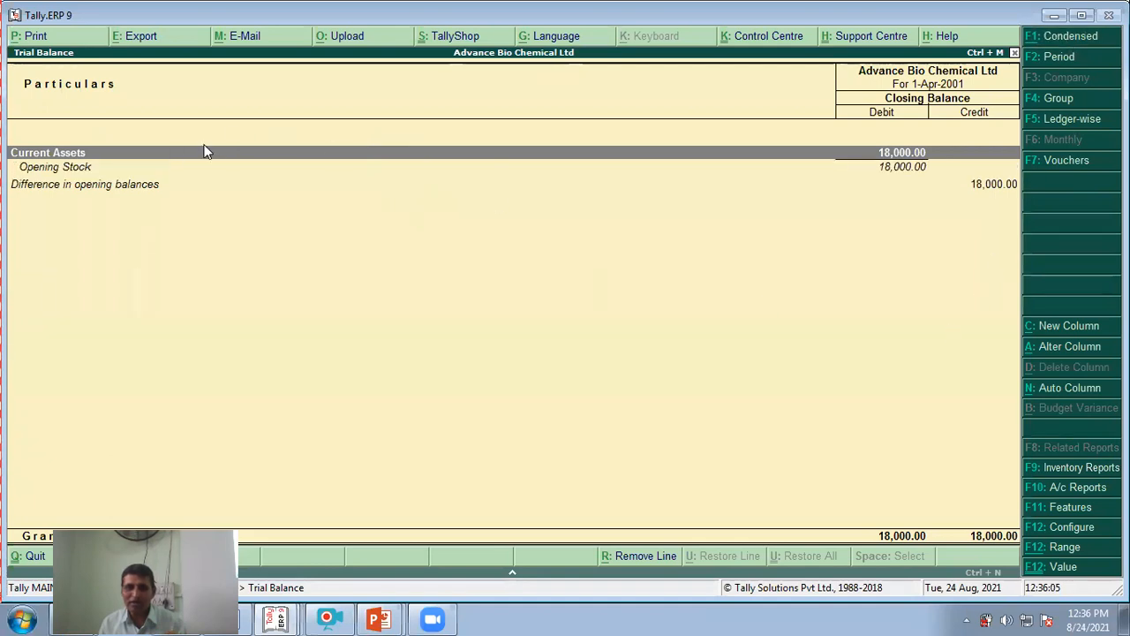
{"action": "left_click", "coordinate": [891, 170]}
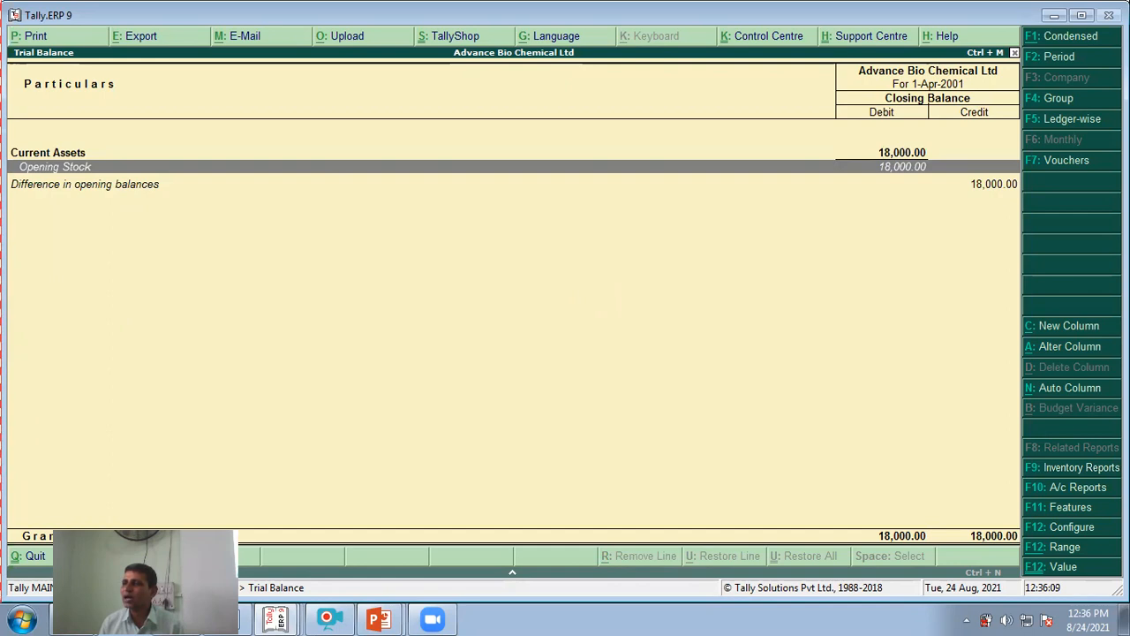
{"action": "key", "text": "Escape"}
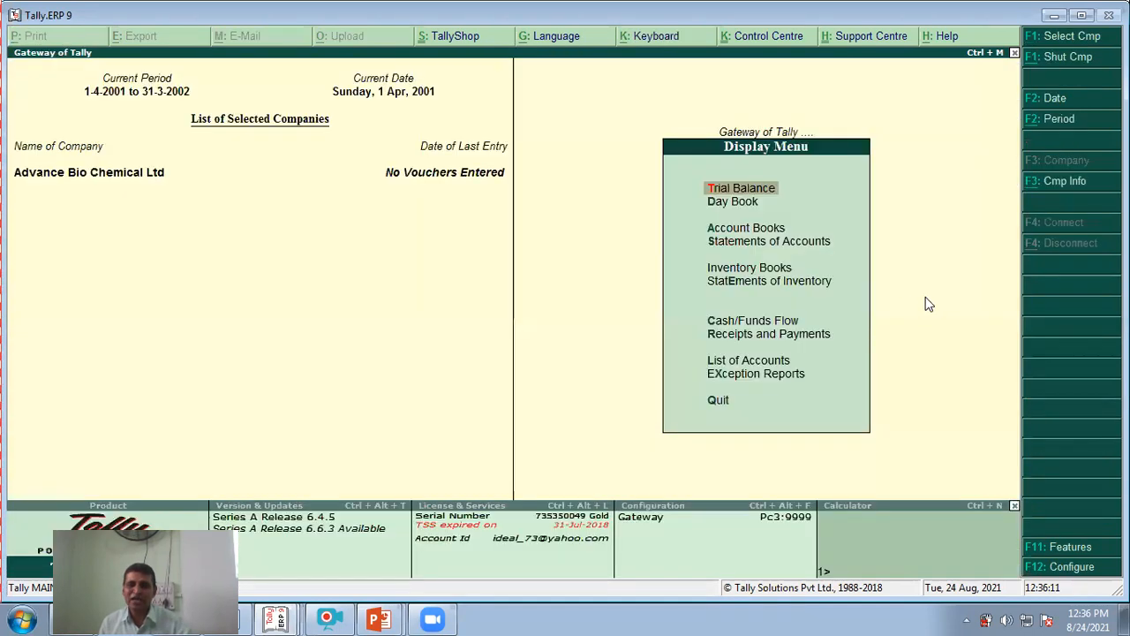
{"action": "key", "text": "Escape"}
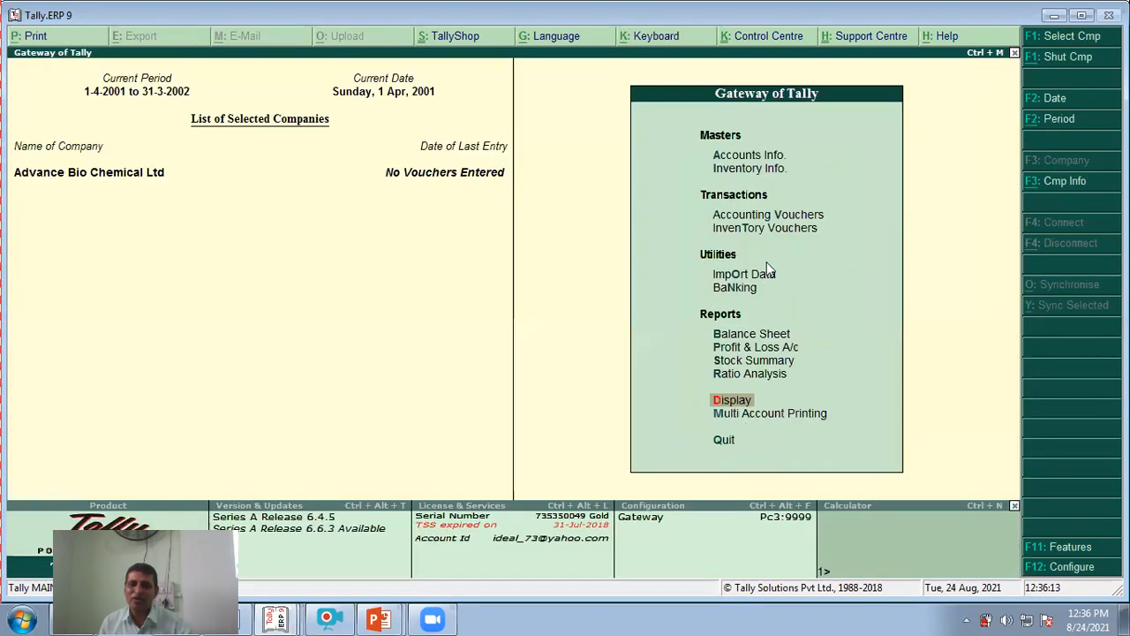
View the Profit & Loss A/c in detailed form to examine opening and closing stock by item, and close it
{"action": "left_click", "coordinate": [746, 348]}
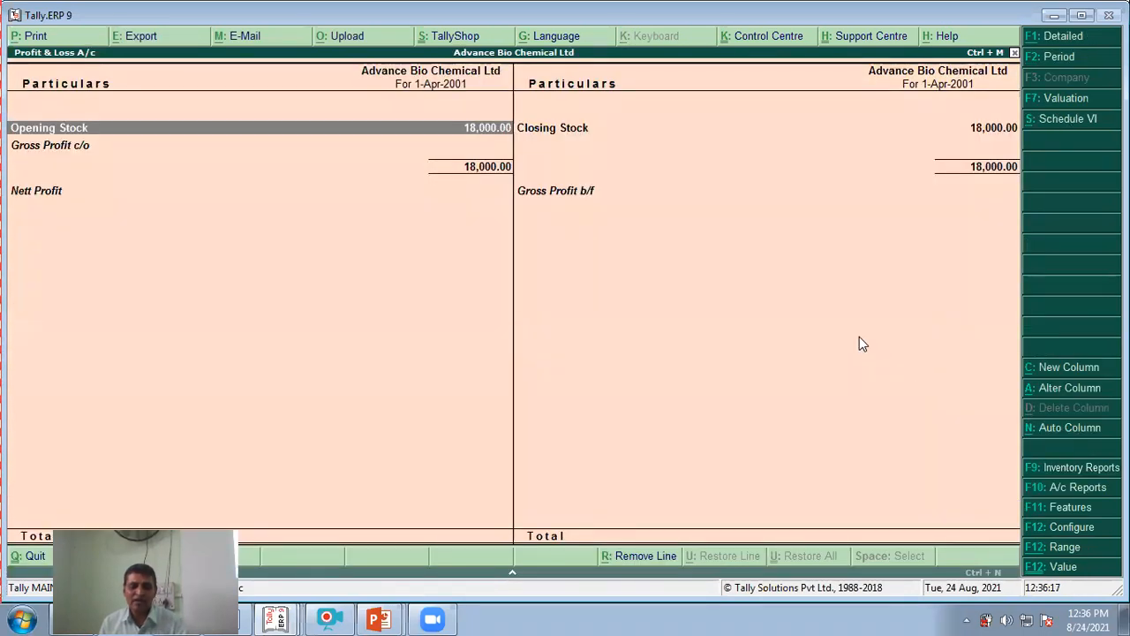
{"action": "key", "text": "alt+F1"}
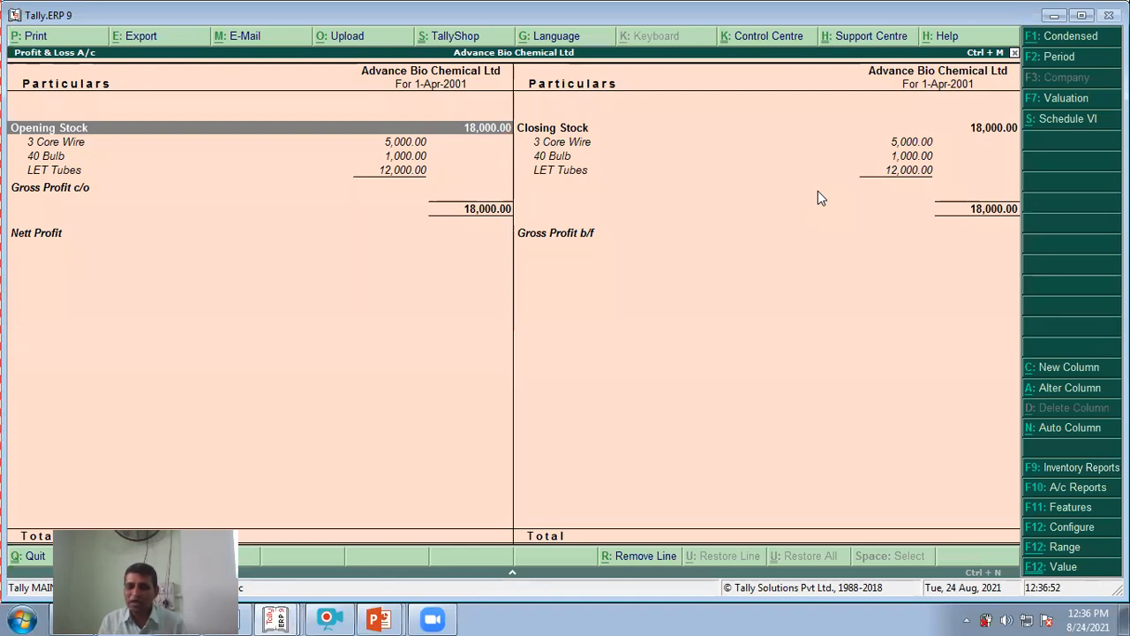
{"action": "key", "text": "Escape"}
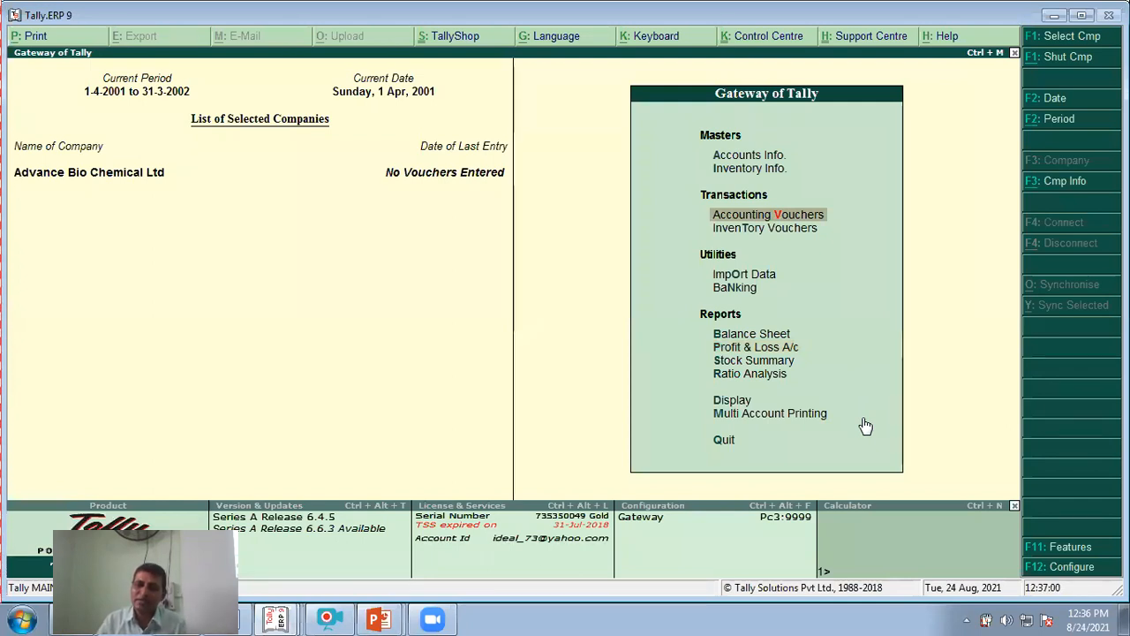
{"action": "left_click", "coordinate": [773, 218]}
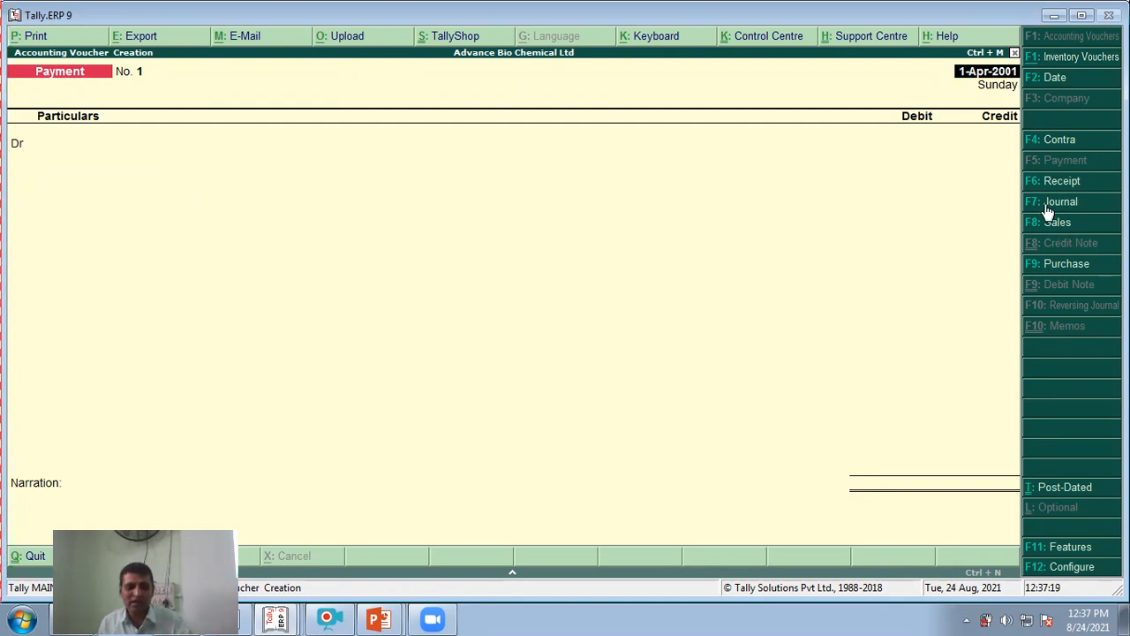
{"action": "key", "text": "Escape"}
{"action": "key", "text": "Return"}
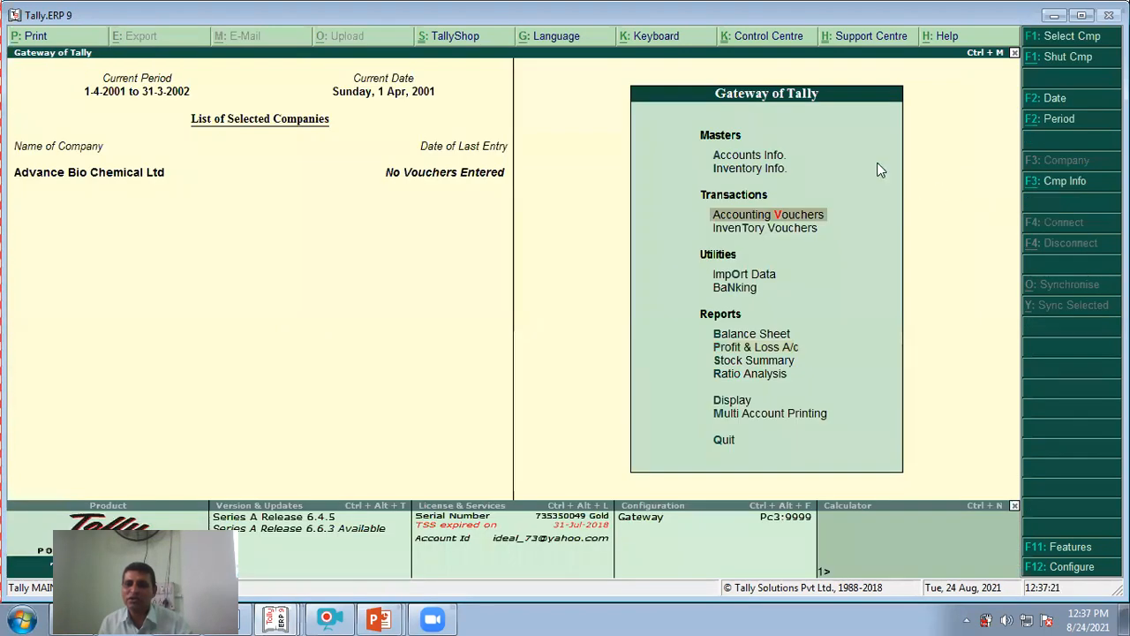
Start a new single ledger named "Sales A/c" without an alias
{"action": "key", "text": "Up"}
{"action": "key", "text": "Up"}
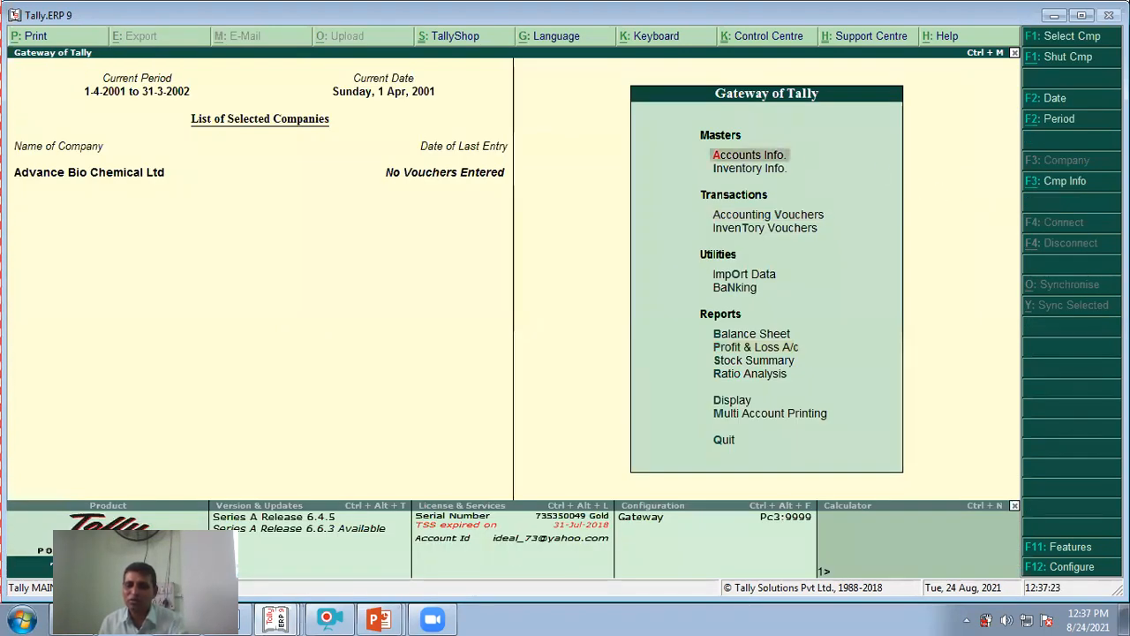
{"action": "key", "text": "Return"}
{"action": "key", "text": "Down"}
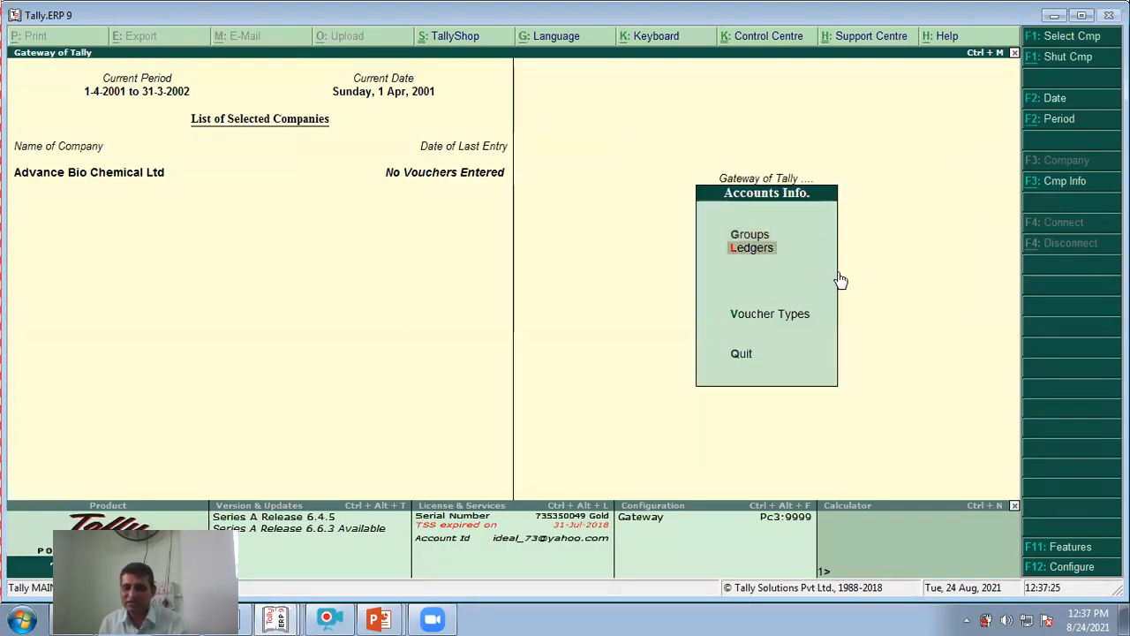
{"action": "key", "text": "Return"}
{"action": "key", "text": "Return"}
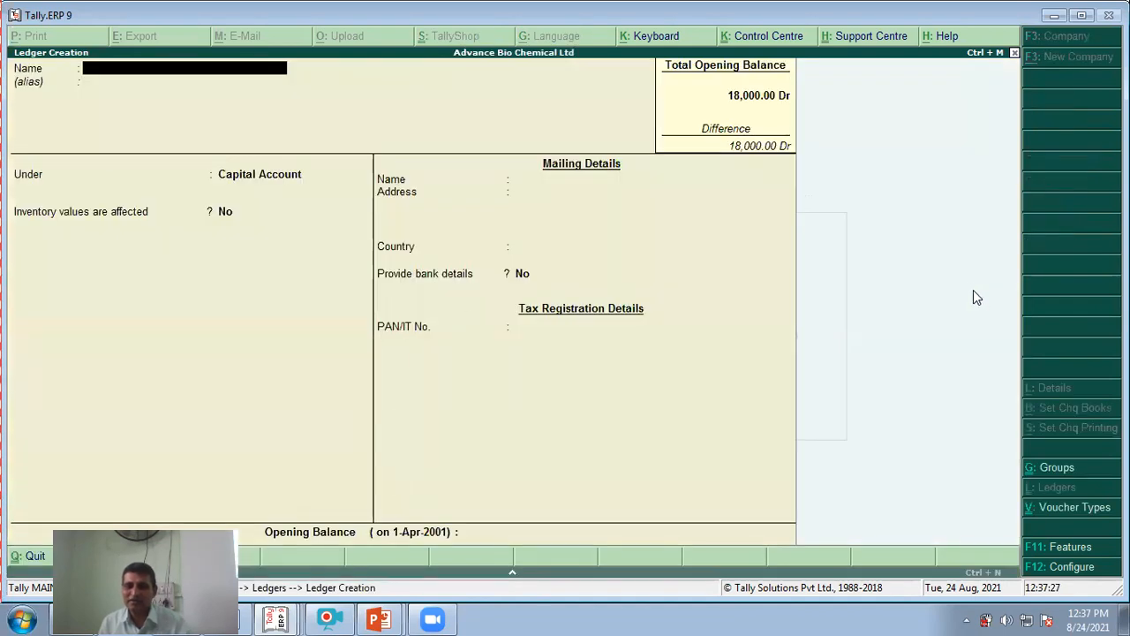
{"action": "type", "text": "Sales a/c"}
{"action": "key", "text": "Return"}
{"action": "key", "text": "Return"}
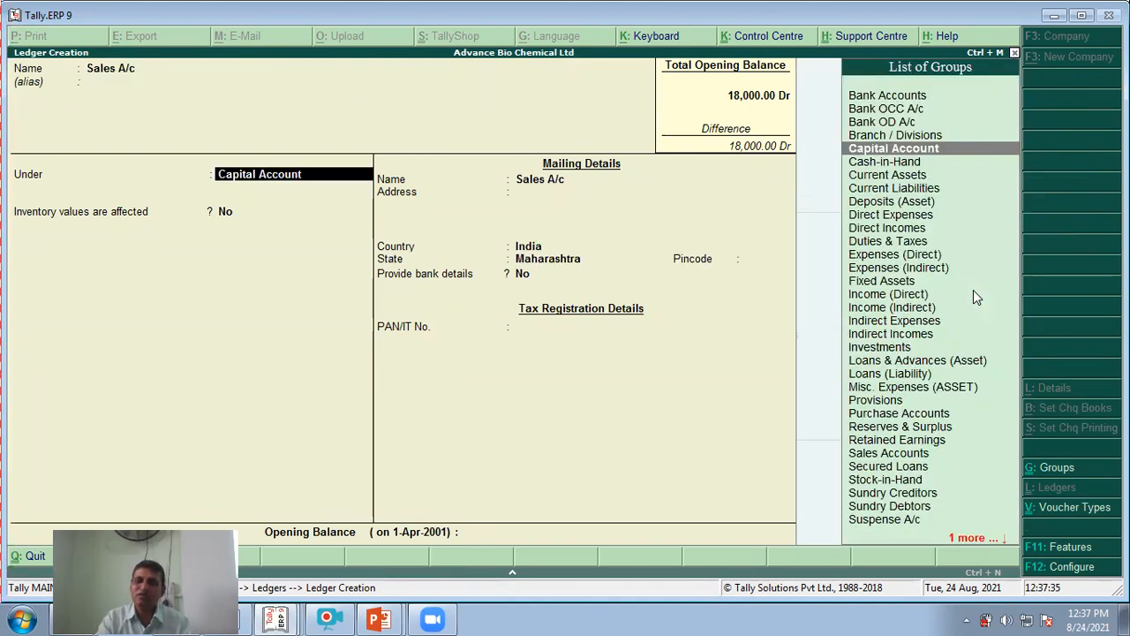
Place the Sales A/c ledger under Sales Accounts, with inventory values affected Yes and ledger type Not Applicable, and save it
{"action": "type", "text": "se"}
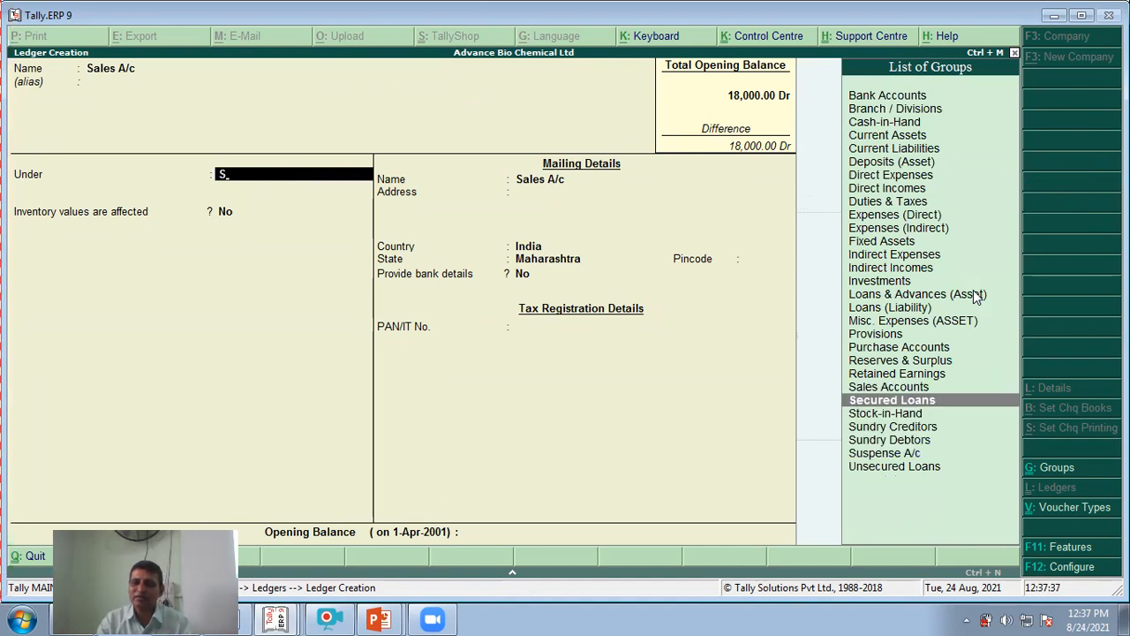
{"action": "key", "text": "Up"}
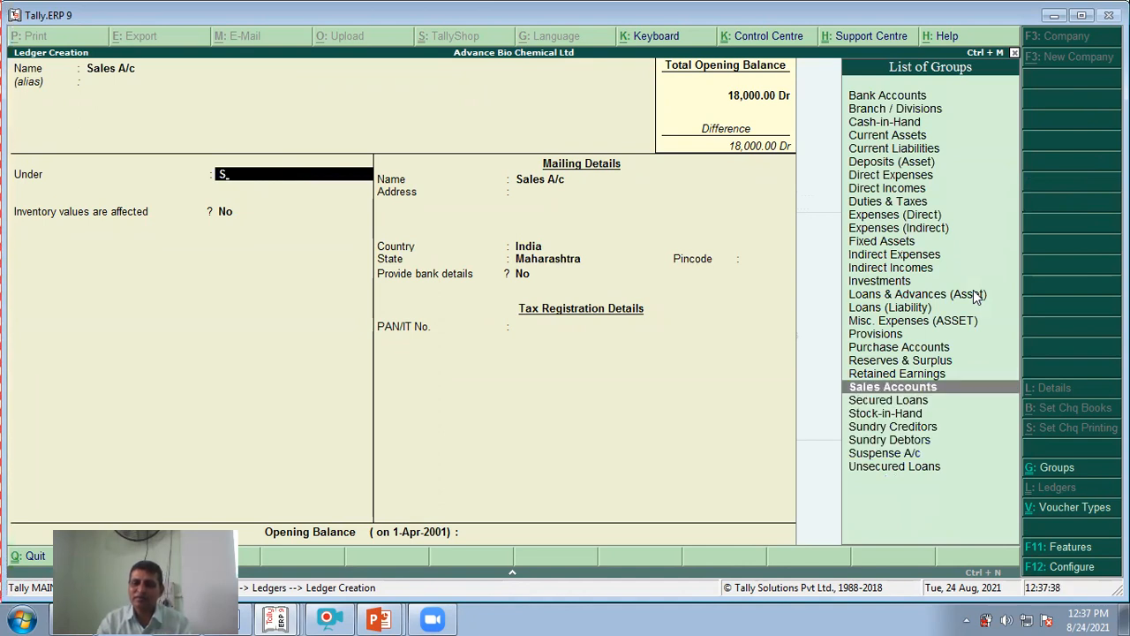
{"action": "left_click", "coordinate": [934, 391]}
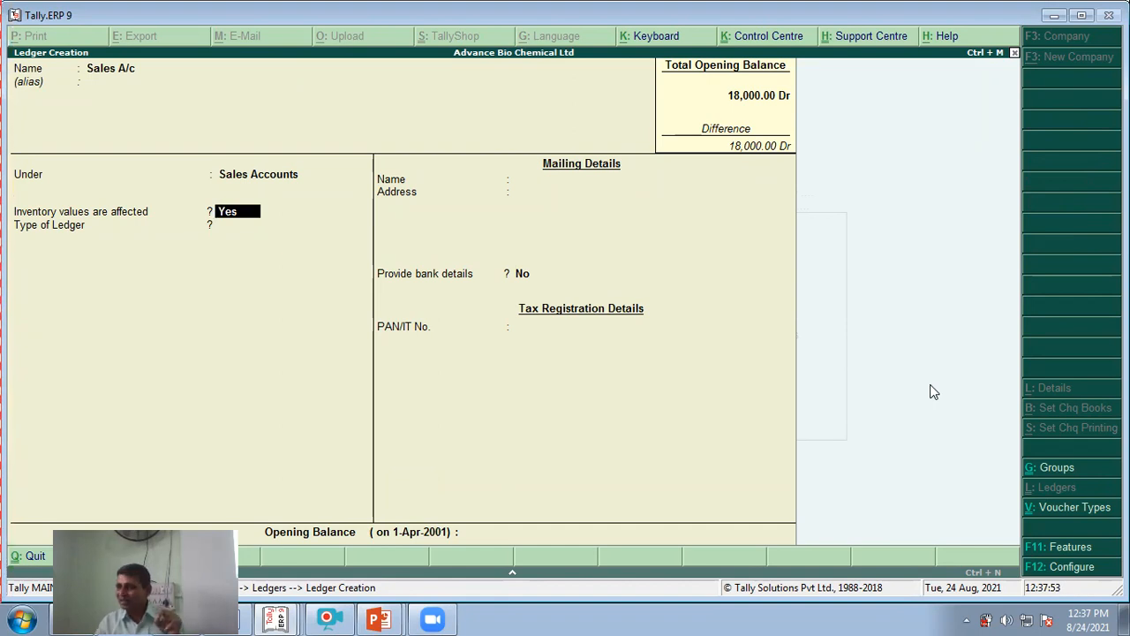
{"action": "key", "text": "Return"}
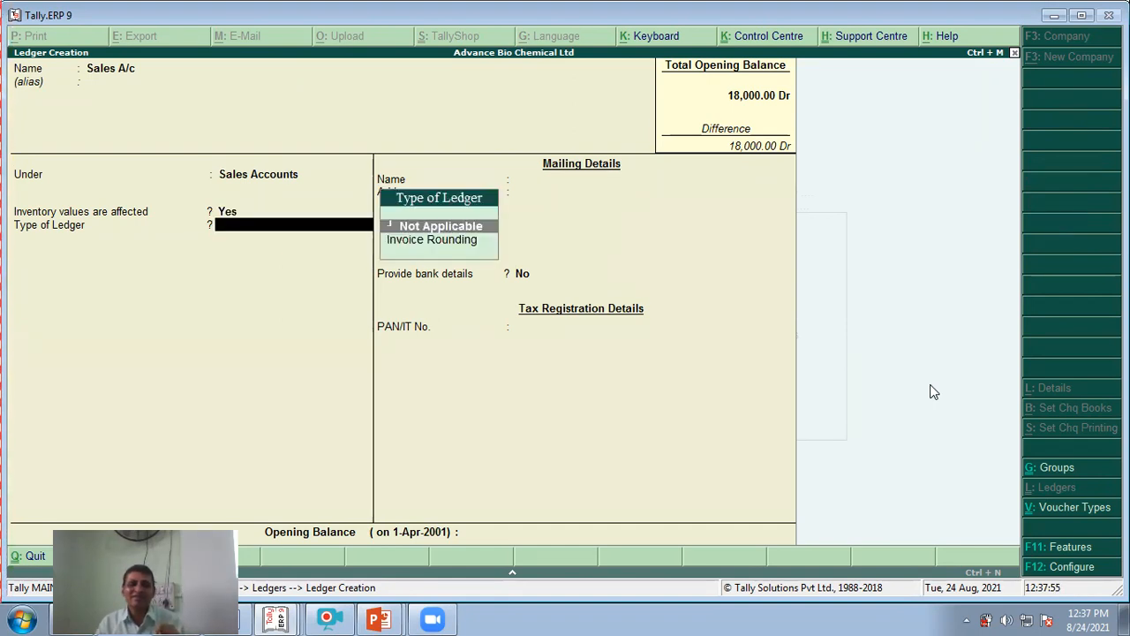
{"action": "key", "text": "Return"}
{"action": "key", "text": "Return"}
{"action": "key", "text": "Return"}
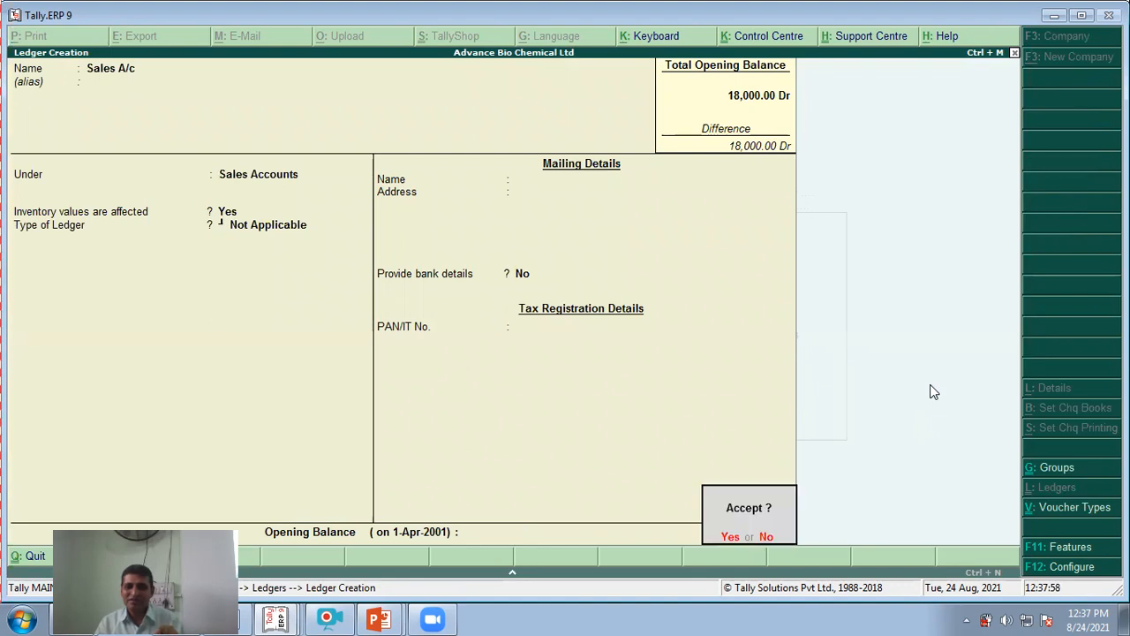
{"action": "key", "text": "Return"}
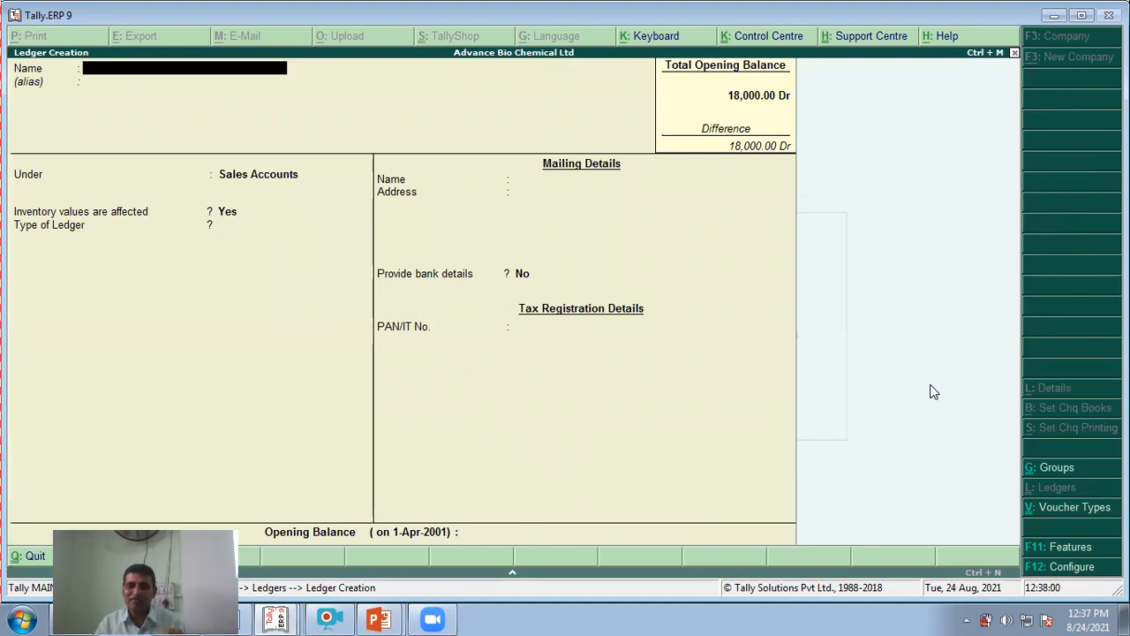
Create a ledger named "Purchase A/c" under Purchase Accounts, with inventory values affected Yes and ledger type Not Applicable, and save it
{"action": "type", "text": "Purchase A/c"}
{"action": "key", "text": "Return"}
{"action": "key", "text": "Return"}
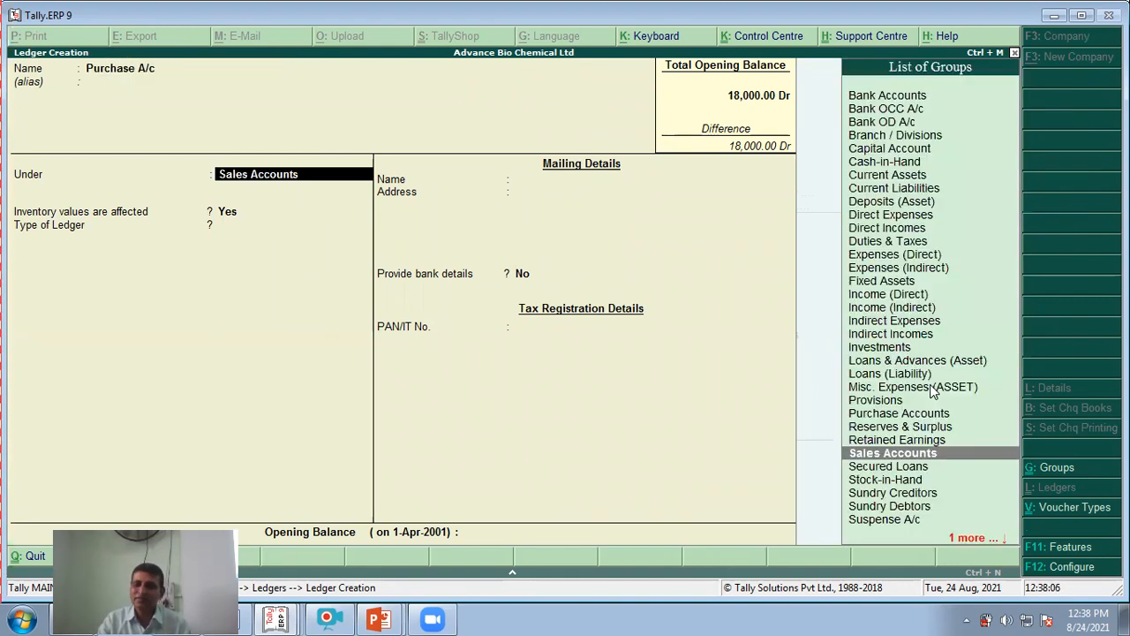
{"action": "type", "text": "Pu"}
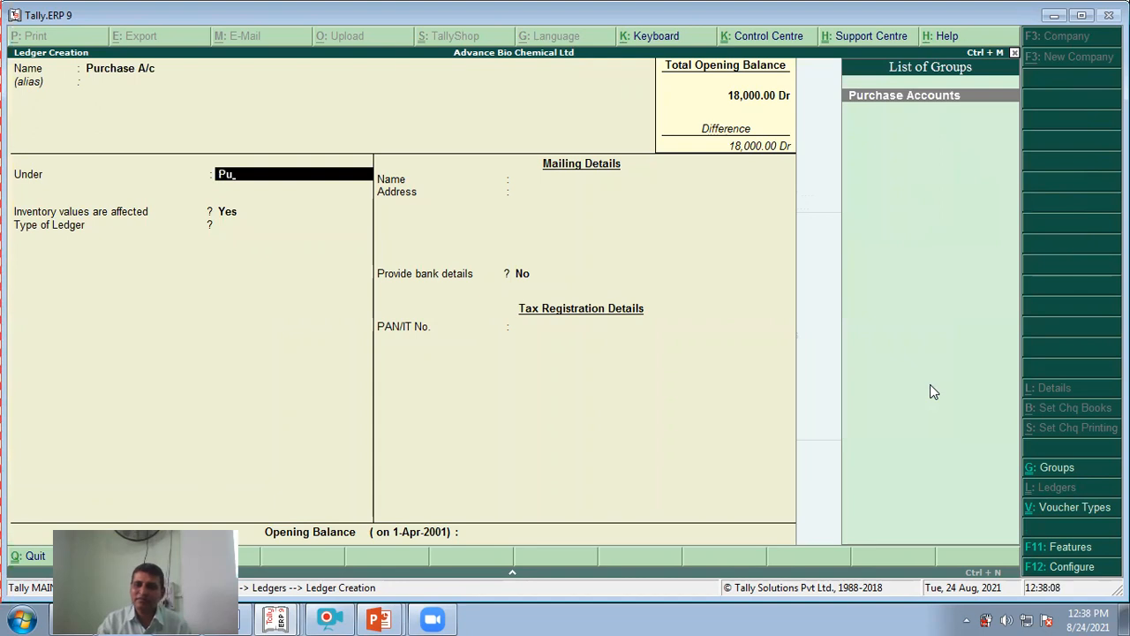
{"action": "key", "text": "Return"}
{"action": "key", "text": "Return"}
{"action": "key", "text": "Return"}
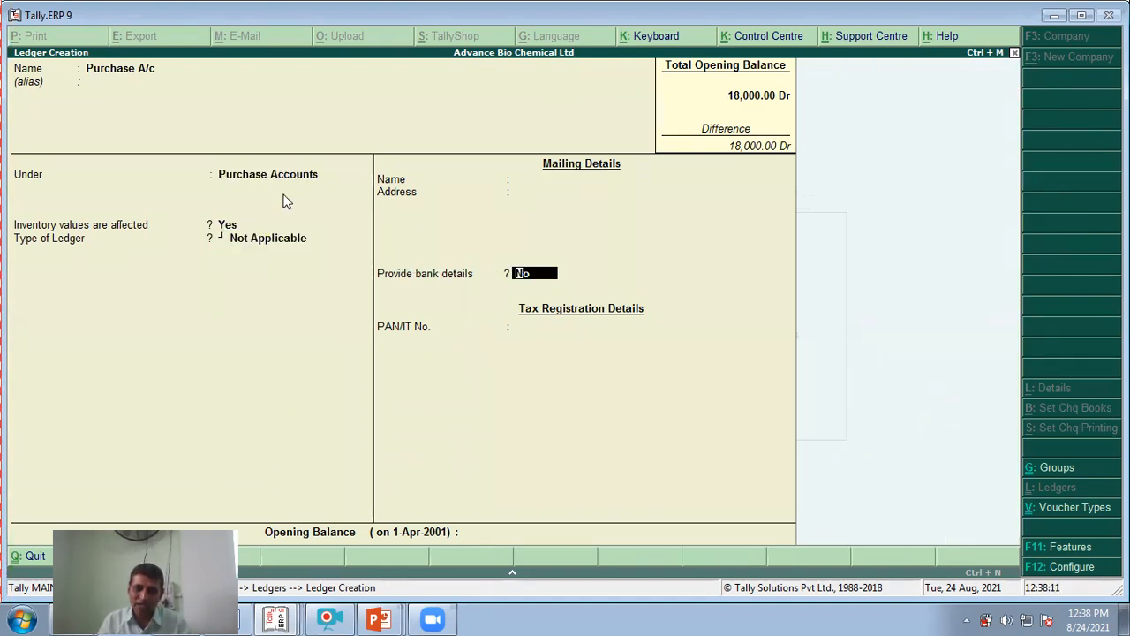
{"action": "key", "text": "Return"}
{"action": "key", "text": "Return"}
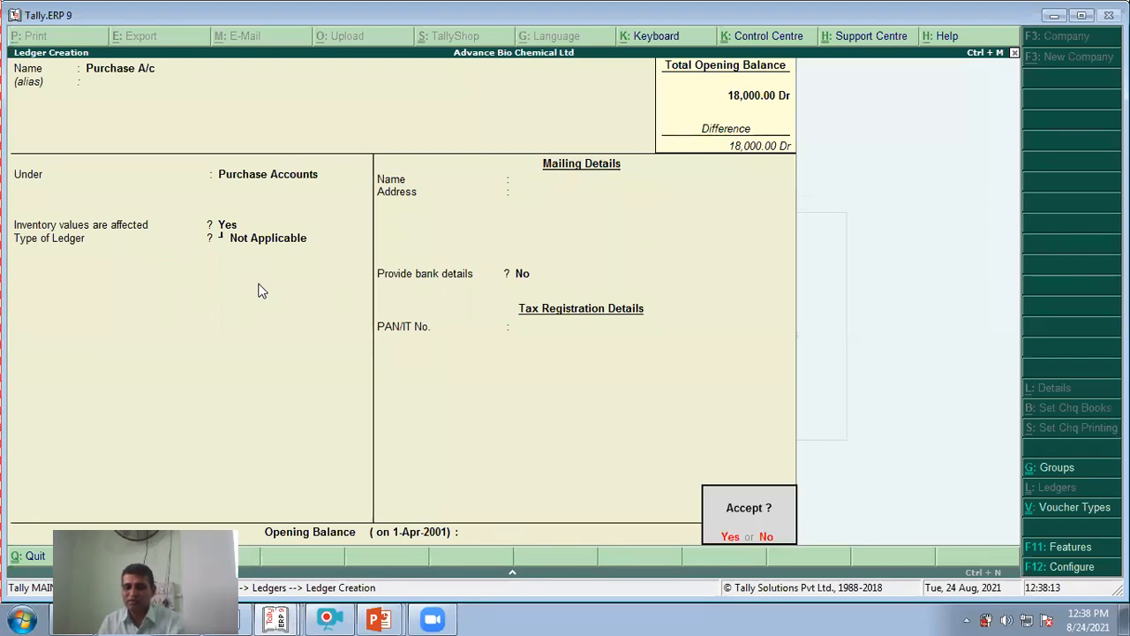
{"action": "key", "text": "Return"}
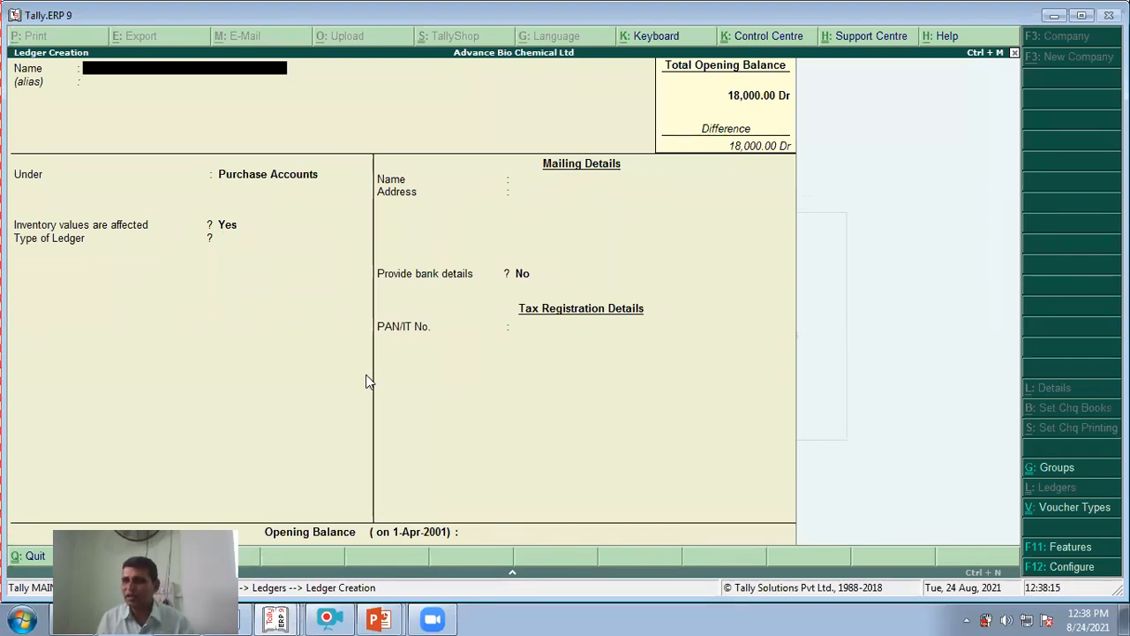
Start a new ledger named "Debtors A/c" without an alias and place it under Sundry Debtors
{"action": "type", "text": "De"}
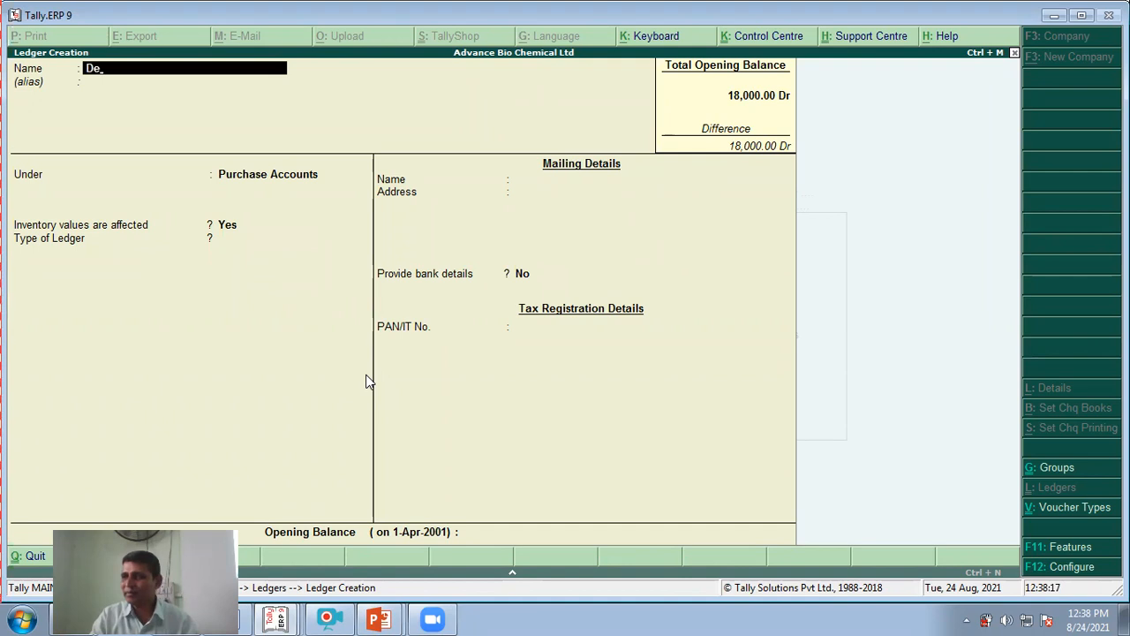
{"action": "type", "text": "btors A/c"}
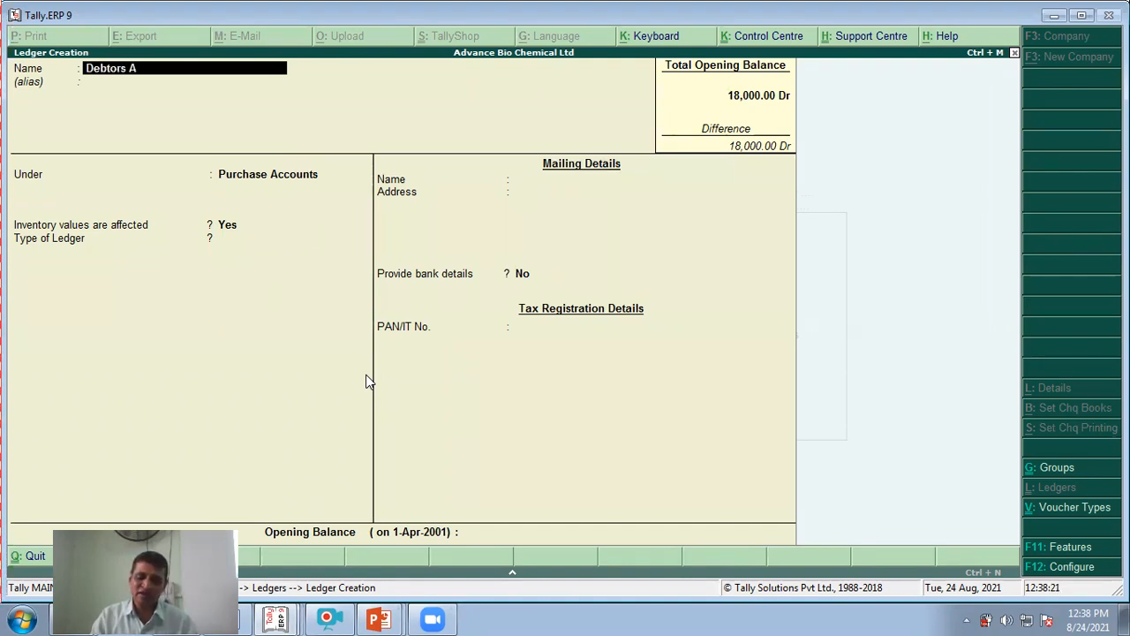
{"action": "key", "text": "Return"}
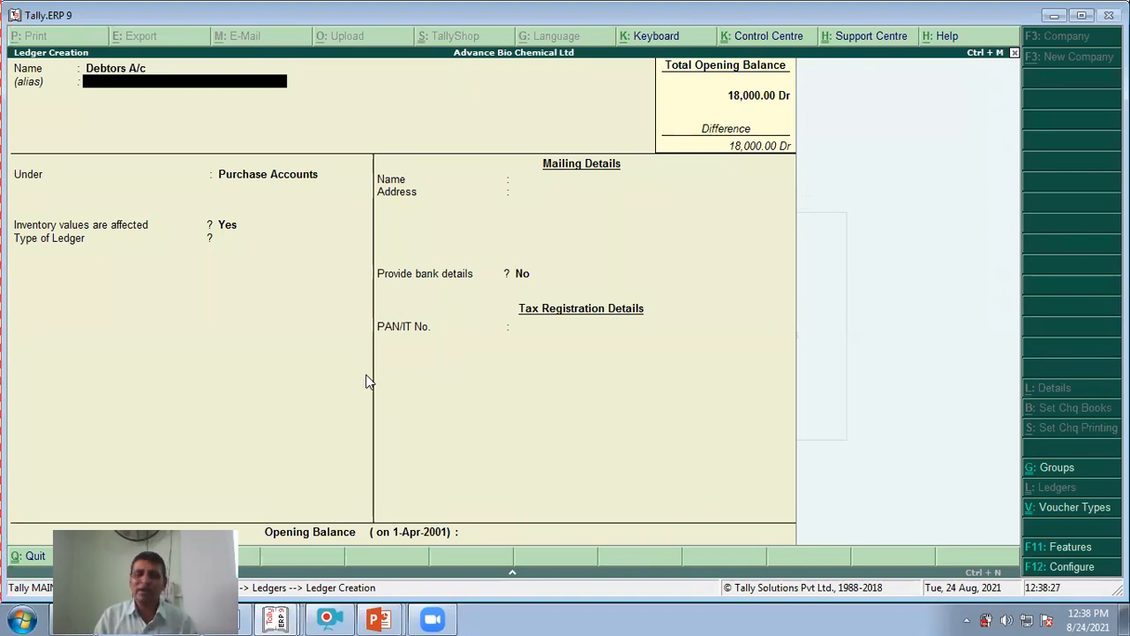
{"action": "key", "text": "Return"}
{"action": "type", "text": "Su"}
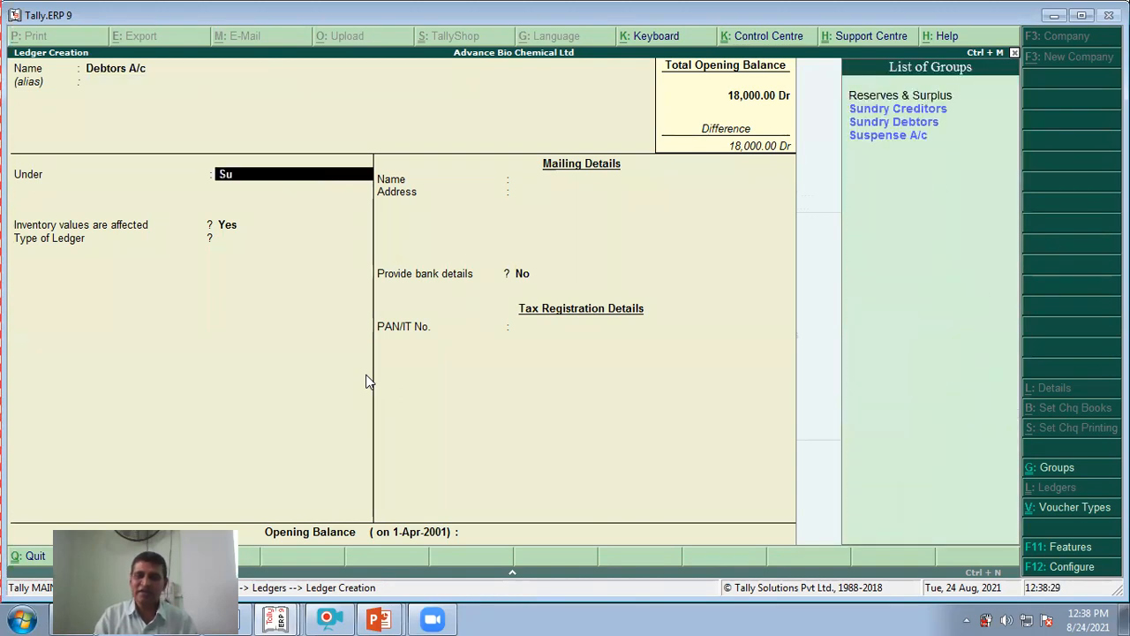
{"action": "key", "text": "Down"}
{"action": "key", "text": "Return"}
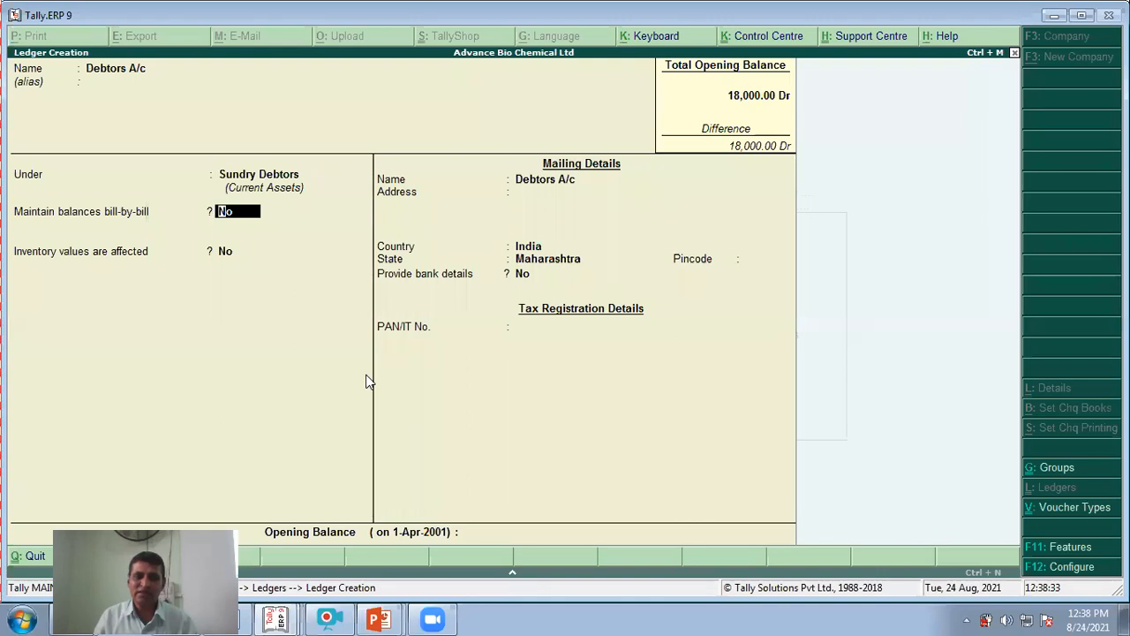
Set Debtors A/c to maintain balances bill-by-bill, keep the remaining details and blank opening balance as they are, and save the ledger
{"action": "type", "text": "y"}
{"action": "key", "text": "Return"}
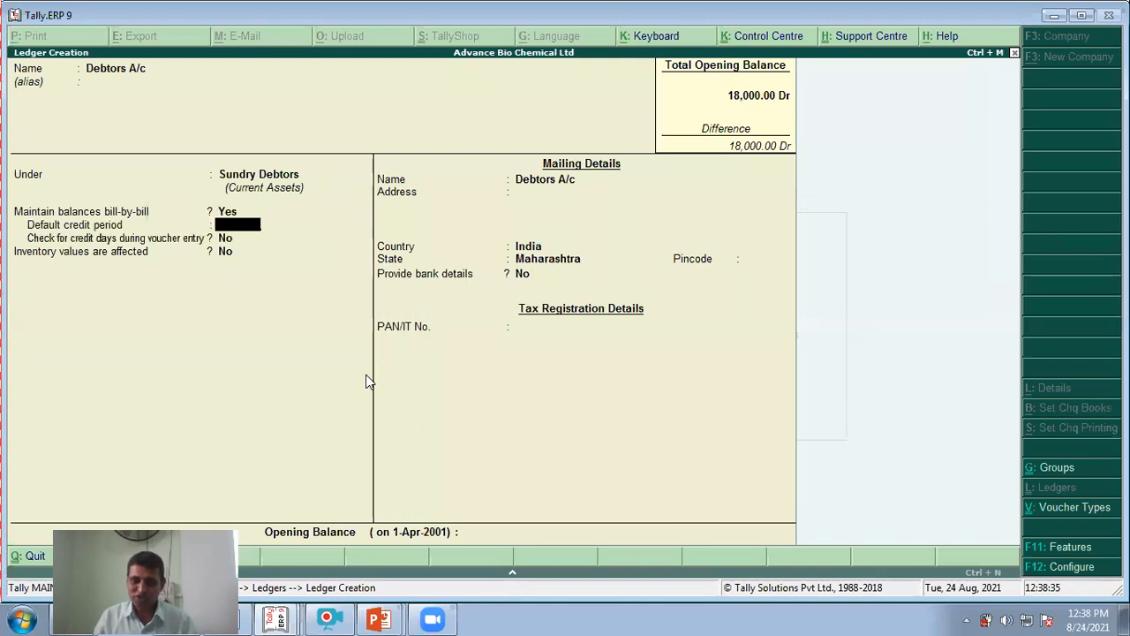
{"action": "key", "text": "Return"}
{"action": "key", "text": "Return"}
{"action": "key", "text": "Return"}
{"action": "key", "text": "Return"}
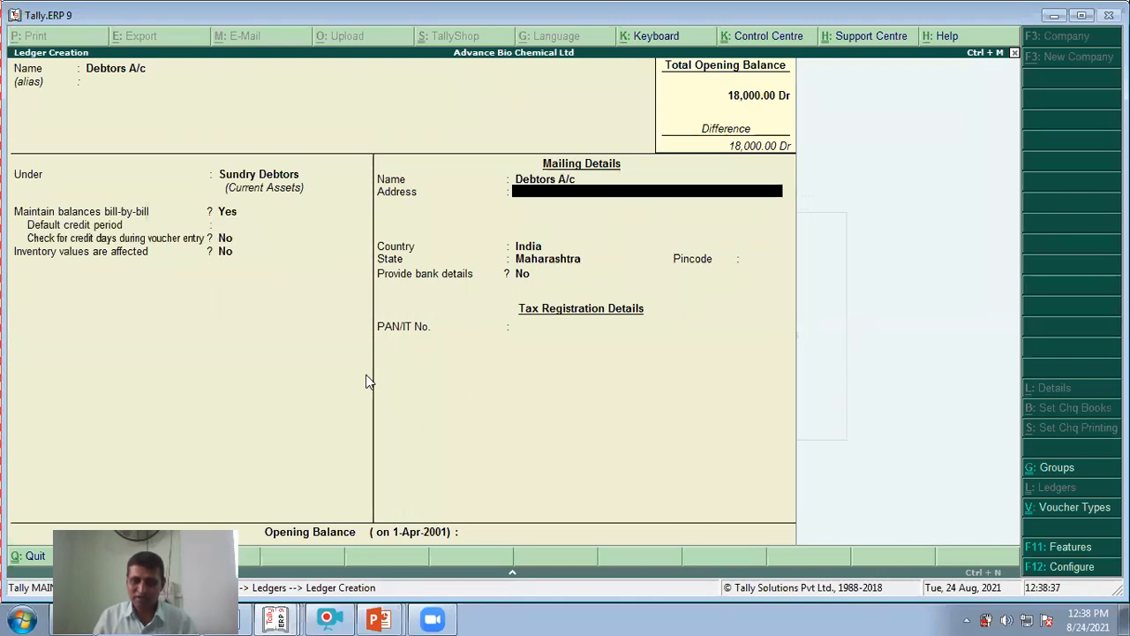
{"action": "key", "text": "Return"}
{"action": "key", "text": "Return"}
{"action": "key", "text": "Return"}
{"action": "key", "text": "Return"}
{"action": "key", "text": "Return"}
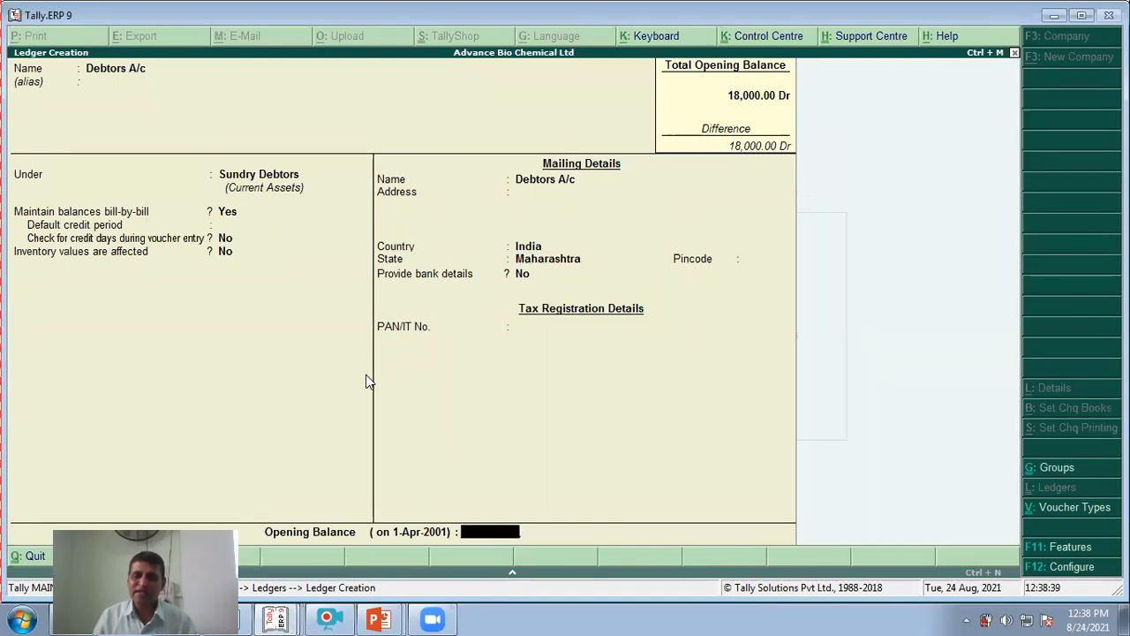
{"action": "key", "text": "Return"}
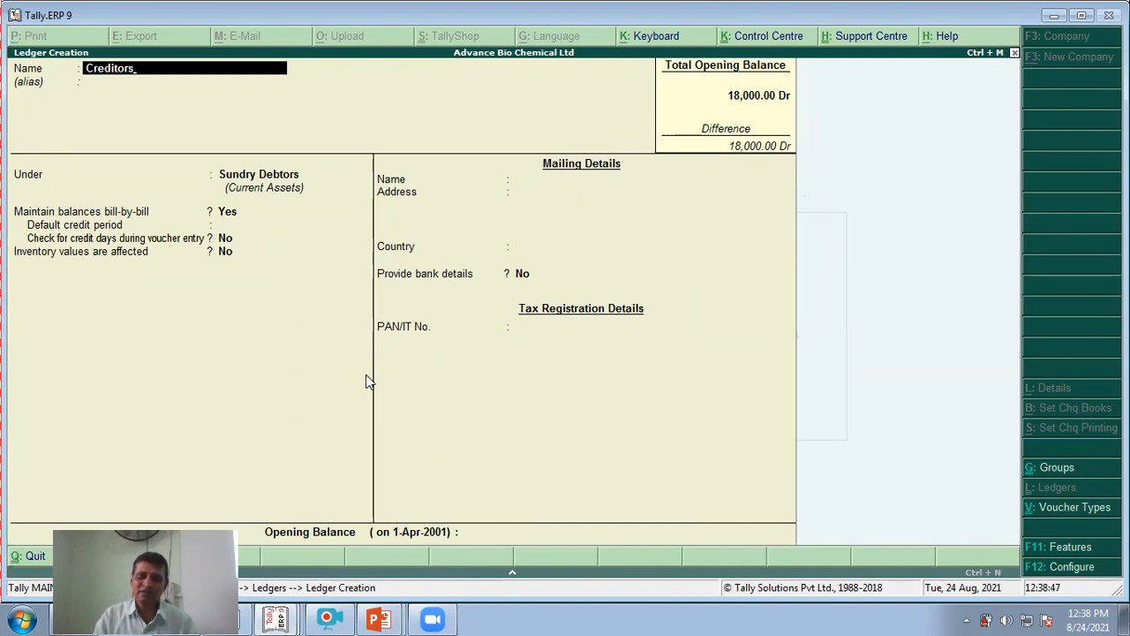
Name the next ledger "Creditors" without an alias and place it under Sundry Creditors
{"action": "key", "text": "Return"}
{"action": "key", "text": "Return"}
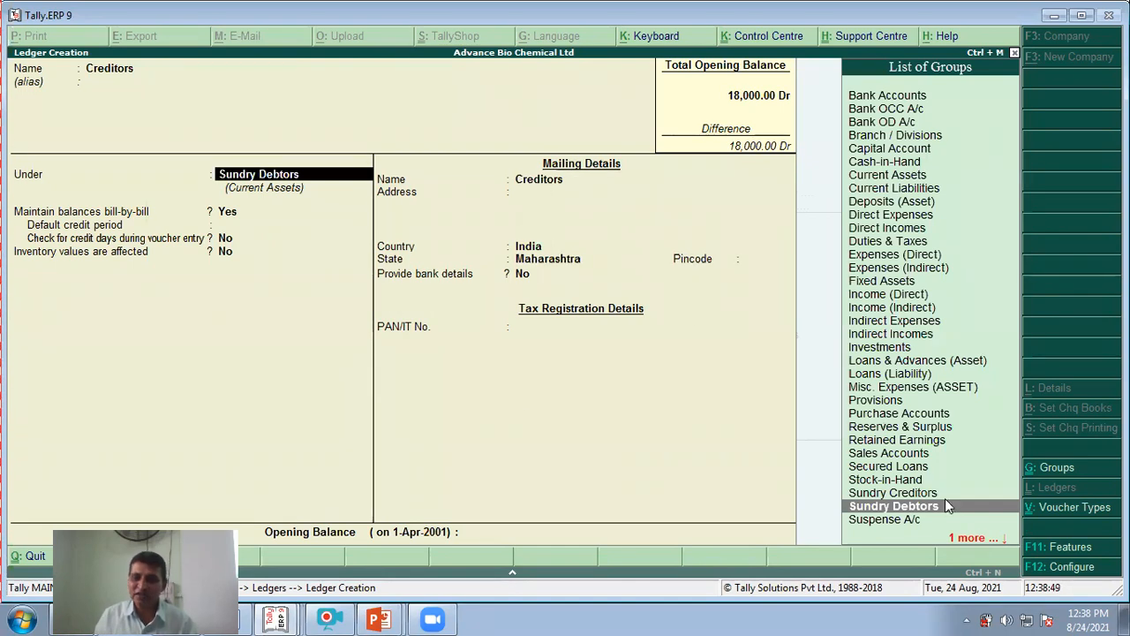
{"action": "key", "text": "Up"}
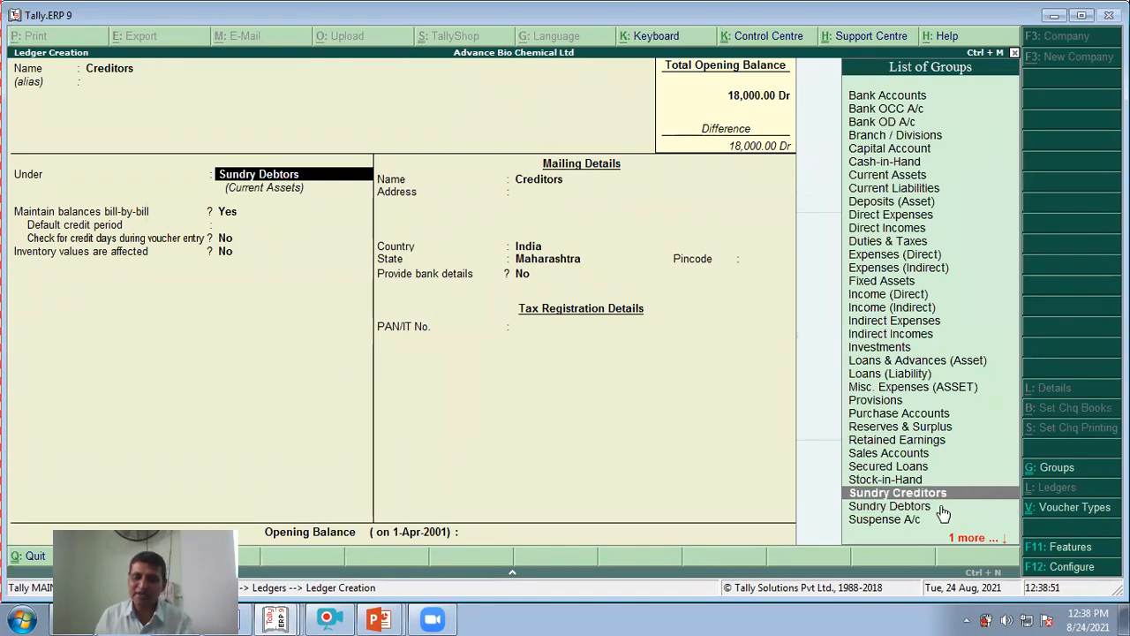
{"action": "key", "text": "Return"}
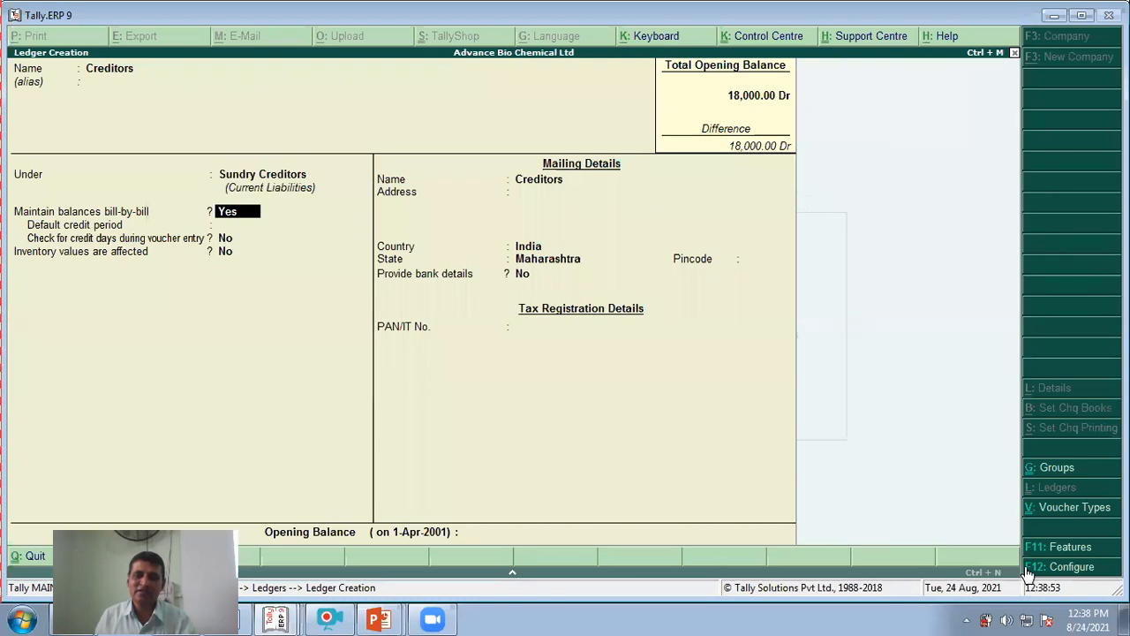
Keep bill-by-bill balances on Yes and inventory values affected on No for the Creditors ledger, leave its opening balance blank, and save it
{"action": "key", "text": "Return"}
{"action": "key", "text": "Return"}
{"action": "key", "text": "Return"}
{"action": "key", "text": "Return"}
{"action": "key", "text": "Return"}
{"action": "key", "text": "Return"}
{"action": "key", "text": "Return"}
{"action": "key", "text": "Return"}
{"action": "key", "text": "Return"}
{"action": "key", "text": "Return"}
{"action": "key", "text": "Return"}
{"action": "key", "text": "Return"}
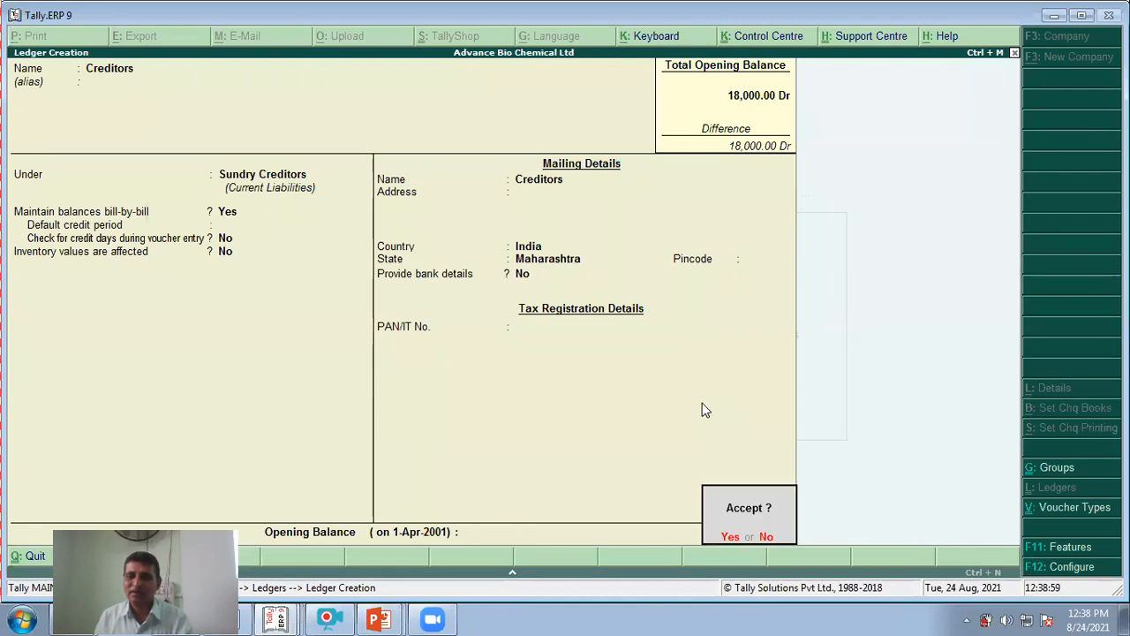
{"action": "key", "text": "Return"}
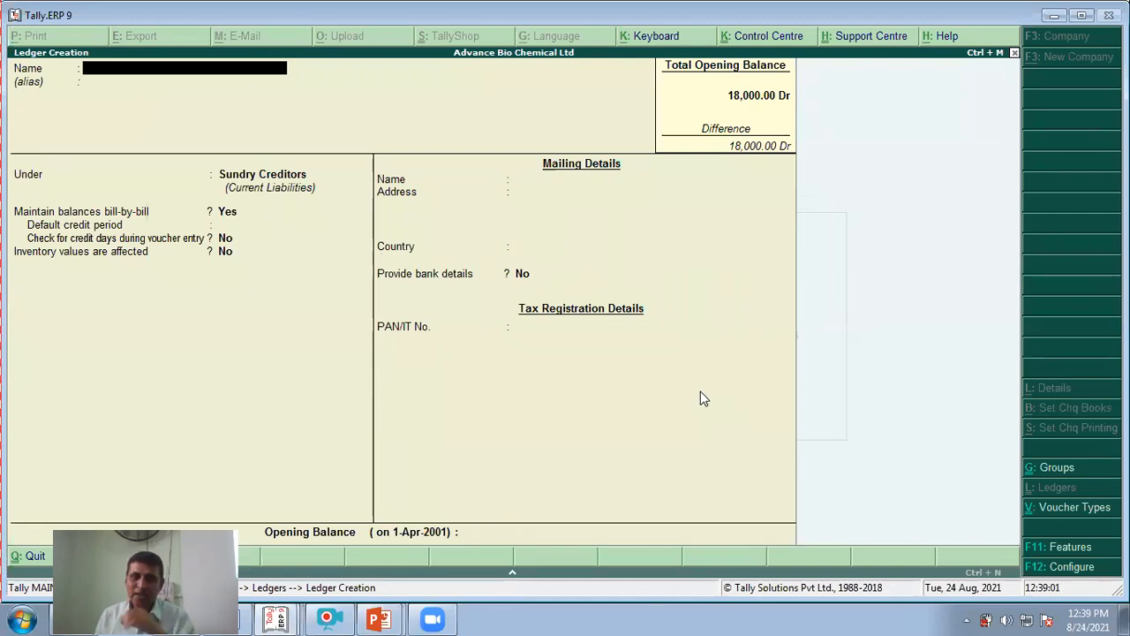
Start a new ledger named "Bank A/c" without an alias and place it under Bank Accounts
{"action": "type", "text": "Bank A/c"}
{"action": "key", "text": "Return"}
{"action": "key", "text": "Return"}
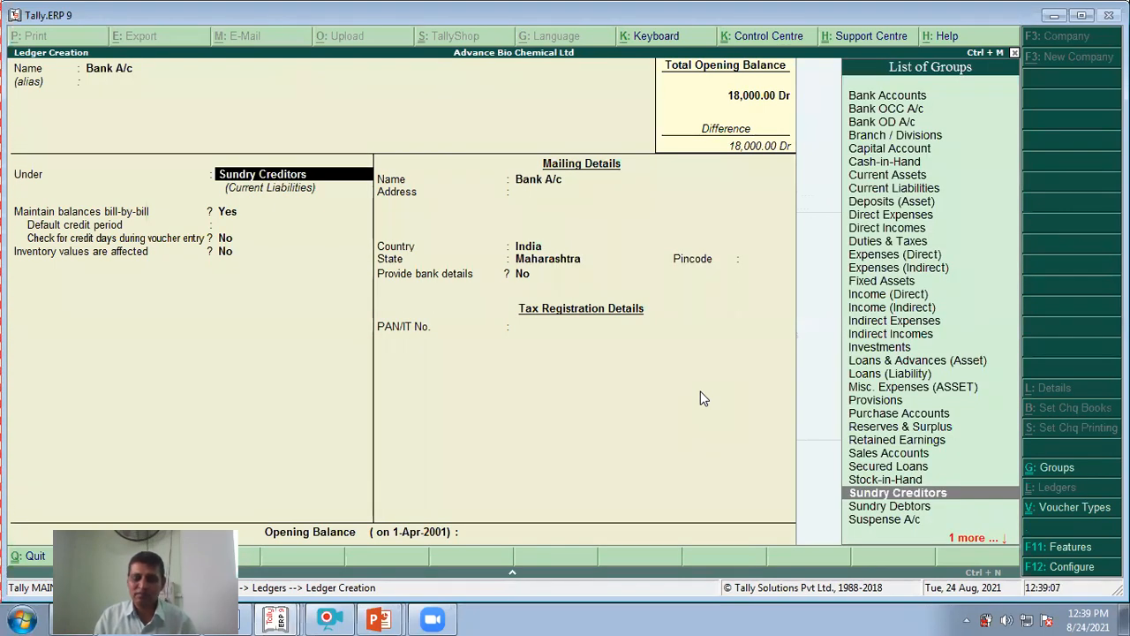
{"action": "type", "text": "B"}
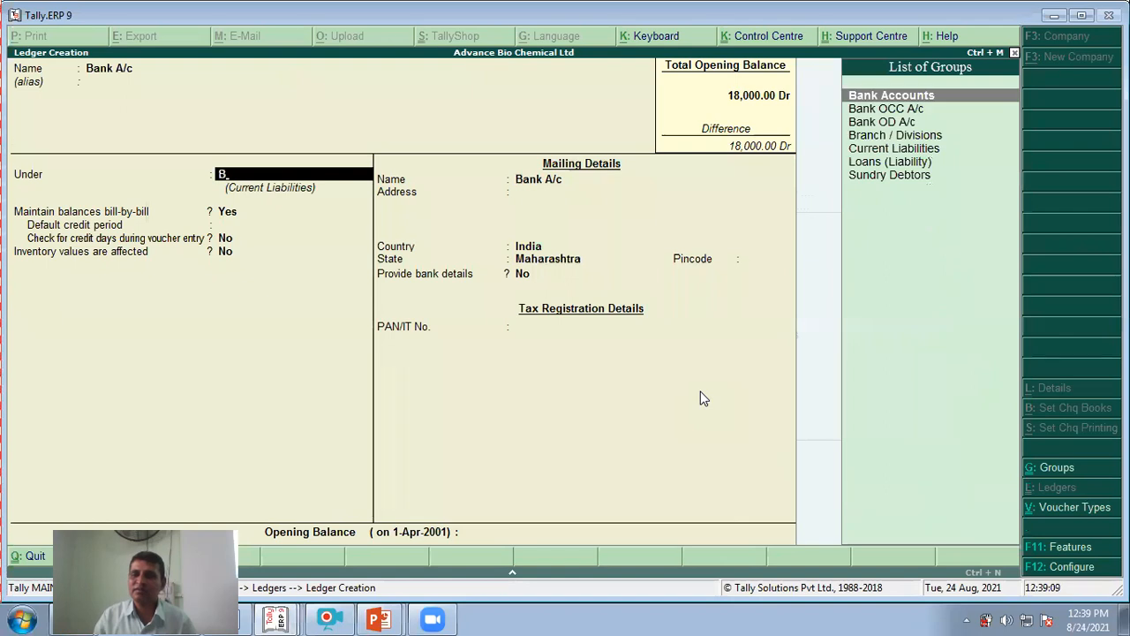
{"action": "key", "text": "Return"}
Keep the default bank account details, cheque settings and mailing details for Bank A/c, leave the opening balance blank, and save the ledger
{"action": "key", "text": "Return"}
{"action": "key", "text": "Return"}
{"action": "key", "text": "Return"}
{"action": "key", "text": "Return"}
{"action": "key", "text": "Return"}
{"action": "key", "text": "Return"}
{"action": "key", "text": "Return"}
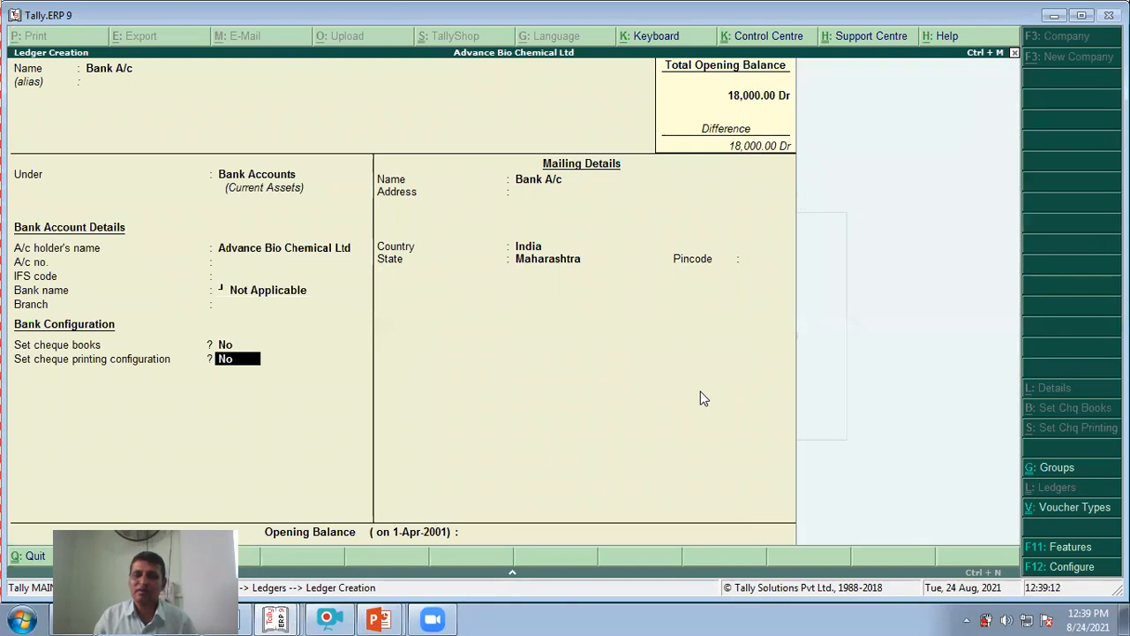
{"action": "key", "text": "Return"}
{"action": "key", "text": "Return"}
{"action": "key", "text": "Return"}
{"action": "key", "text": "Return"}
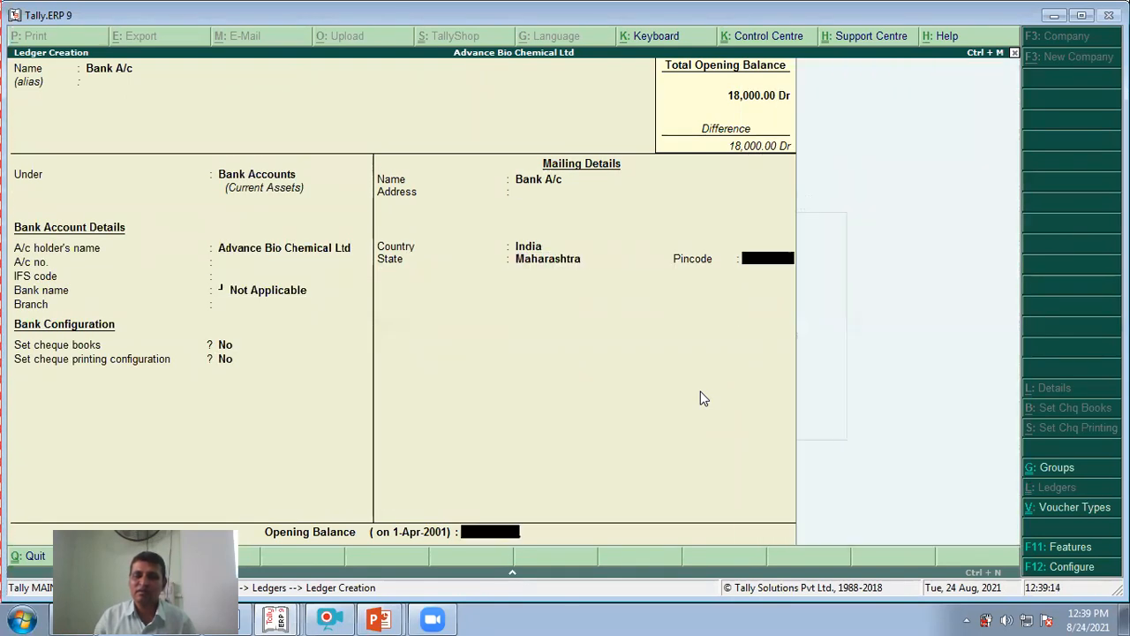
{"action": "key", "text": "Return"}
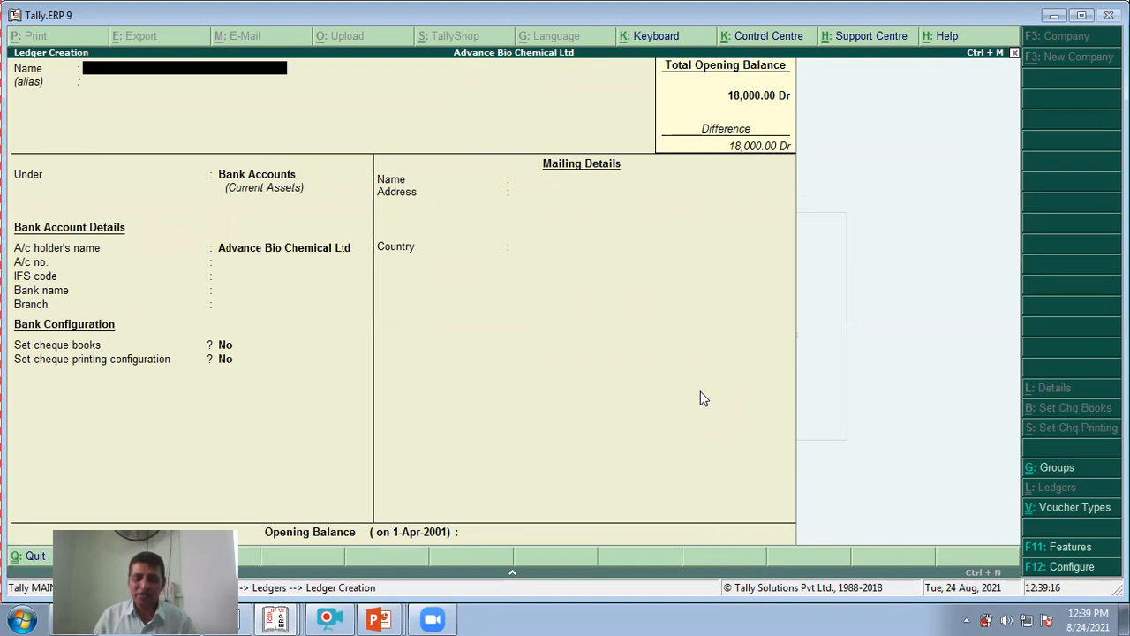
Start a new ledger named "Capital A/c" without an alias and place it under Capital Account
{"action": "type", "text": "Capit"}
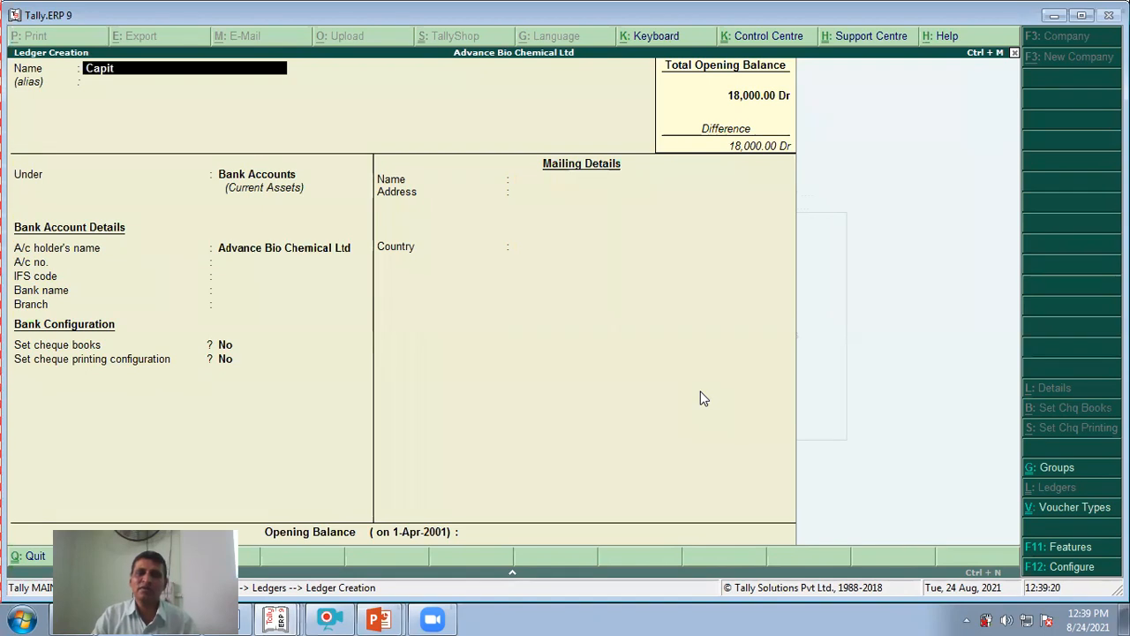
{"action": "type", "text": "al A/c"}
{"action": "key", "text": "Return"}
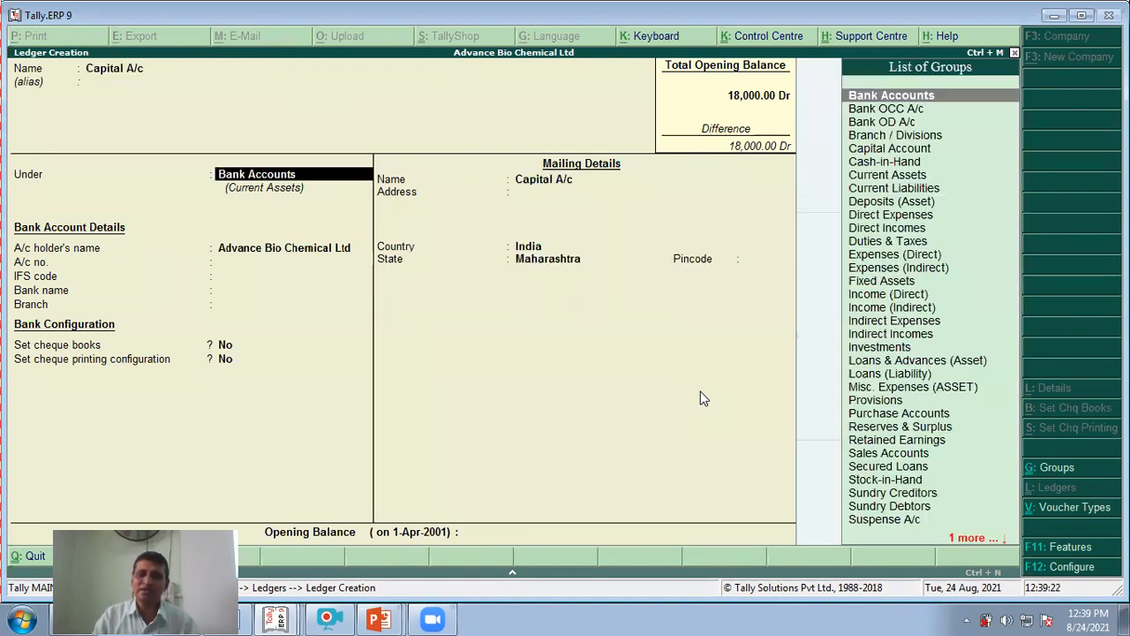
{"action": "type", "text": "Ca"}
{"action": "key", "text": "Down"}
{"action": "key", "text": "Return"}
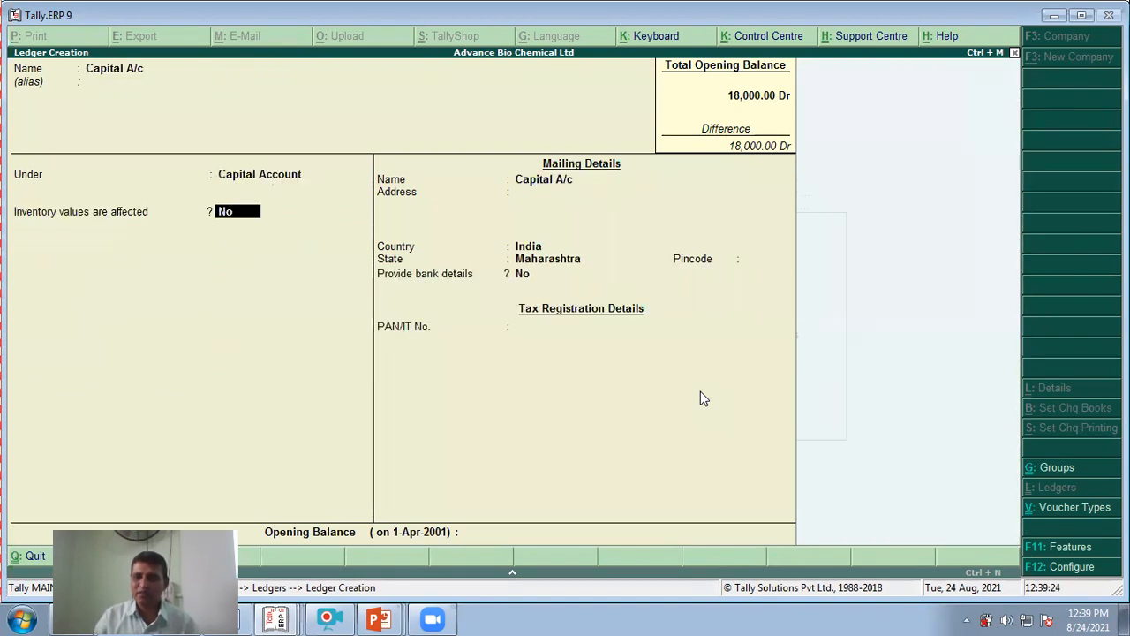
{"action": "key", "text": "Return"}
{"action": "key", "text": "Return"}
{"action": "key", "text": "Return"}
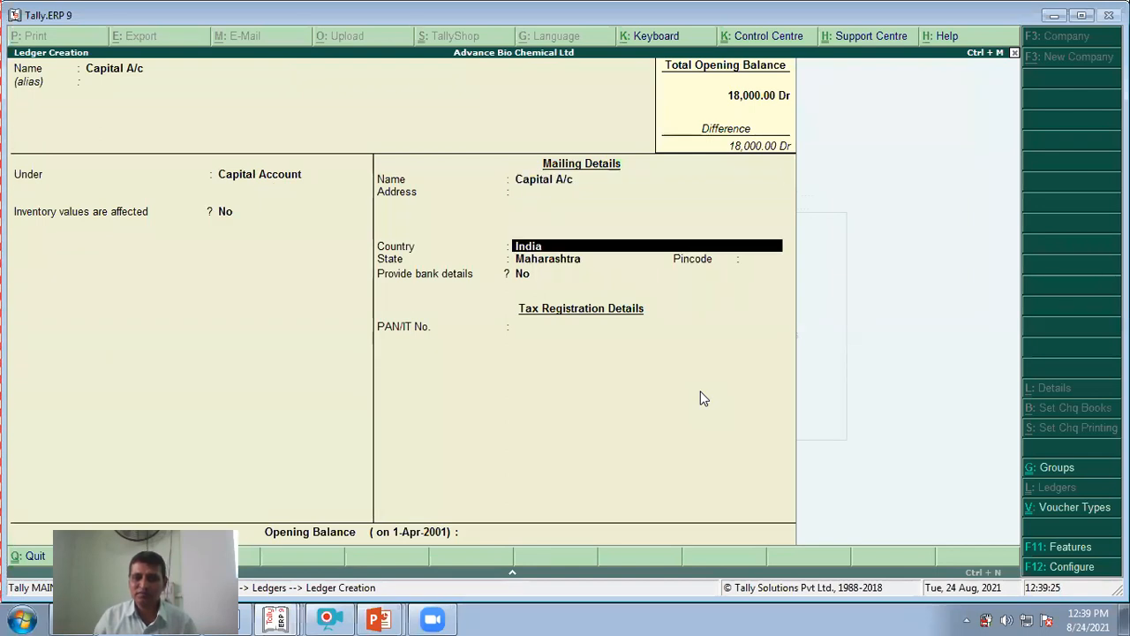
{"action": "key", "text": "Up"}
{"action": "key", "text": "Up"}
{"action": "key", "text": "Up"}
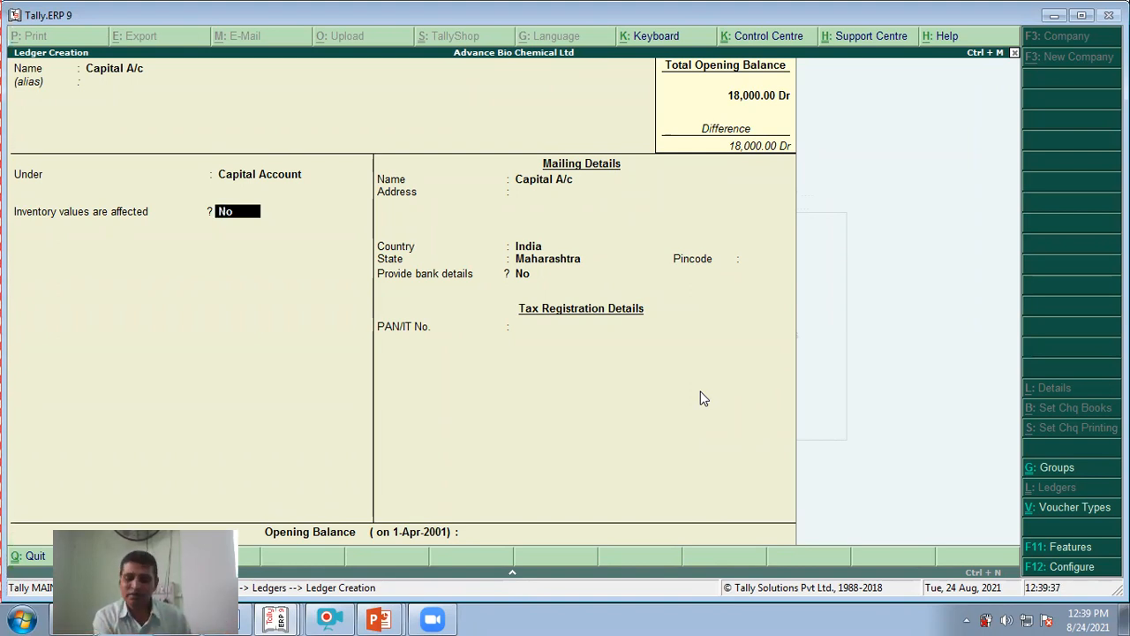
Keep the default details for Capital A/c, set its opening balance to 50,000.00 Cr, and save the ledger
{"action": "key", "text": "Return"}
{"action": "key", "text": "Return"}
{"action": "key", "text": "Return"}
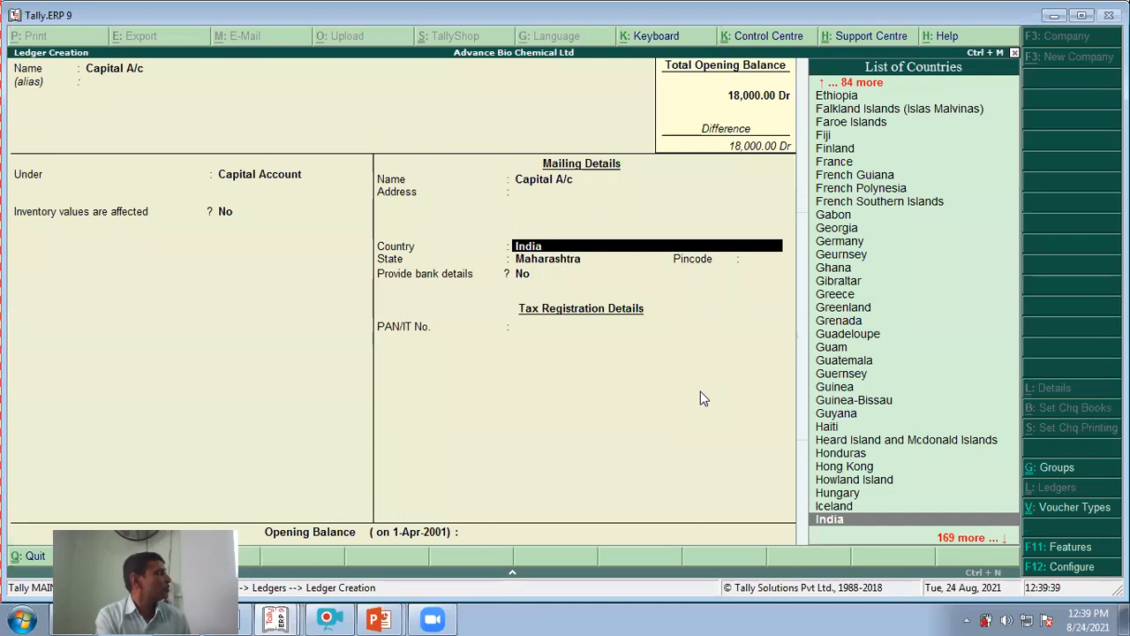
{"action": "key", "text": "Return"}
{"action": "key", "text": "Return"}
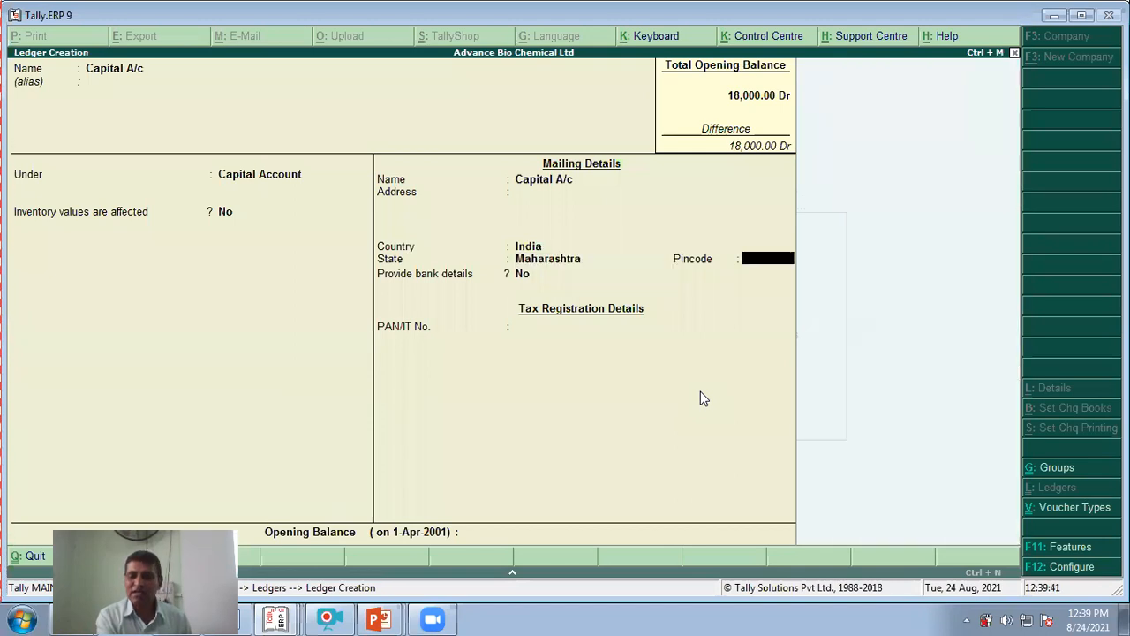
{"action": "key", "text": "Return"}
{"action": "key", "text": "Return"}
{"action": "key", "text": "Return"}
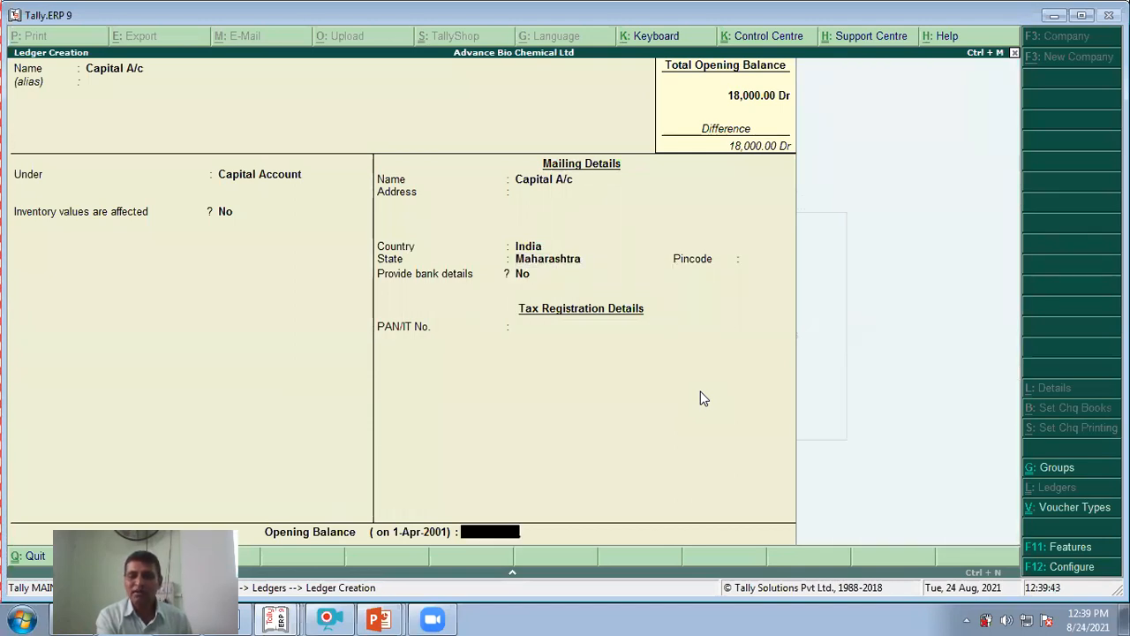
{"action": "type", "text": "50000"}
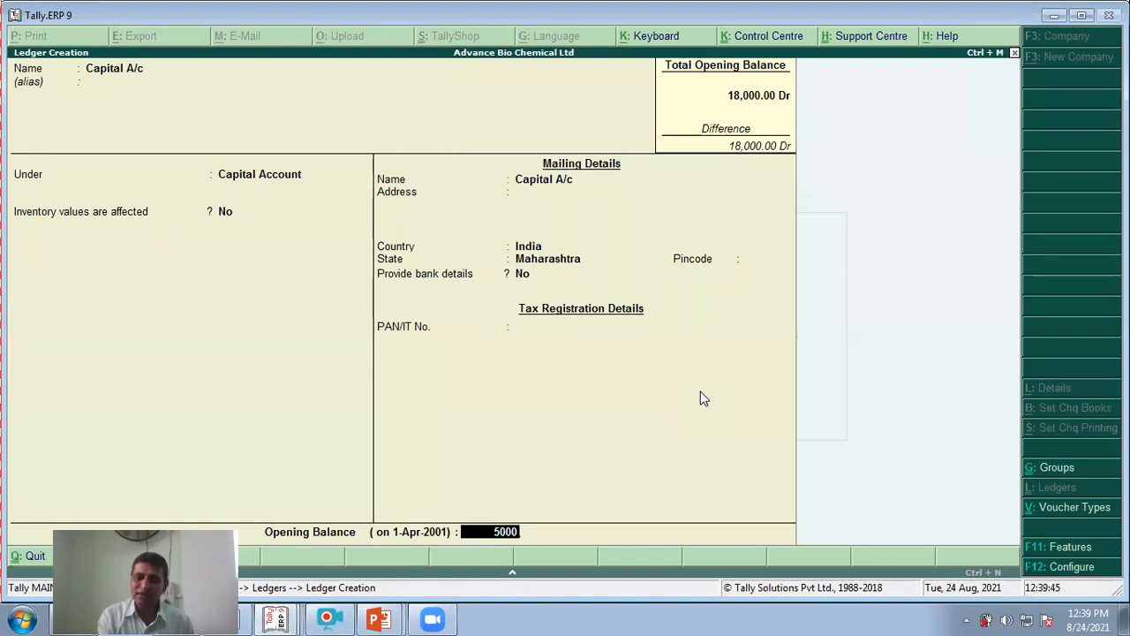
{"action": "key", "text": "Return"}
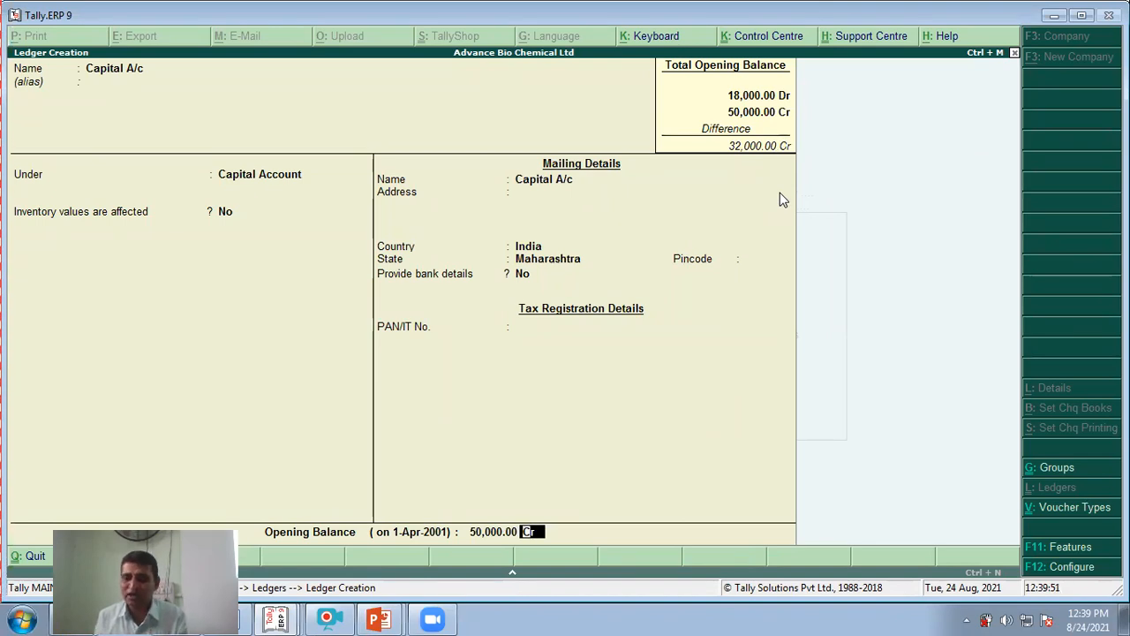
{"action": "key", "text": "Return"}
{"action": "key", "text": "Return"}
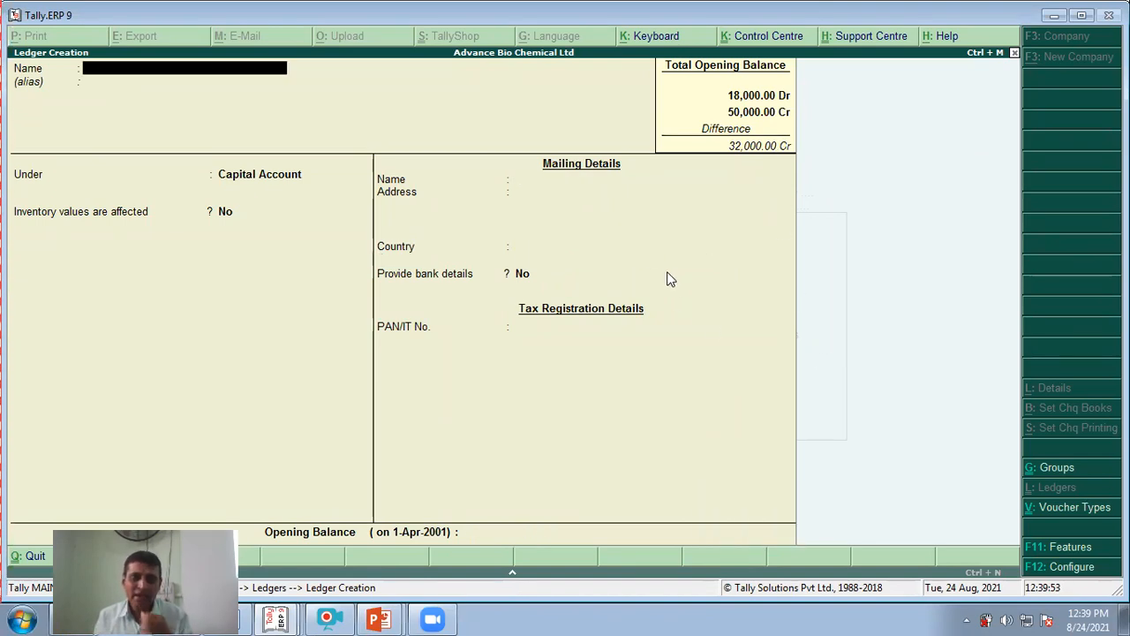
Quit ledger creation and select the Cash ledger for alteration
{"action": "key", "text": "Escape"}
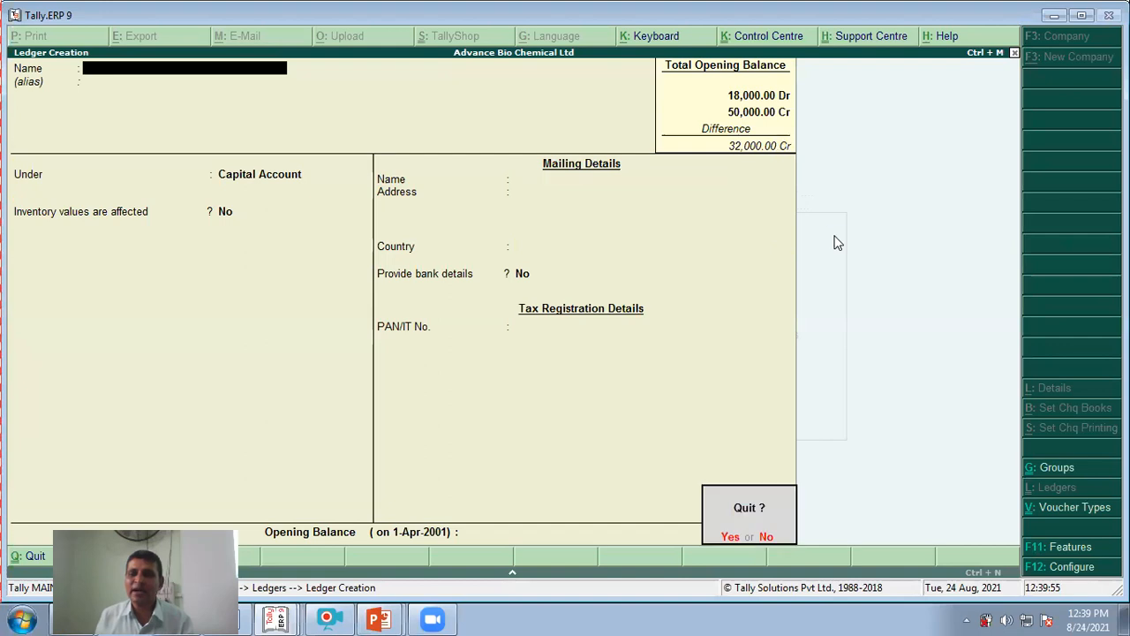
{"action": "key", "text": "Return"}
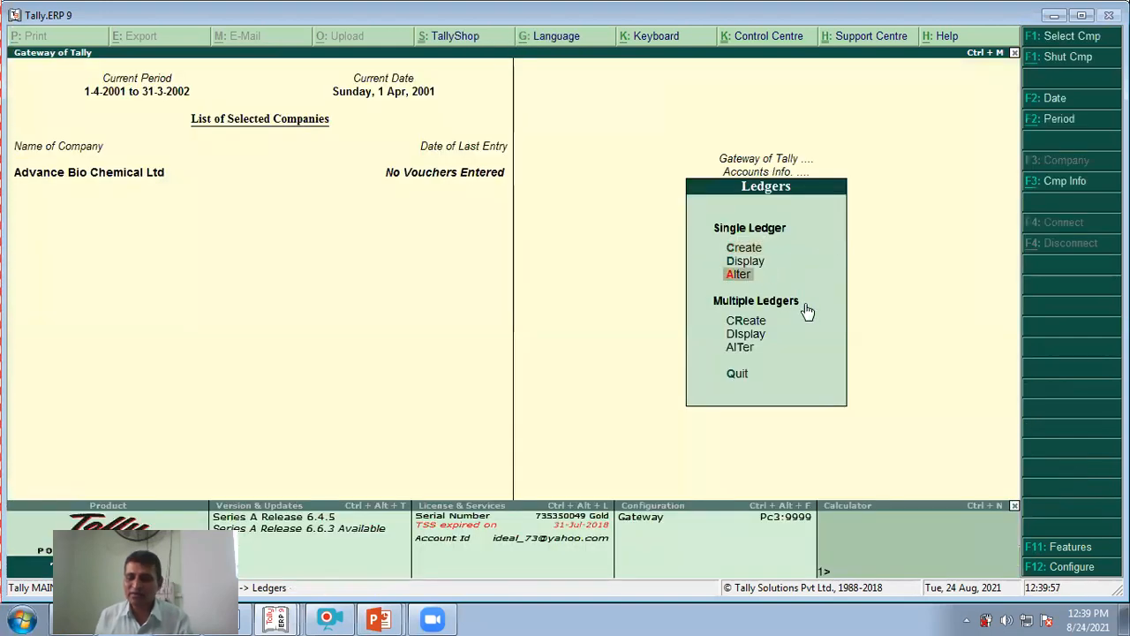
{"action": "key", "text": "Return"}
{"action": "left_click", "coordinate": [461, 174]}
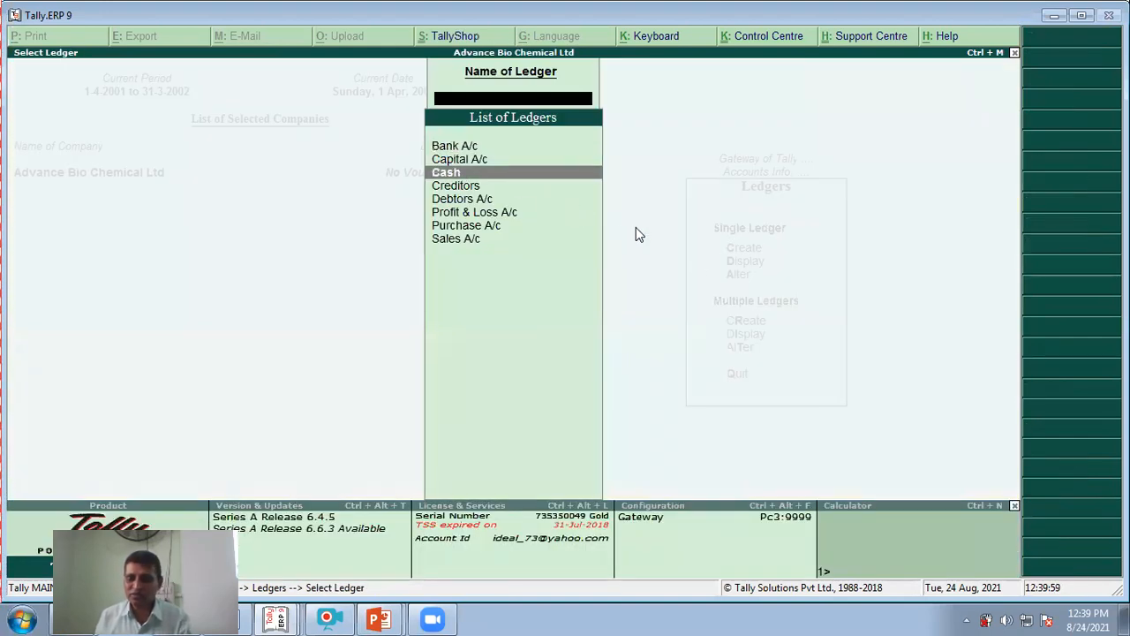
Set the Cash ledger's opening balance to 32,000.00 Dr, keep its other details, and save the ledger
{"action": "key", "text": "Return"}
{"action": "key", "text": "Return"}
{"action": "key", "text": "Return"}
{"action": "key", "text": "Return"}
{"action": "type", "text": "32000"}
{"action": "key", "text": "Return"}
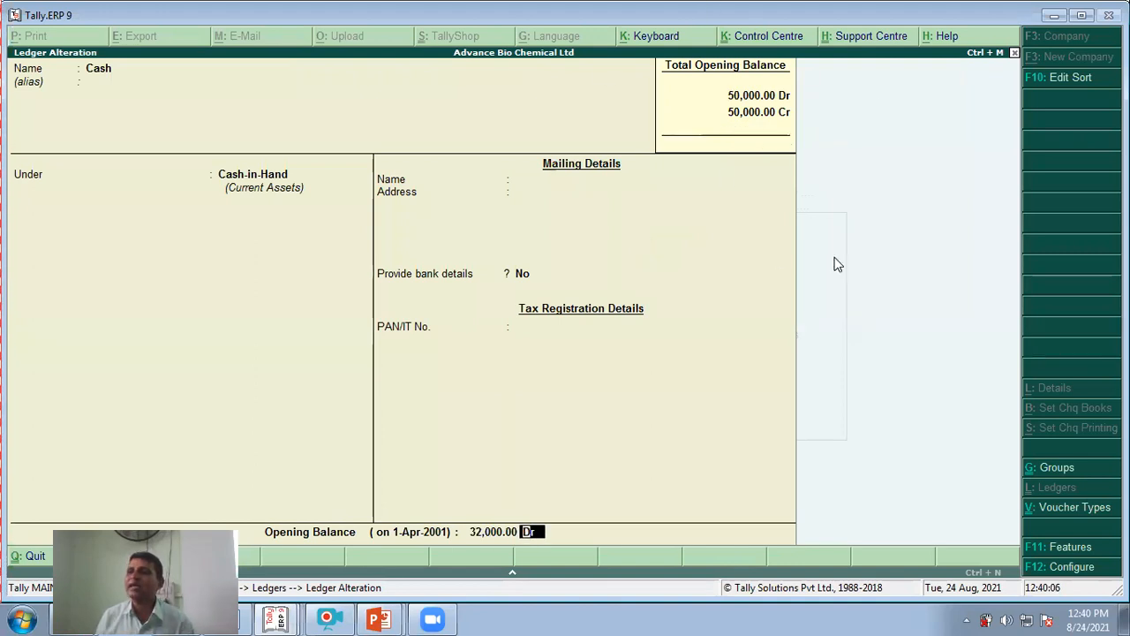
{"action": "key", "text": "Return"}
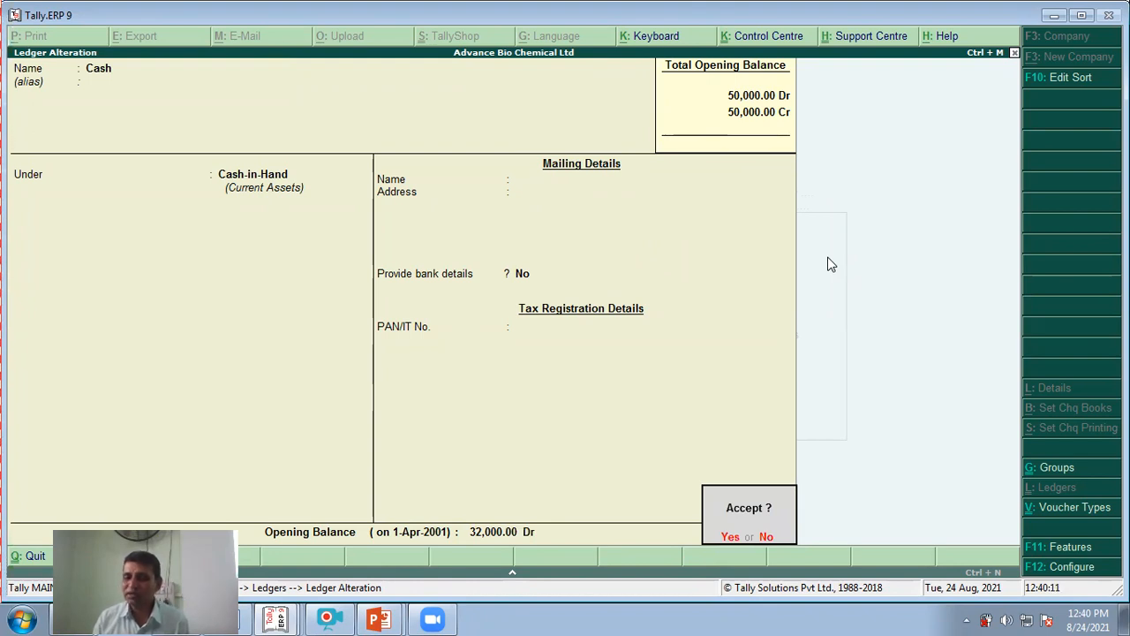
{"action": "key", "text": "Return"}
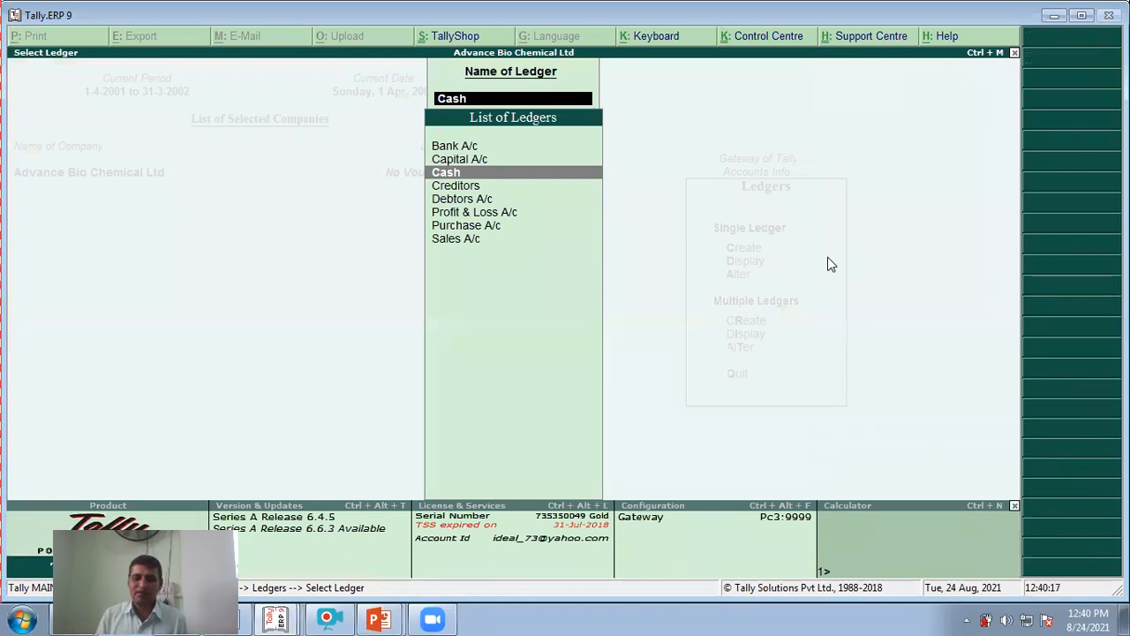
Leave the ledger screens for the Gateway of Tally and open accounting voucher entry
{"action": "key", "text": "Return"}
{"action": "key", "text": "Escape"}
{"action": "key", "text": "Escape"}
{"action": "key", "text": "Escape"}
{"action": "key", "text": "Escape"}
{"action": "key", "text": "Escape"}
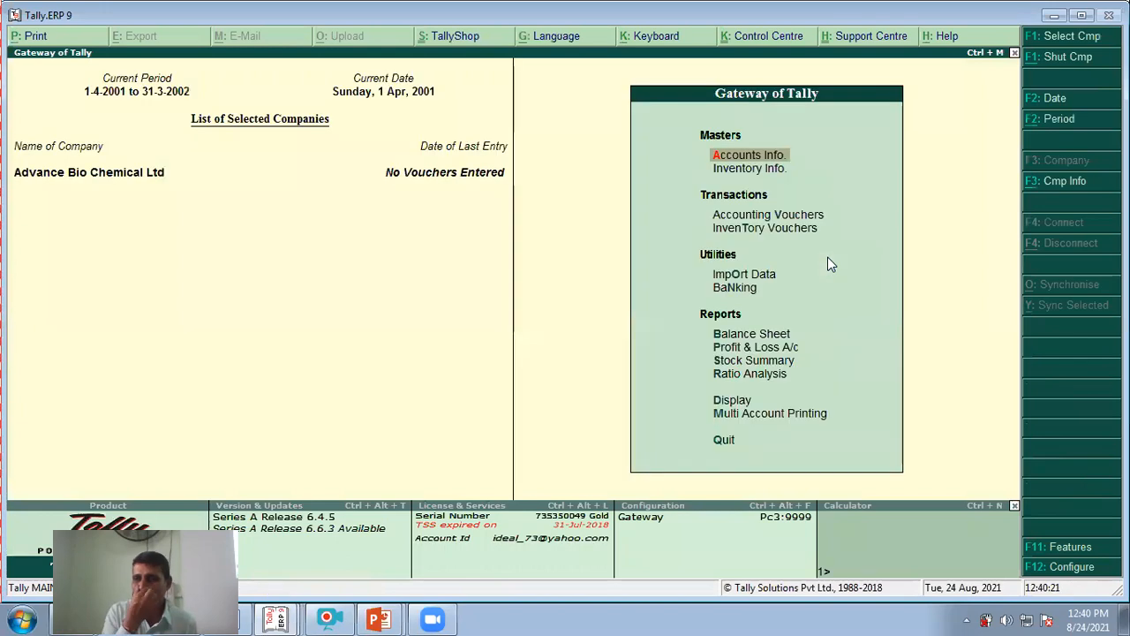
{"action": "key", "text": "Down"}
{"action": "key", "text": "Down"}
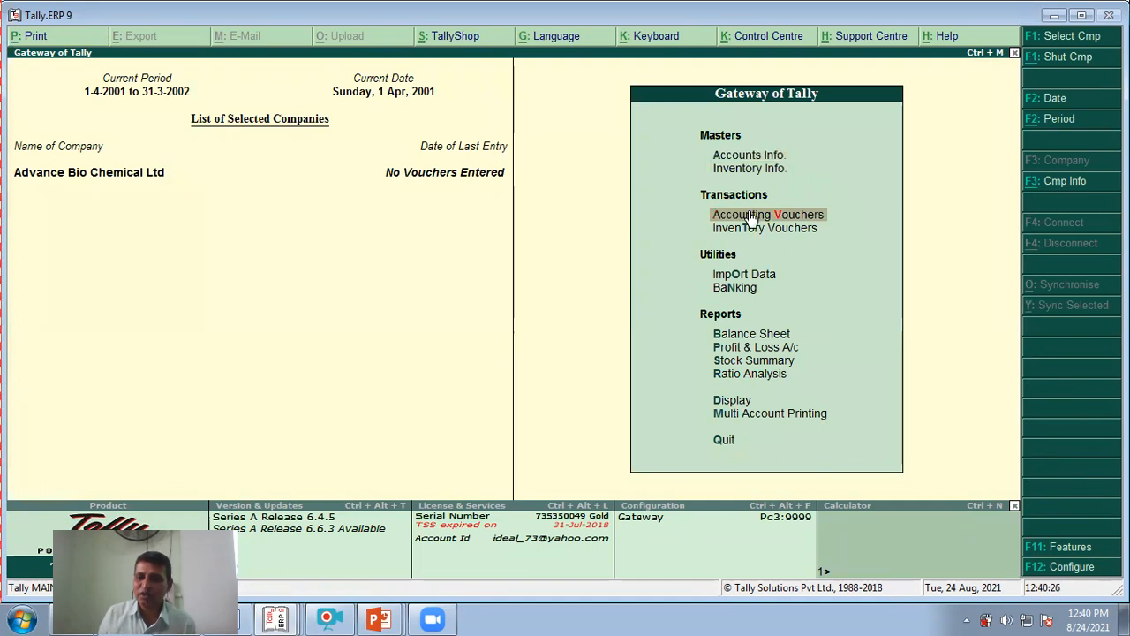
{"action": "key", "text": "Return"}
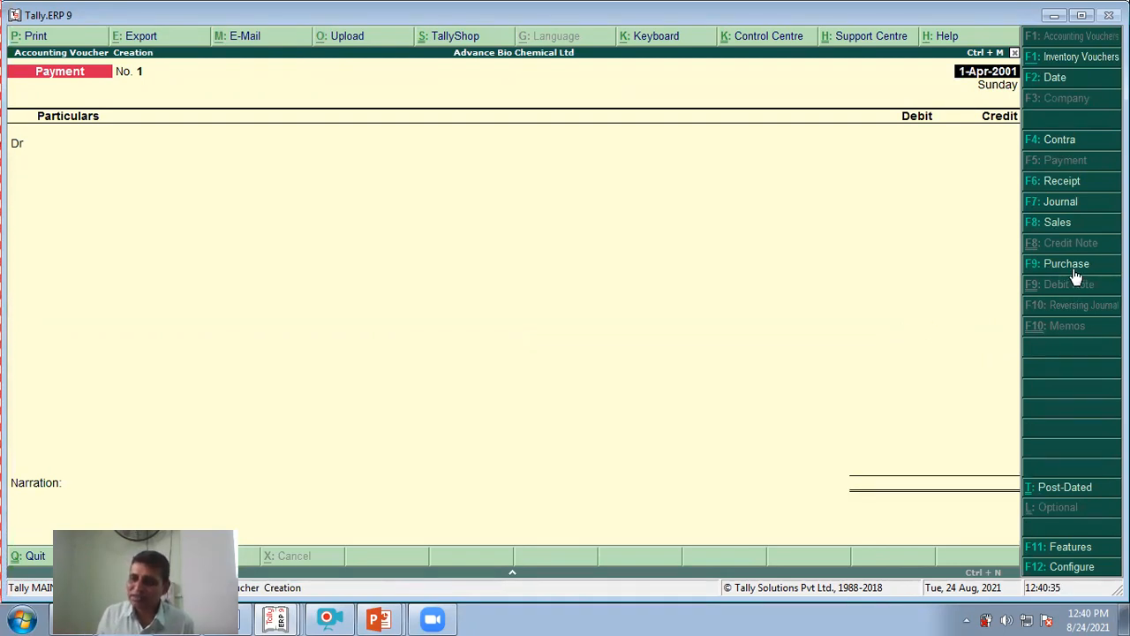
Start a sales voucher dated 1-Apr-2001 with reference number 152
{"action": "left_click", "coordinate": [1058, 225]}
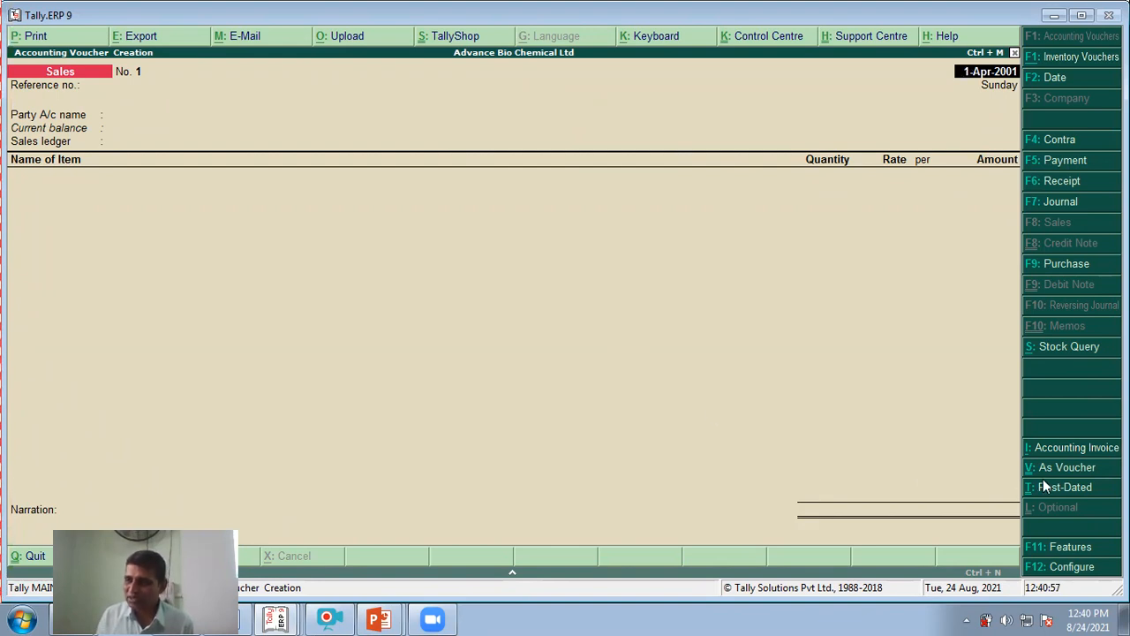
{"action": "key", "text": "Return"}
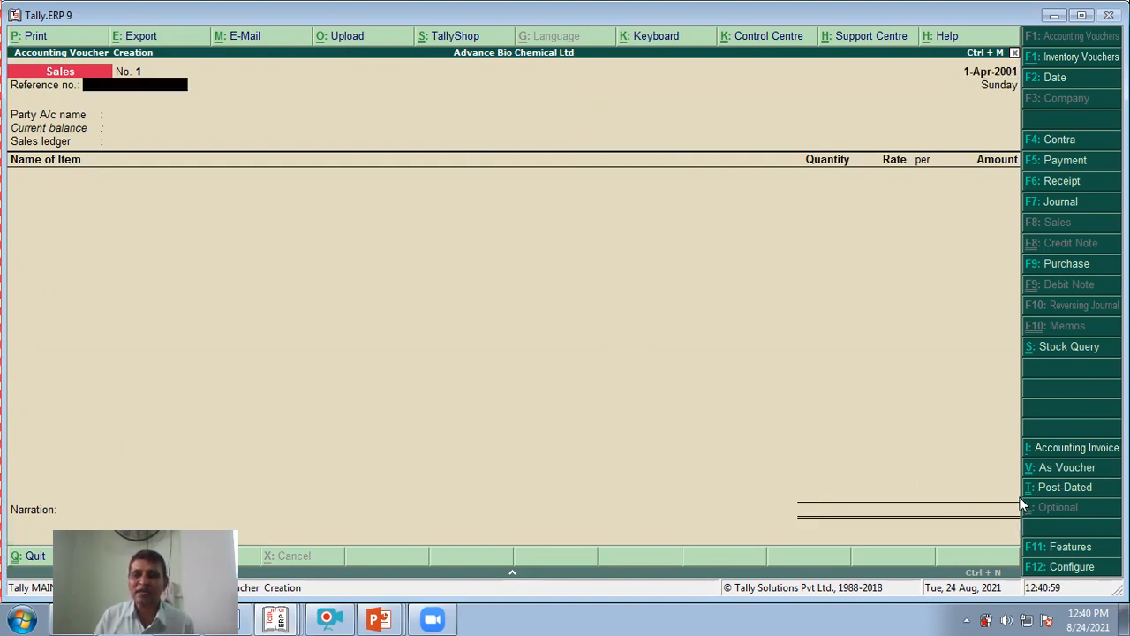
{"action": "type", "text": "152"}
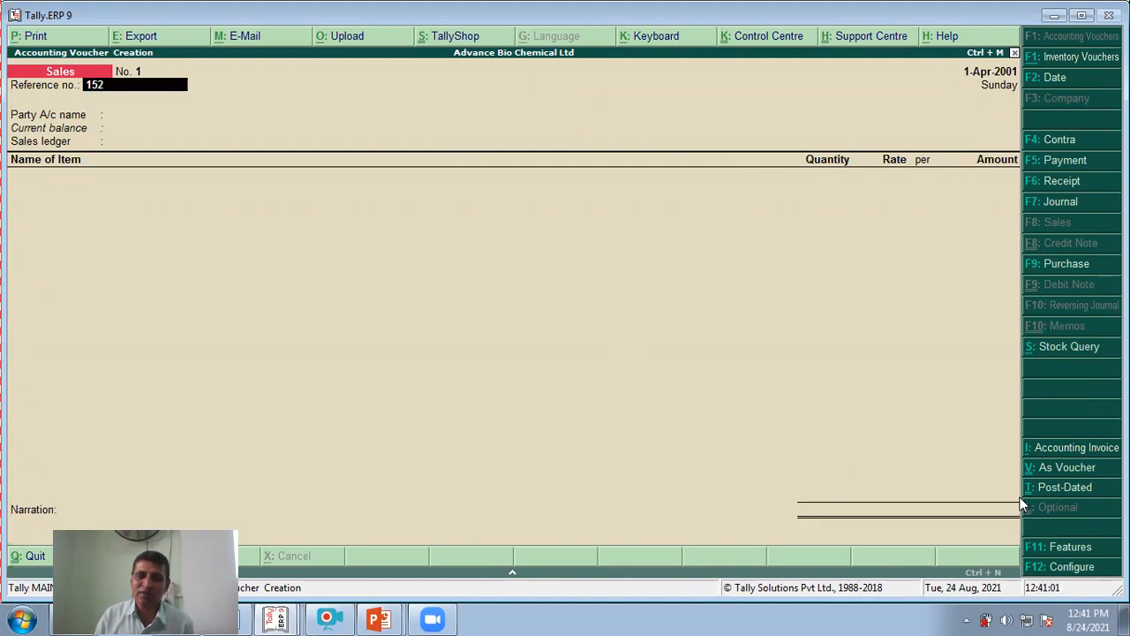
{"action": "key", "text": "Return"}
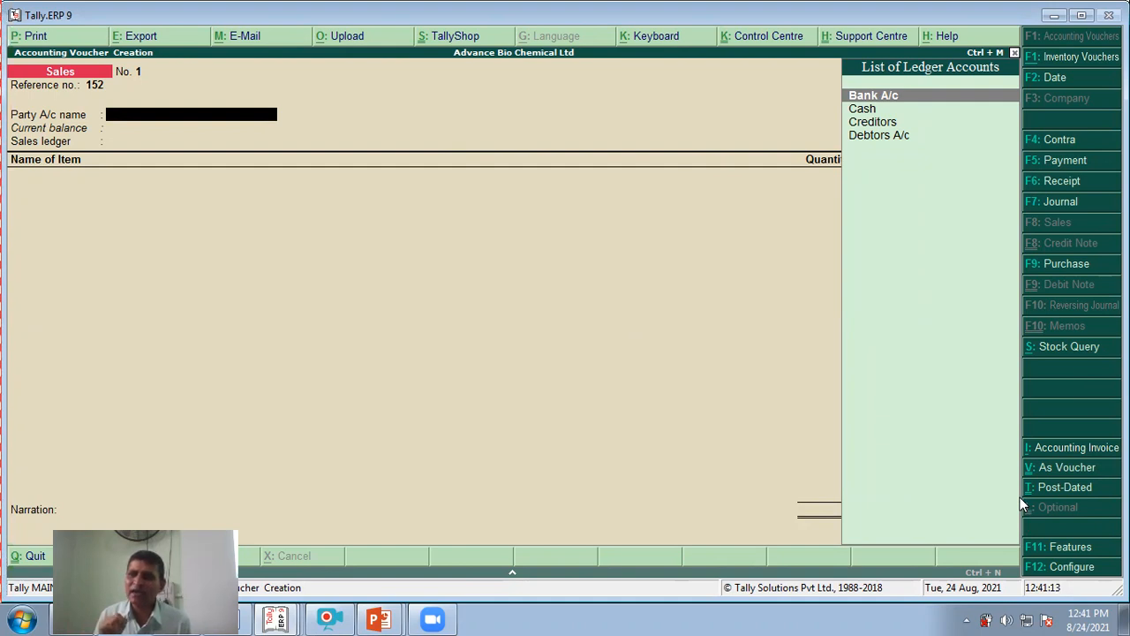
Choose Cash as the party account, keep the default party and dispatch details, and select Sales A/c as the sales ledger
{"action": "key", "text": "Down"}
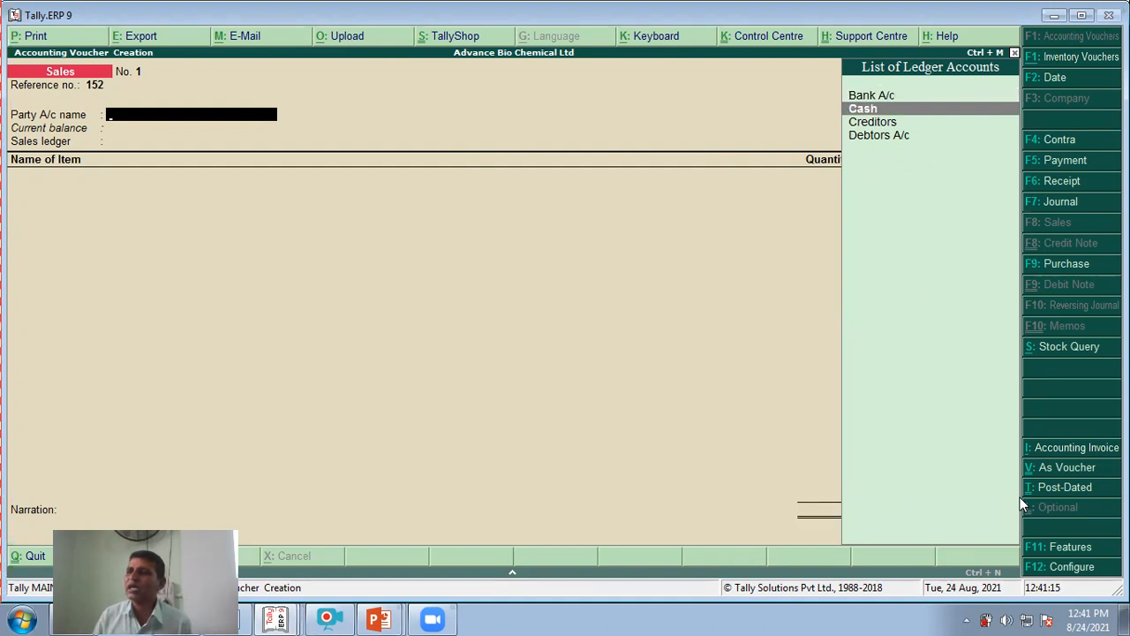
{"action": "key", "text": "Return"}
{"action": "key", "text": "Return"}
{"action": "key", "text": "Return"}
{"action": "key", "text": "Return"}
{"action": "key", "text": "Return"}
{"action": "key", "text": "Return"}
{"action": "key", "text": "Return"}
{"action": "key", "text": "Return"}
{"action": "key", "text": "Return"}
{"action": "key", "text": "Return"}
{"action": "key", "text": "Return"}
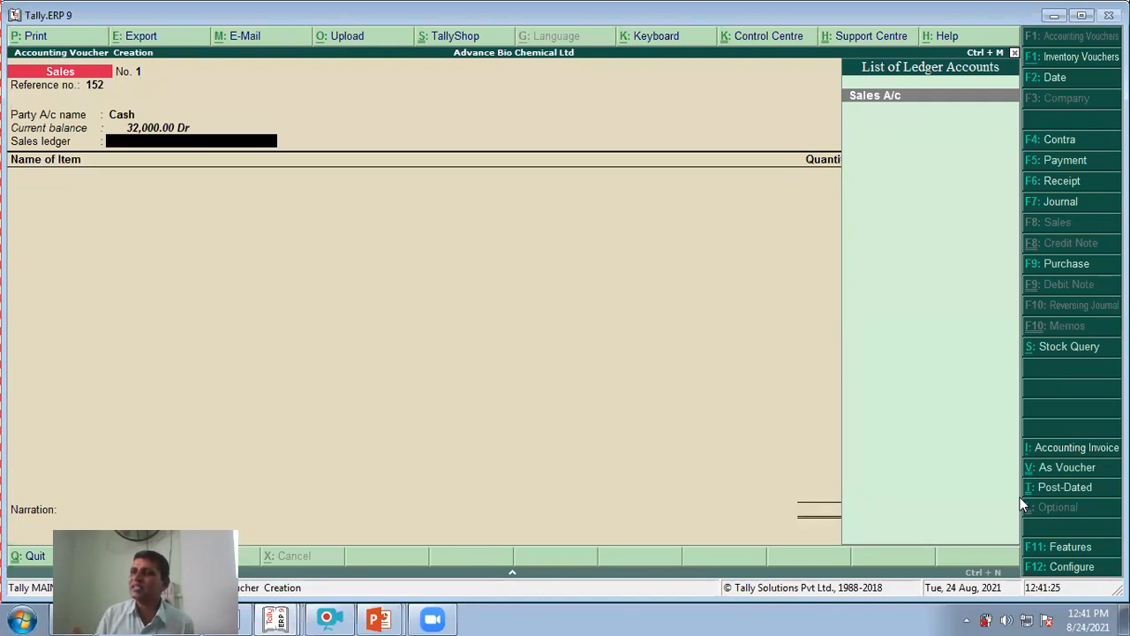
{"action": "left_click", "coordinate": [918, 96]}
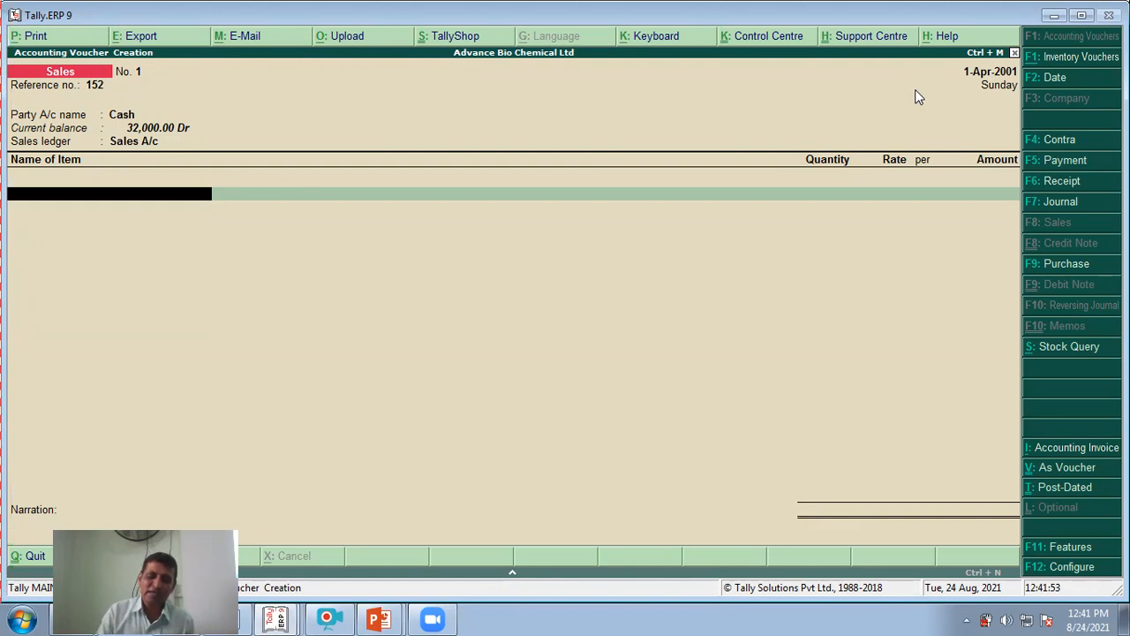
Add the stock item 40 Bulb to the sales voucher with quantity 5 Nos. at a rate of 70.00
{"action": "type", "text": "B"}
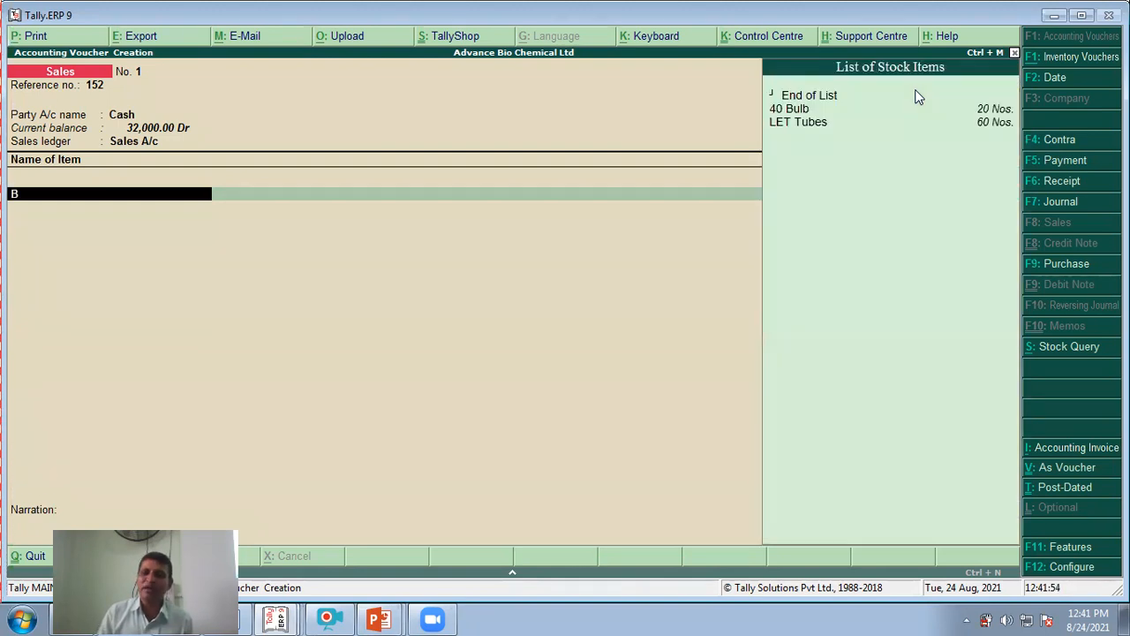
{"action": "left_click", "coordinate": [810, 110]}
{"action": "key", "text": "Return"}
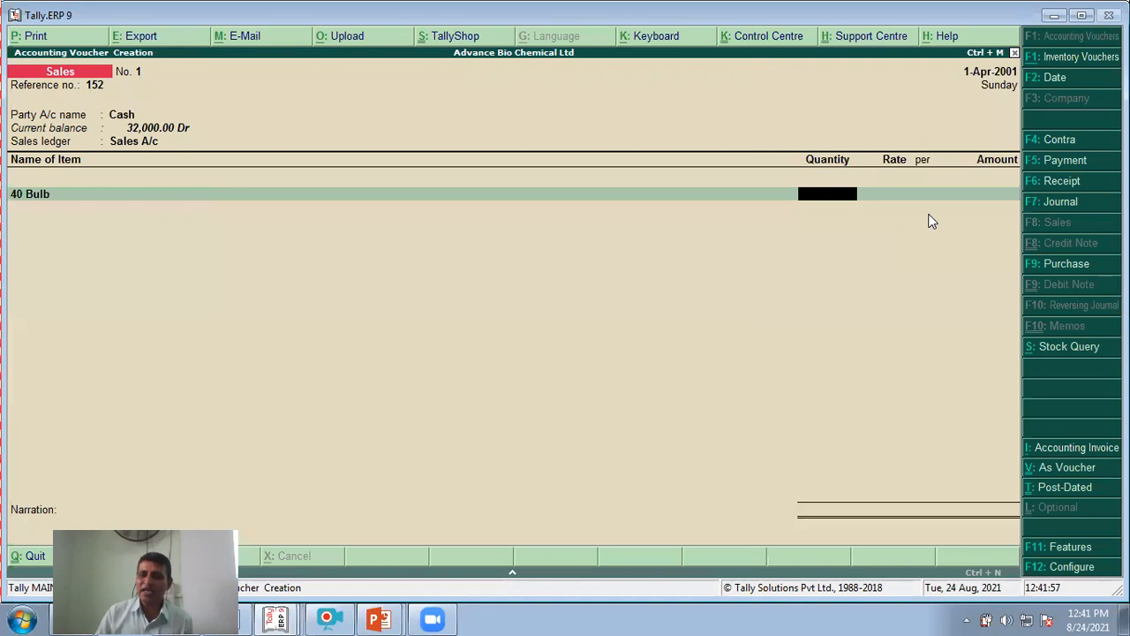
{"action": "type", "text": "5"}
{"action": "key", "text": "Return"}
{"action": "type", "text": "70"}
{"action": "key", "text": "Return"}
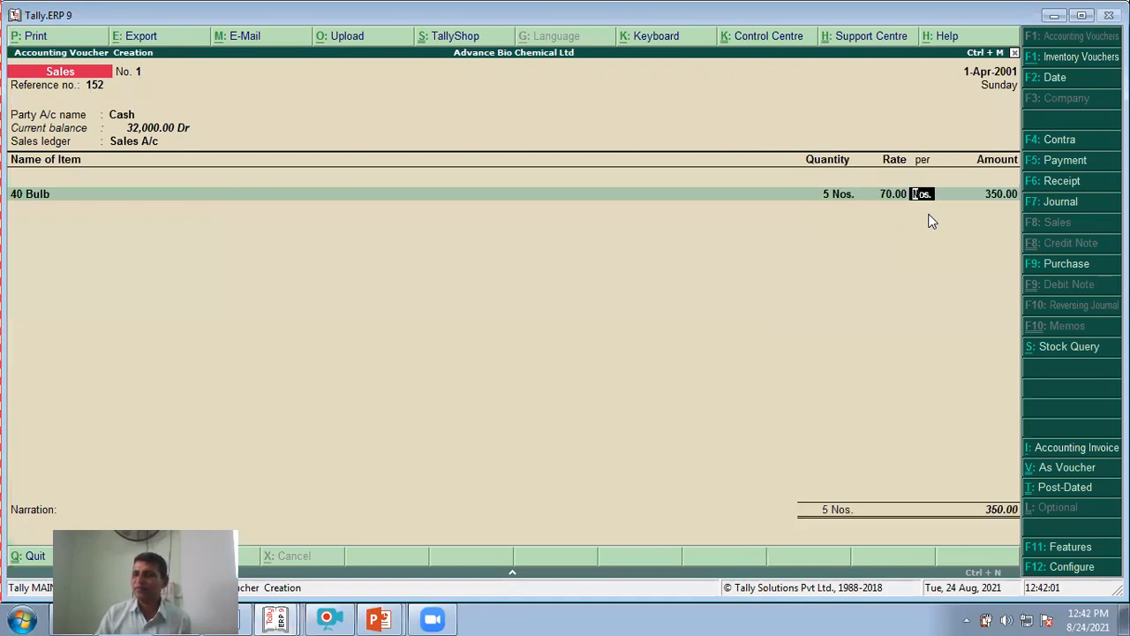
{"action": "key", "text": "Return"}
{"action": "key", "text": "Return"}
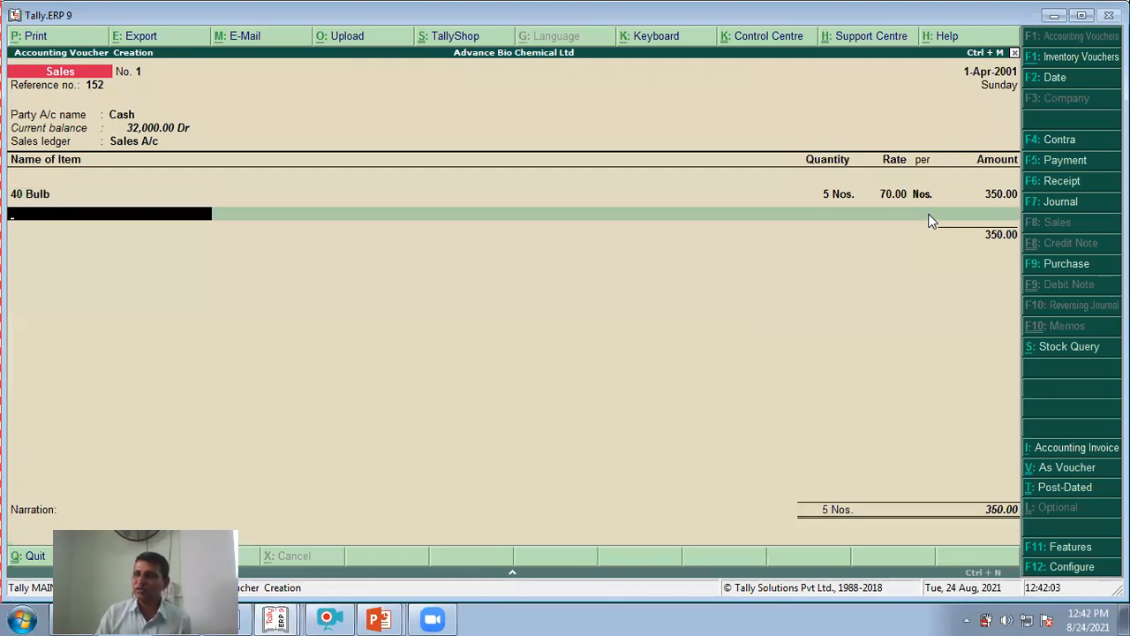
Add the stock item 3 Core Wire to the sales voucher with quantity 200 mtr. at a rate of 15.00
{"action": "type", "text": "W"}
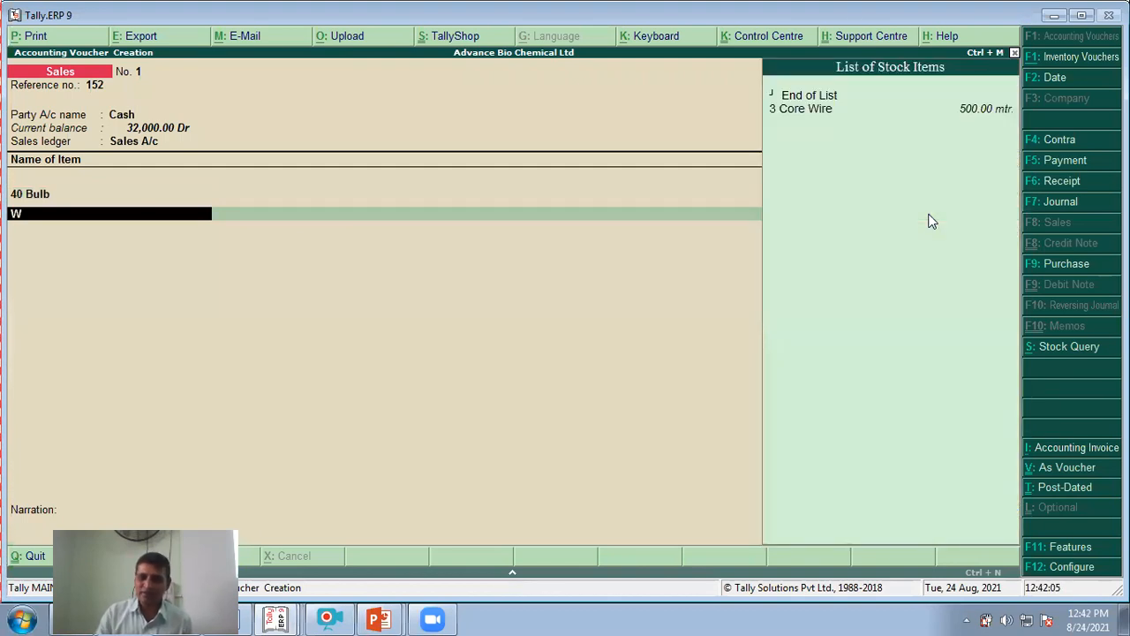
{"action": "key", "text": "Down"}
{"action": "key", "text": "Return"}
{"action": "type", "text": "200"}
{"action": "key", "text": "Return"}
{"action": "type", "text": "15"}
{"action": "key", "text": "Return"}
{"action": "key", "text": "Return"}
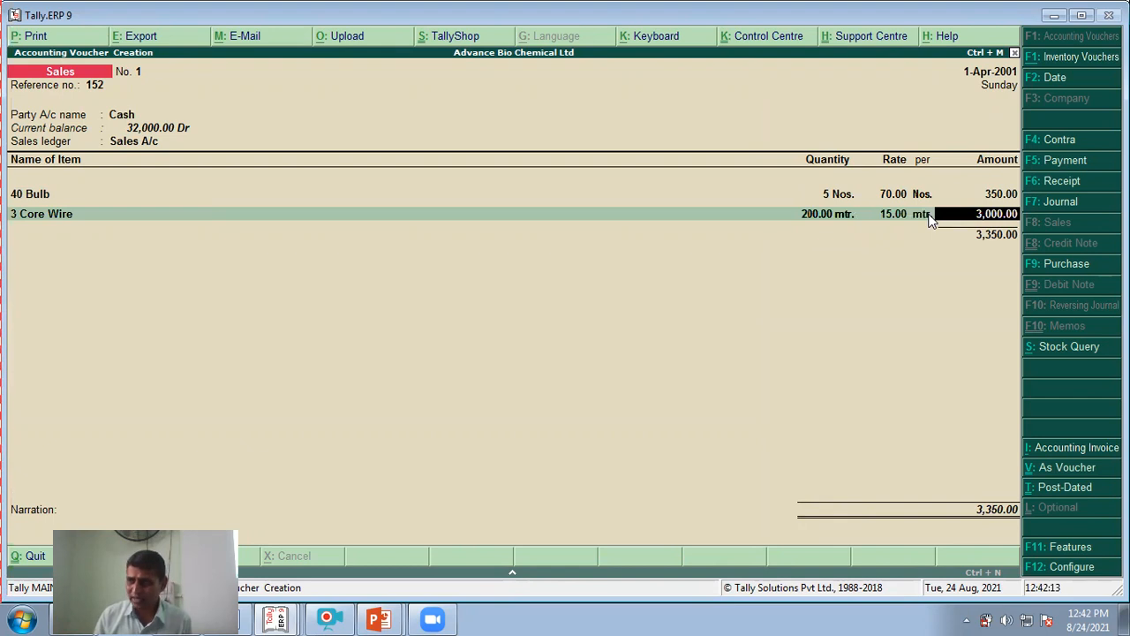
{"action": "key", "text": "Return"}
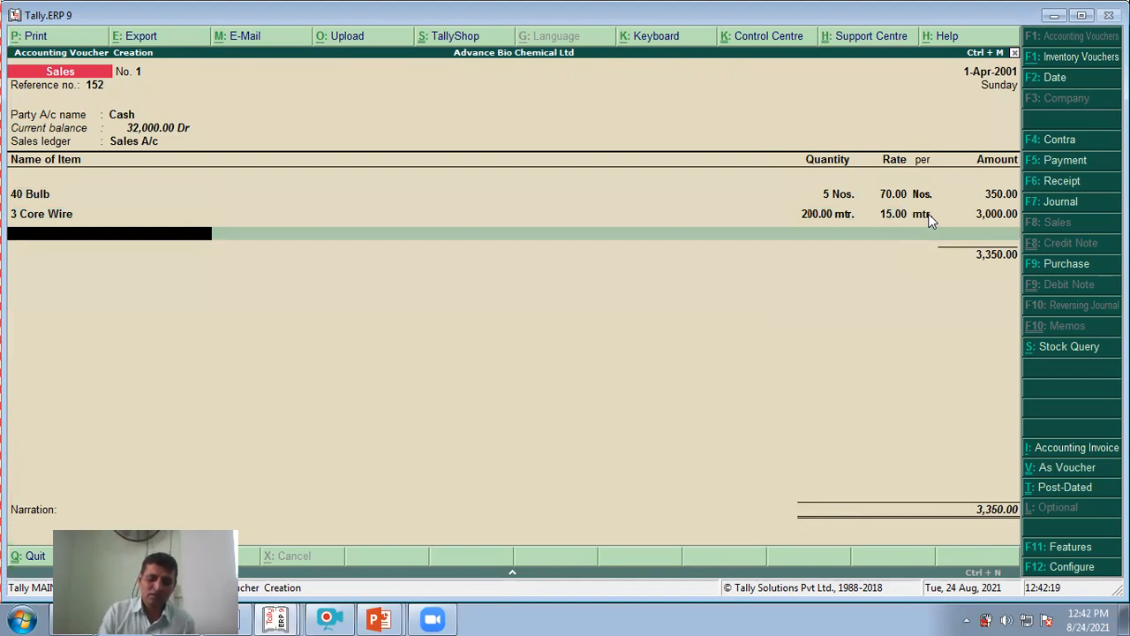
Add the stock item LET Tubes to the sales voucher with quantity 20 Nos. at a rate of 300.00
{"action": "type", "text": "L"}
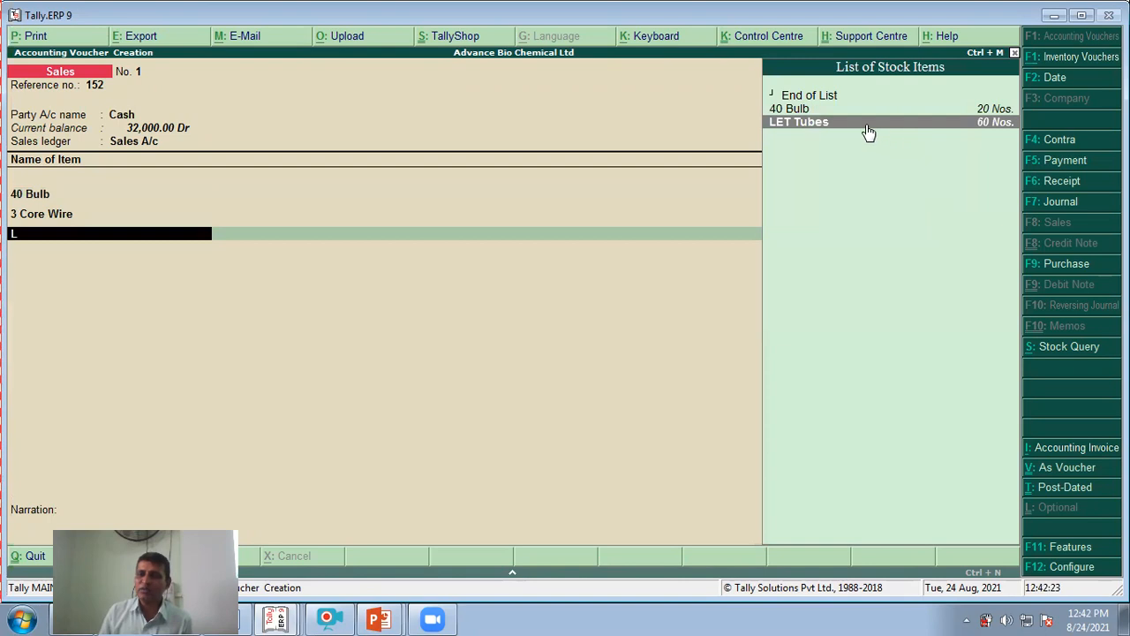
{"action": "key", "text": "Return"}
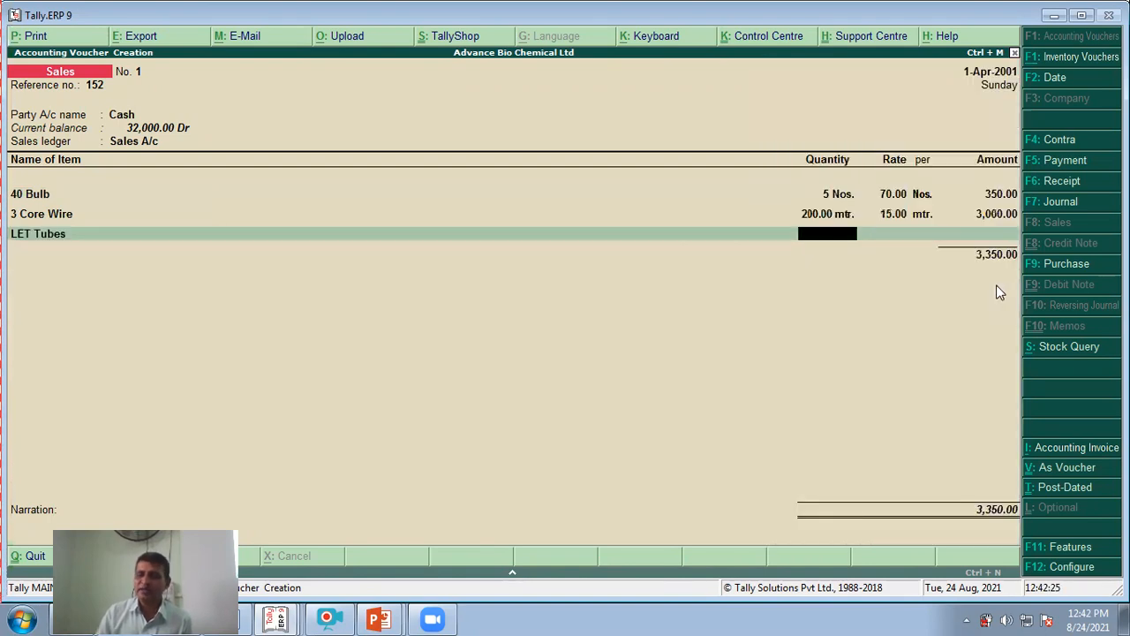
{"action": "type", "text": "20"}
{"action": "key", "text": "Return"}
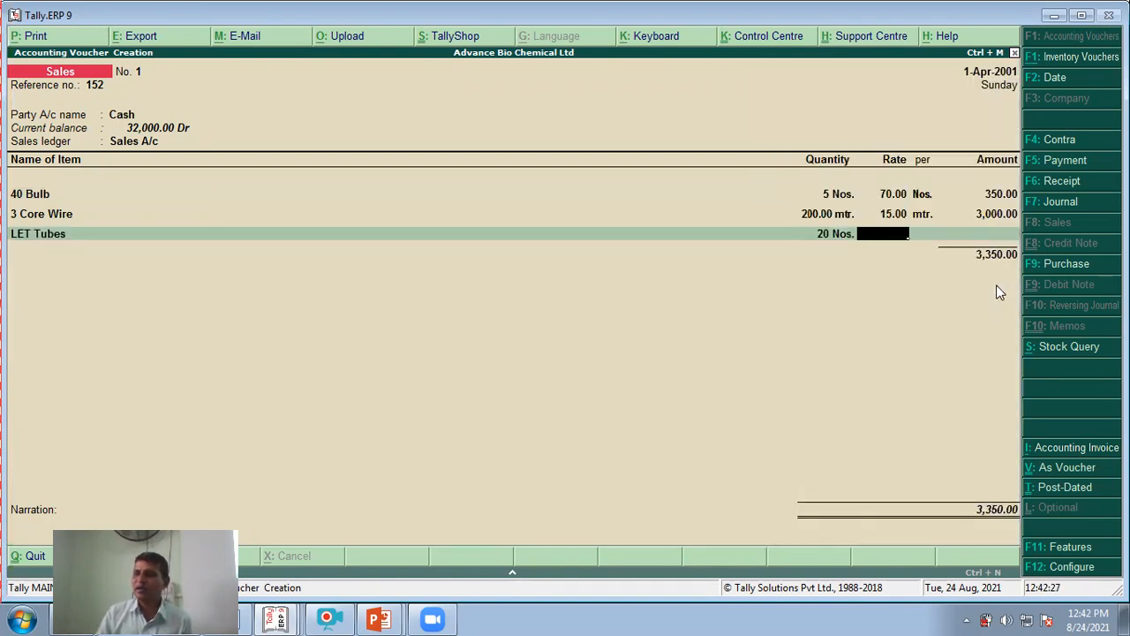
{"action": "type", "text": "300"}
{"action": "key", "text": "Return"}
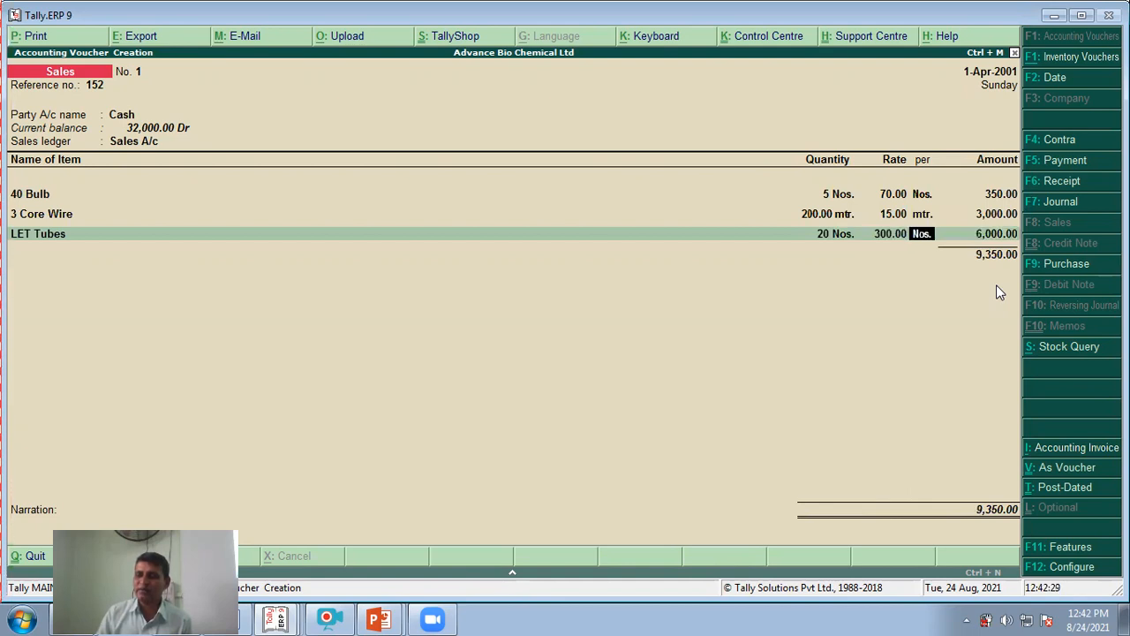
{"action": "key", "text": "Return"}
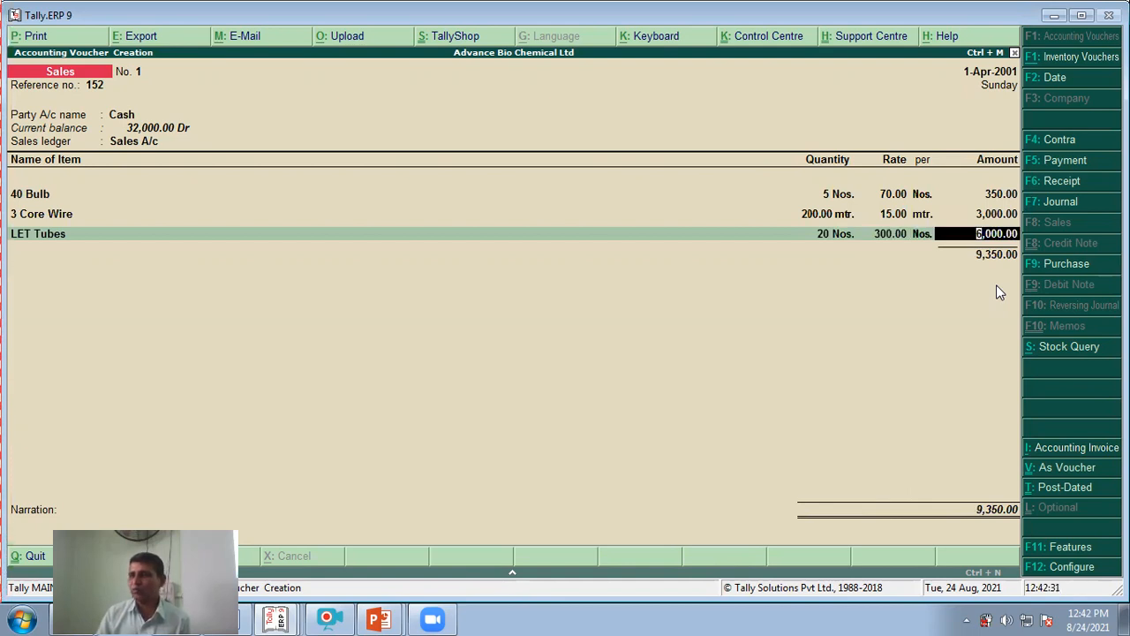
{"action": "key", "text": "Return"}
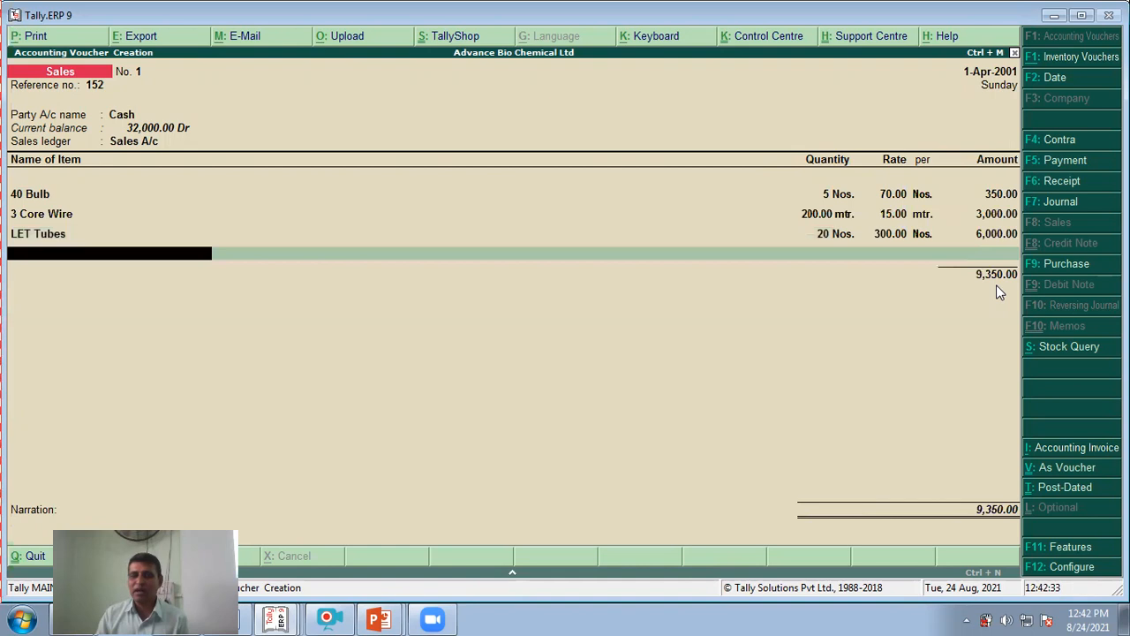
End the item and ledger lists, enter the narration "being cash sales", and accept the cash sales voucher
{"action": "key", "text": "Return"}
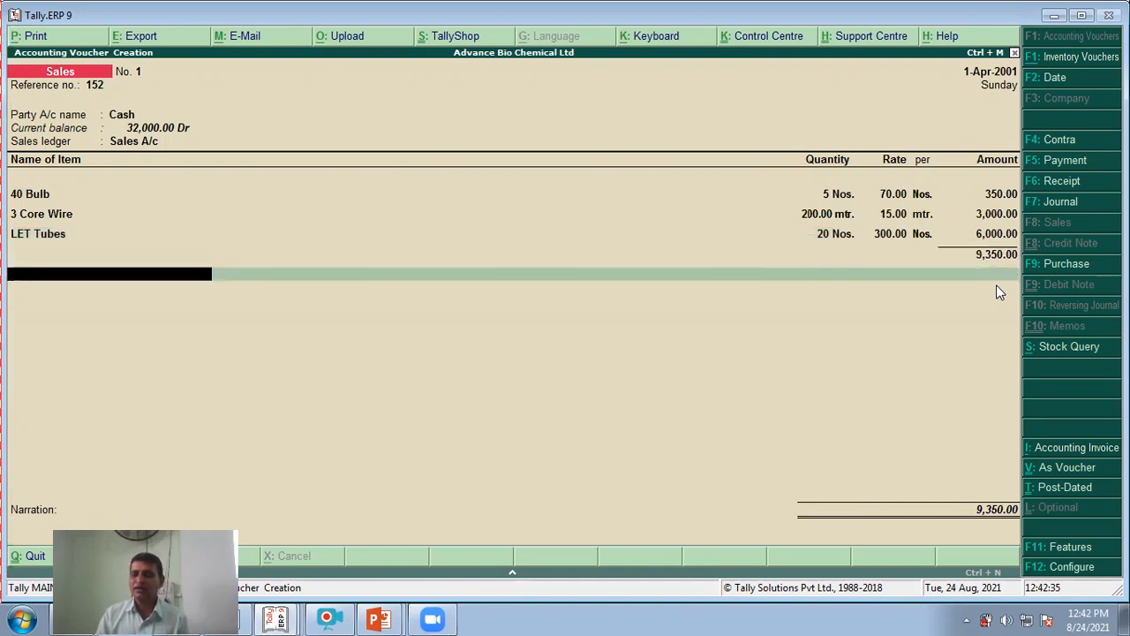
{"action": "key", "text": "BackSpace"}
{"action": "key", "text": "Return"}
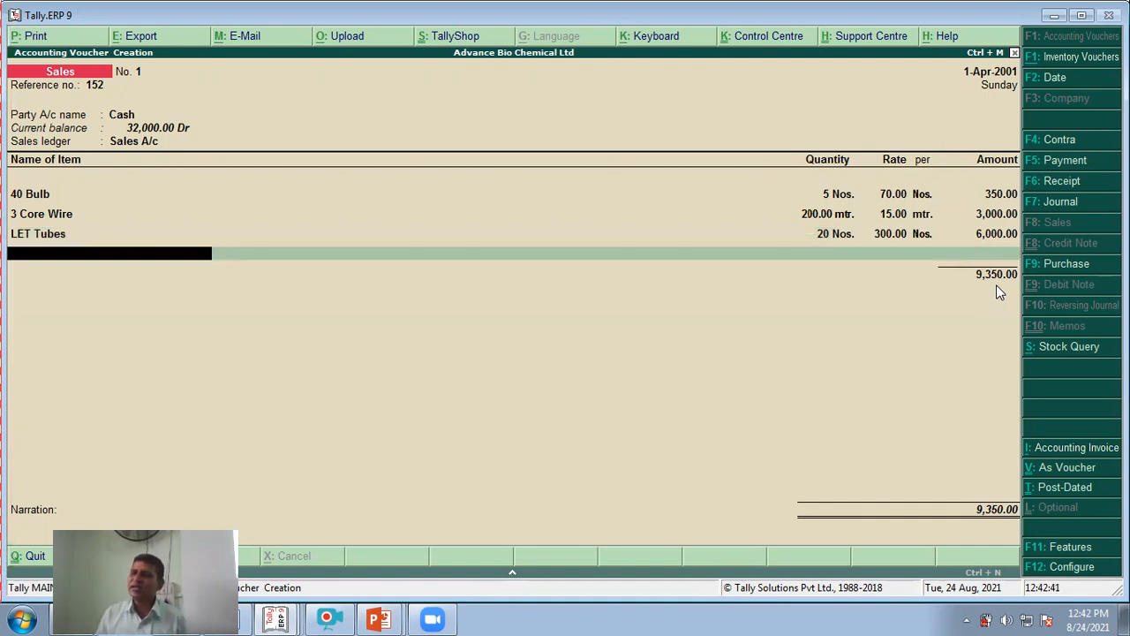
{"action": "key", "text": "Return"}
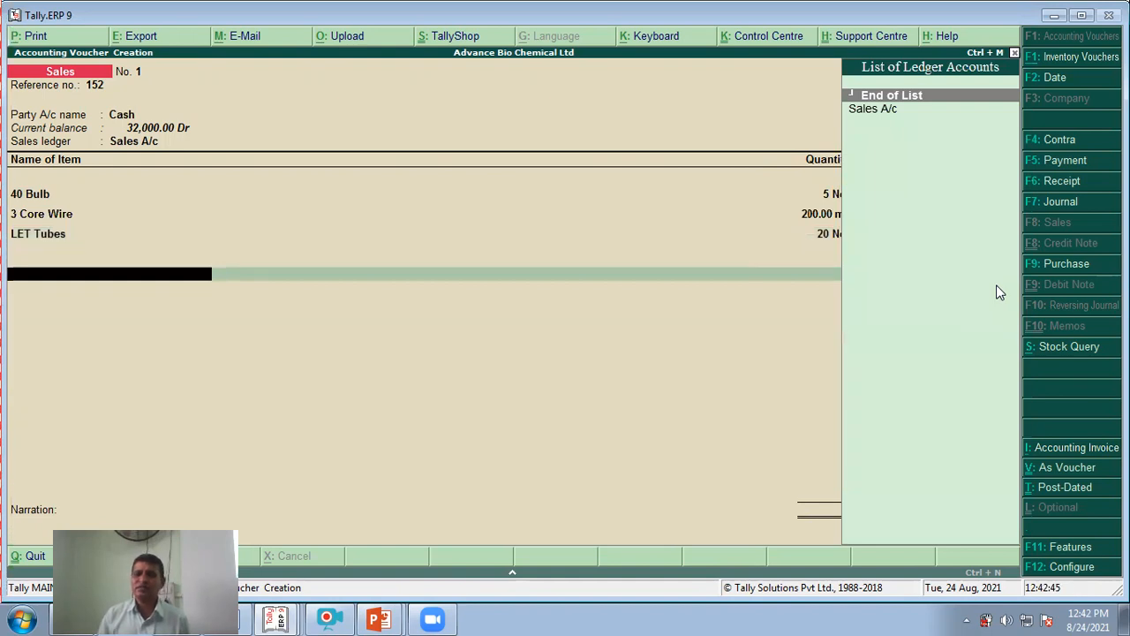
{"action": "key", "text": "Return"}
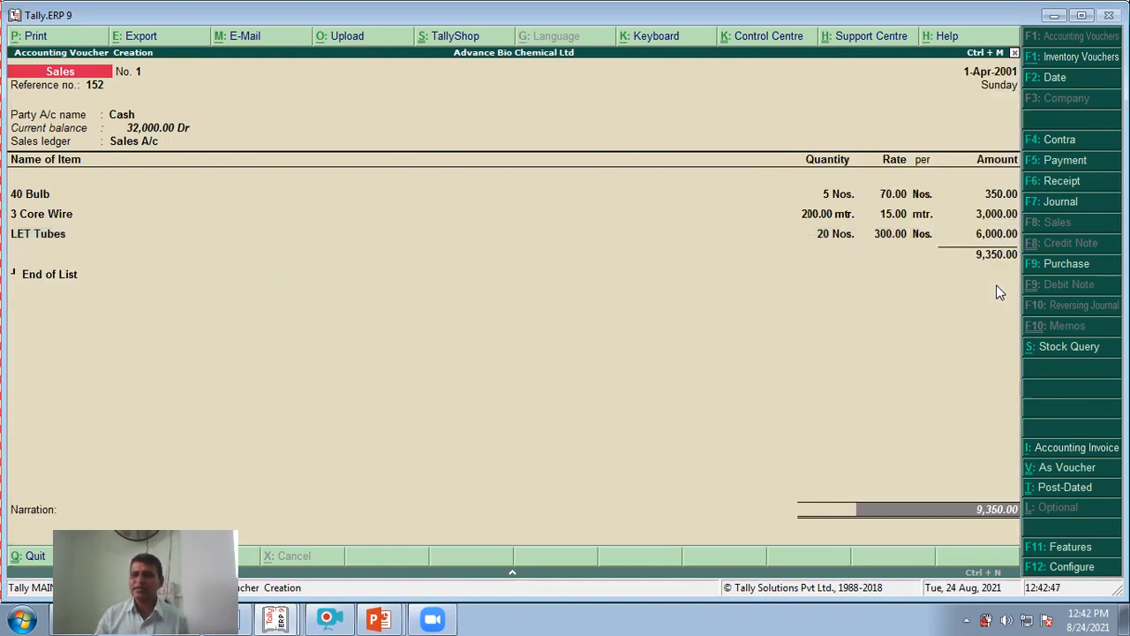
{"action": "key", "text": "Return"}
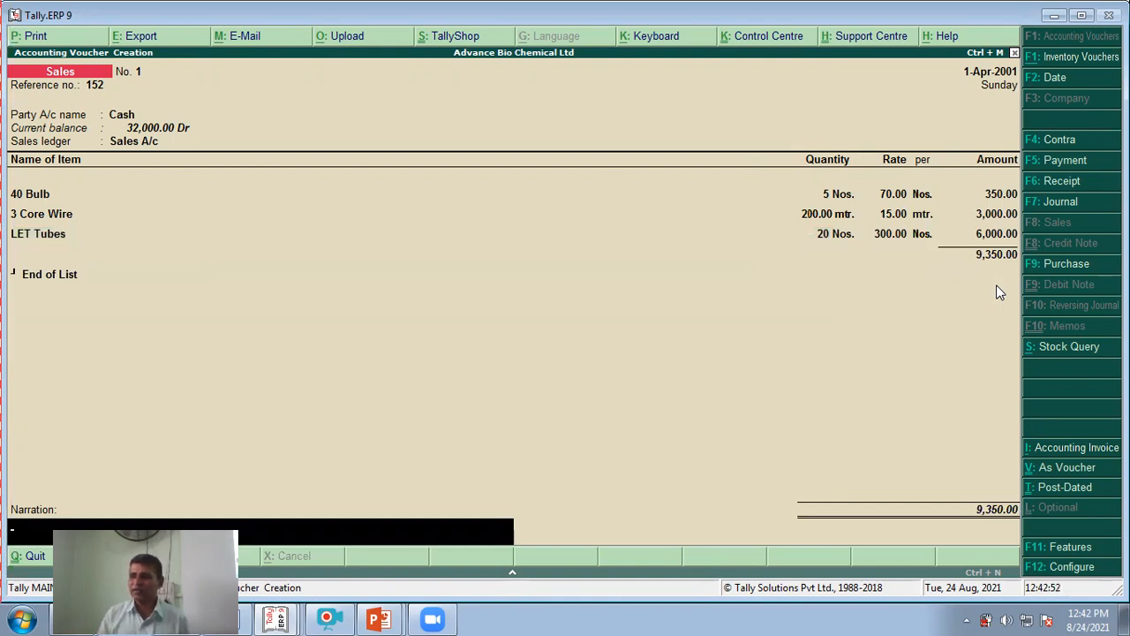
{"action": "type", "text": "being cash sal"}
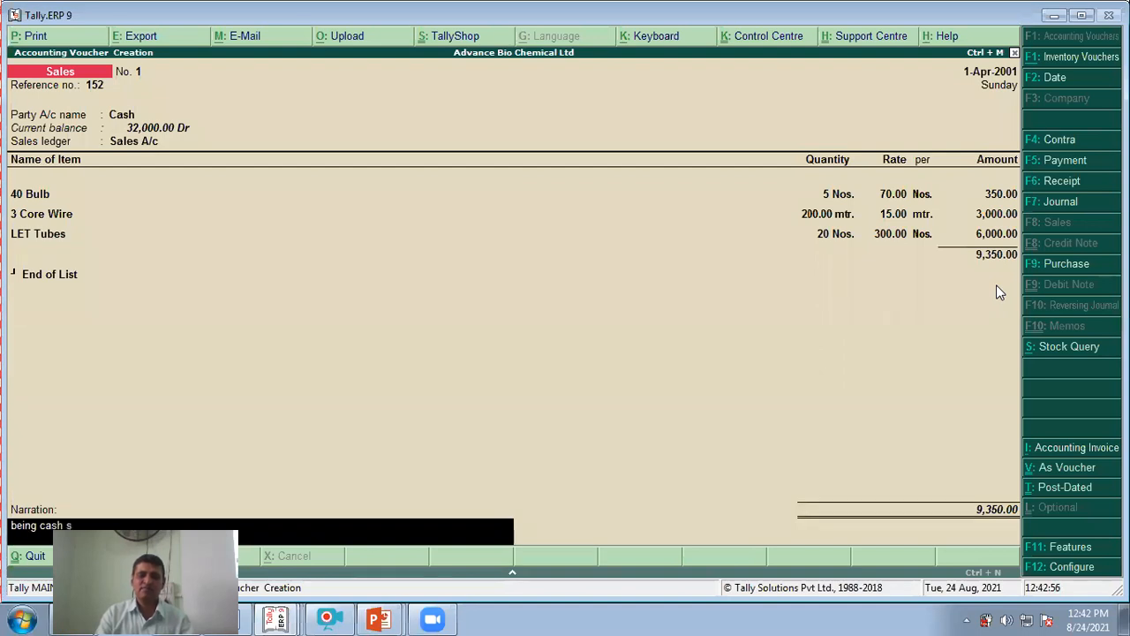
{"action": "key", "text": "Return"}
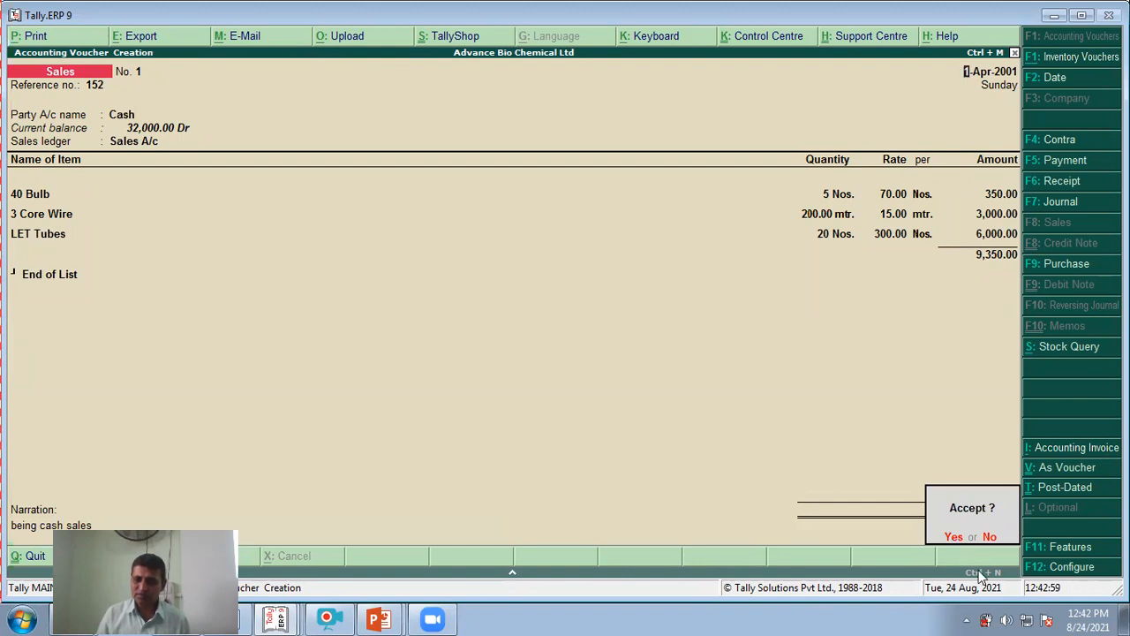
{"action": "key", "text": "Return"}
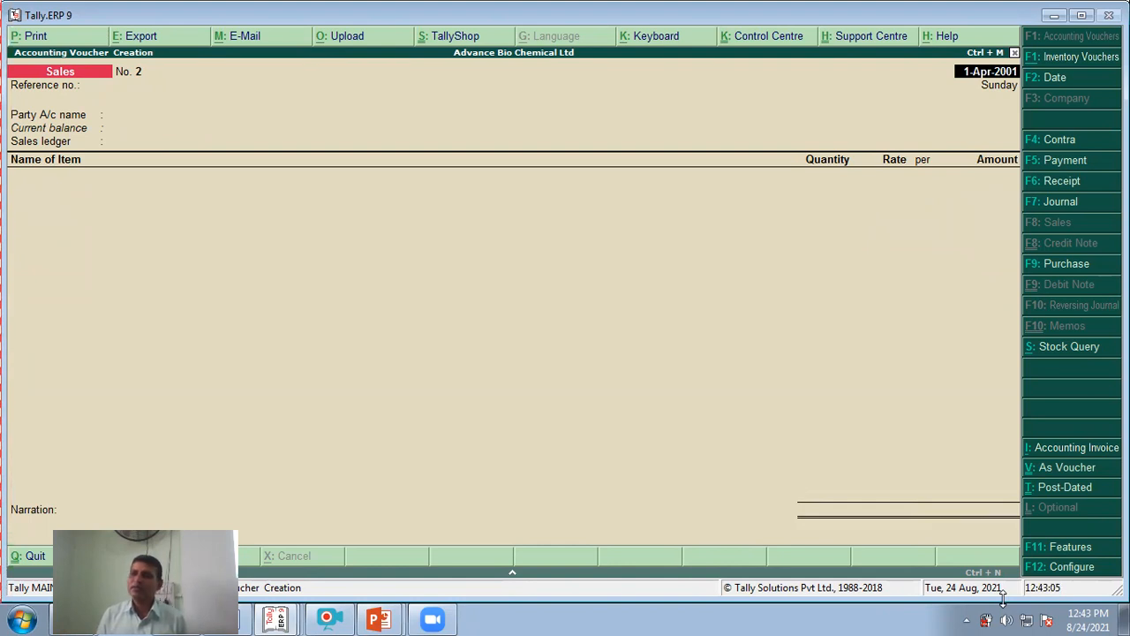
Set the new sales voucher's date to 5-Apr-2001 and its reference number to 565
{"action": "key", "text": "F2"}
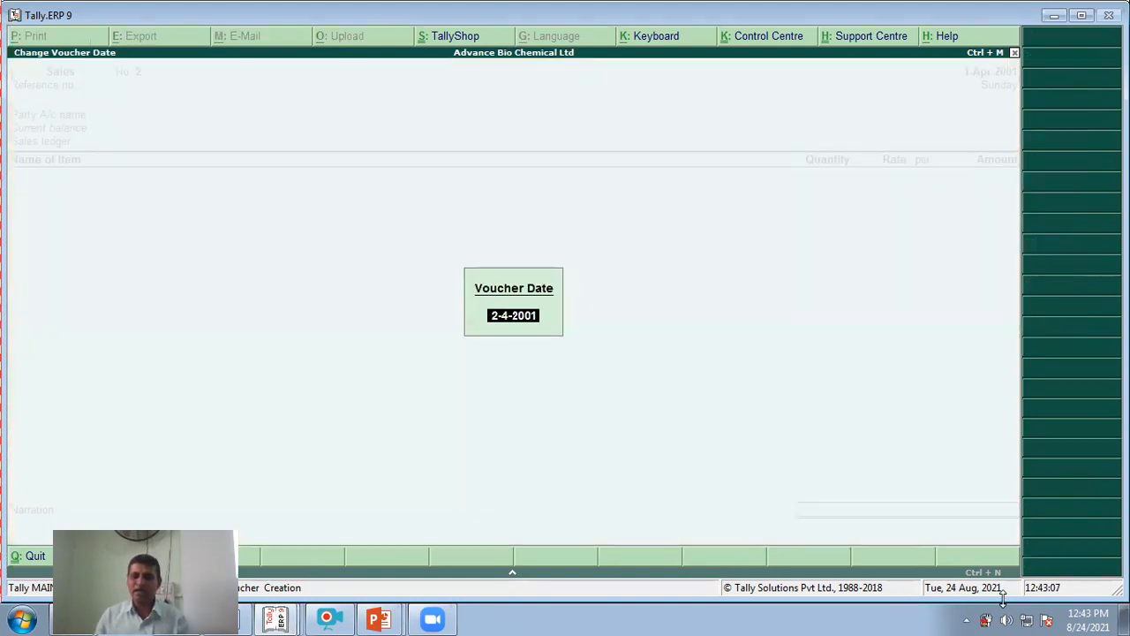
{"action": "type", "text": "5"}
{"action": "key", "text": "Return"}
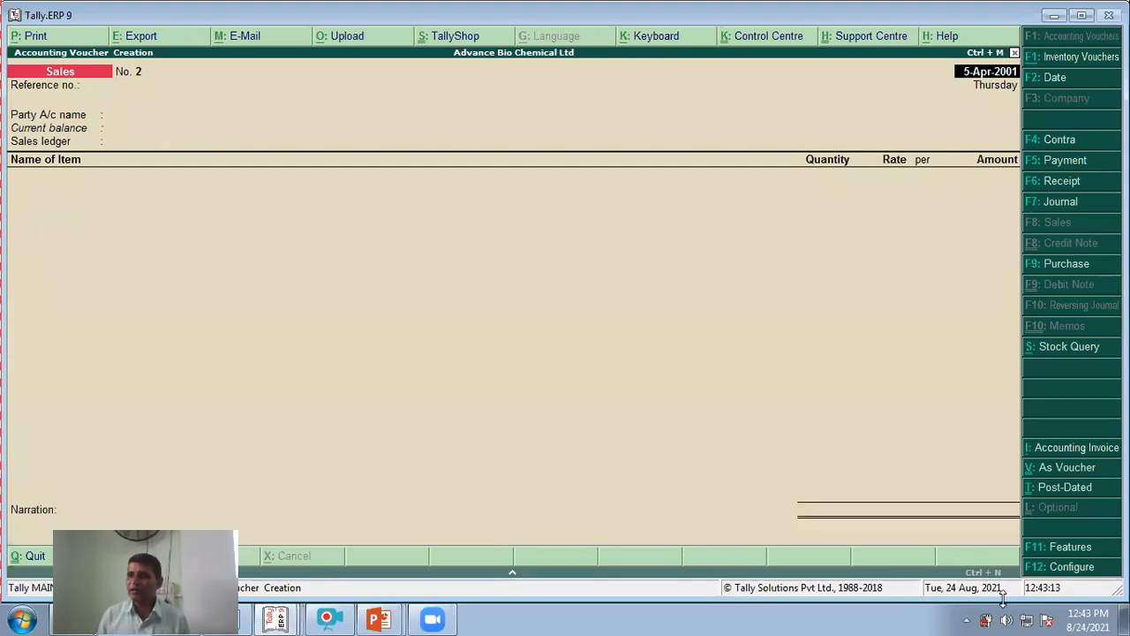
{"action": "key", "text": "Return"}
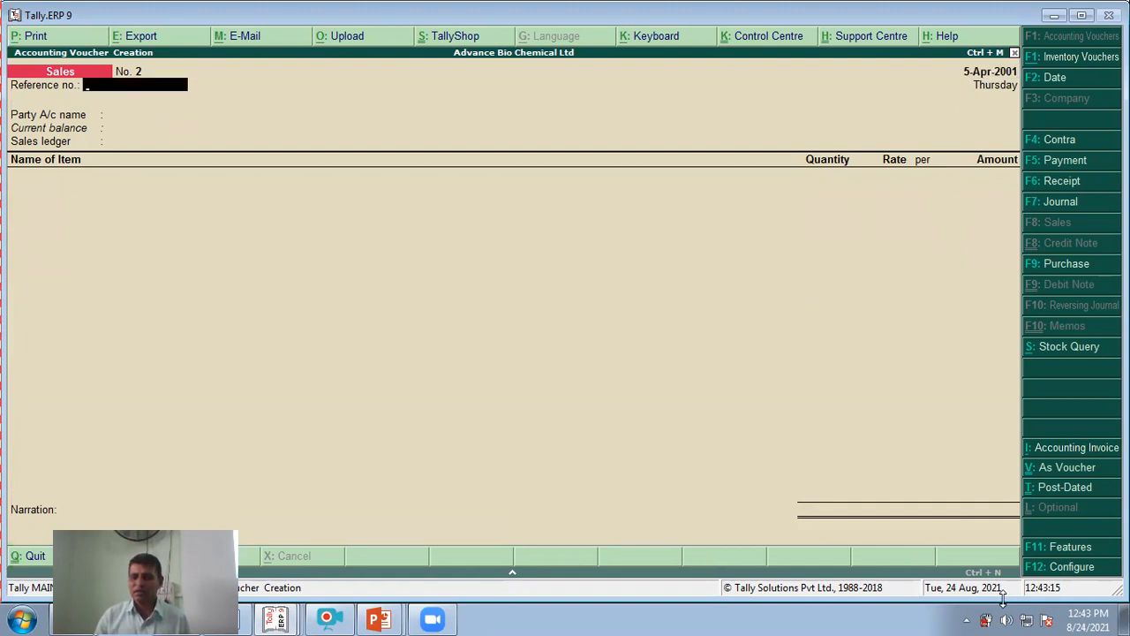
{"action": "type", "text": "565"}
{"action": "key", "text": "Return"}
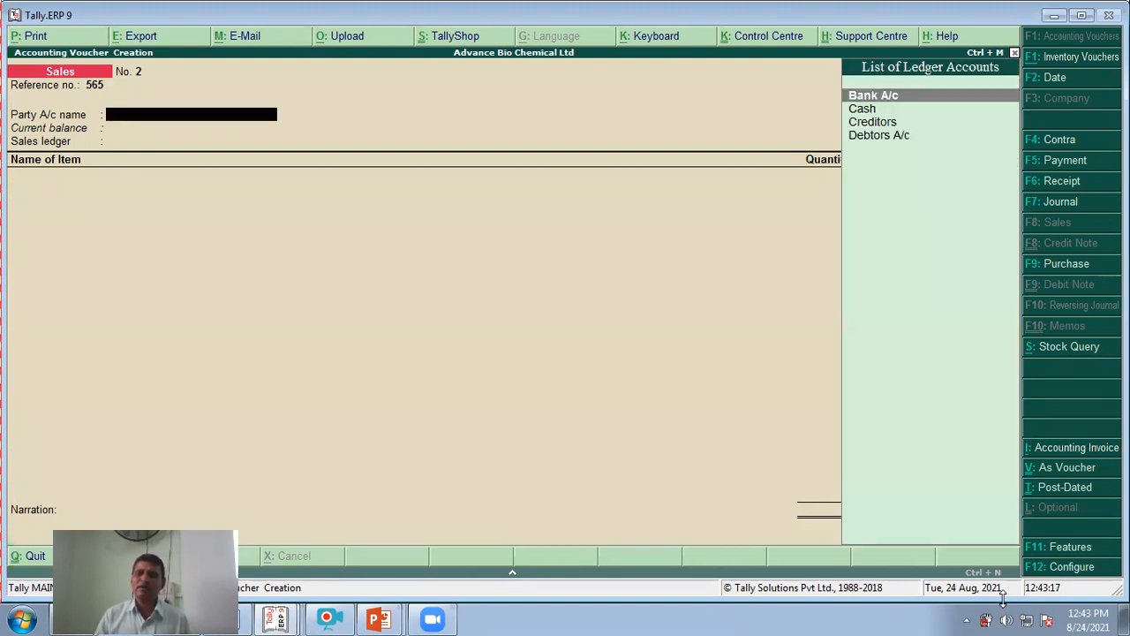
Choose Debtors A/c as the party account, keep the default despatch, order and buyer details, and select Sales A/c as the sales ledger
{"action": "key", "text": "Down"}
{"action": "key", "text": "Down"}
{"action": "key", "text": "Down"}
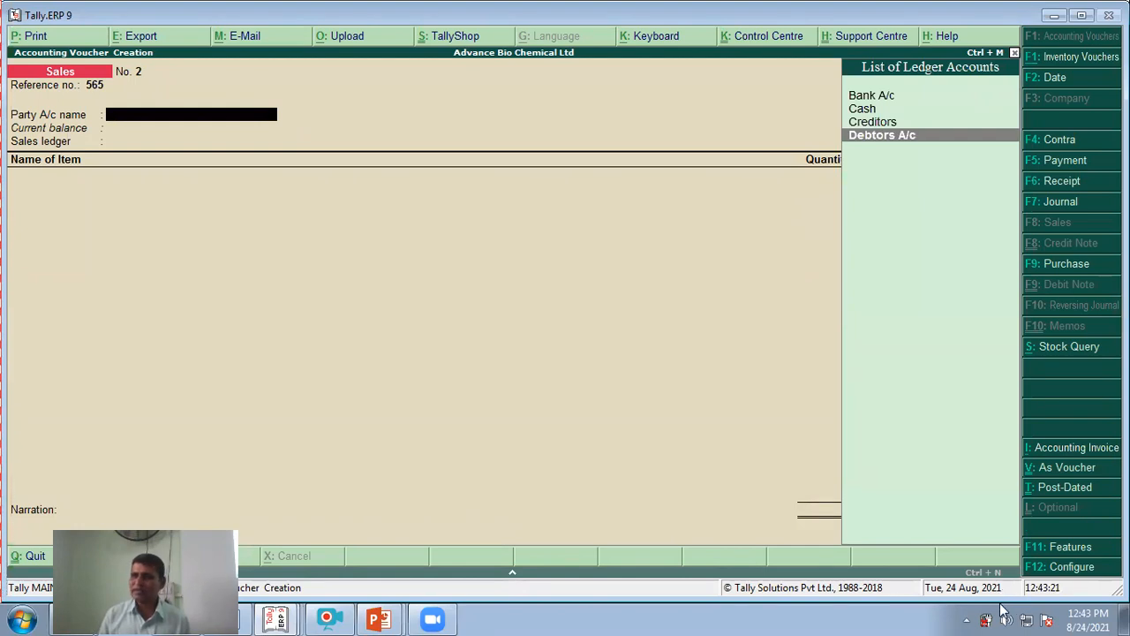
{"action": "key", "text": "Return"}
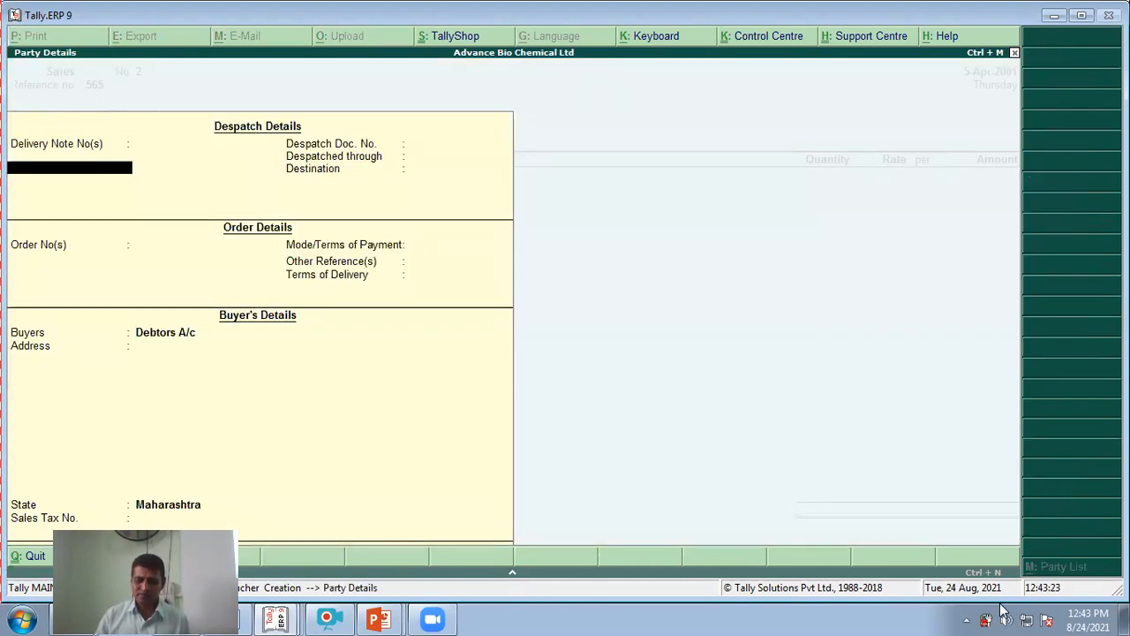
{"action": "key", "text": "Return"}
{"action": "key", "text": "Return"}
{"action": "key", "text": "Return"}
{"action": "key", "text": "Return"}
{"action": "key", "text": "Return"}
{"action": "key", "text": "Return"}
{"action": "key", "text": "Return"}
{"action": "key", "text": "Return"}
{"action": "key", "text": "Return"}
{"action": "key", "text": "Return"}
{"action": "key", "text": "Return"}
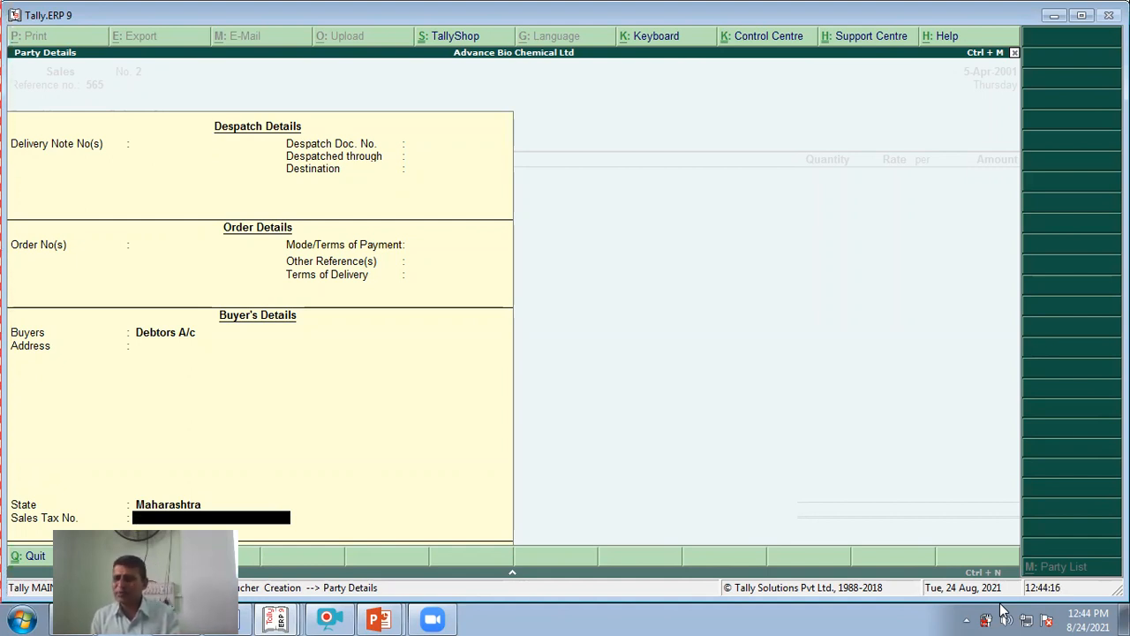
{"action": "key", "text": "Return"}
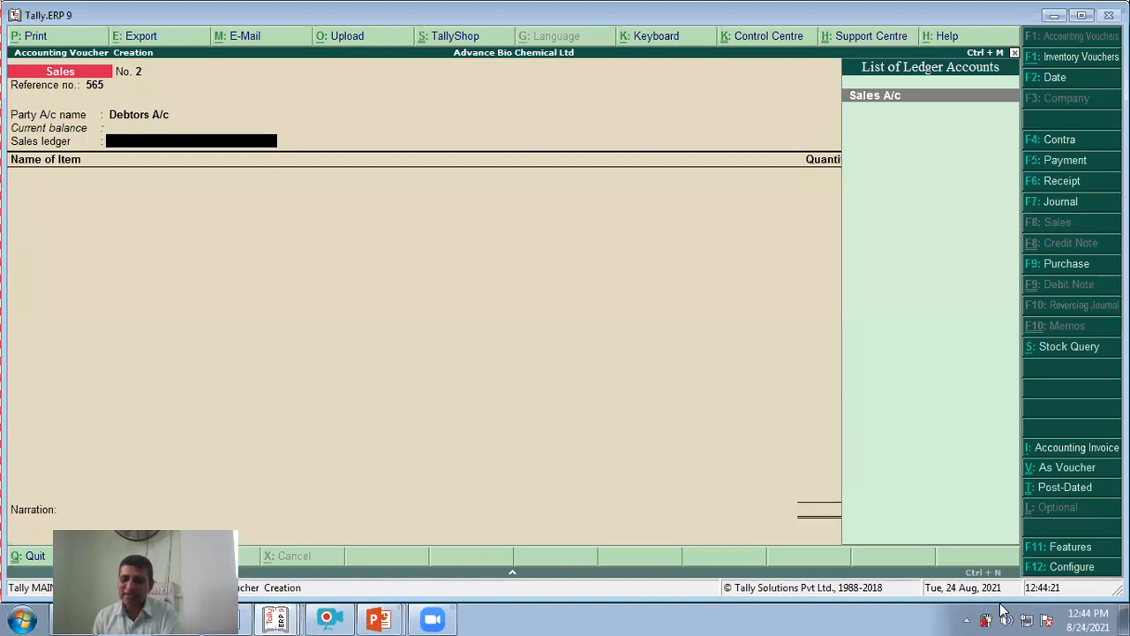
{"action": "key", "text": "Return"}
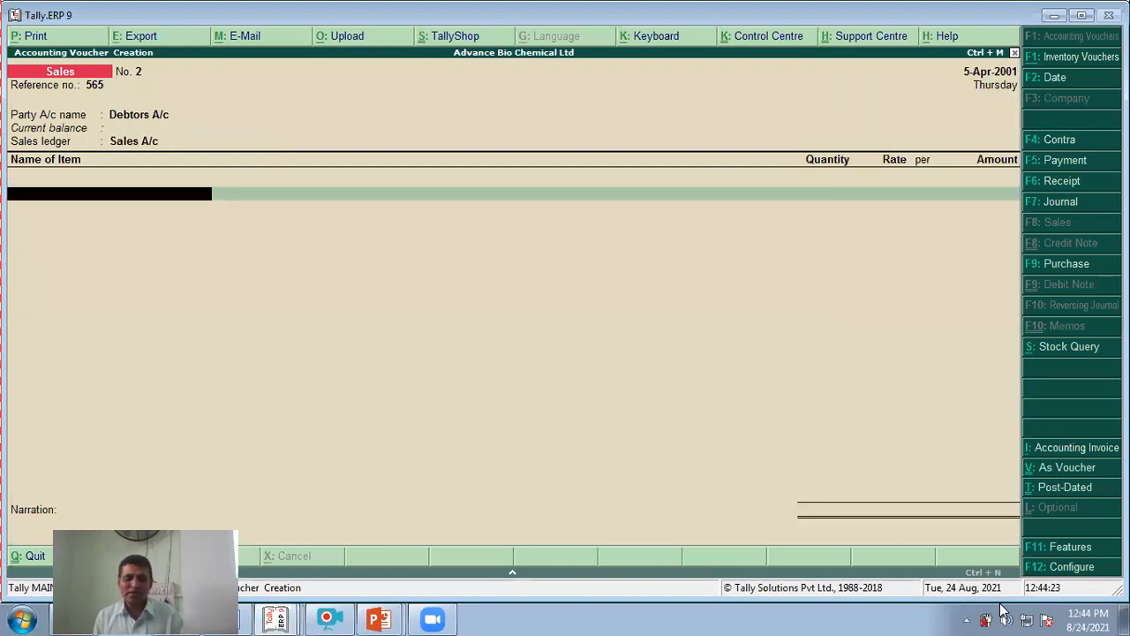
Add the stock item LET Tubes to the sales voucher with a quantity of 60 Nos
{"action": "type", "text": "L"}
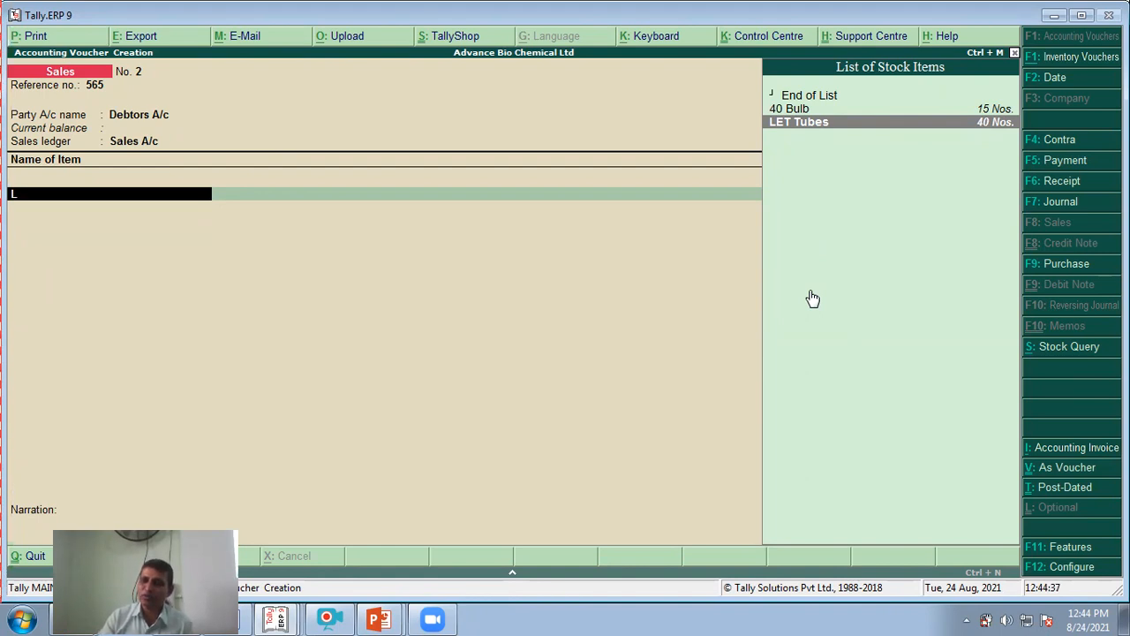
{"action": "key", "text": "Return"}
{"action": "type", "text": "60"}
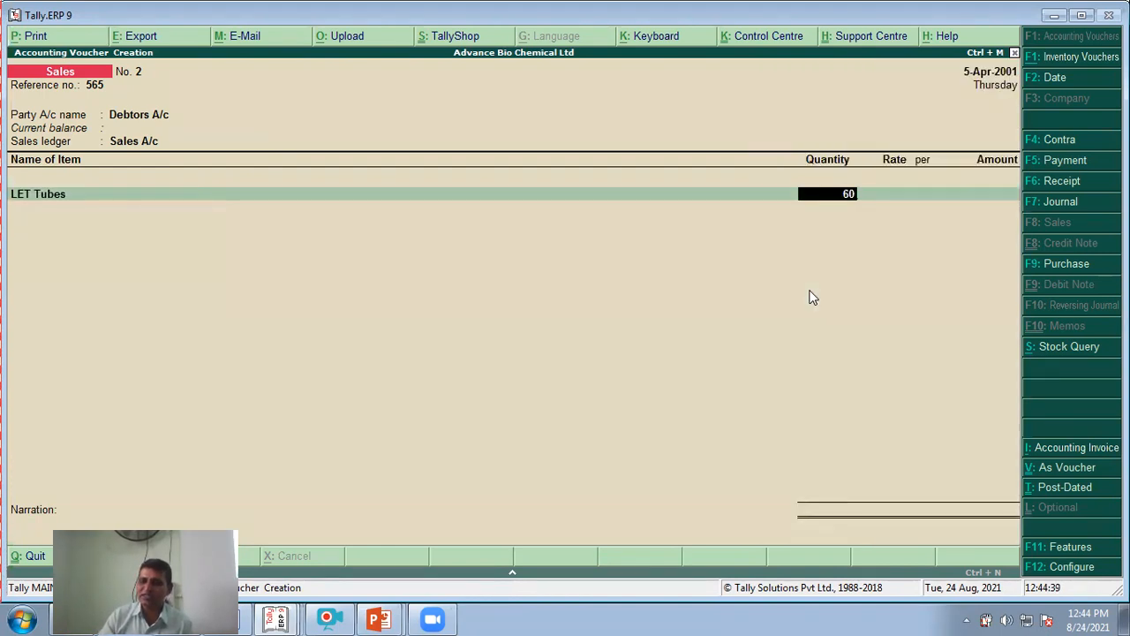
{"action": "key", "text": "Return"}
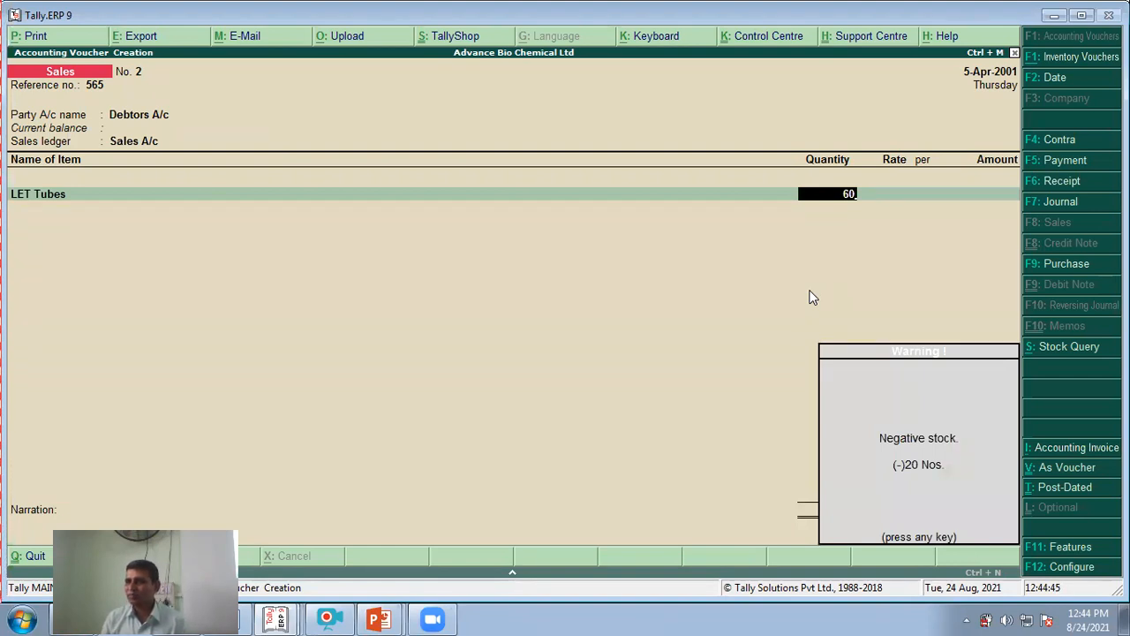
{"action": "key", "text": "Return"}
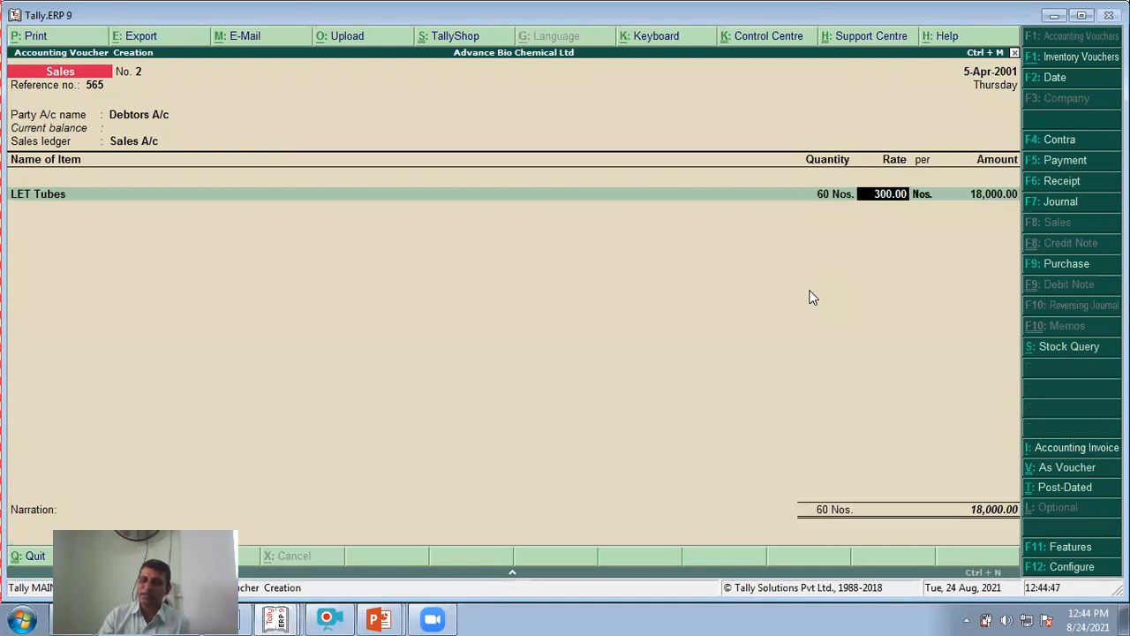
Change the LET Tubes quantity to 20 Nos
{"action": "key", "text": "BackSpace"}
{"action": "key", "text": "BackSpace"}
{"action": "key", "text": "BackSpace"}
{"action": "type", "text": "40"}
{"action": "key", "text": "BackSpace"}
{"action": "key", "text": "BackSpace"}
{"action": "type", "text": "20"}
{"action": "key", "text": "Return"}
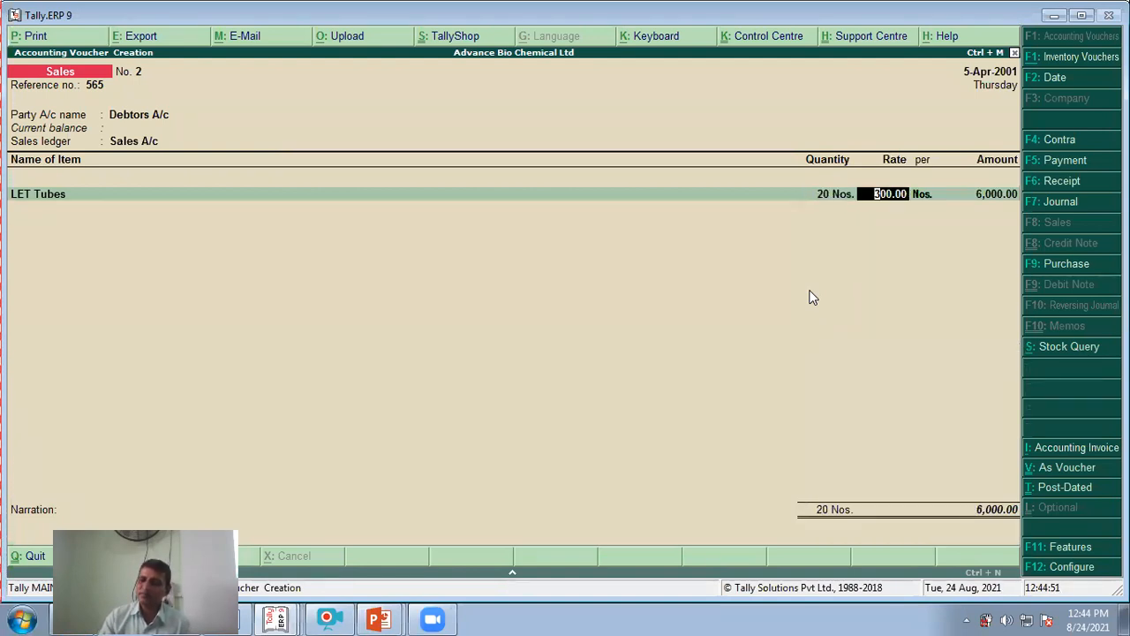
Set the LET Tubes rate to 280.00 per Nos. and complete the item line
{"action": "key", "text": "Return"}
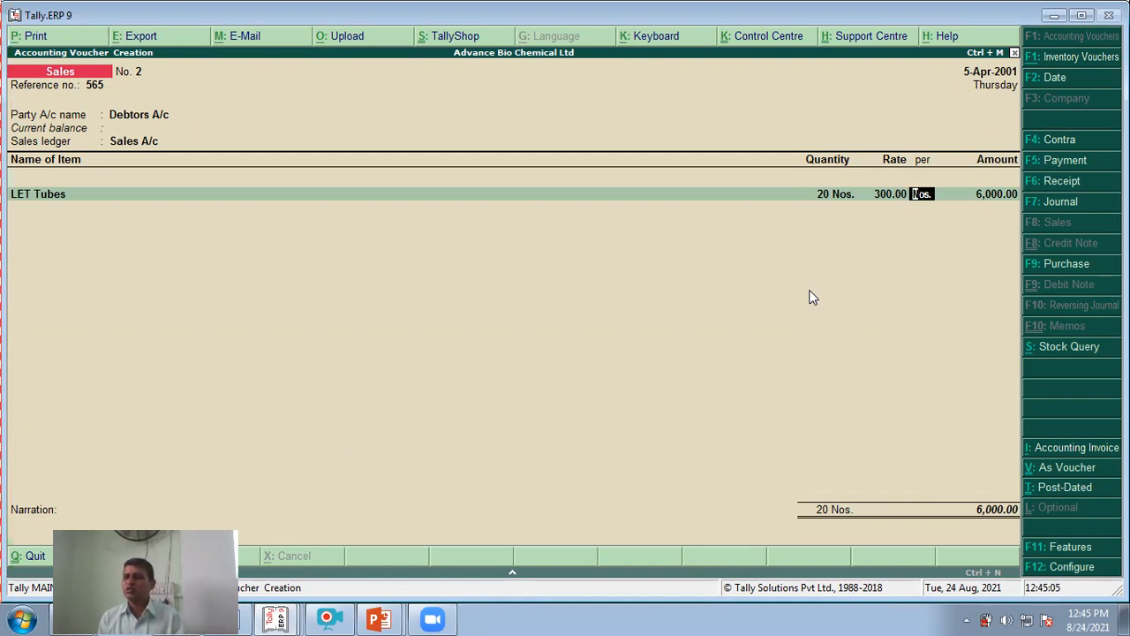
{"action": "key", "text": "BackSpace"}
{"action": "type", "text": "280"}
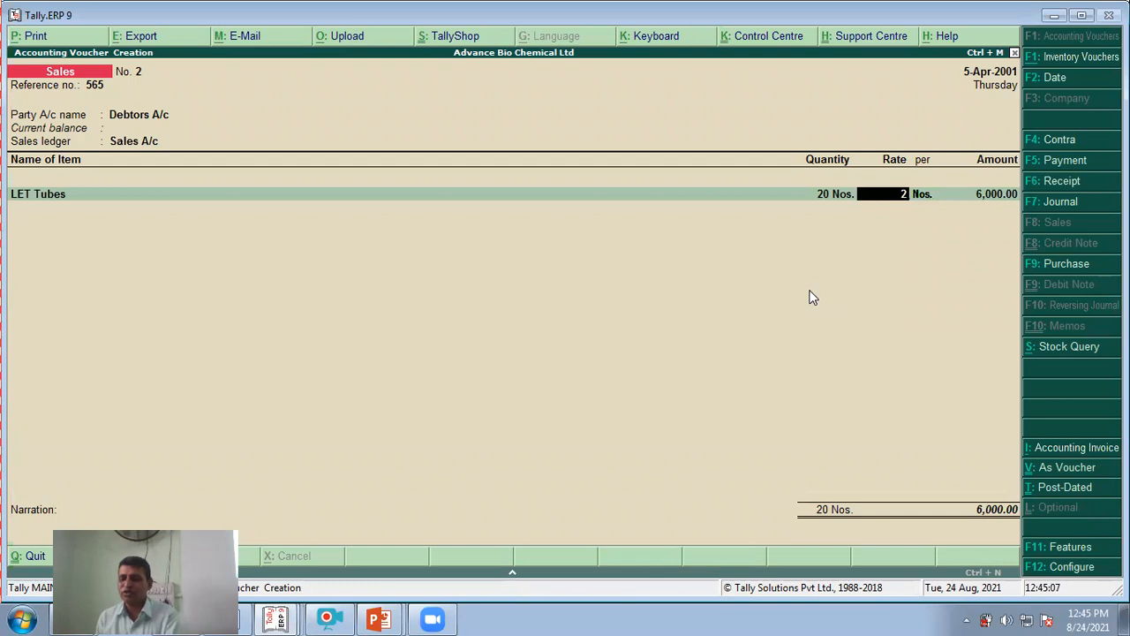
{"action": "key", "text": "Return"}
{"action": "key", "text": "Return"}
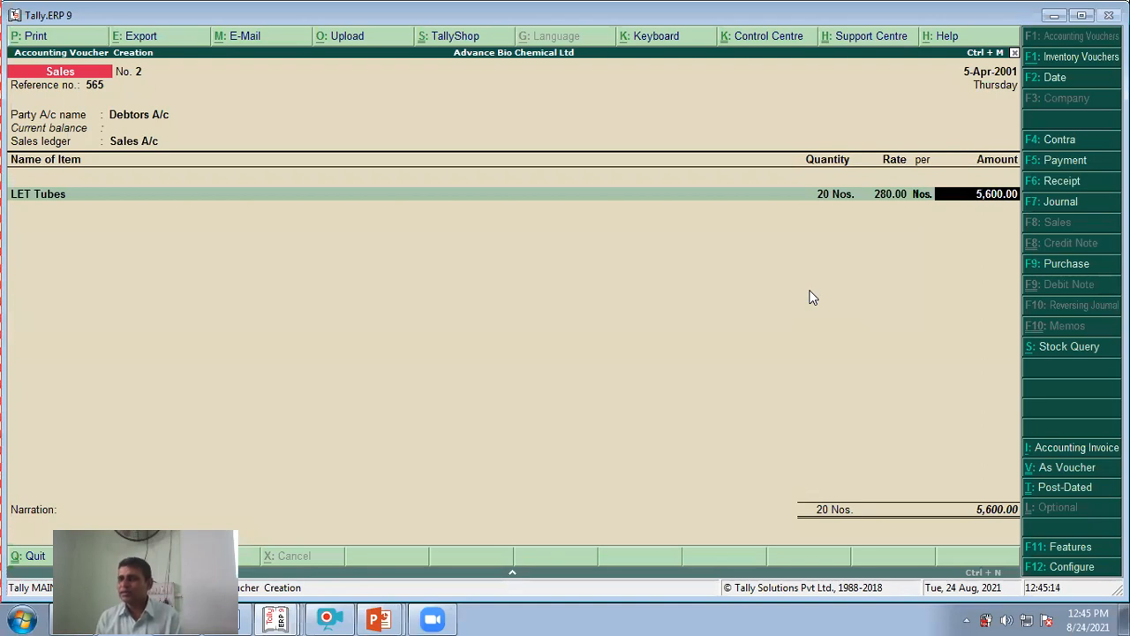
{"action": "key", "text": "Return"}
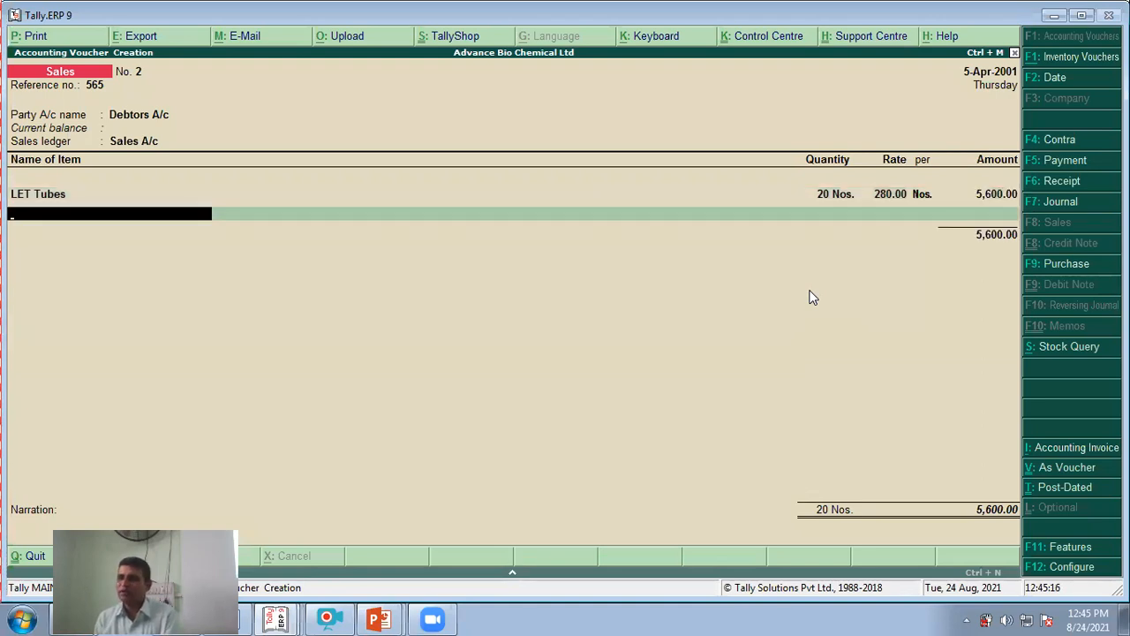
Add the stock item 40 Bulb to the sales voucher with quantity 10 Nos. at a rate of 68.00
{"action": "type", "text": "B"}
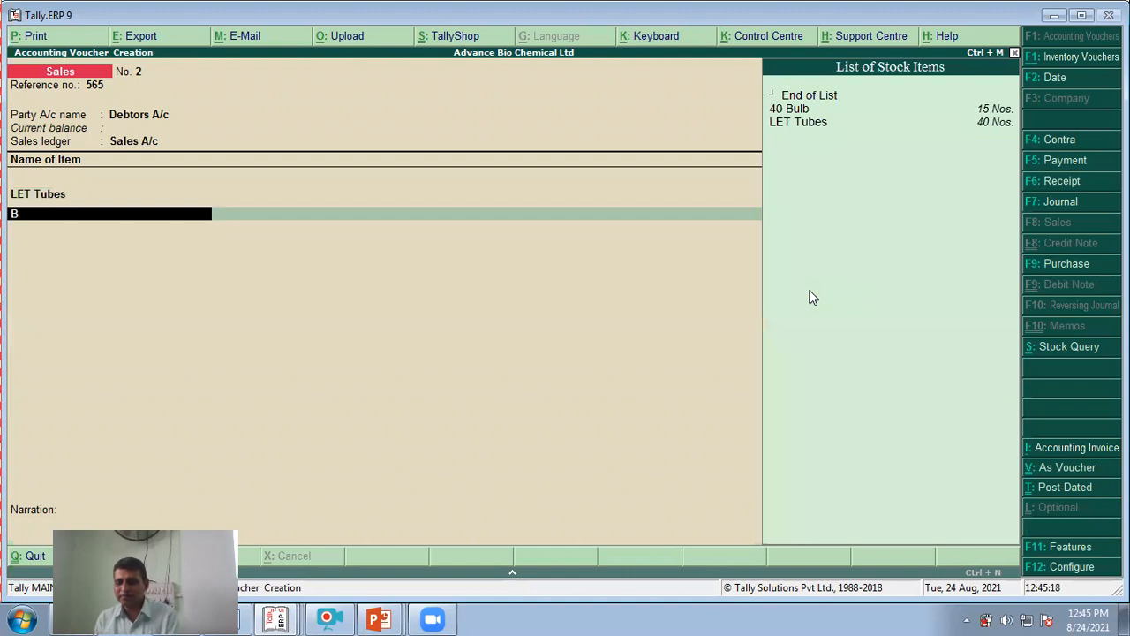
{"action": "key", "text": "Down"}
{"action": "key", "text": "Down"}
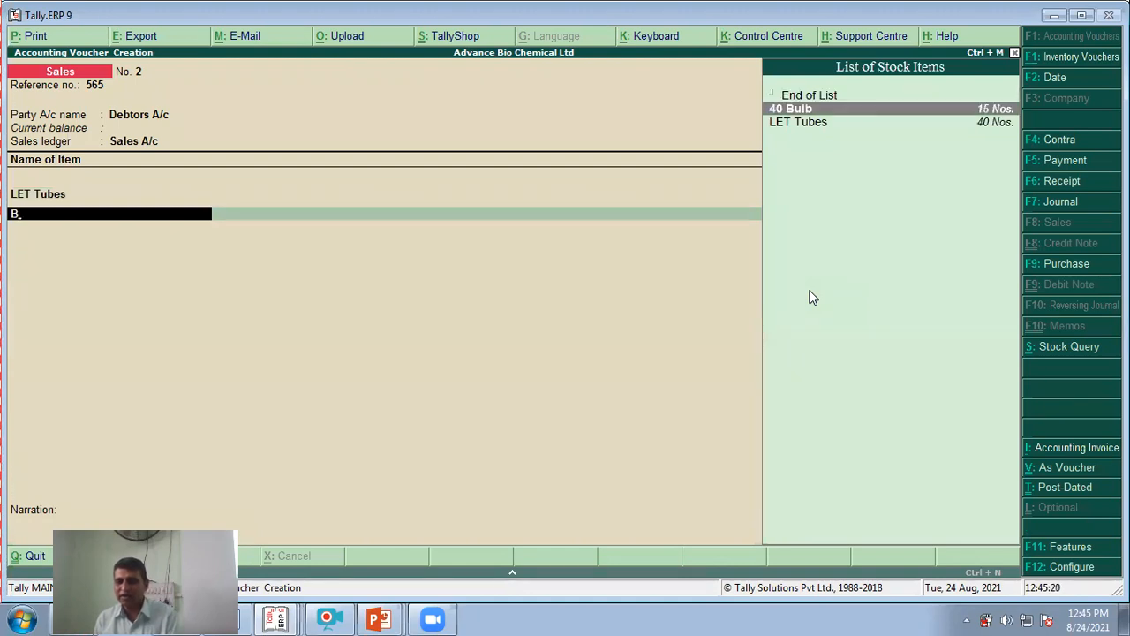
{"action": "key", "text": "Return"}
{"action": "type", "text": "10"}
{"action": "key", "text": "Return"}
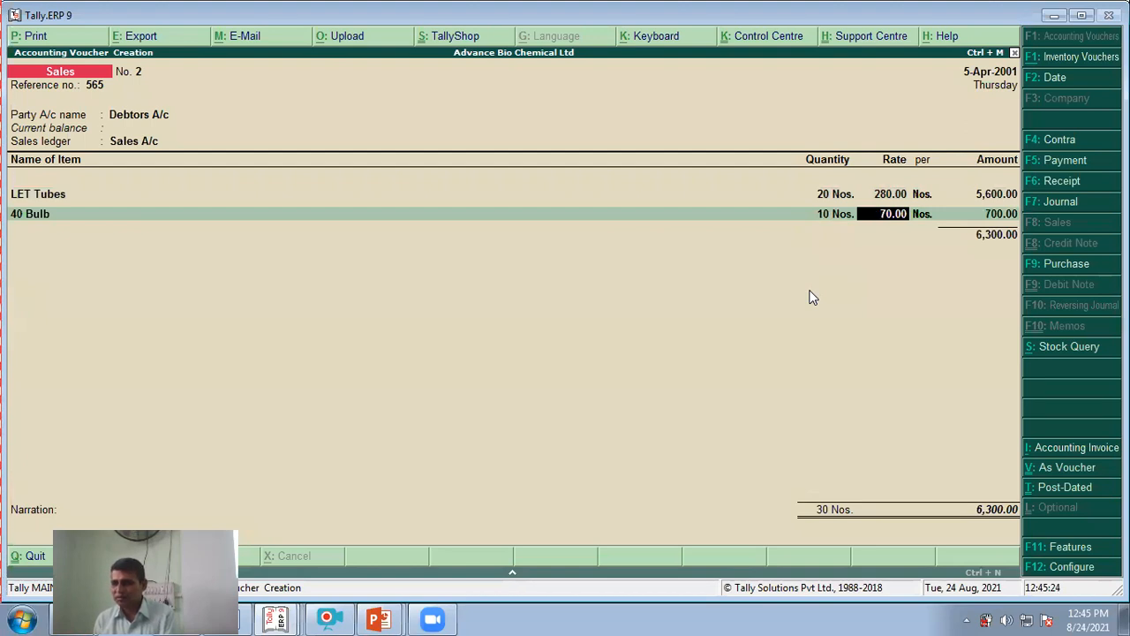
{"action": "type", "text": "68"}
{"action": "key", "text": "Return"}
{"action": "key", "text": "Return"}
{"action": "key", "text": "Return"}
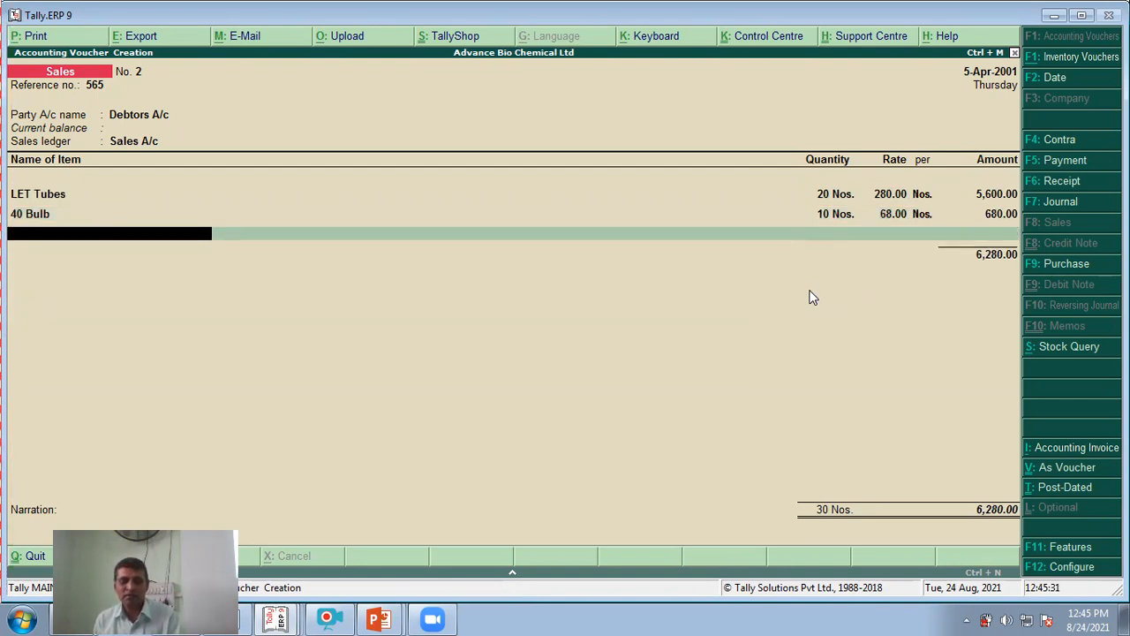
Add the stock item 3 Core Wire with quantity 200 mtr. at a rate of 15.00, and end the item and ledger lists
{"action": "type", "text": "3"}
{"action": "key", "text": "Return"}
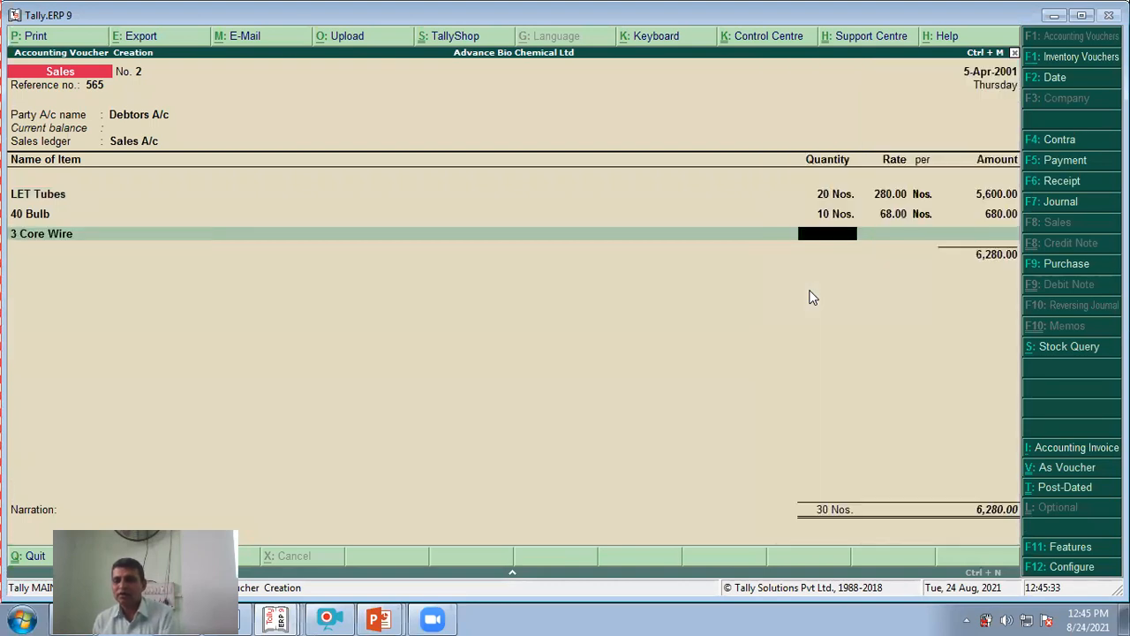
{"action": "type", "text": "200"}
{"action": "key", "text": "Return"}
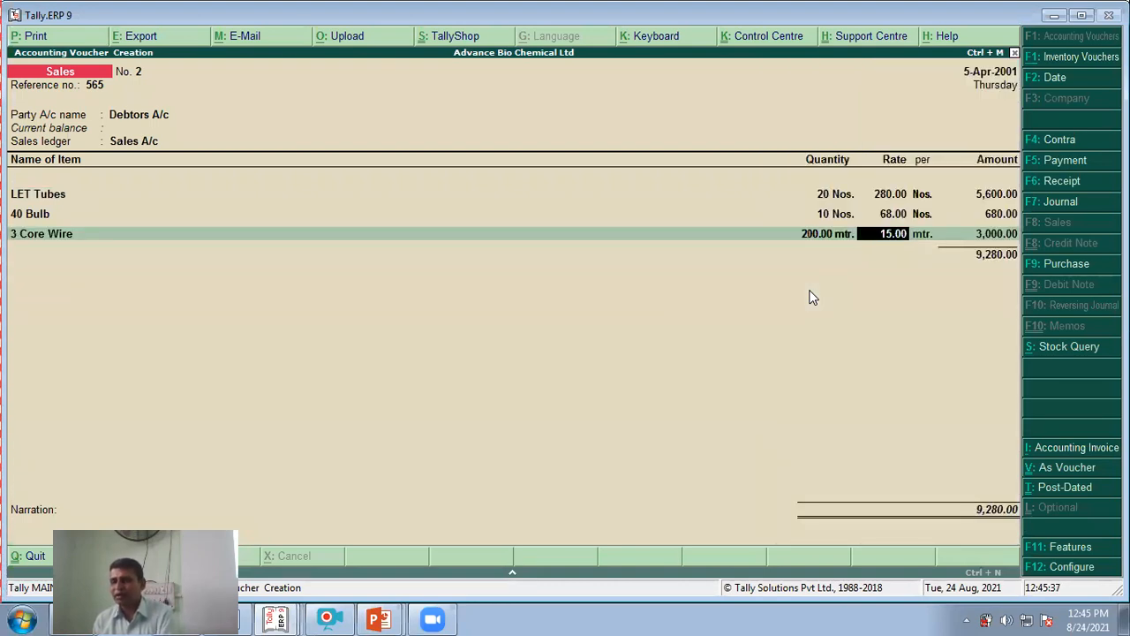
{"action": "key", "text": "Return"}
{"action": "key", "text": "Return"}
{"action": "key", "text": "Return"}
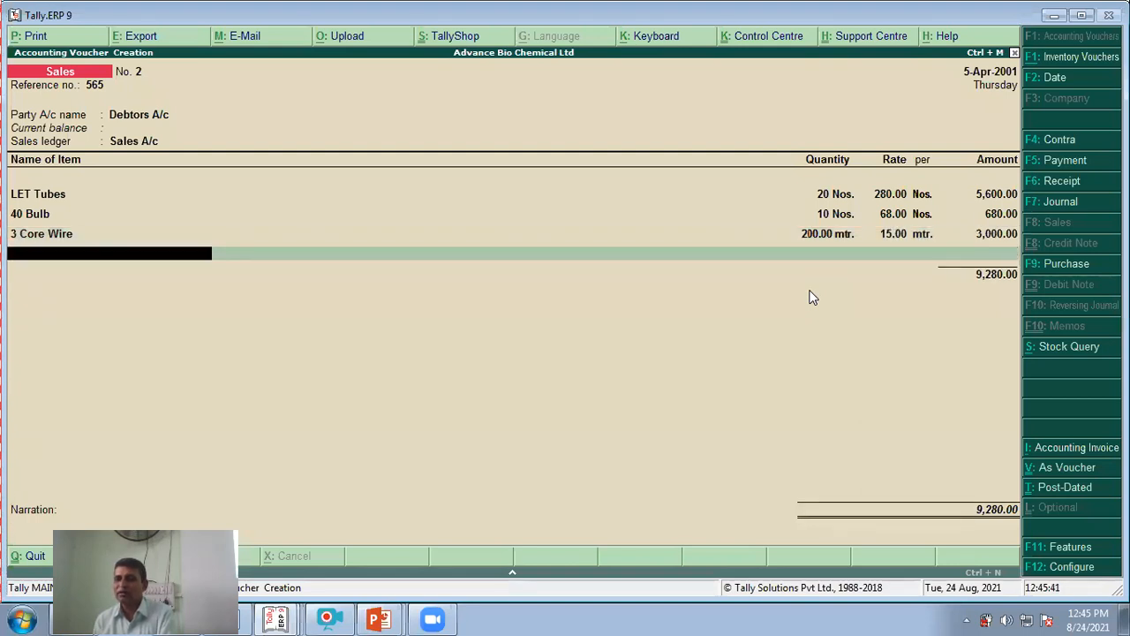
{"action": "key", "text": "Return"}
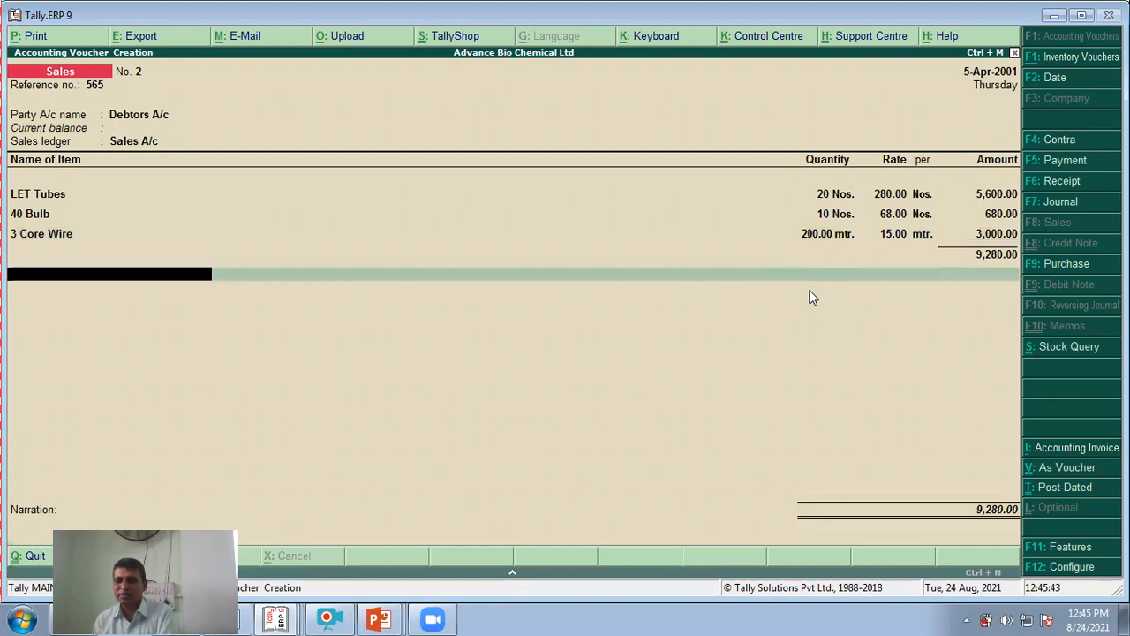
{"action": "key", "text": "Return"}
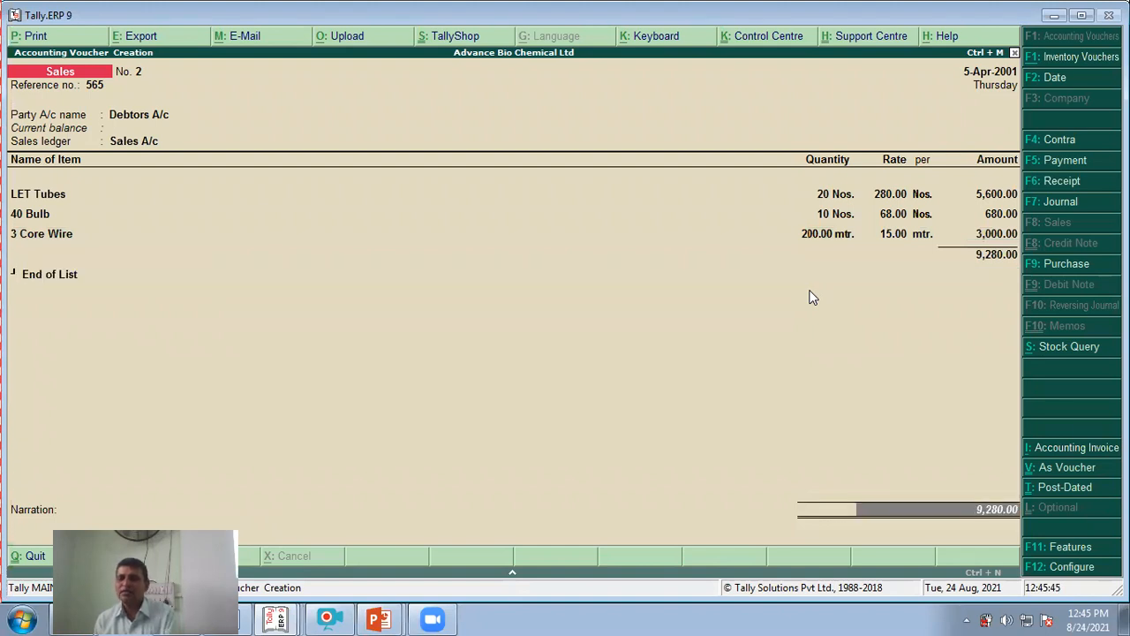
Allocate the full Debtors A/c amount to New Ref 565 with a 15-day credit period as a debit
{"action": "key", "text": "Return"}
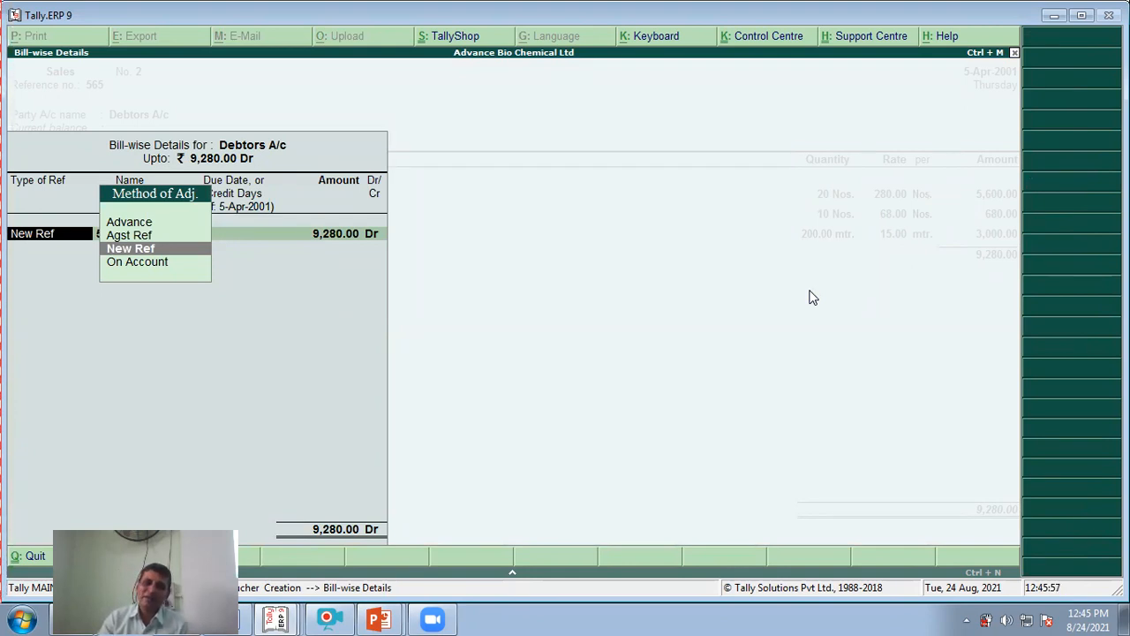
{"action": "key", "text": "Return"}
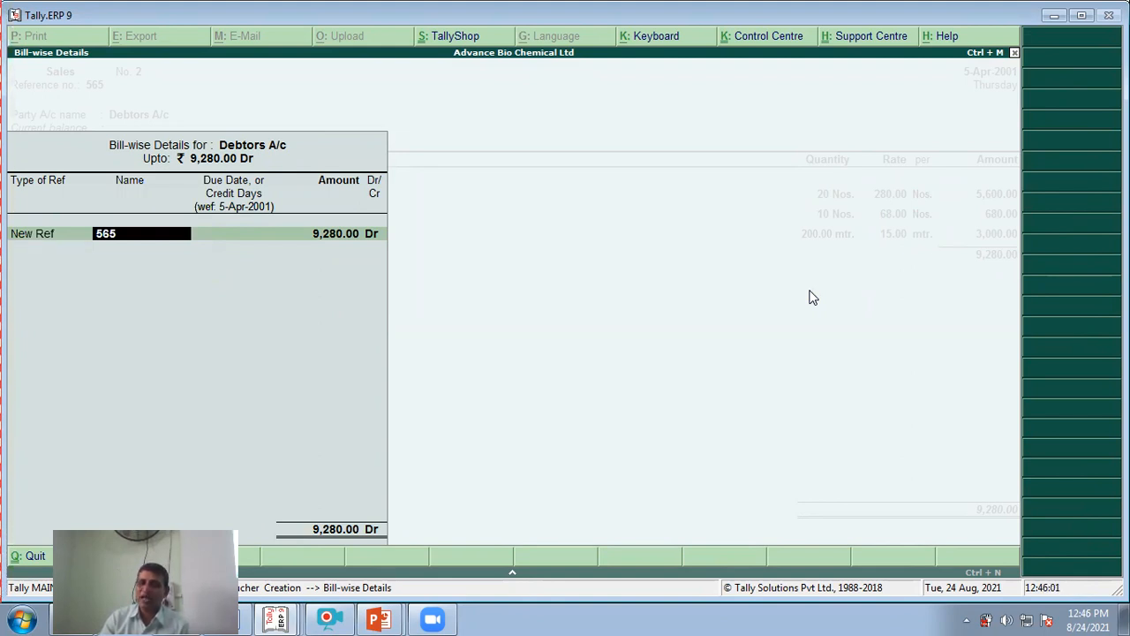
{"action": "key", "text": "Return"}
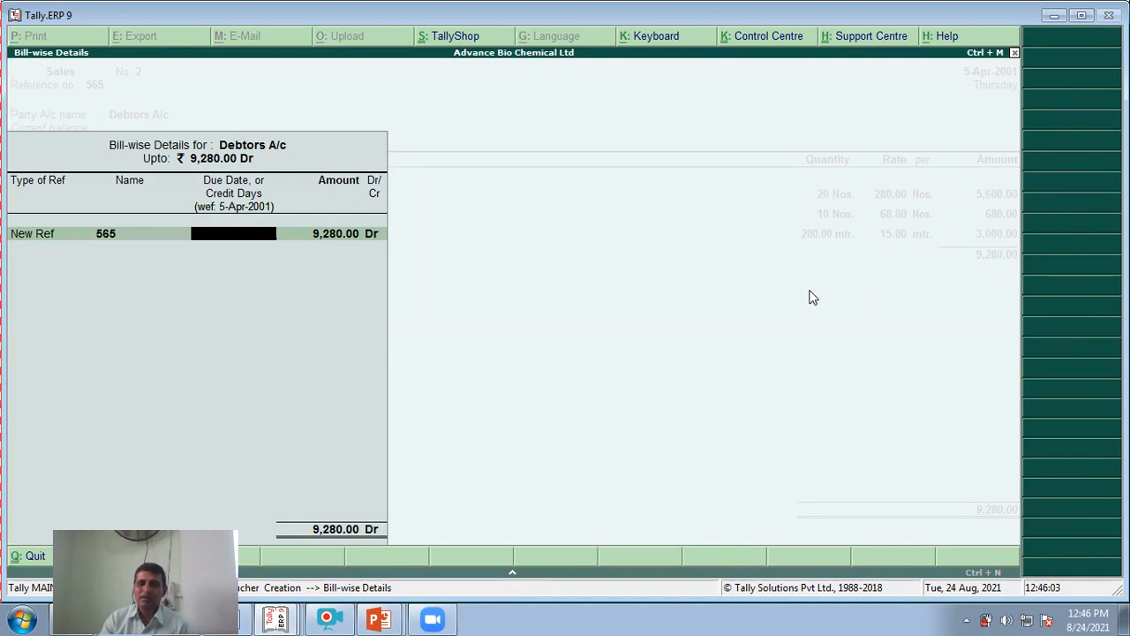
{"action": "type", "text": "15"}
{"action": "key", "text": "Return"}
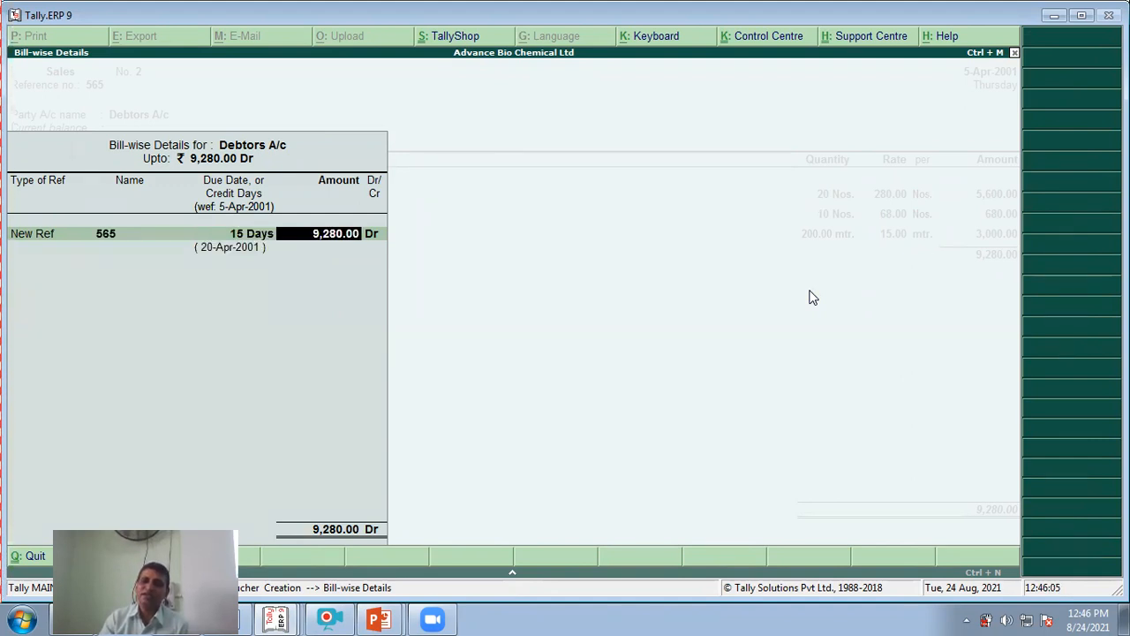
{"action": "key", "text": "Return"}
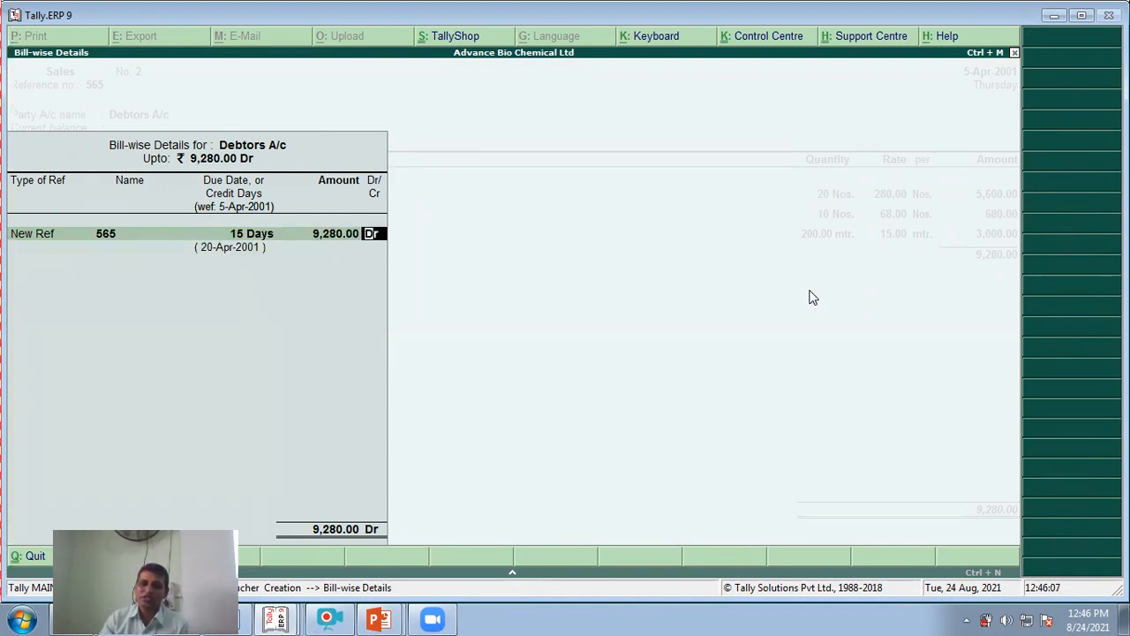
{"action": "key", "text": "Return"}
Enter the narration "being credit sales" and save the sales voucher
{"action": "type", "text": "being credit sales"}
{"action": "key", "text": "Return"}
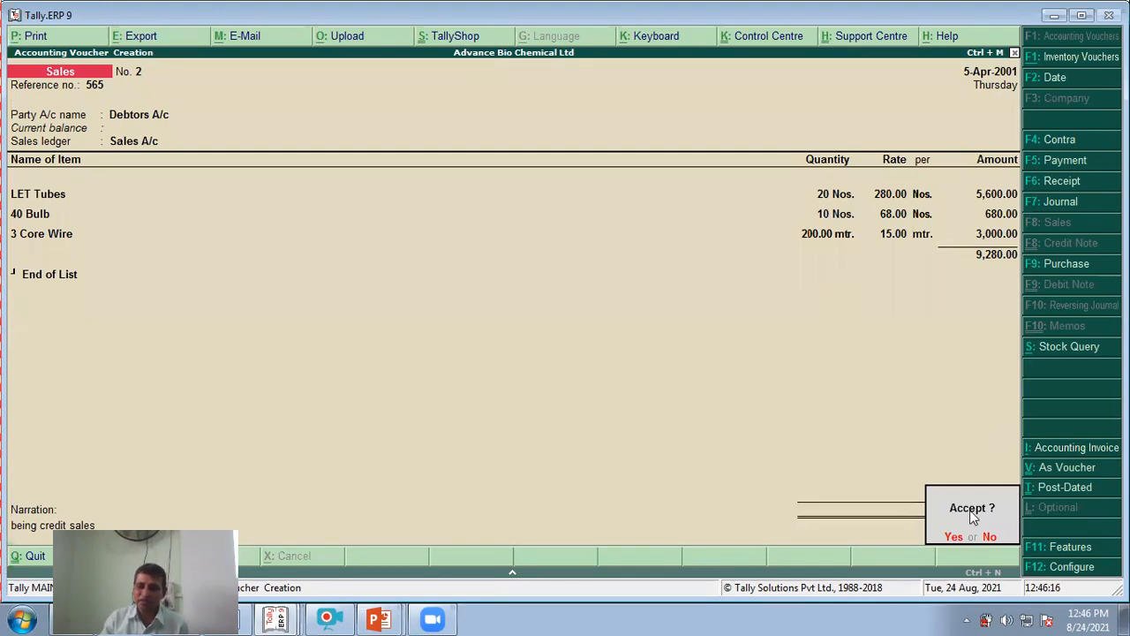
{"action": "left_click", "coordinate": [951, 537]}
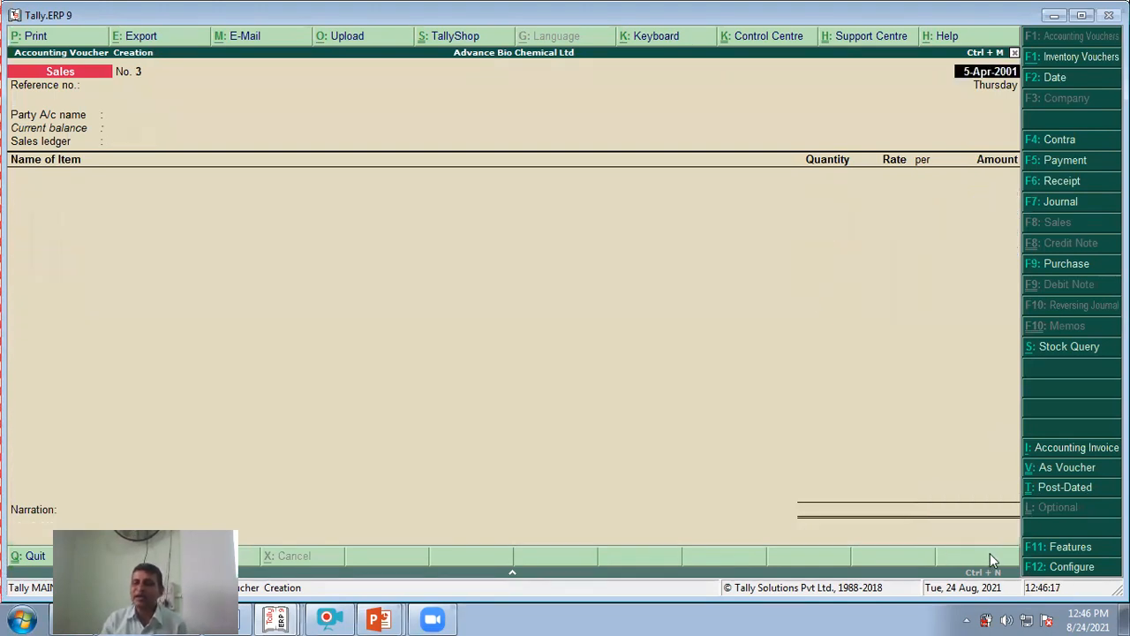
Leave the blank sales voucher without saving it and open the Stock Summary report
{"action": "left_click", "coordinate": [330, 615]}
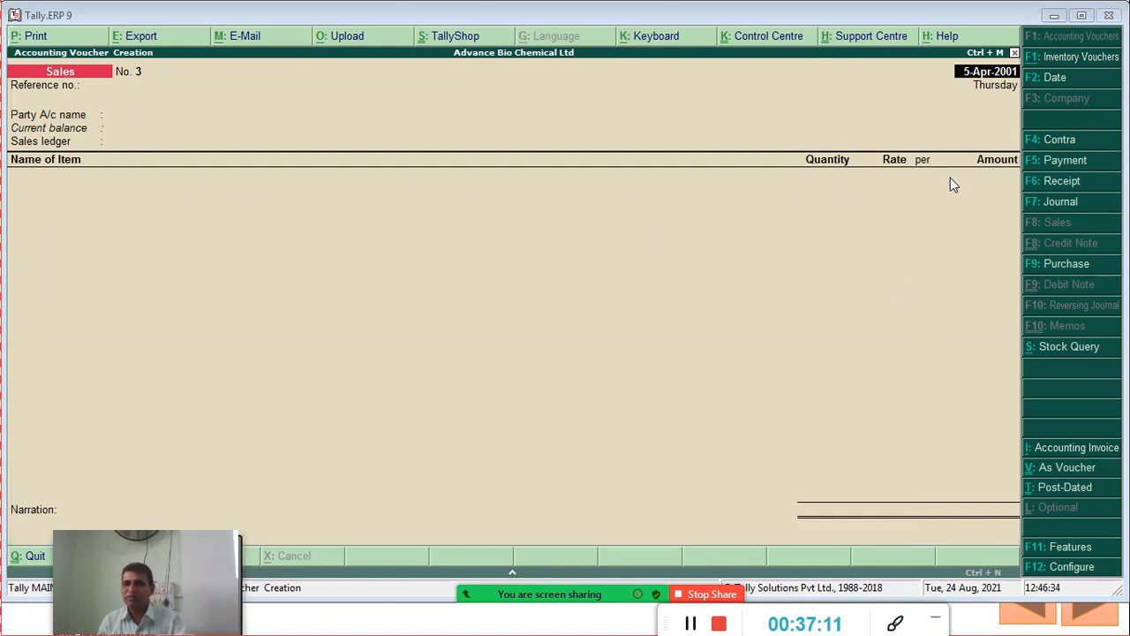
{"action": "left_click", "coordinate": [755, 244]}
{"action": "key", "text": "Escape"}
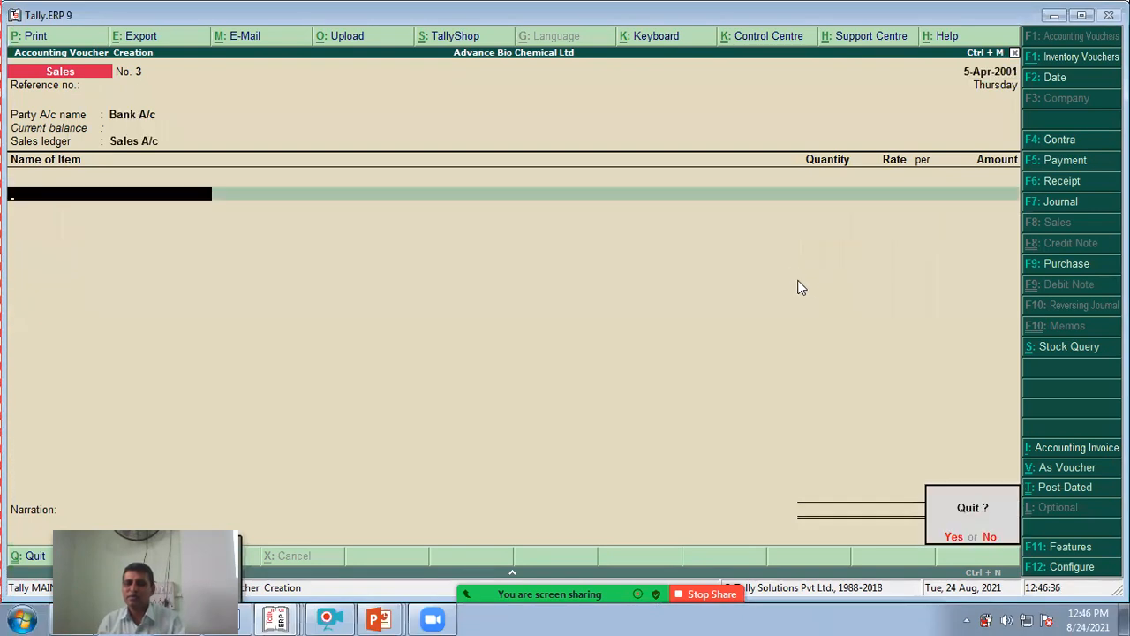
{"action": "key", "text": "y"}
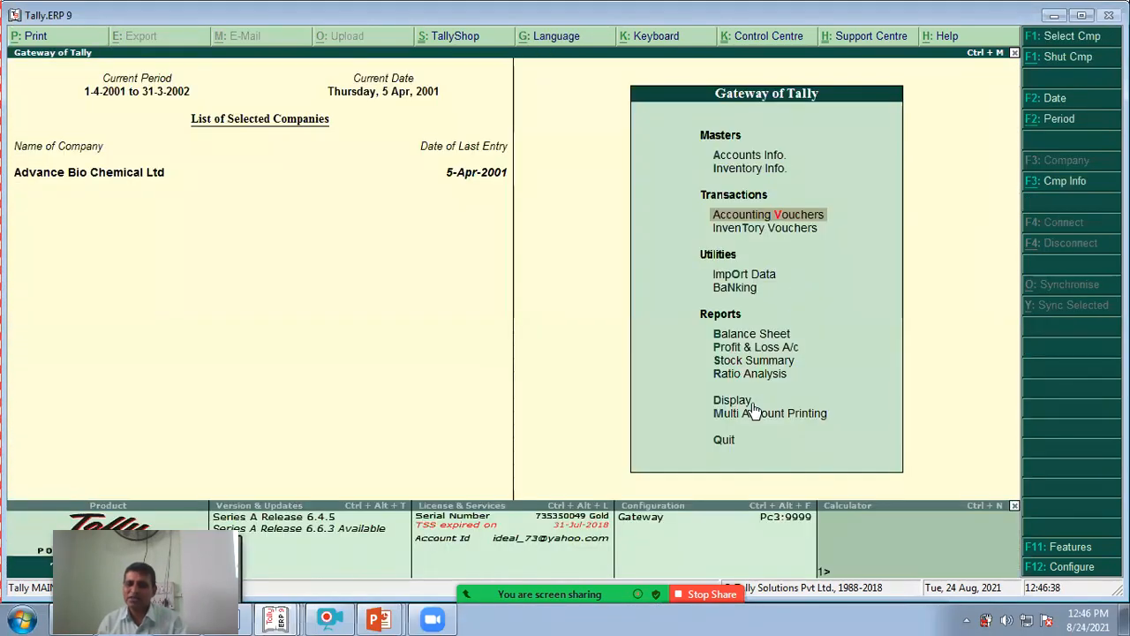
{"action": "left_click", "coordinate": [755, 362]}
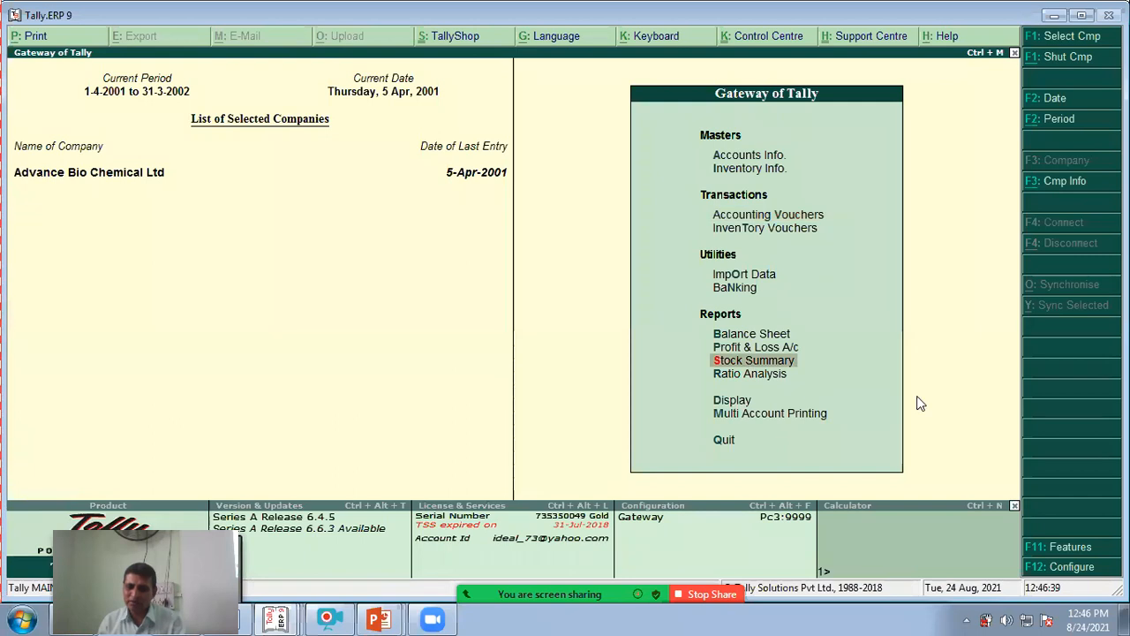
{"action": "key", "text": "Return"}
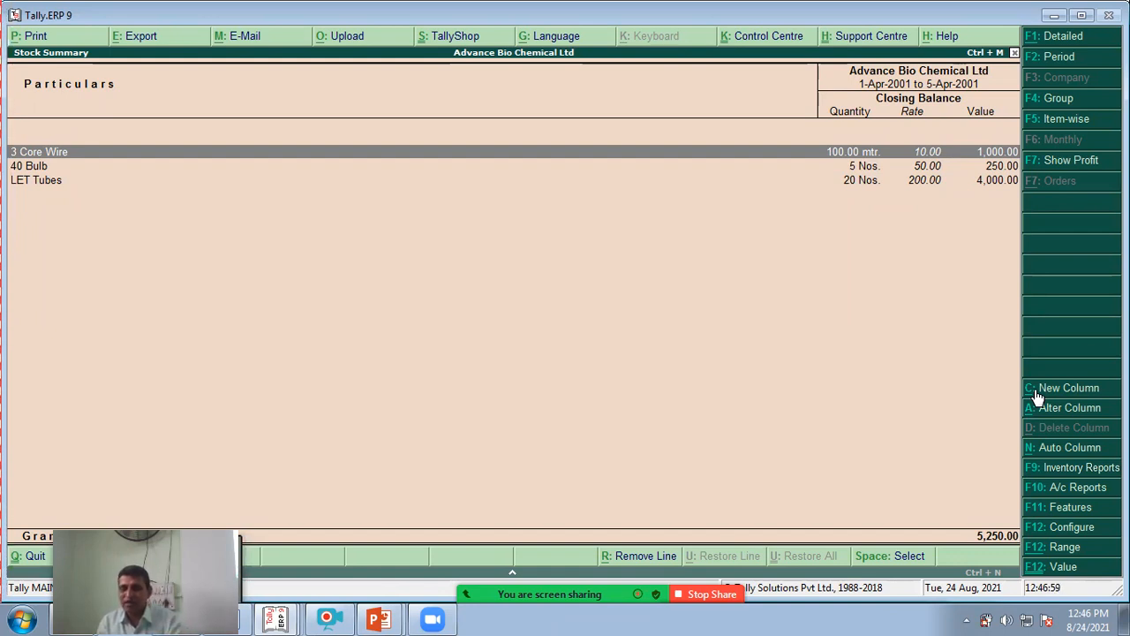
Examine the closing quantity, rate and value of 3 Core Wire, 40 Bulb and LET Tubes, and close the report
{"action": "key", "text": "Down"}
{"action": "key", "text": "Down"}
{"action": "key", "text": "Up"}
{"action": "key", "text": "Up"}
{"action": "key", "text": "Down"}
{"action": "key", "text": "Up"}
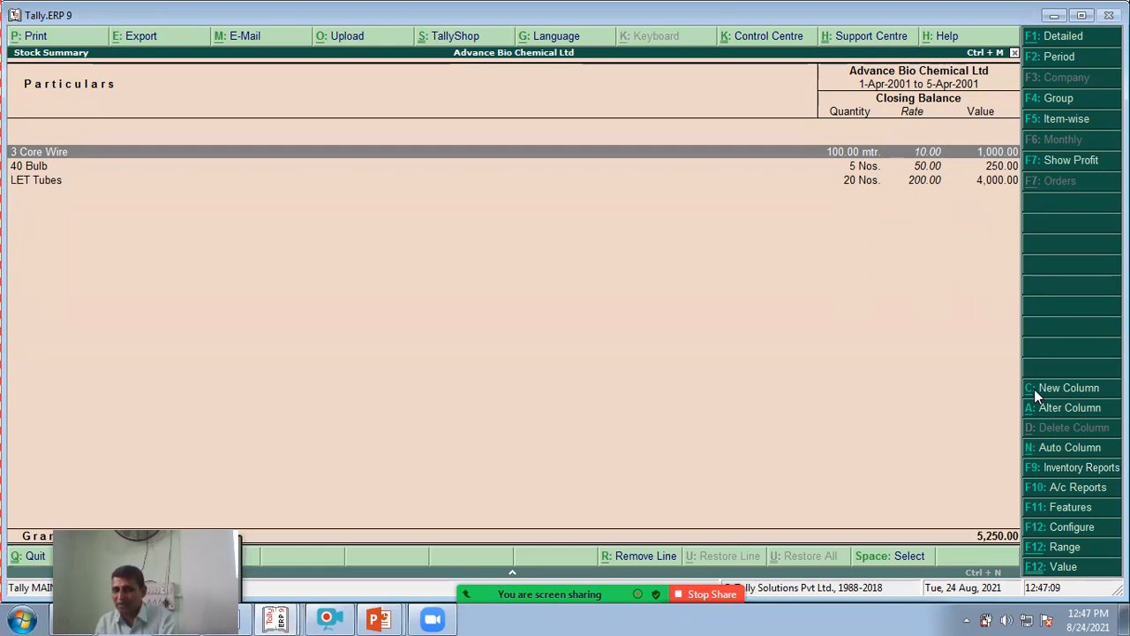
{"action": "key", "text": "Down"}
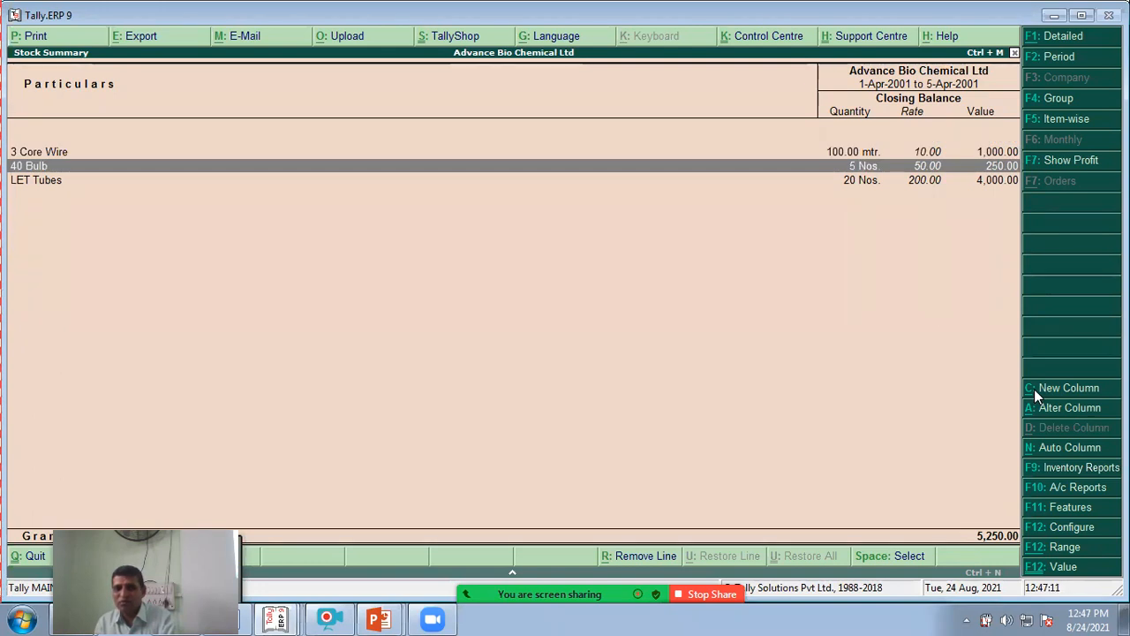
{"action": "key", "text": "Down"}
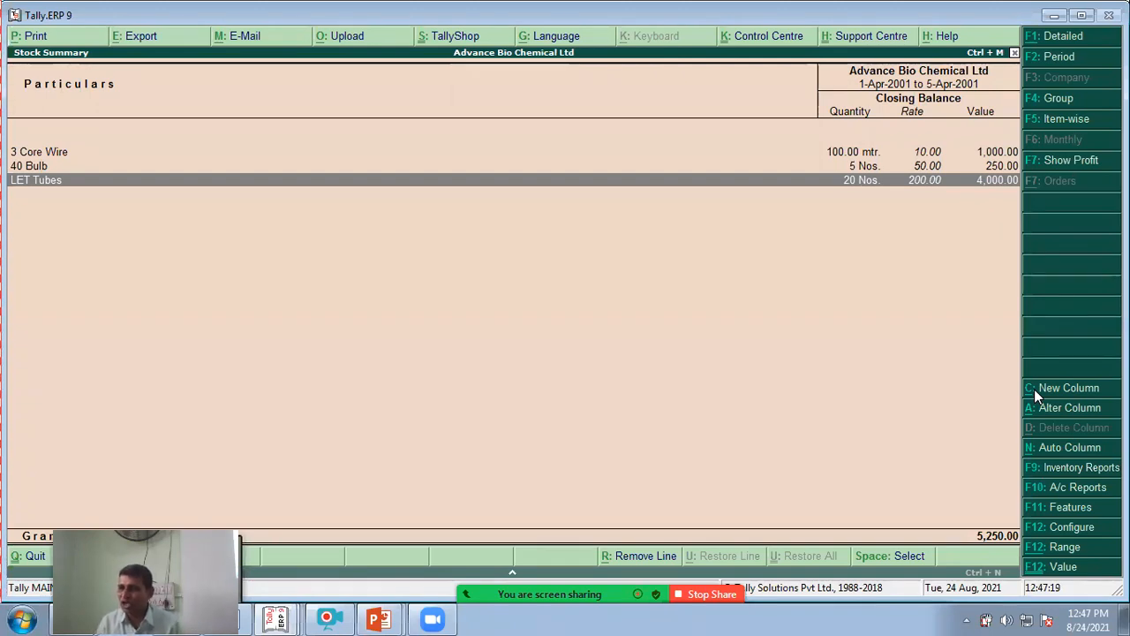
{"action": "key", "text": "Escape"}
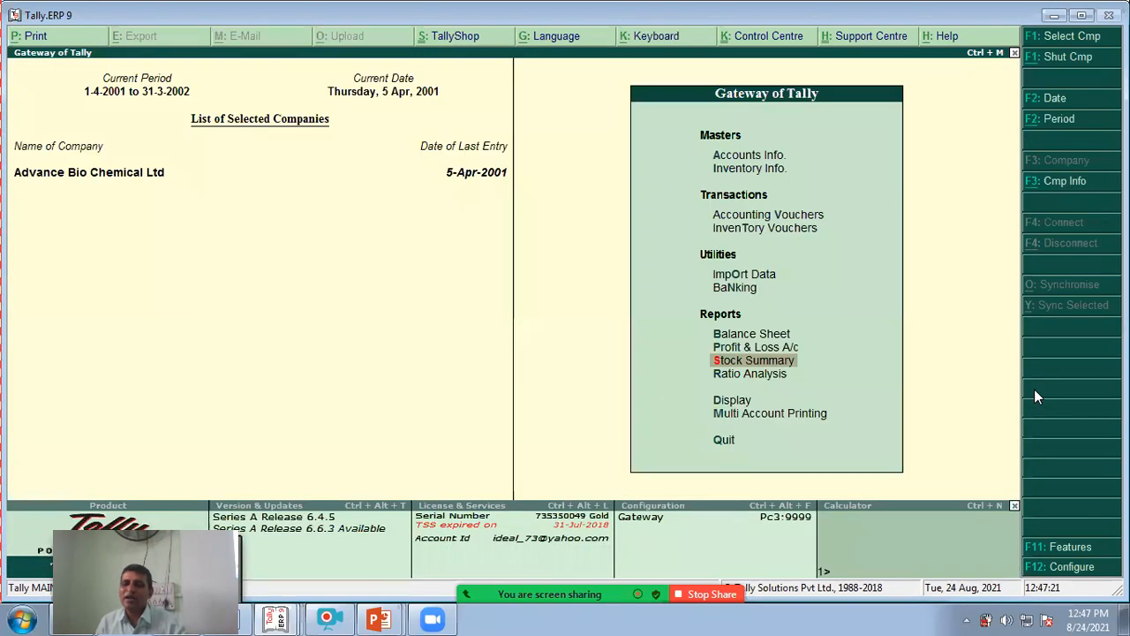
Review the Profit & Loss A/c in detailed form, including the opening stock breakdown, and return to the Gateway of Tally
{"action": "left_click", "coordinate": [746, 347]}
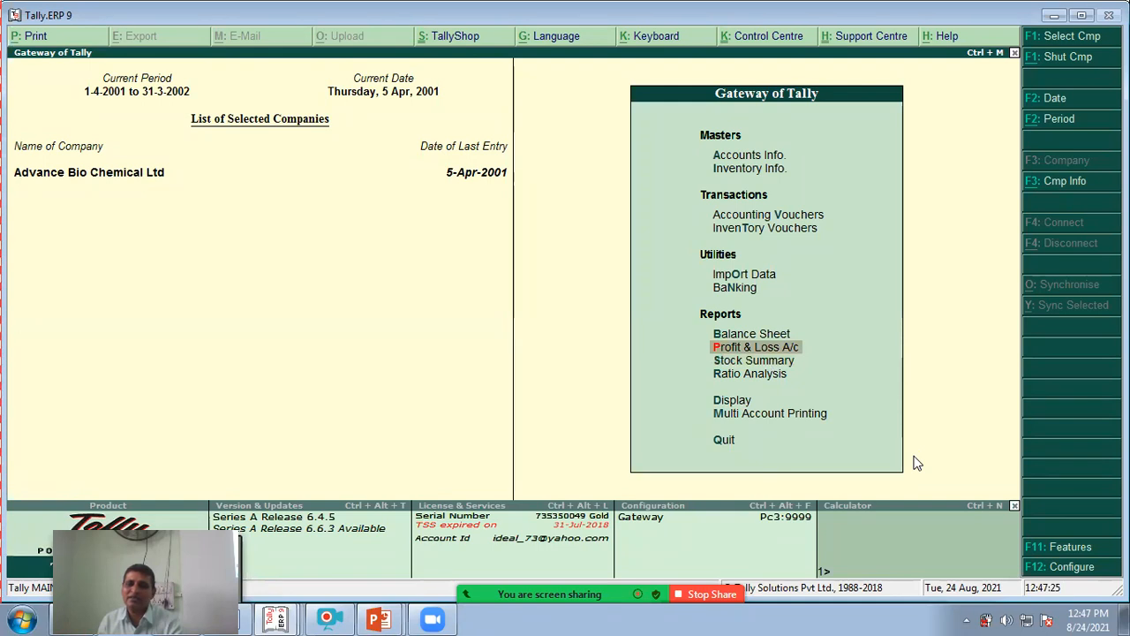
{"action": "key", "text": "Return"}
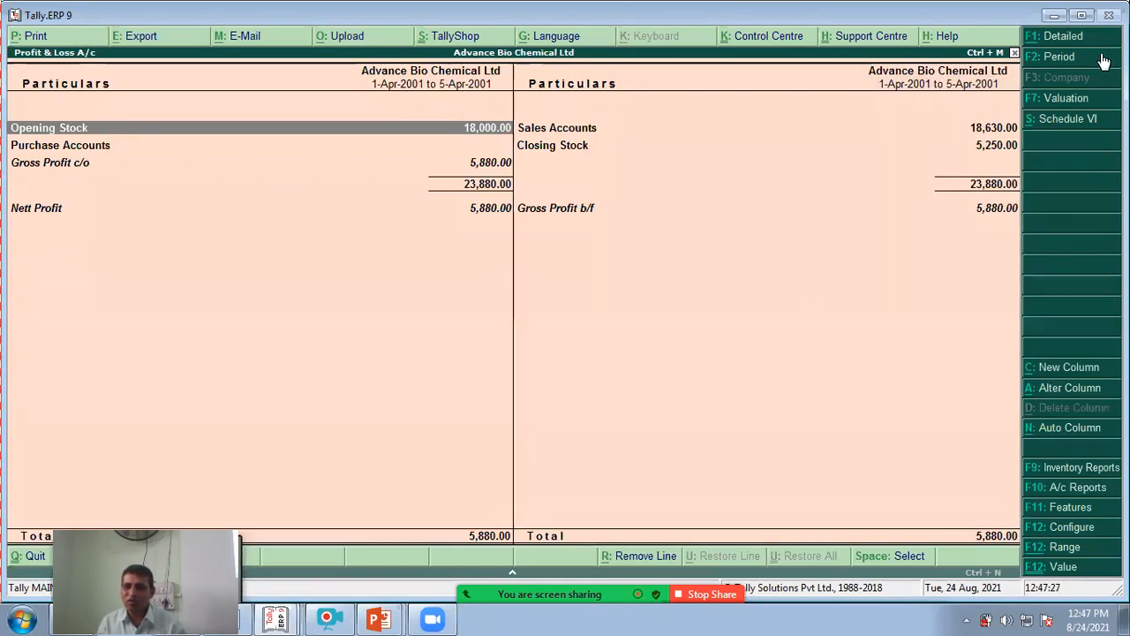
{"action": "left_click", "coordinate": [1062, 35]}
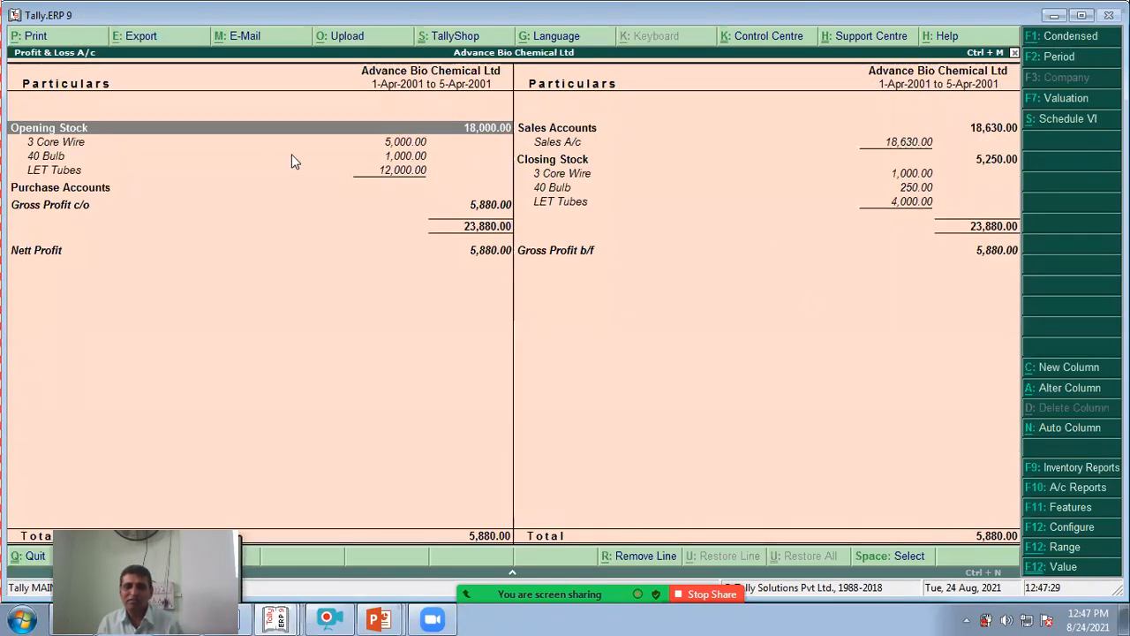
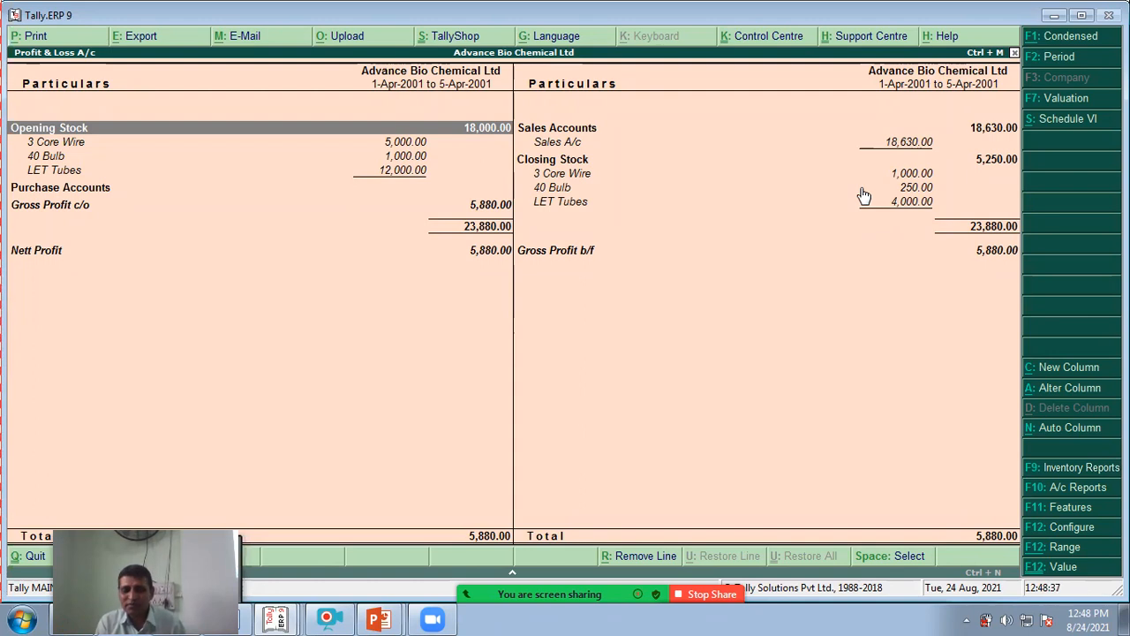
{"action": "key", "text": "Return"}
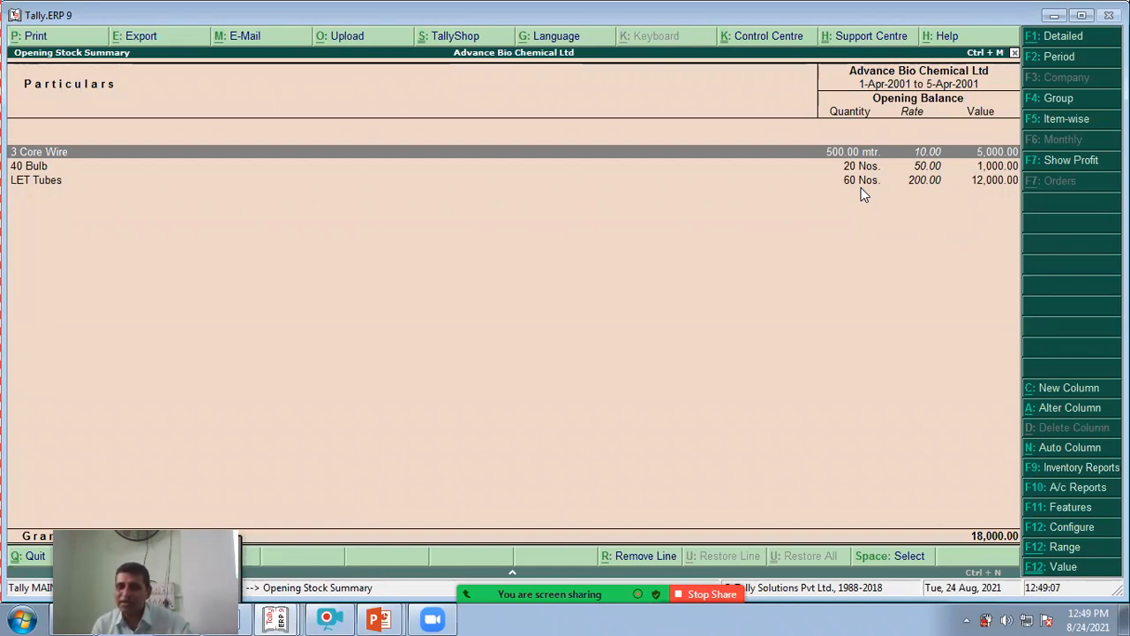
{"action": "key", "text": "Escape"}
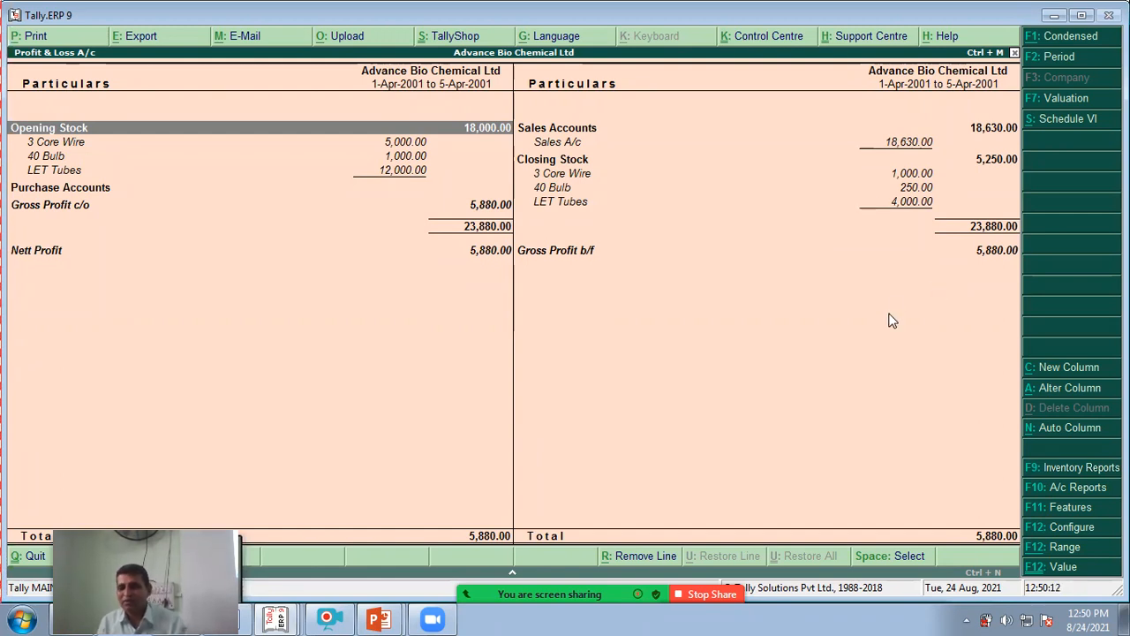
{"action": "key", "text": "Escape"}
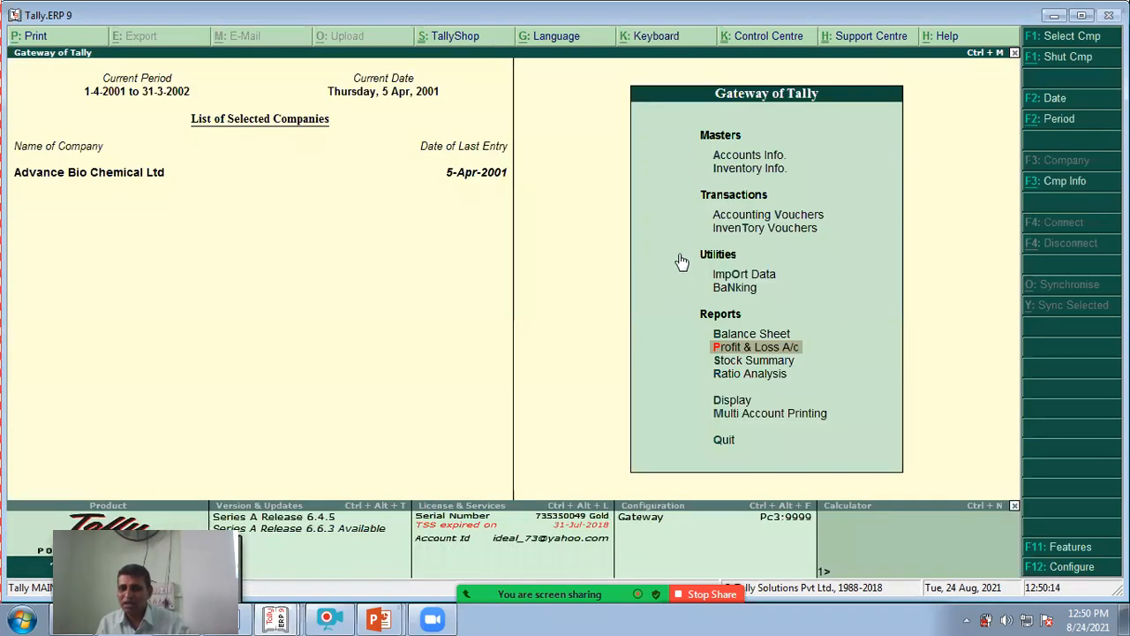
{"action": "key", "text": "Escape"}
{"action": "key", "text": "Escape"}
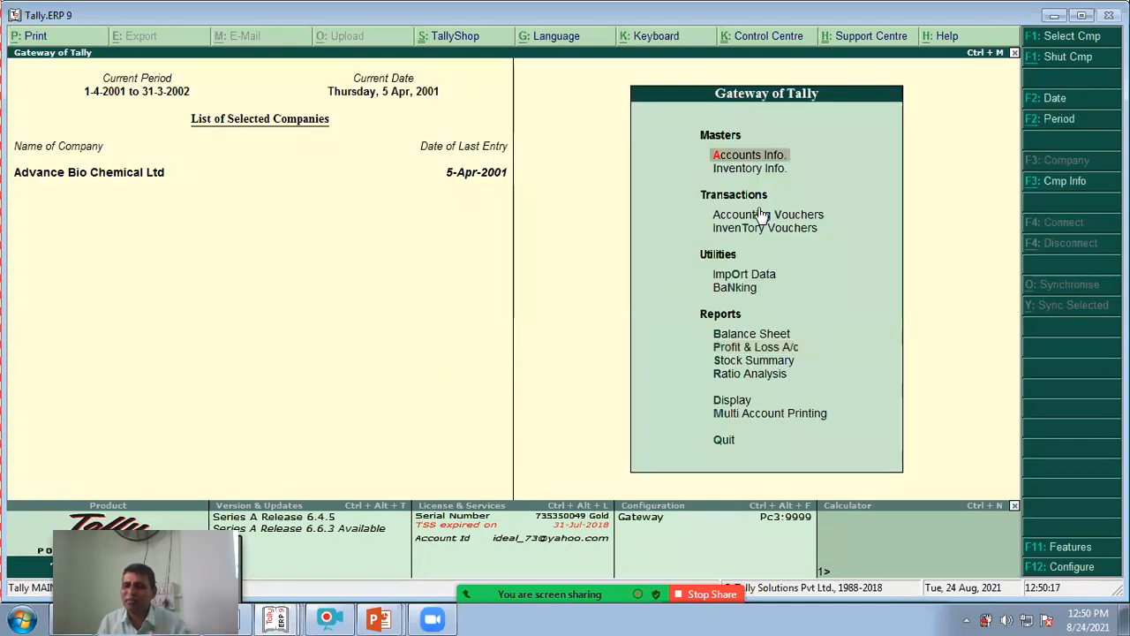
Open accounting voucher entry and set the voucher date to 10-4-2001, leaving the reference number blank
{"action": "key", "text": "Down"}
{"action": "left_click", "coordinate": [769, 214]}
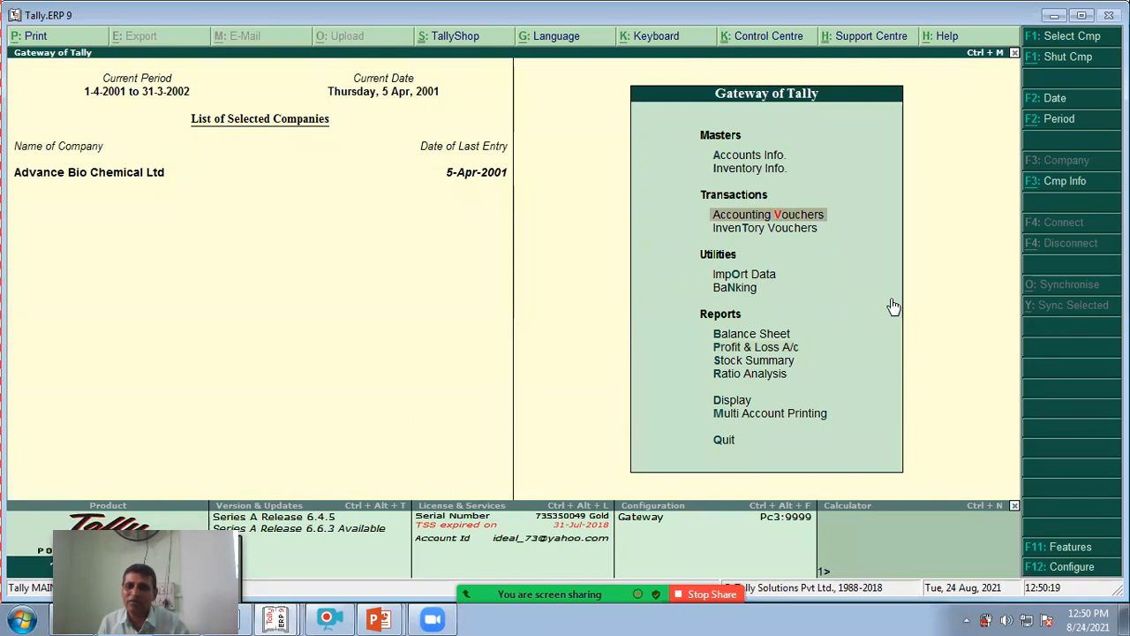
{"action": "key", "text": "Return"}
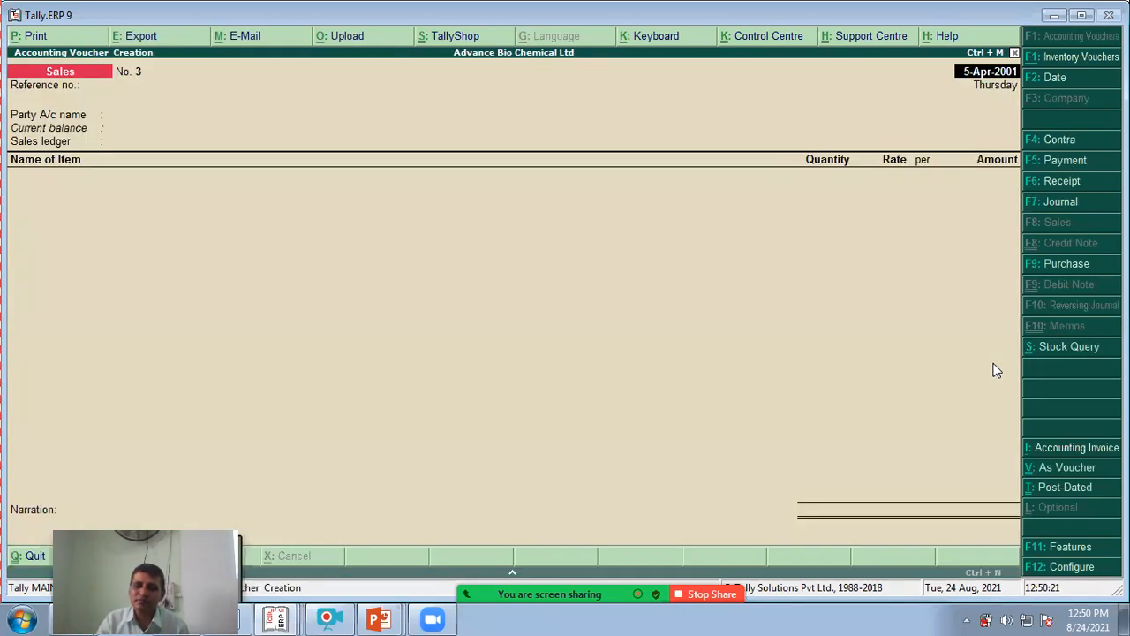
{"action": "key", "text": "F2"}
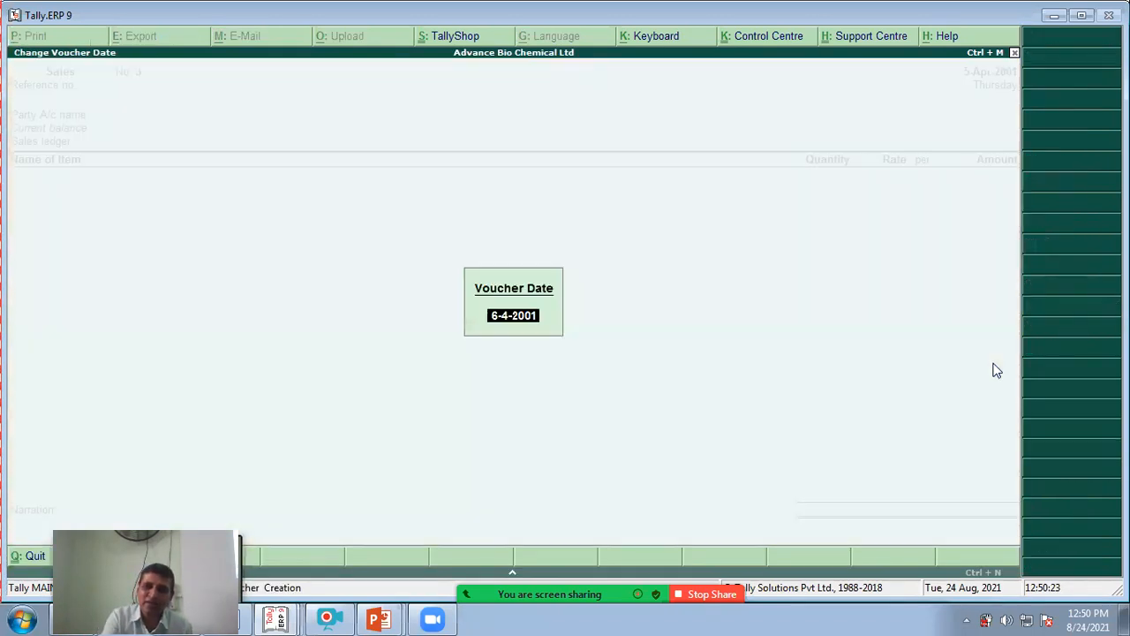
{"action": "type", "text": "10"}
{"action": "key", "text": "Return"}
{"action": "key", "text": "Return"}
{"action": "key", "text": "Return"}
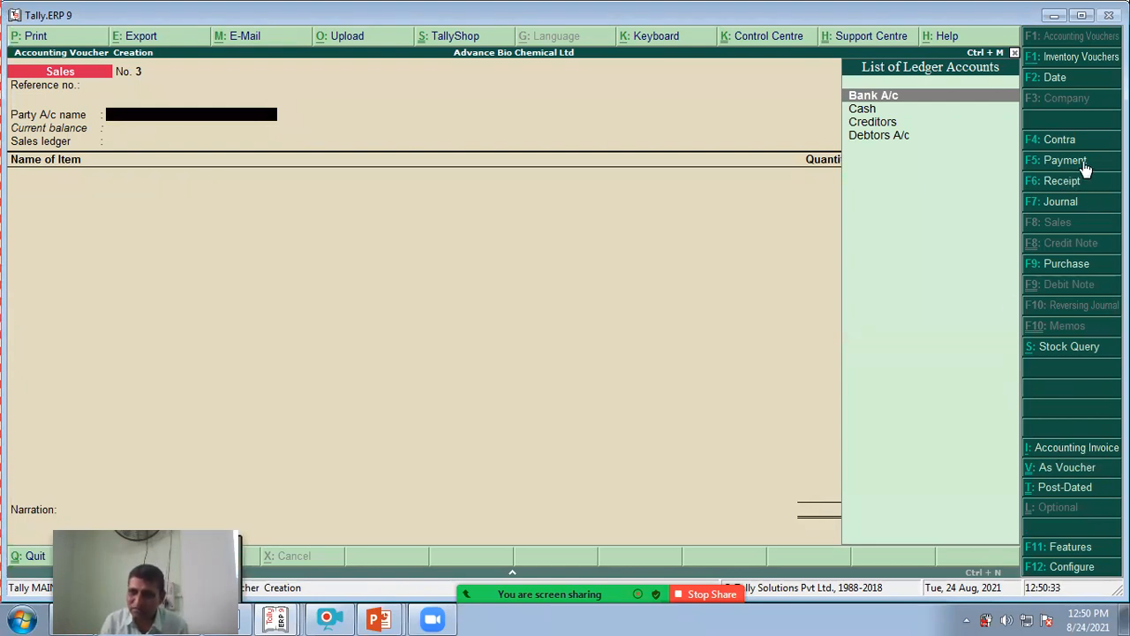
Switch to a purchase voucher and enter supplier invoice number 4568 dated 10-Apr-2001
{"action": "left_click", "coordinate": [1053, 266]}
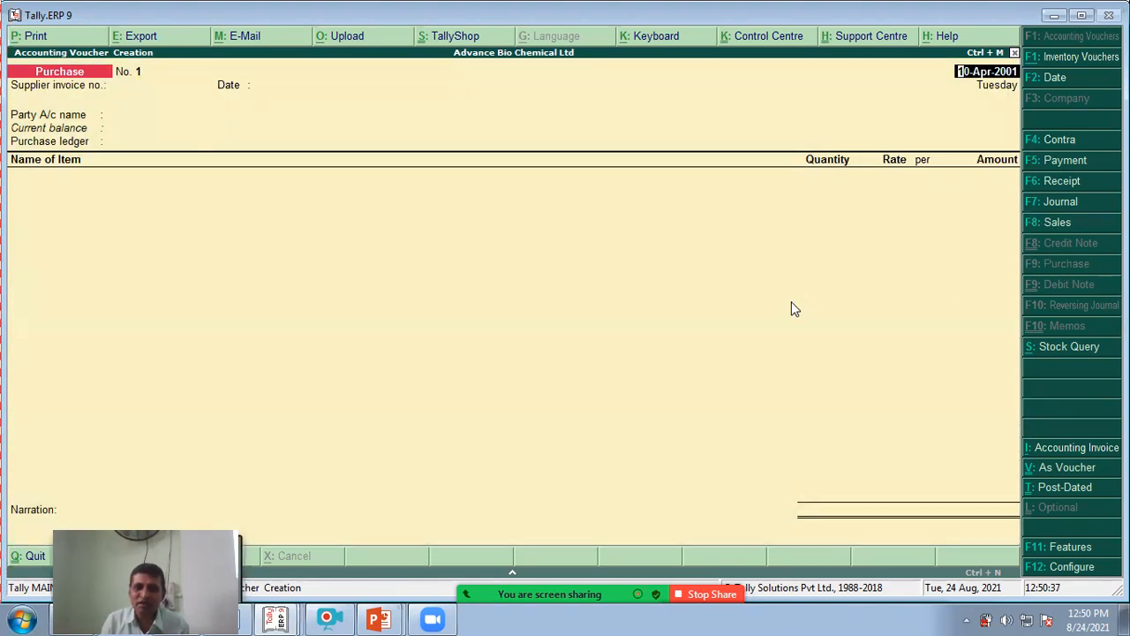
{"action": "key", "text": "Return"}
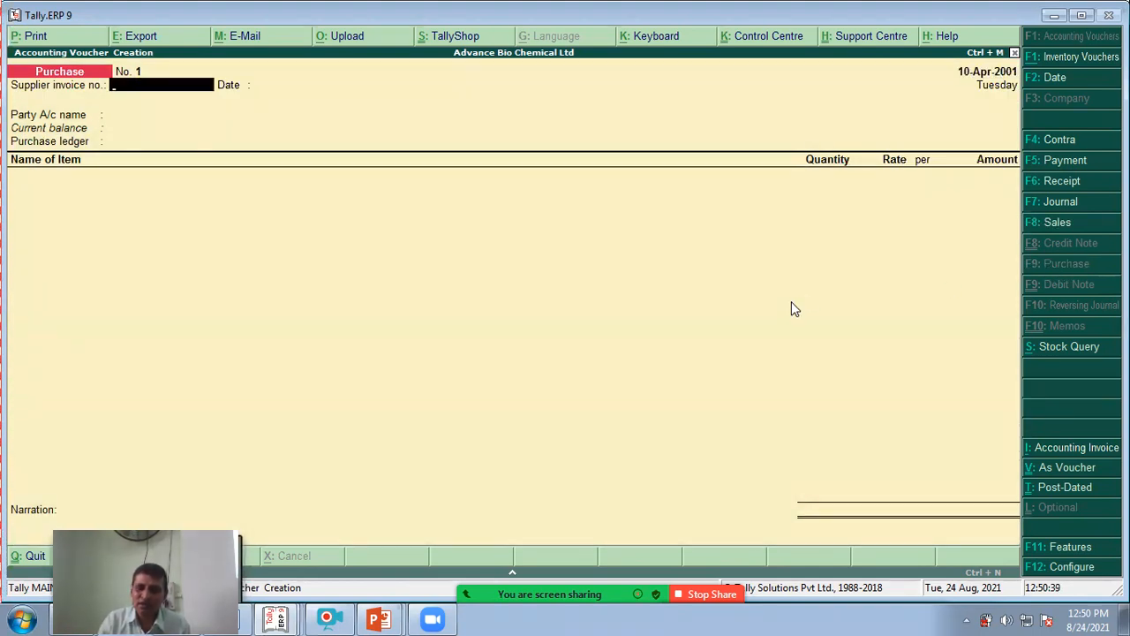
{"action": "type", "text": "4568"}
{"action": "key", "text": "Return"}
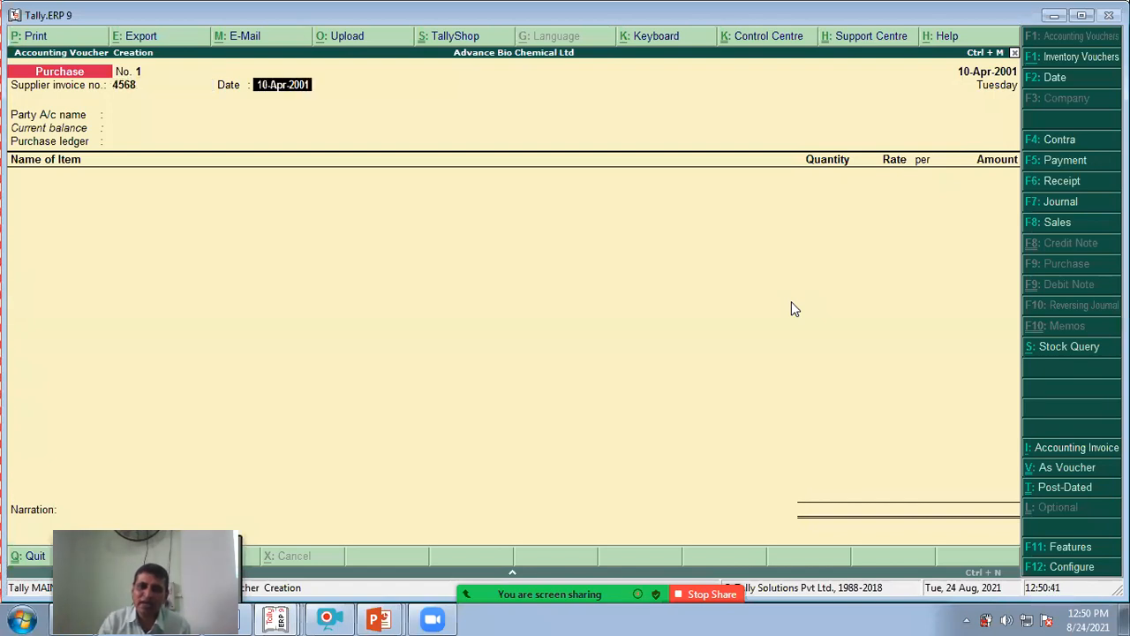
{"action": "key", "text": "Return"}
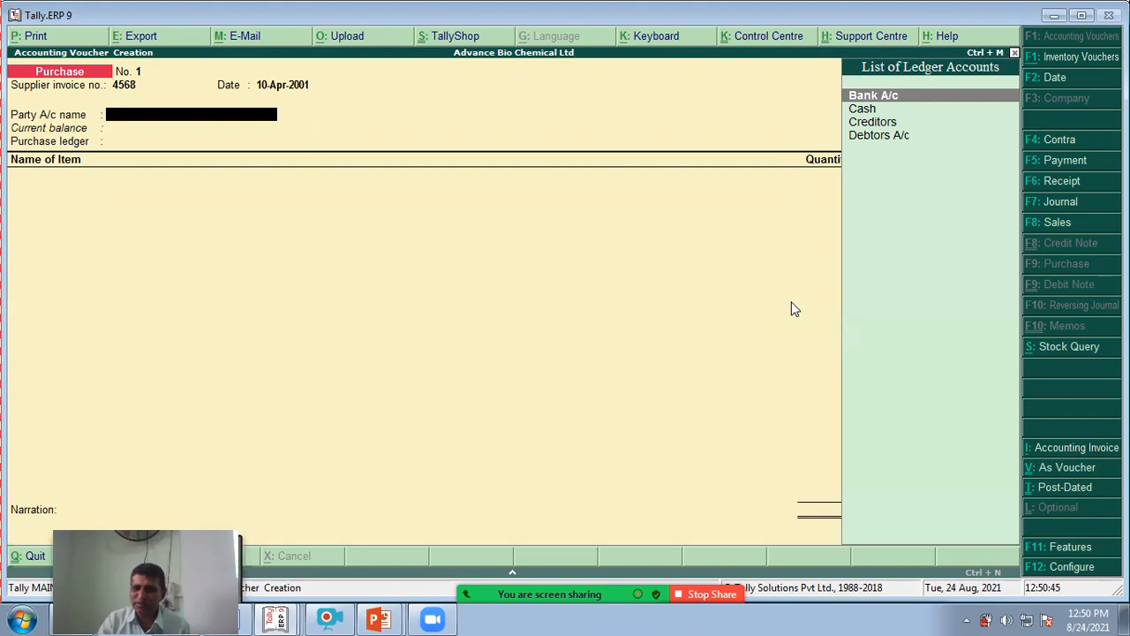
Choose Cash as the purchase voucher's party account and accept its supplier details with Maharashtra as the state
{"action": "key", "text": "Down"}
{"action": "key", "text": "Return"}
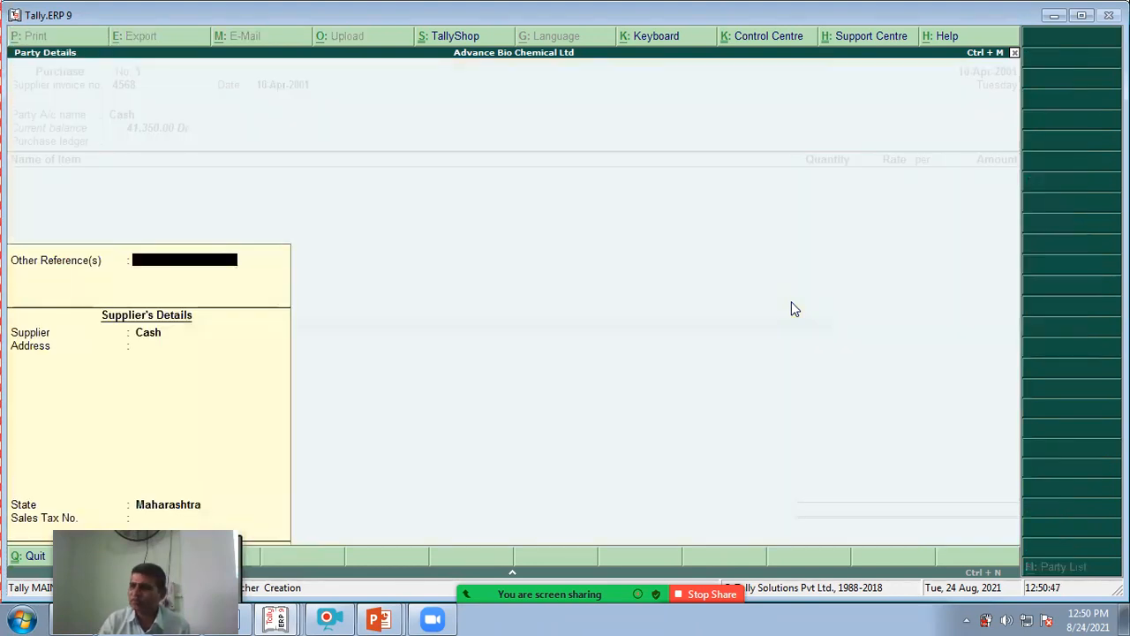
{"action": "key", "text": "Return"}
{"action": "key", "text": "Return"}
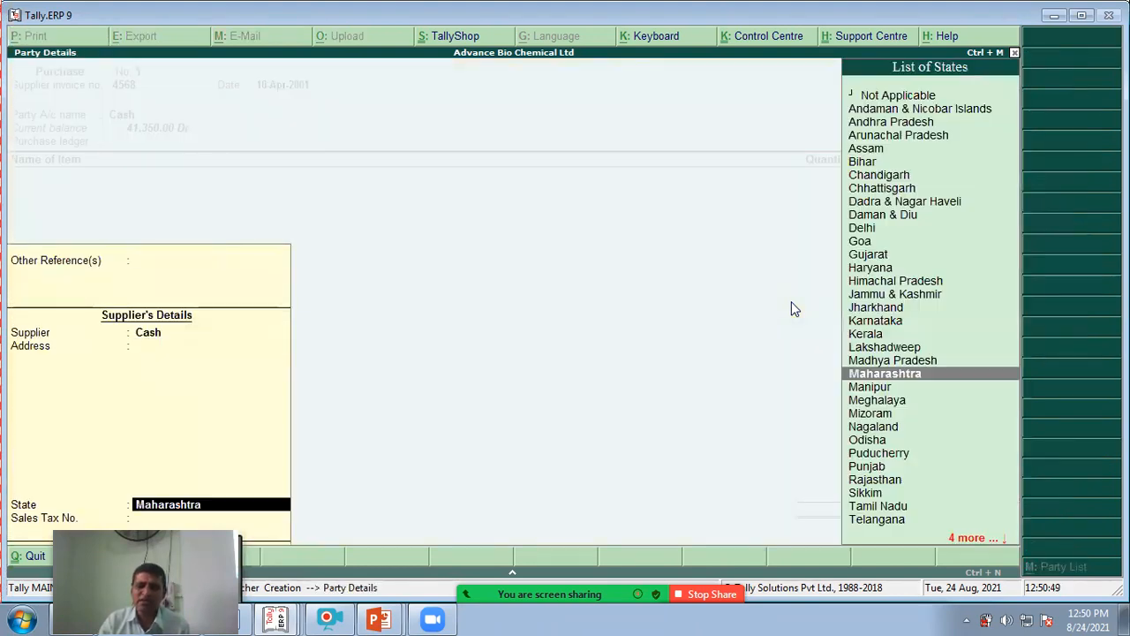
{"action": "key", "text": "Return"}
{"action": "key", "text": "Return"}
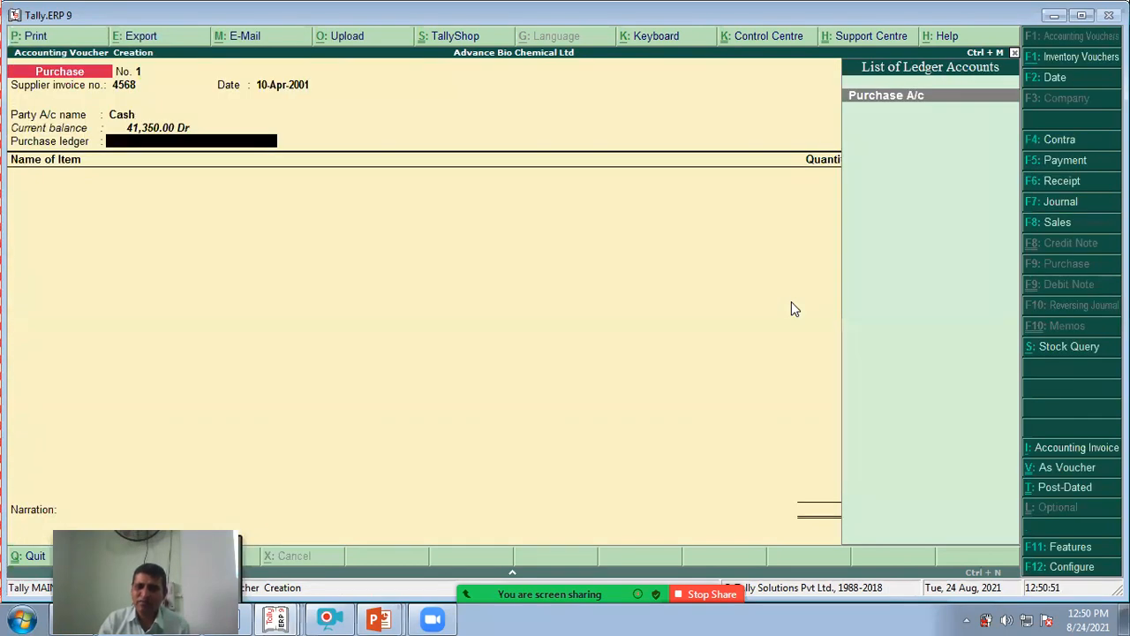
Select Purchase A/c as the purchase ledger and add 50 Nos. of 40 Bulb at a rate of 50.00
{"action": "key", "text": "Return"}
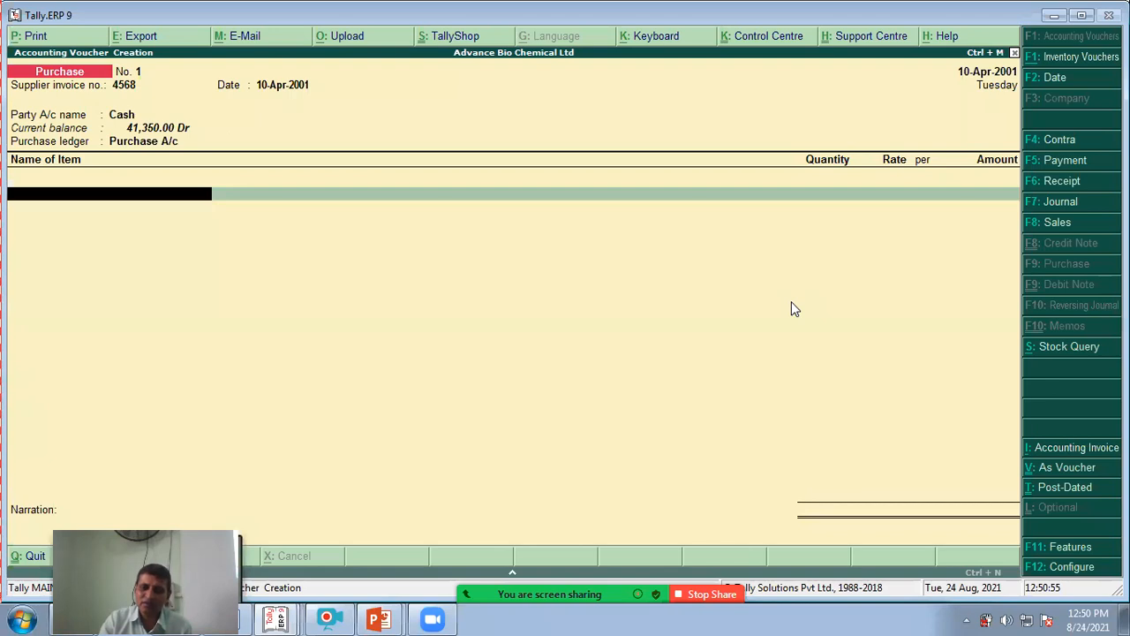
{"action": "type", "text": "40"}
{"action": "key", "text": "Return"}
{"action": "type", "text": "50"}
{"action": "key", "text": "Return"}
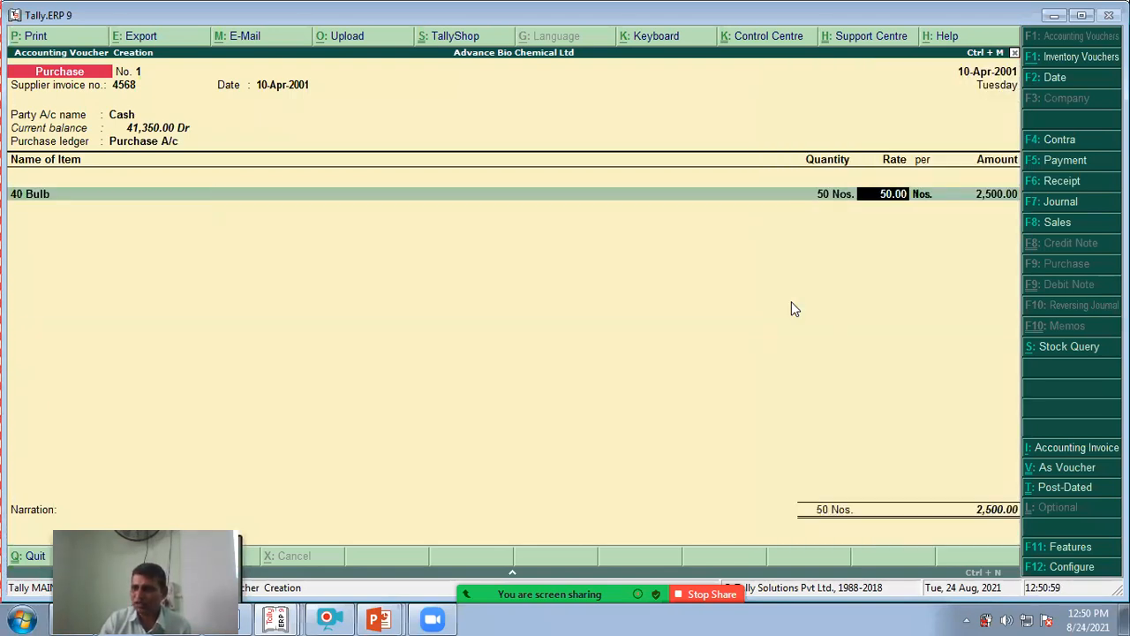
{"action": "key", "text": "Return"}
{"action": "key", "text": "Return"}
{"action": "key", "text": "Return"}
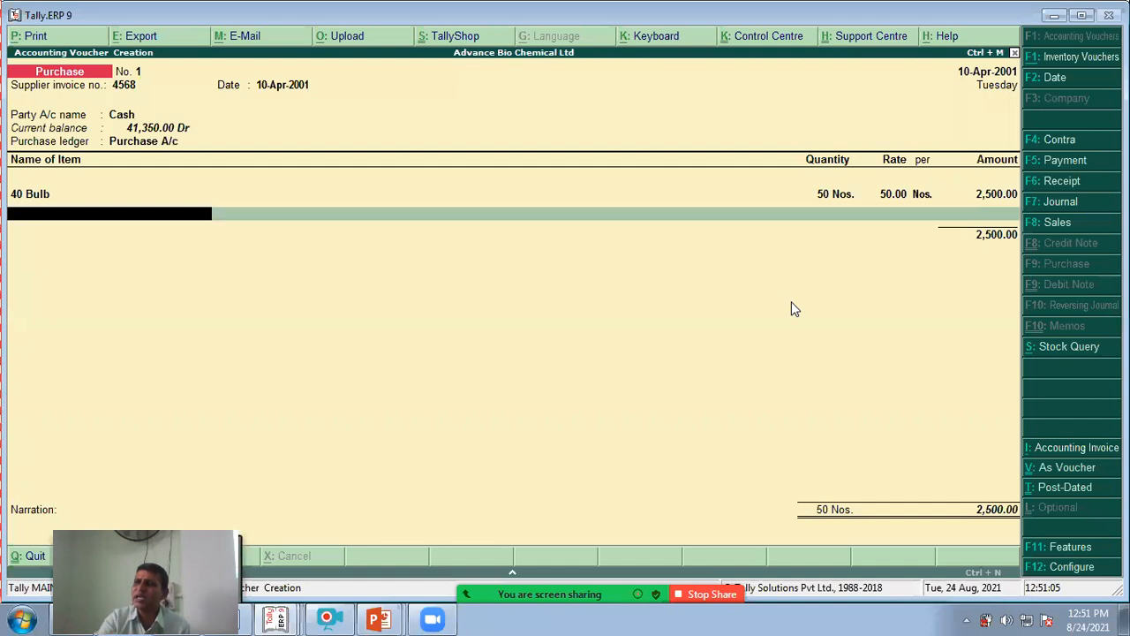
Add 50 Nos. of LET Tubes to the purchase voucher at a rate of 200.00
{"action": "type", "text": "T"}
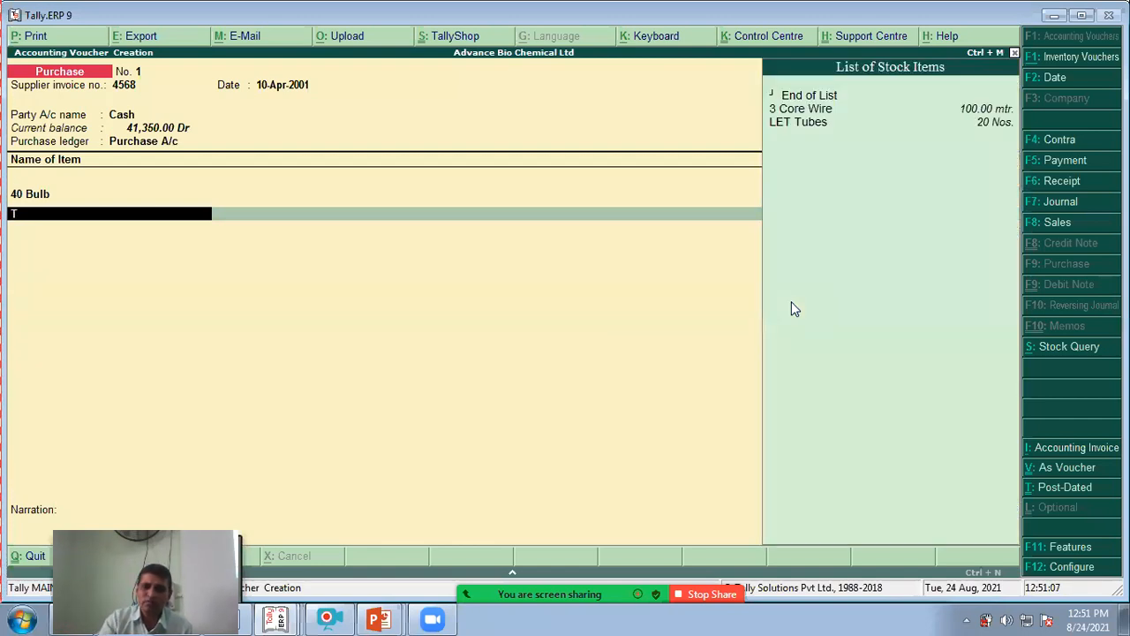
{"action": "key", "text": "Down"}
{"action": "key", "text": "Down"}
{"action": "key", "text": "Return"}
{"action": "type", "text": "50"}
{"action": "key", "text": "Return"}
{"action": "key", "text": "Return"}
{"action": "key", "text": "Return"}
Add 1,000 mtr. of 3 Core Wire to the purchase voucher at a rate of 10.00
{"action": "type", "text": "3"}
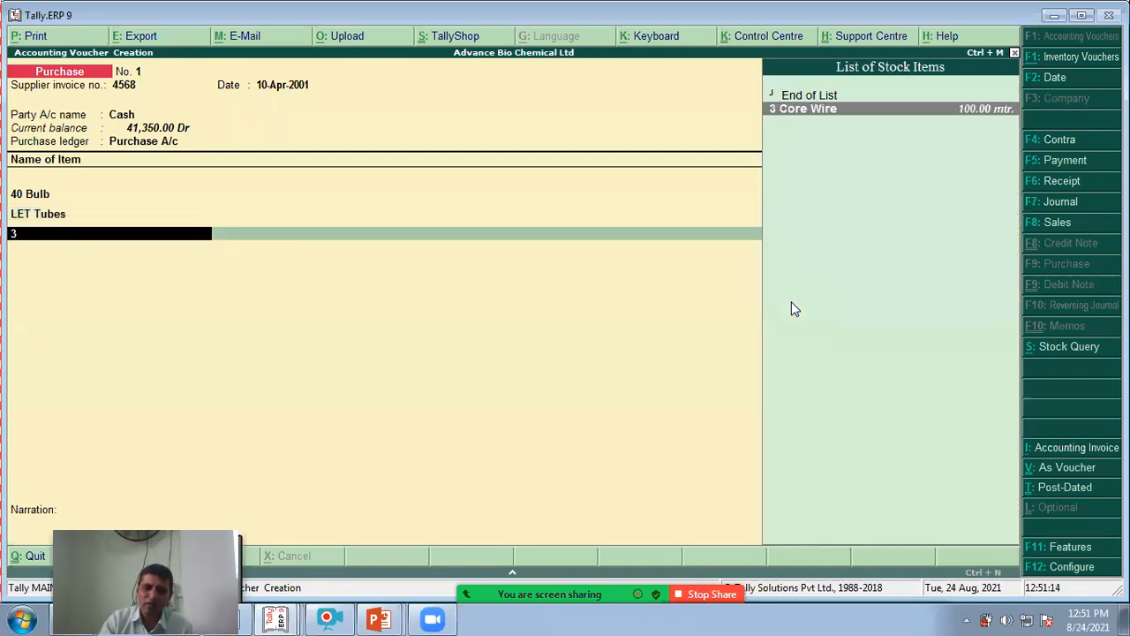
{"action": "key", "text": "Return"}
{"action": "type", "text": "1000"}
{"action": "key", "text": "Return"}
{"action": "key", "text": "Return"}
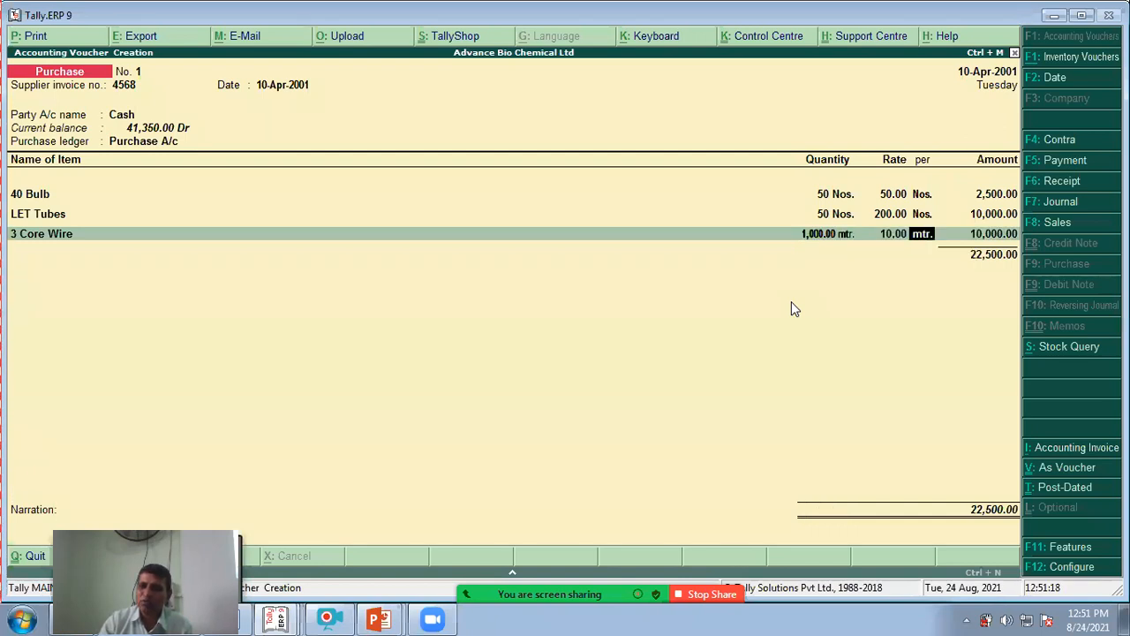
{"action": "key", "text": "Return"}
{"action": "key", "text": "Return"}
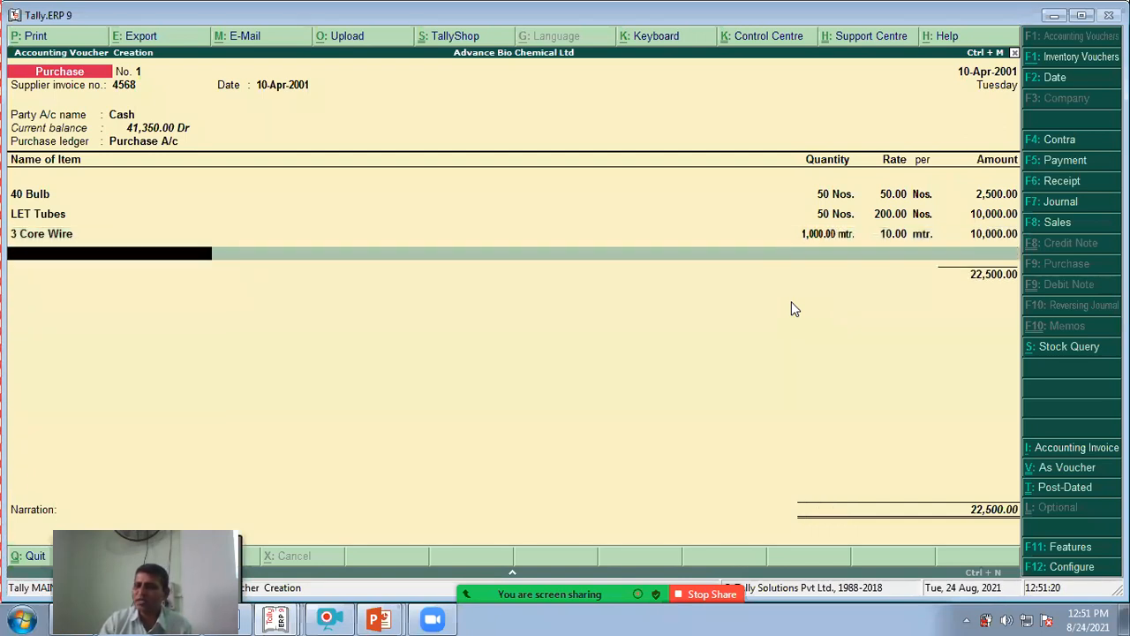
End the item list, enter the narration "being cash purchases", save the purchase voucher and return to the Gateway of Tally
{"action": "key", "text": "Return"}
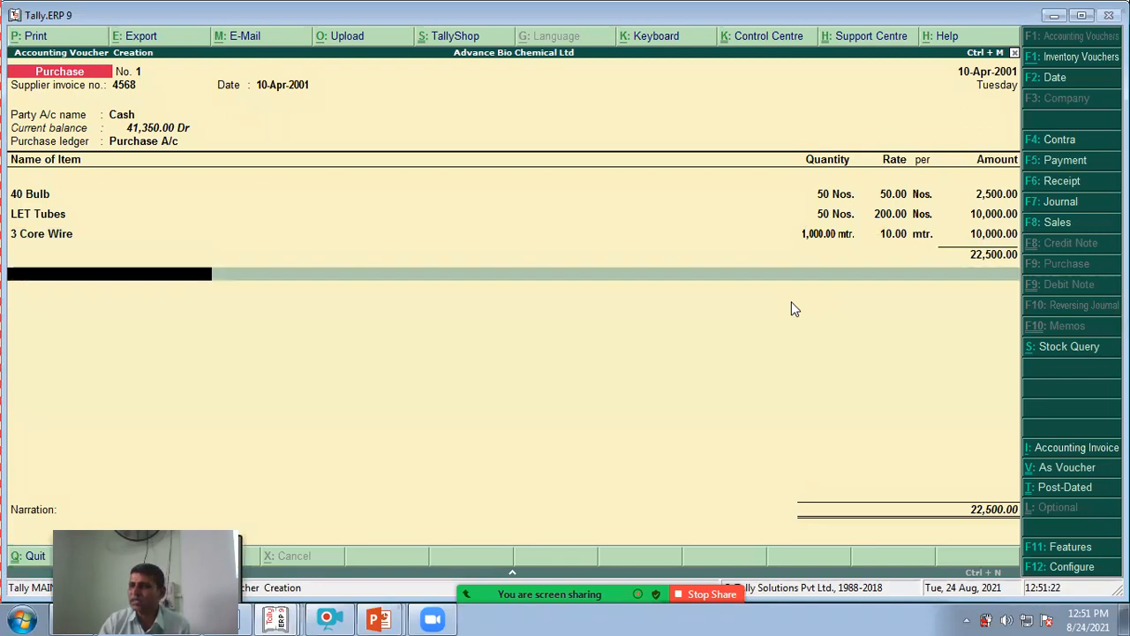
{"action": "key", "text": "Return"}
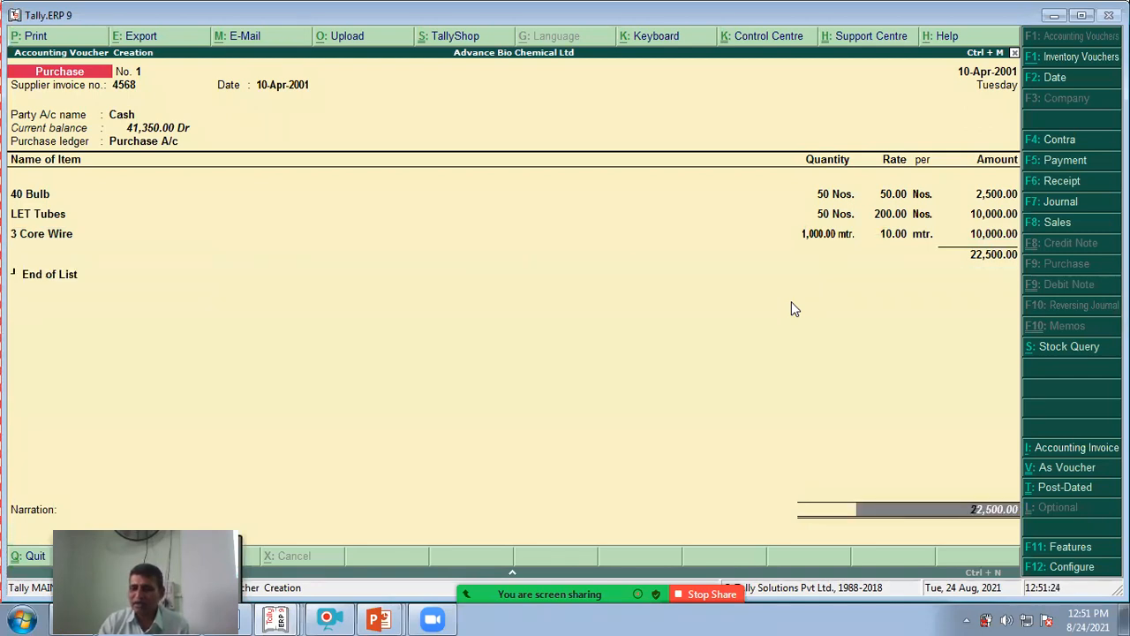
{"action": "key", "text": "Return"}
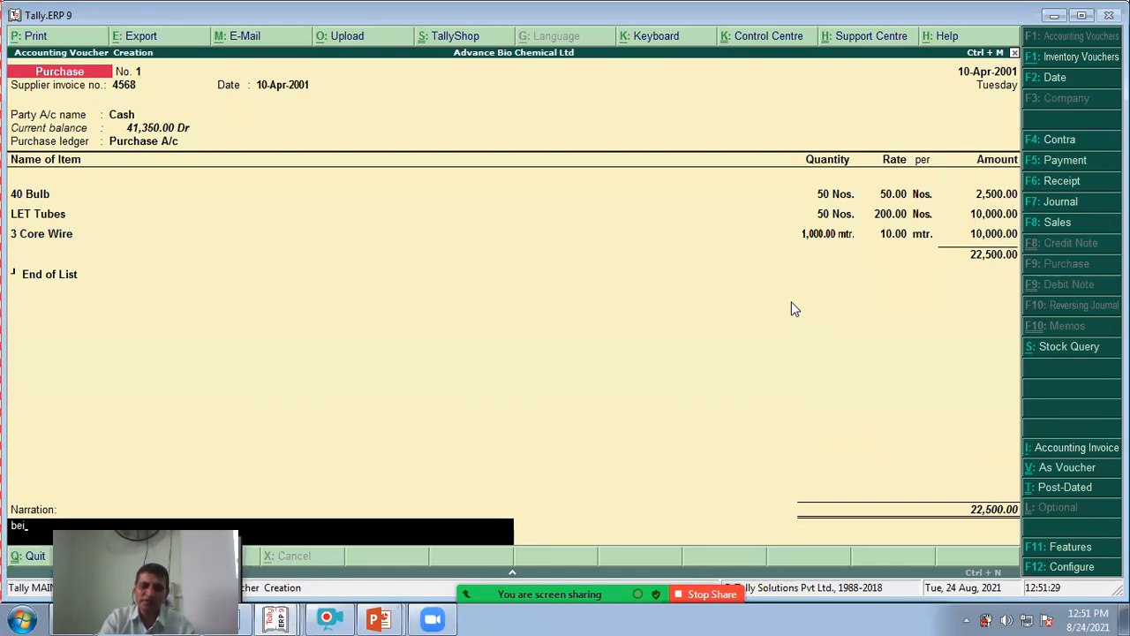
{"action": "type", "text": "being cash purchases"}
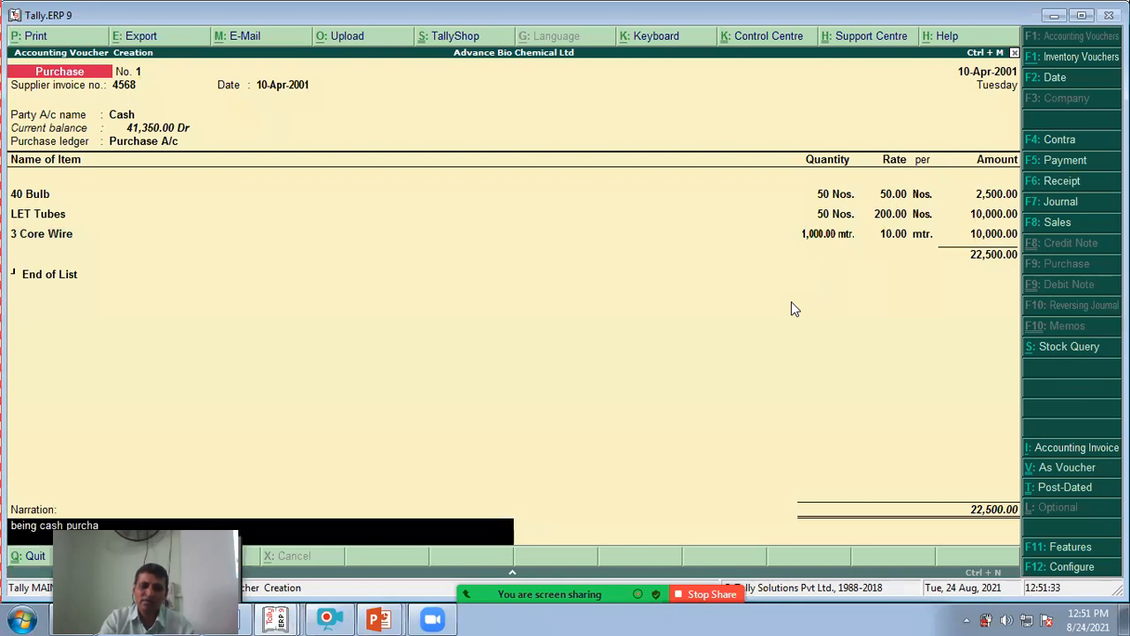
{"action": "key", "text": "Return"}
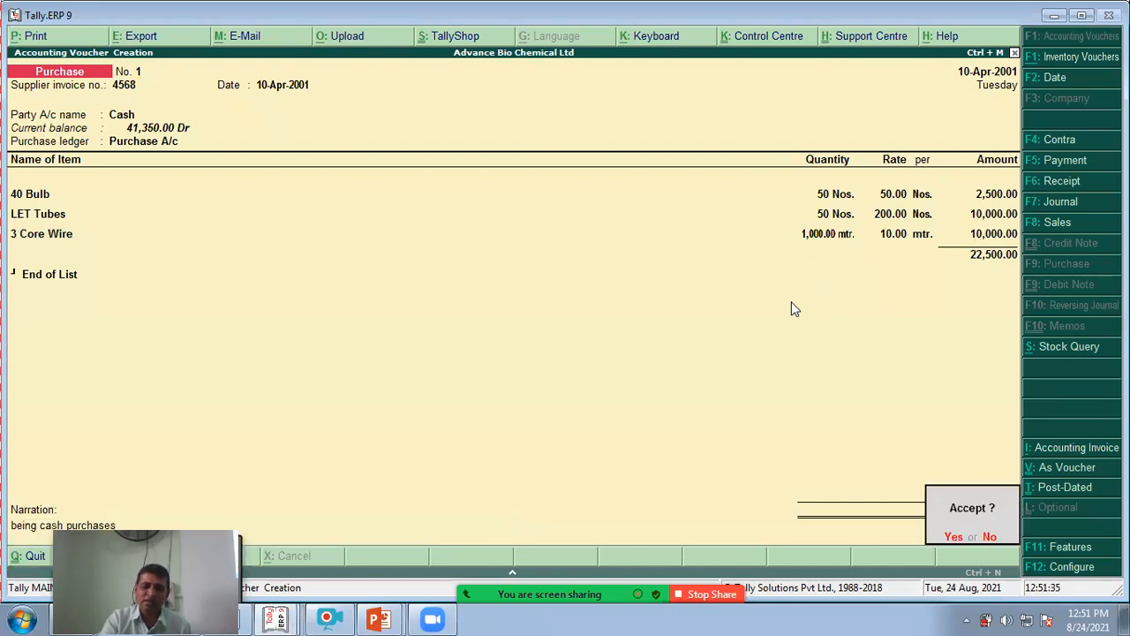
{"action": "key", "text": "Return"}
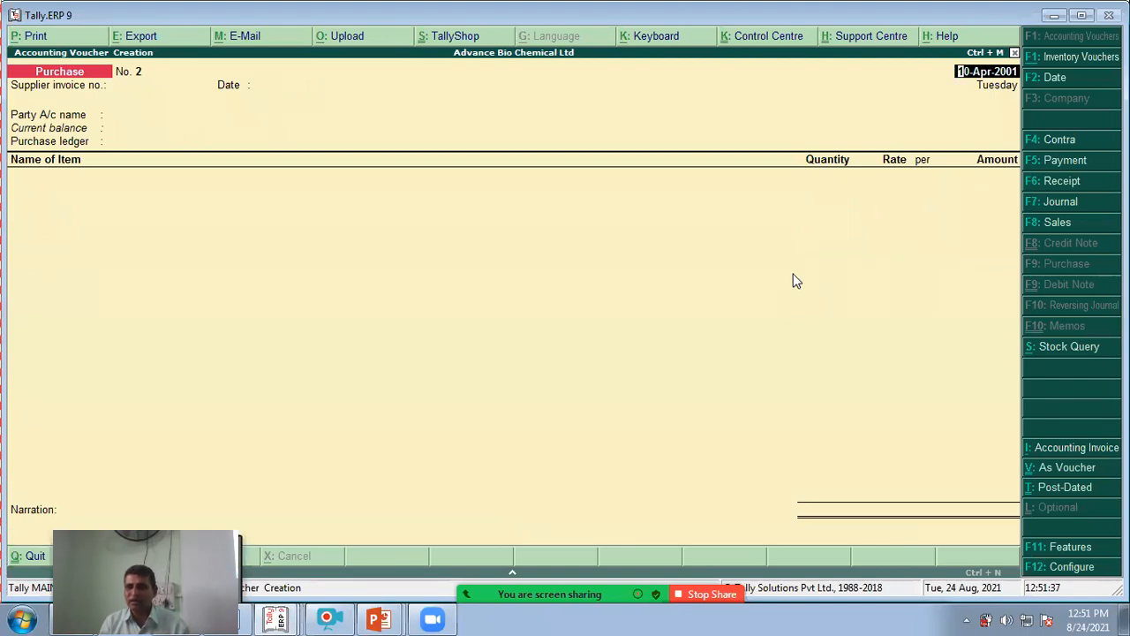
{"action": "key", "text": "Escape"}
{"action": "key", "text": "Escape"}
{"action": "key", "text": "y"}
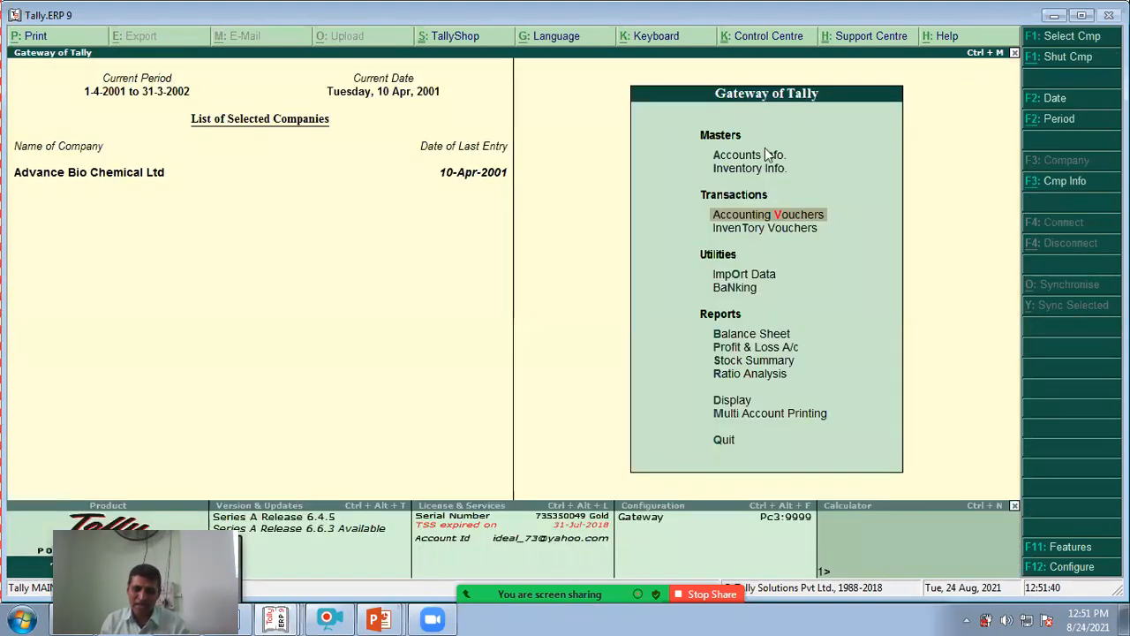
Review the Stock Summary for the closing quantities, rates and values of all items, and return to the Gateway of Tally
{"action": "left_click", "coordinate": [753, 360]}
{"action": "key", "text": "Return"}
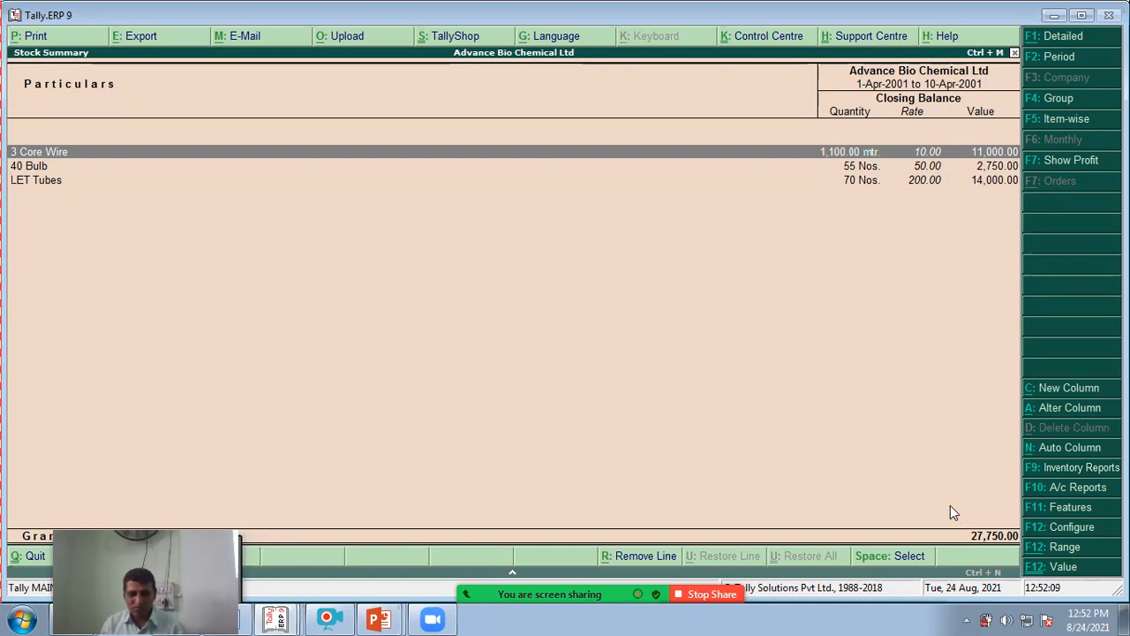
{"action": "key", "text": "Escape"}
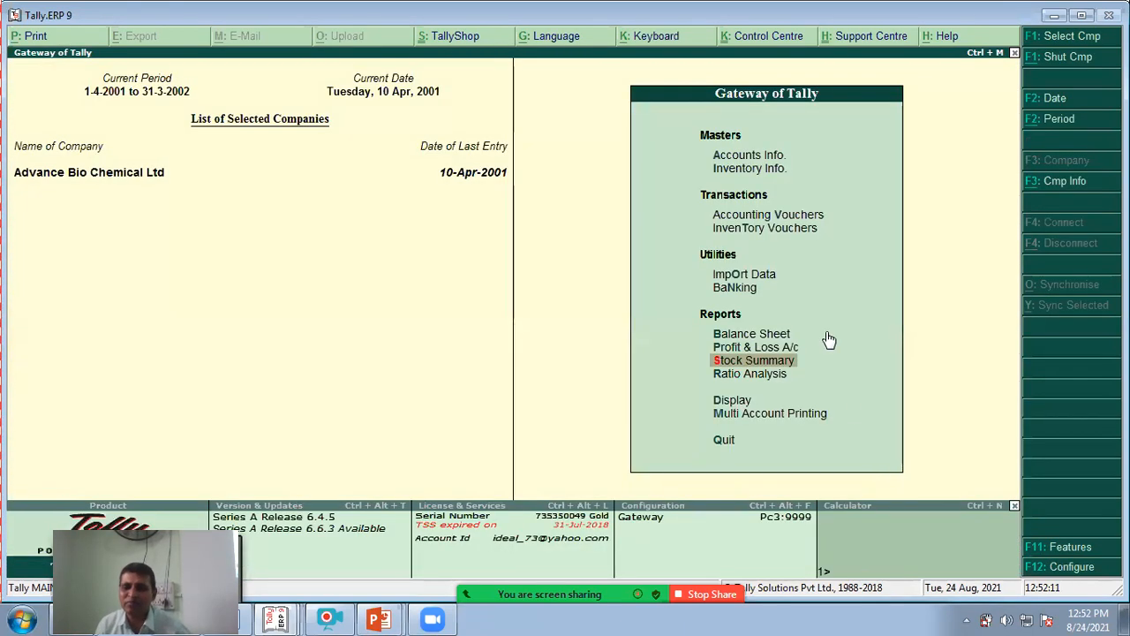
Display the Profit & Loss A/c in detailed form and examine the opening stock of each item
{"action": "left_click", "coordinate": [773, 347]}
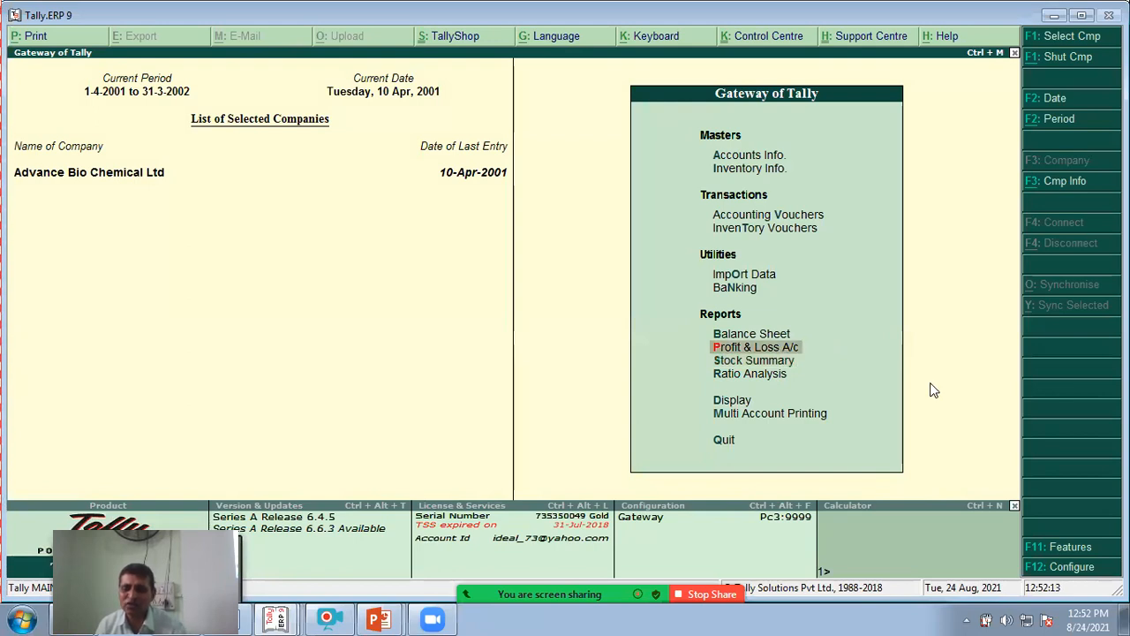
{"action": "key", "text": "Return"}
{"action": "key", "text": "alt+F1"}
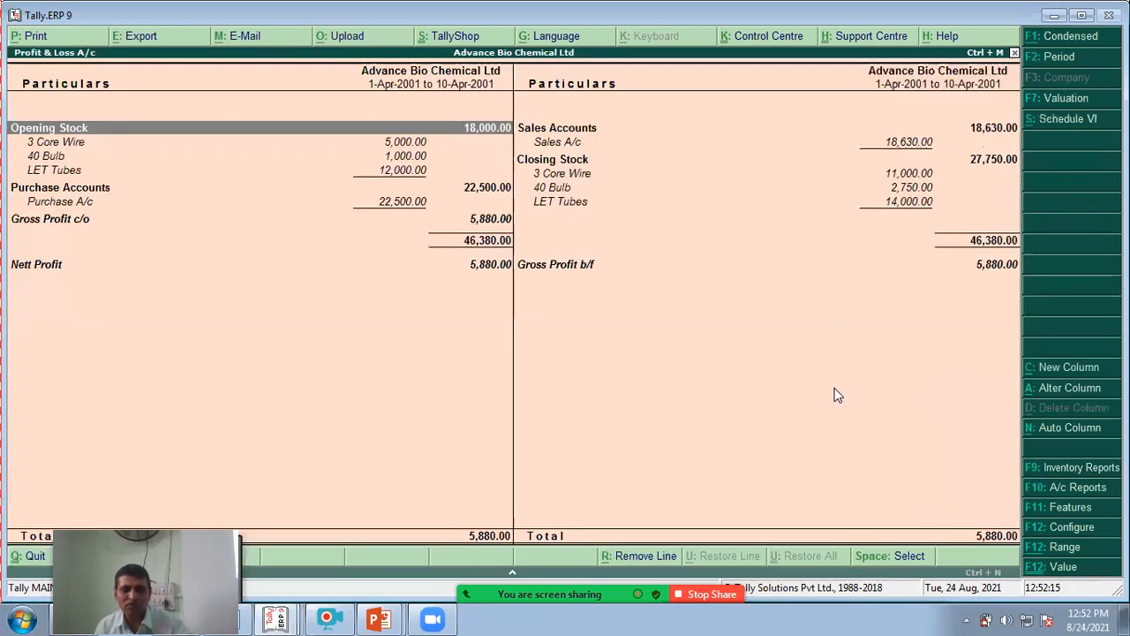
{"action": "key", "text": "Down"}
{"action": "key", "text": "Down"}
{"action": "key", "text": "Down"}
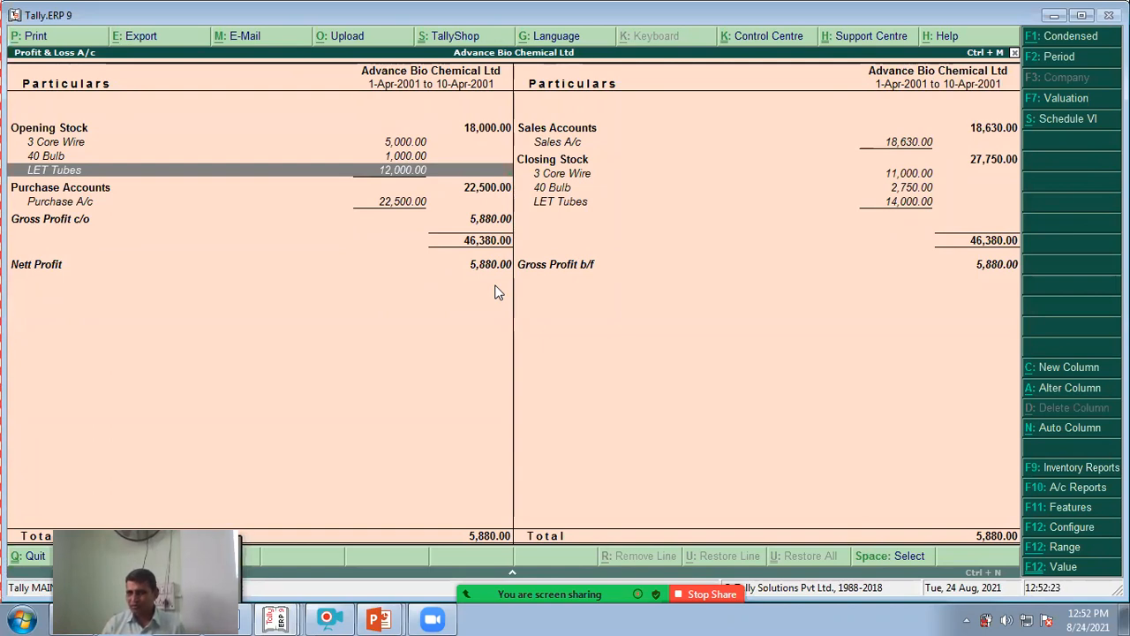
Compare the closing stock of 3 Core Wire, 40 Bulb and LET Tubes with the opening stock, and return to the Gateway of Tally
{"action": "left_click", "coordinate": [904, 177]}
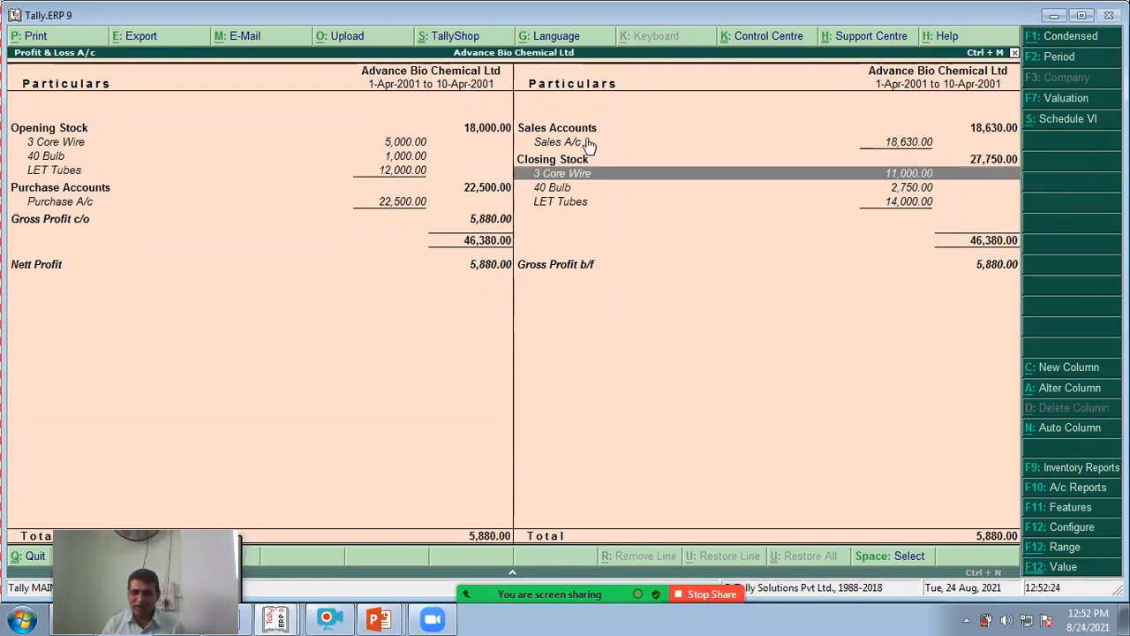
{"action": "left_click", "coordinate": [397, 132]}
{"action": "left_click", "coordinate": [912, 176]}
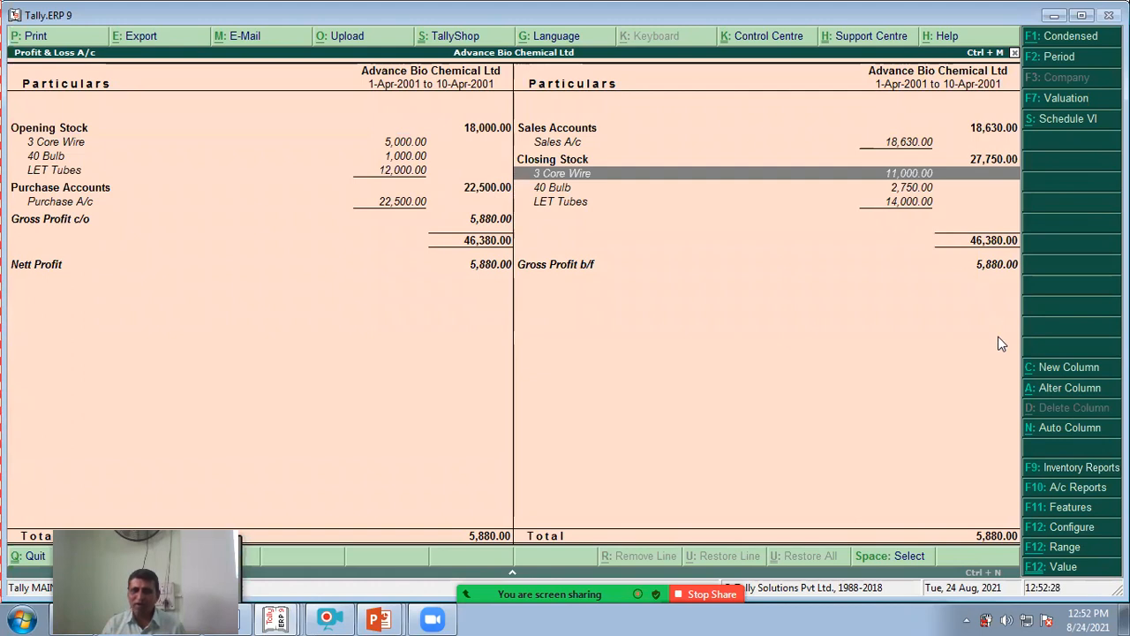
{"action": "key", "text": "Down"}
{"action": "key", "text": "Down"}
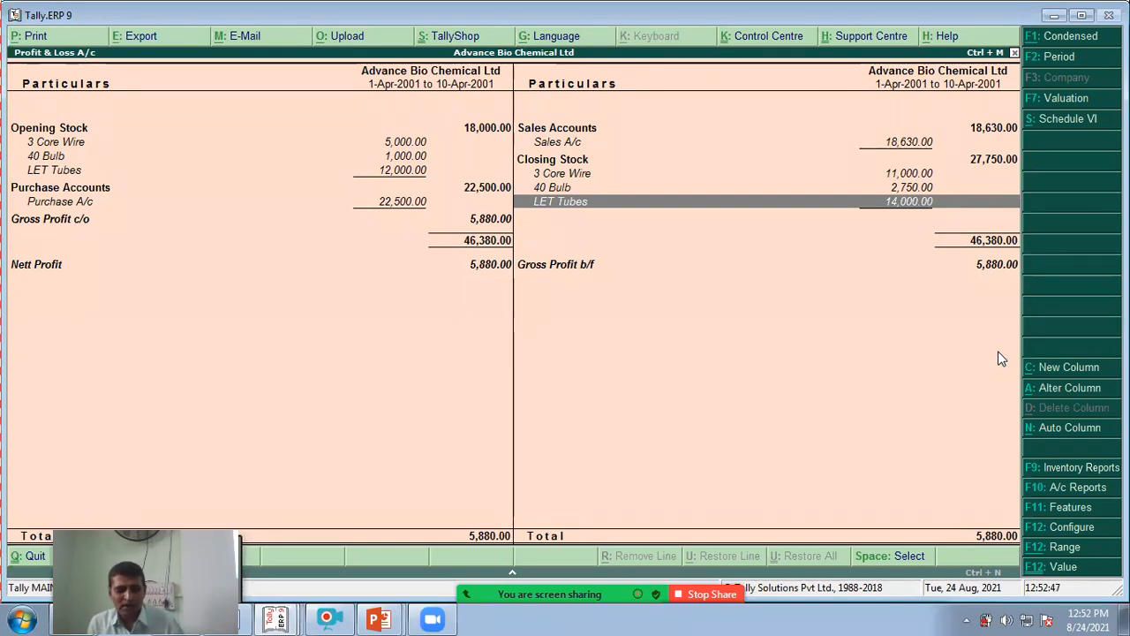
{"action": "key", "text": "Escape"}
{"action": "key", "text": "Escape"}
{"action": "key", "text": "Escape"}
{"action": "key", "text": "Escape"}
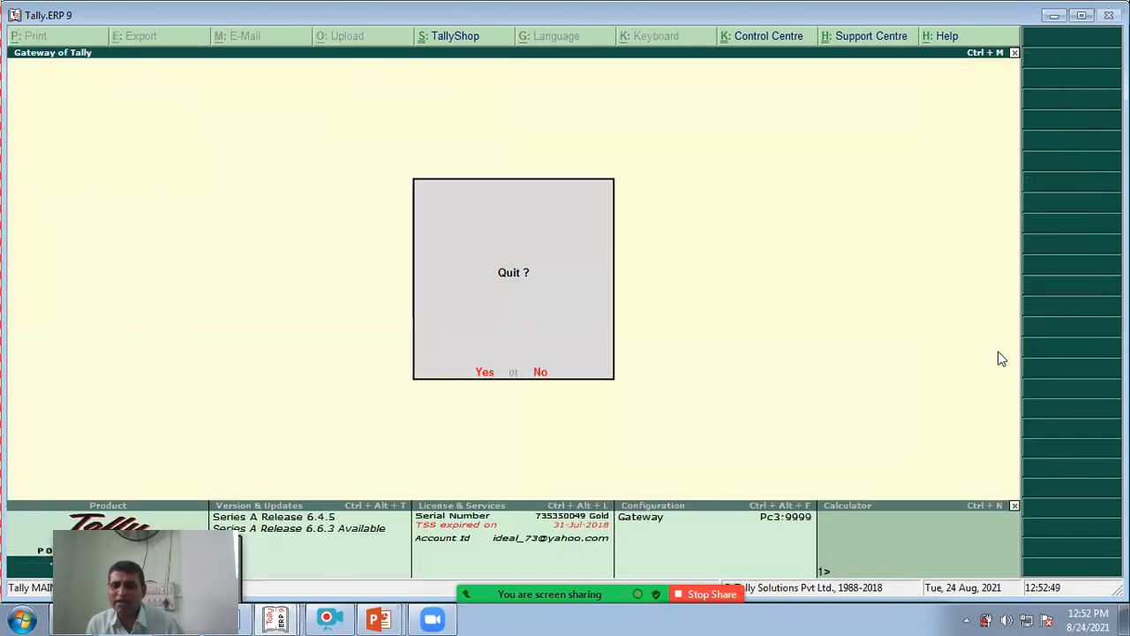
{"action": "key", "text": "Escape"}
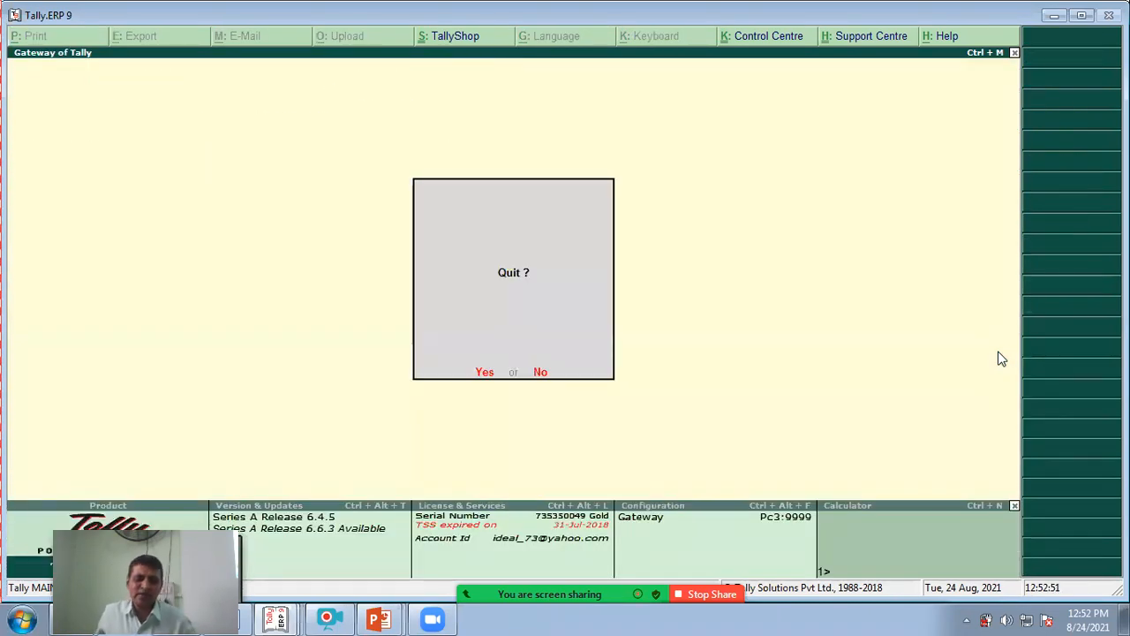
{"action": "key", "text": "Escape"}
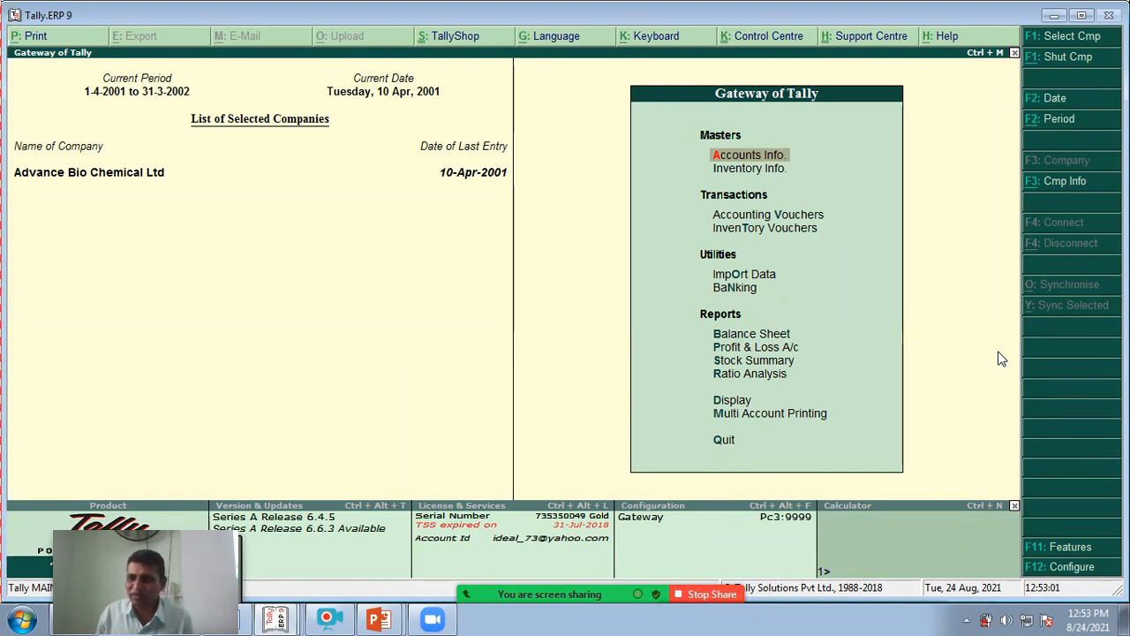
Check the company's Accounting Features, including the accounts and inventory integration, and leave them without saving changes
{"action": "left_click", "coordinate": [1033, 546]}
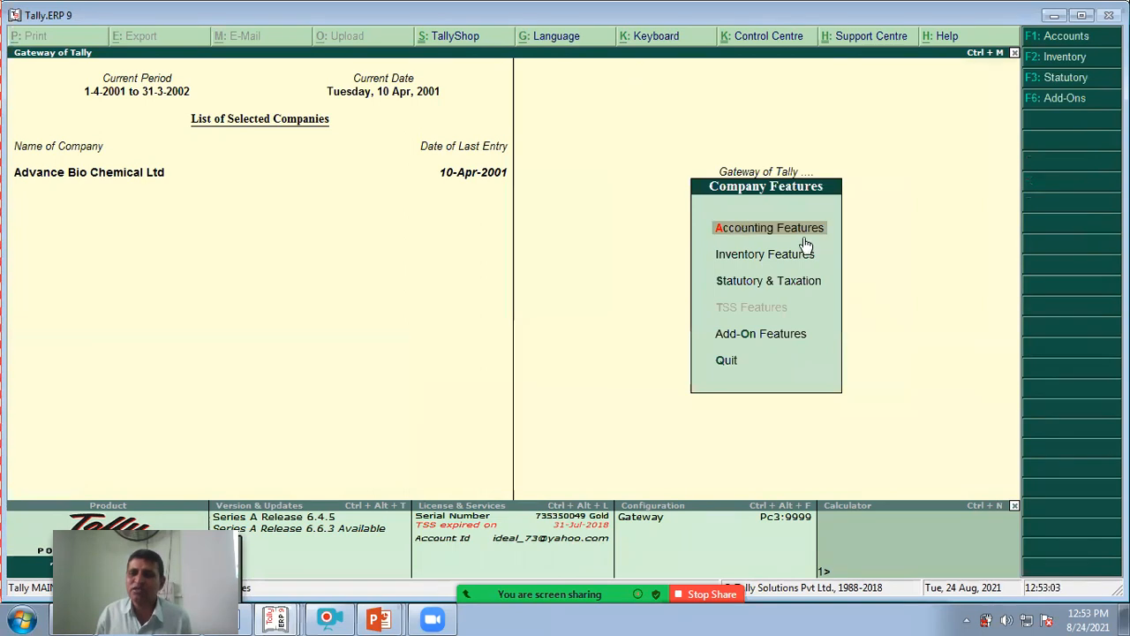
{"action": "key", "text": "Return"}
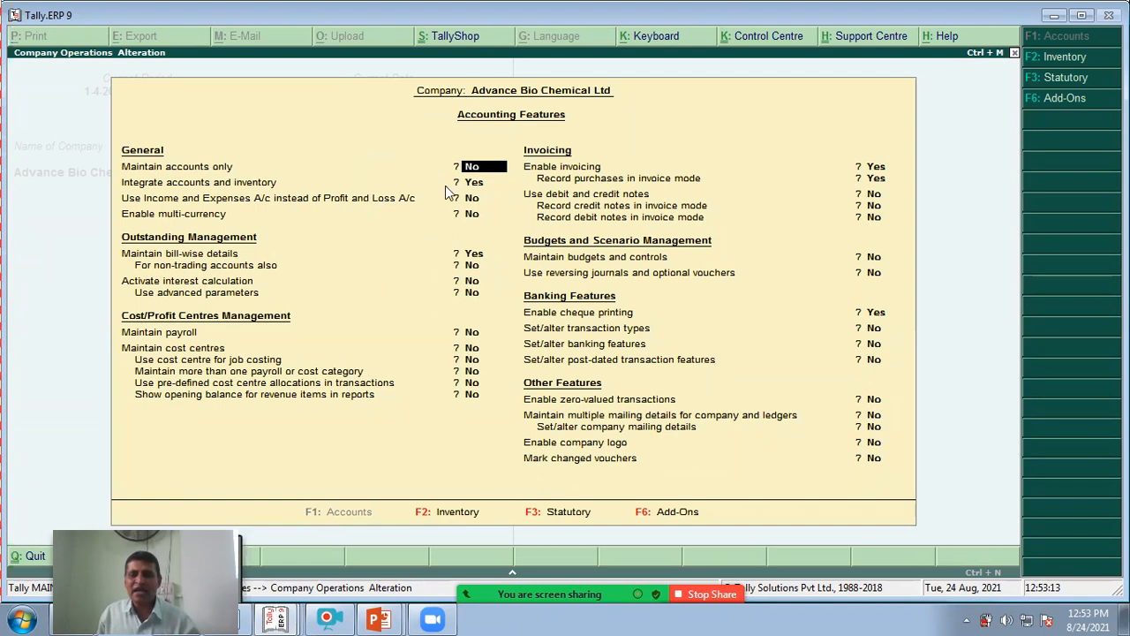
{"action": "key", "text": "Escape"}
{"action": "key", "text": "y"}
{"action": "key", "text": "Escape"}
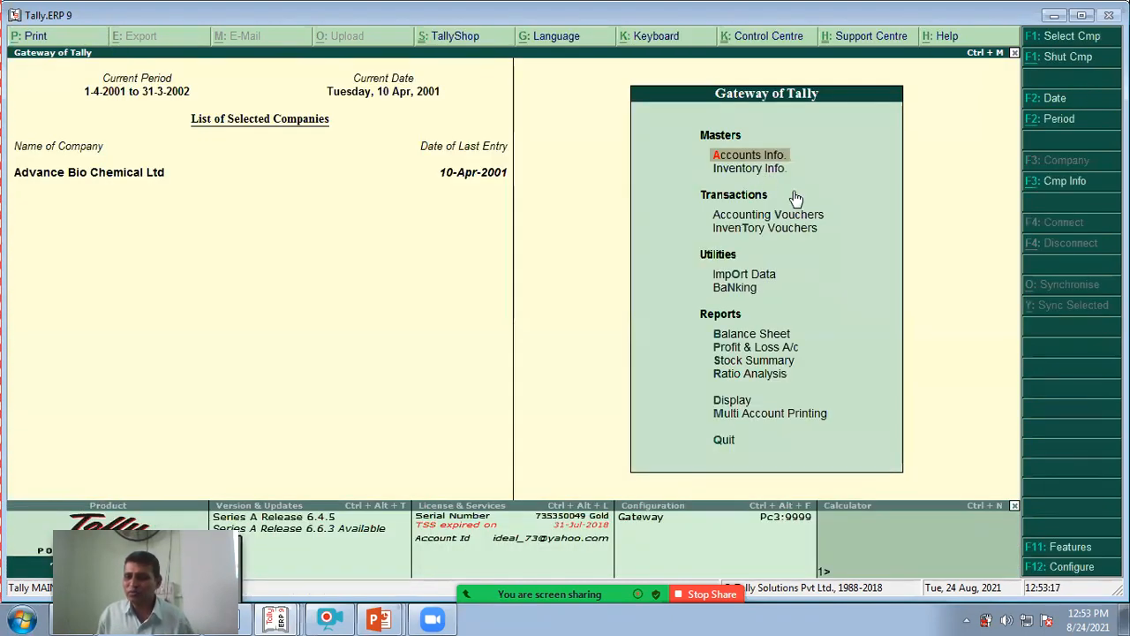
{"action": "left_click", "coordinate": [758, 169]}
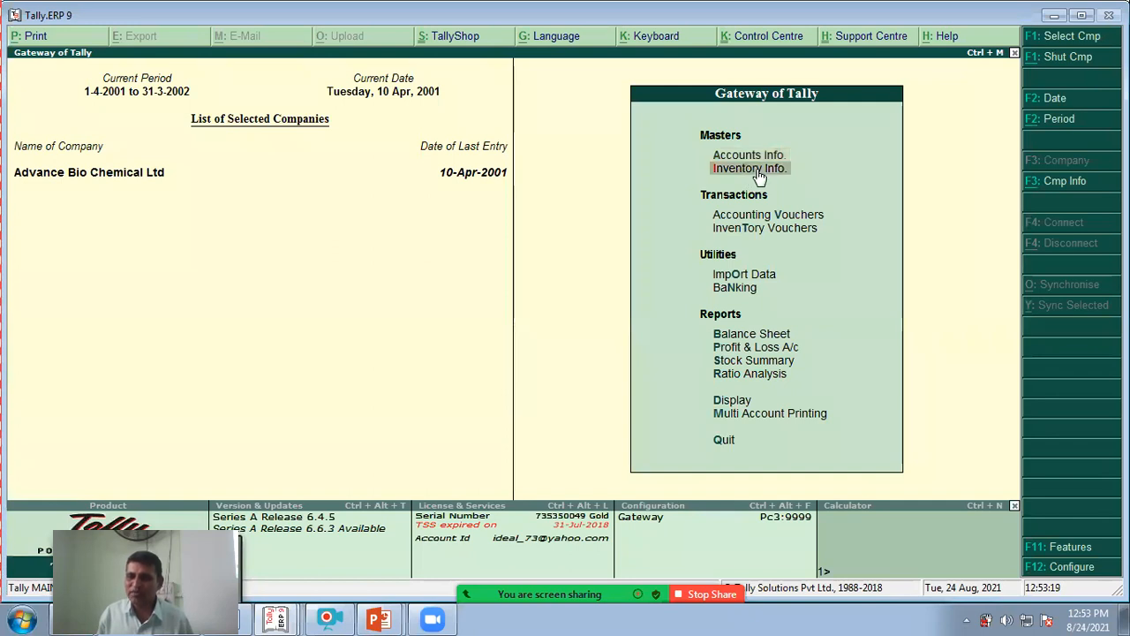
{"action": "left_click", "coordinate": [775, 227]}
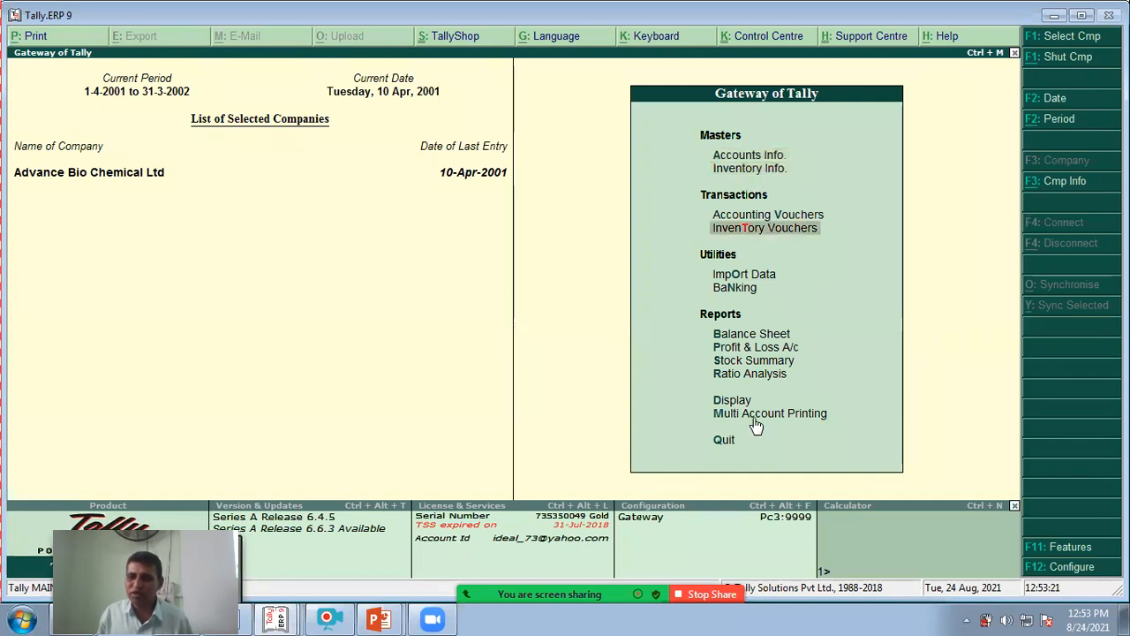
{"action": "left_click", "coordinate": [738, 360]}
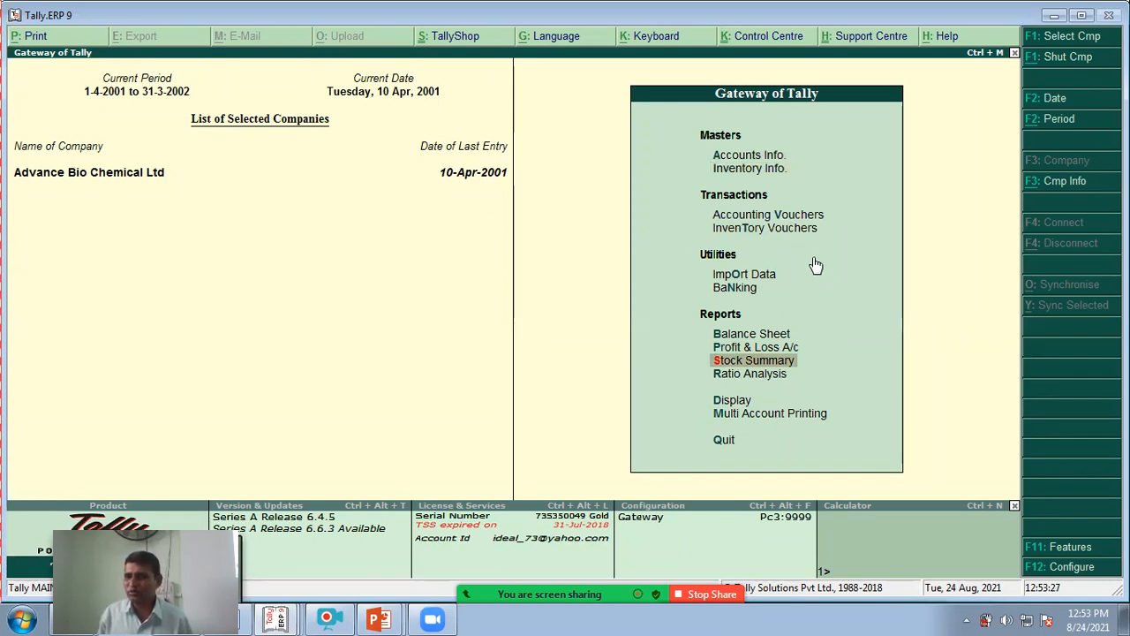
Examine the blank single stock item creation form, leave it without creating an item, and return to the Inventory Info. options
{"action": "left_click", "coordinate": [751, 168]}
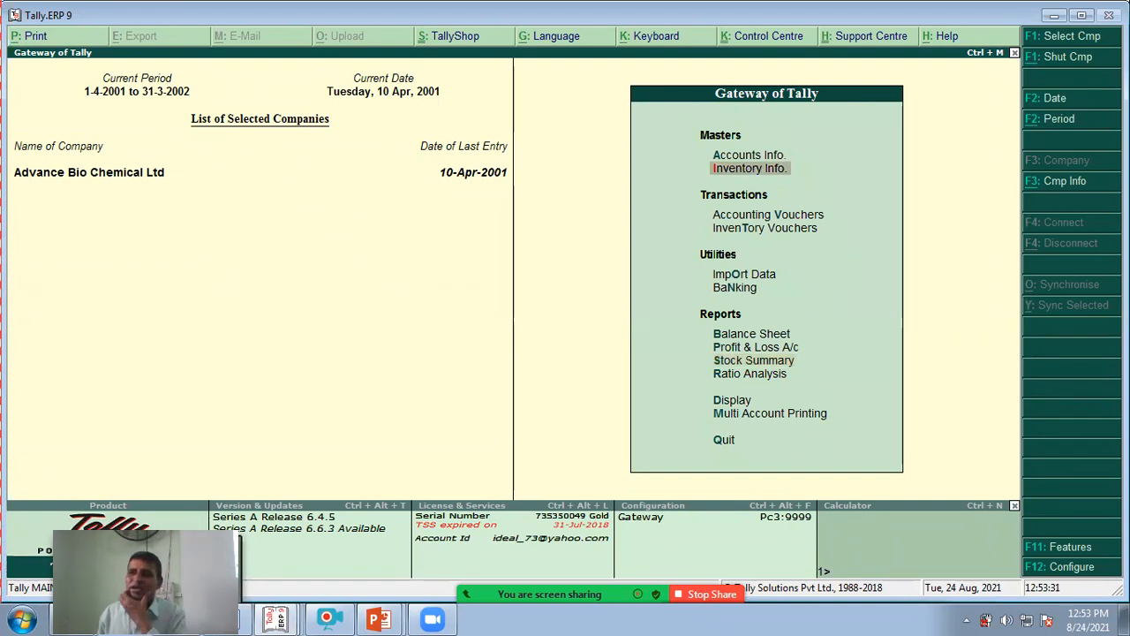
{"action": "key", "text": "Return"}
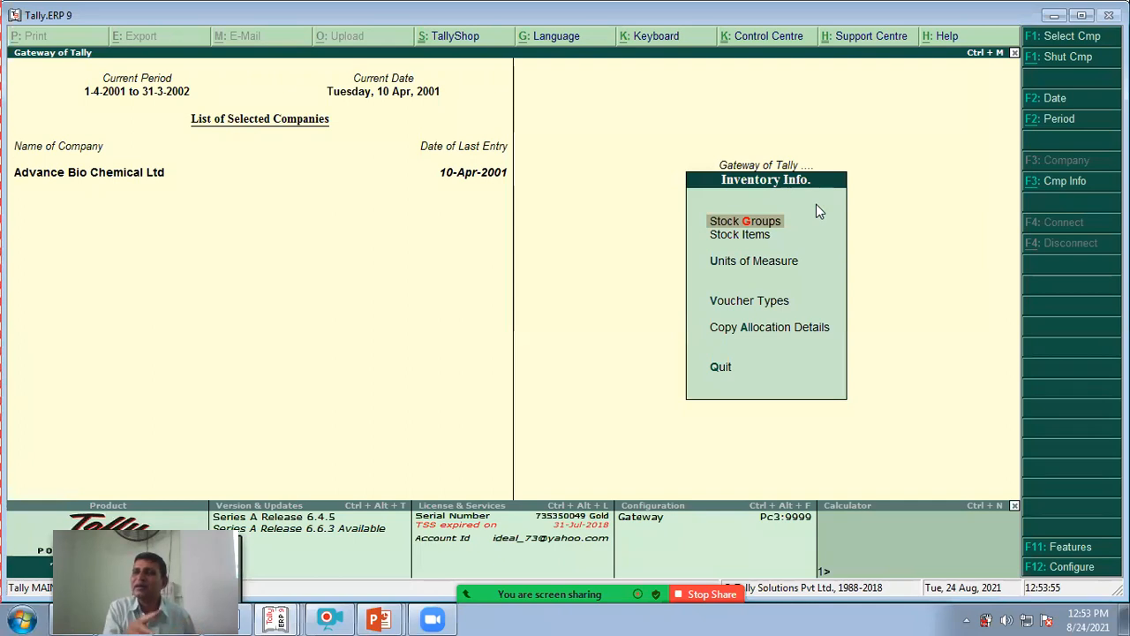
{"action": "key", "text": "Down"}
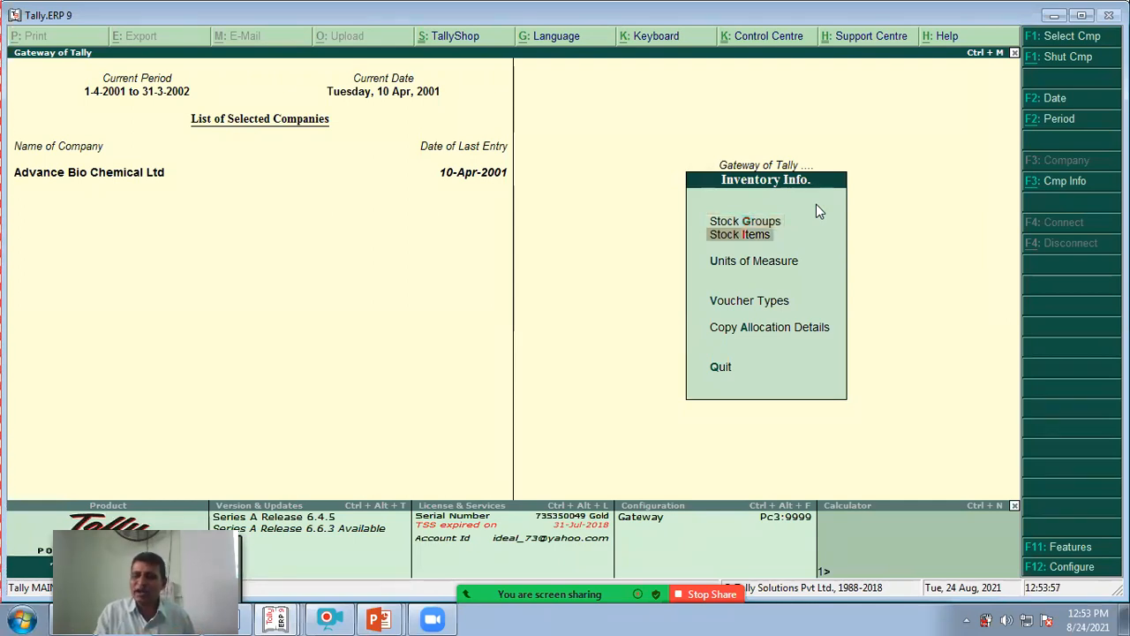
{"action": "key", "text": "Return"}
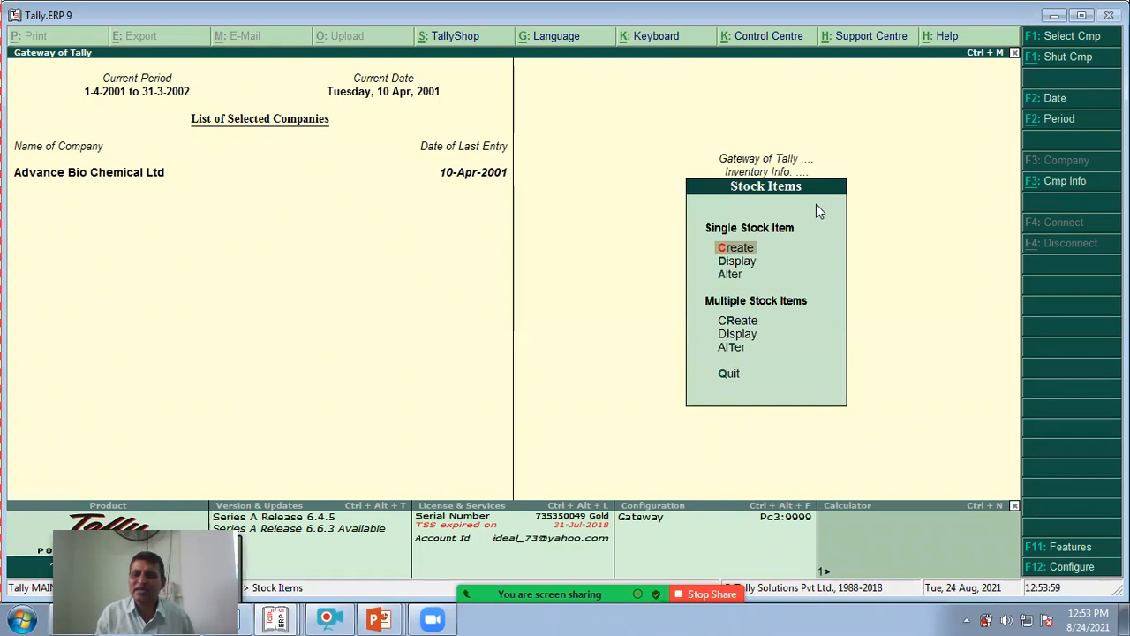
{"action": "key", "text": "Return"}
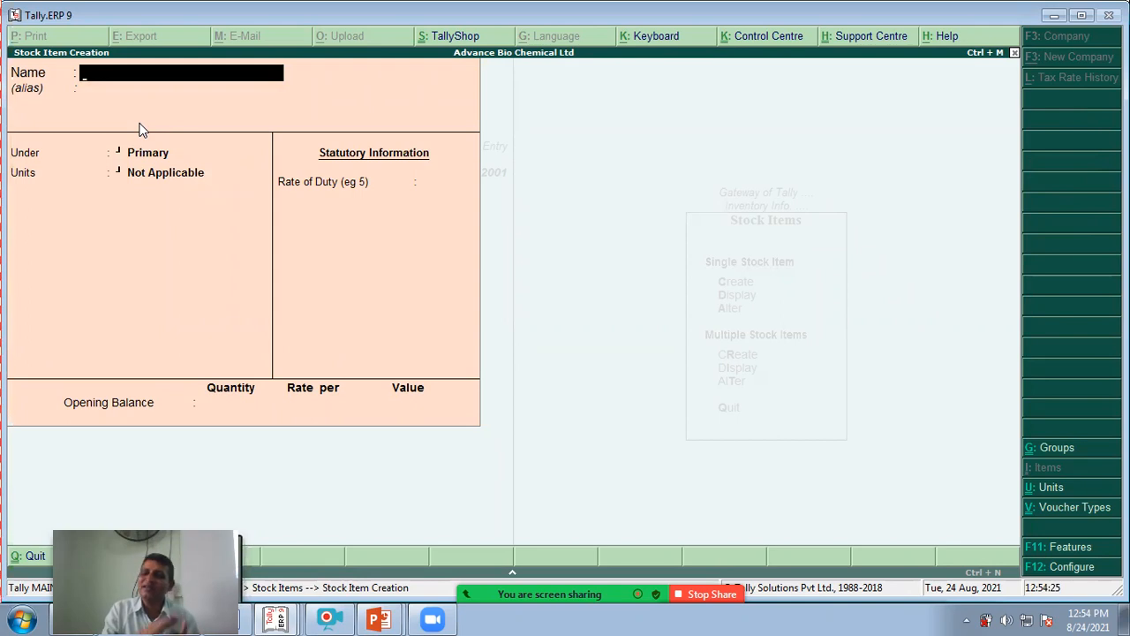
{"action": "key", "text": "Escape"}
{"action": "key", "text": "Return"}
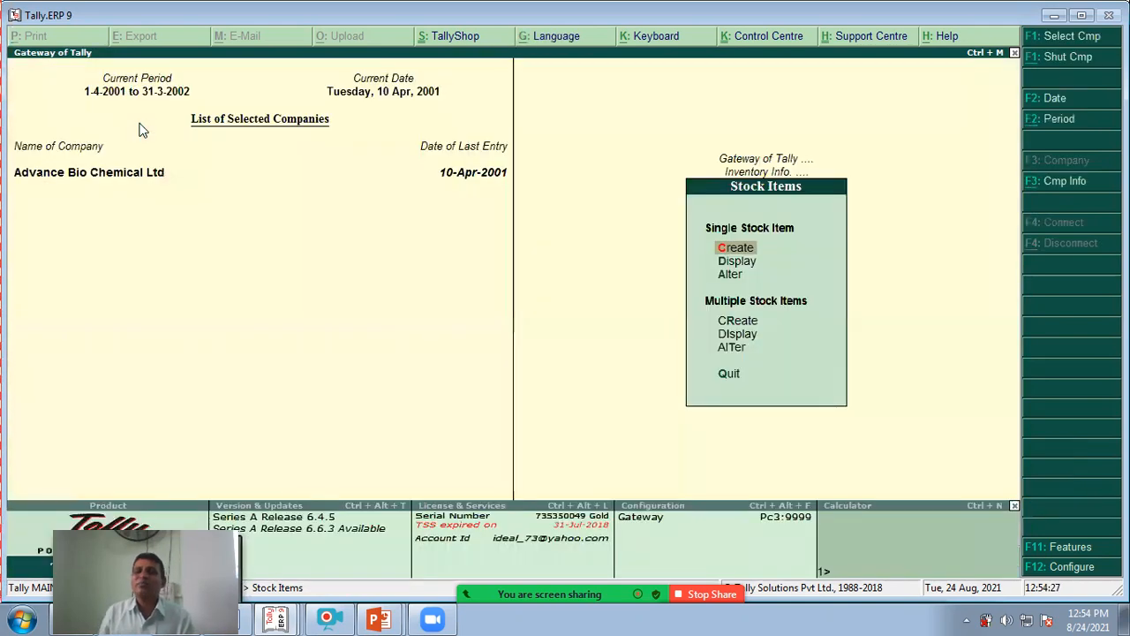
{"action": "key", "text": "Escape"}
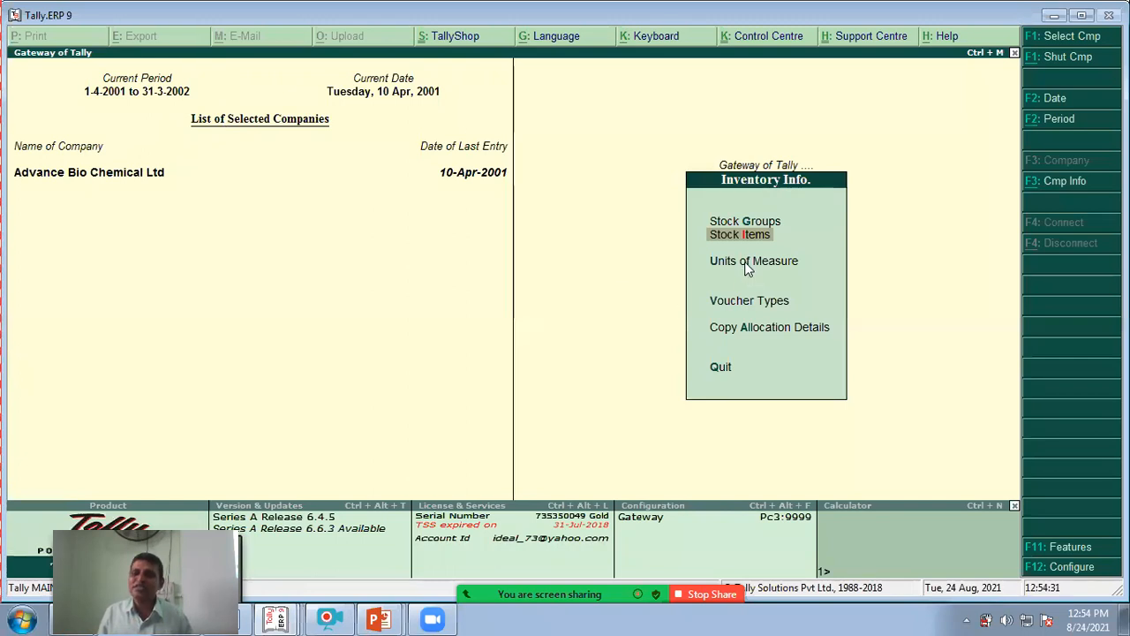
{"action": "key", "text": "Down"}
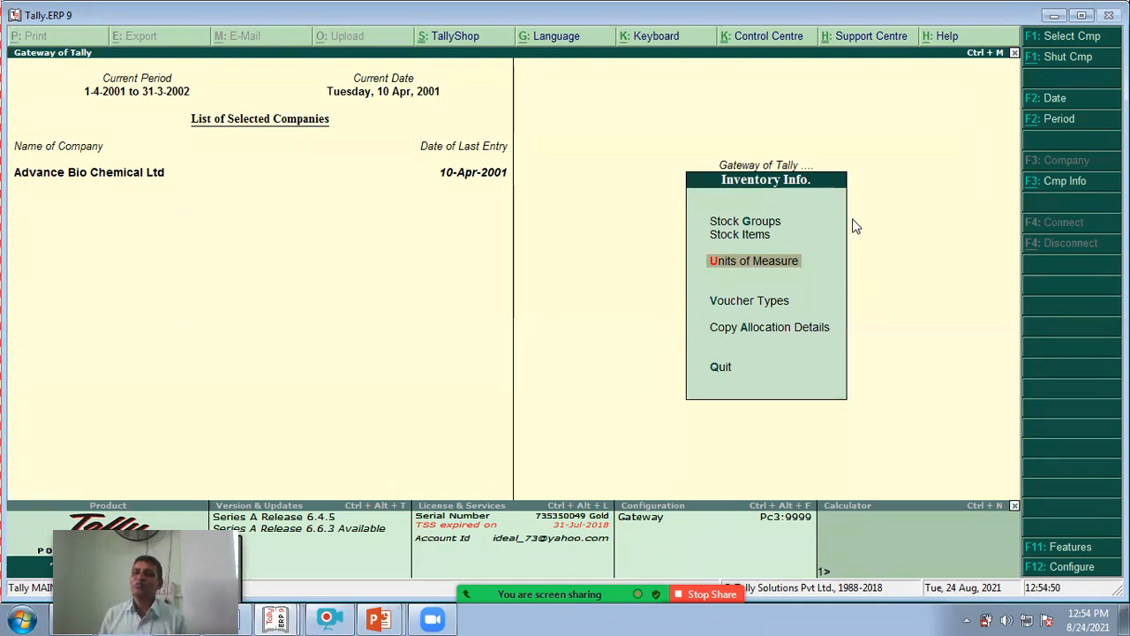
{"action": "key", "text": "Up"}
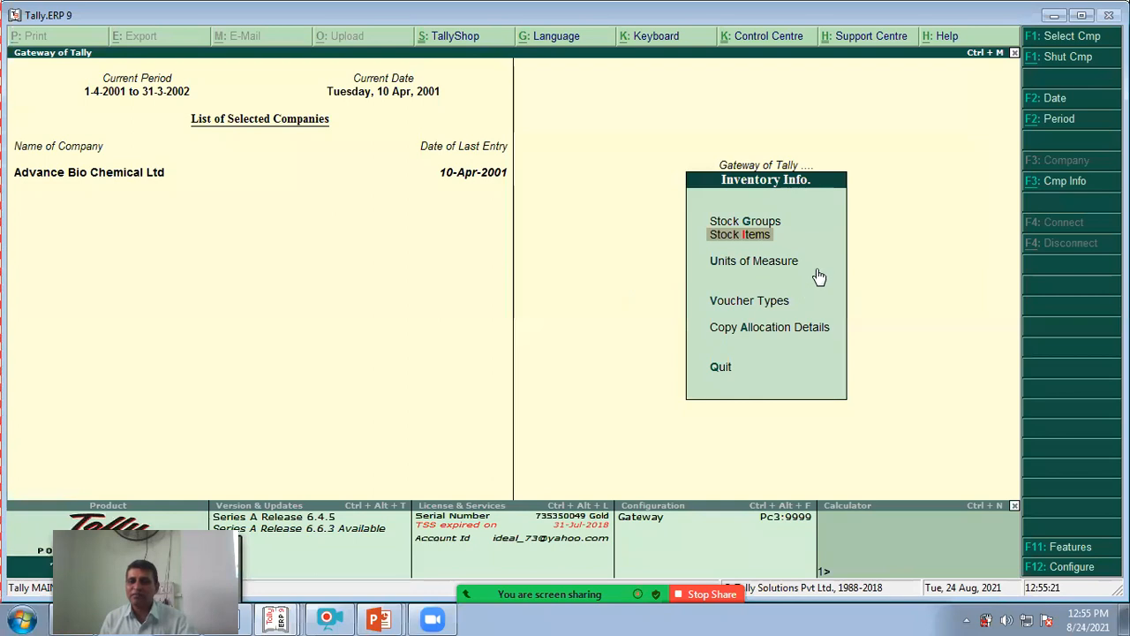
{"action": "left_click", "coordinate": [699, 604]}
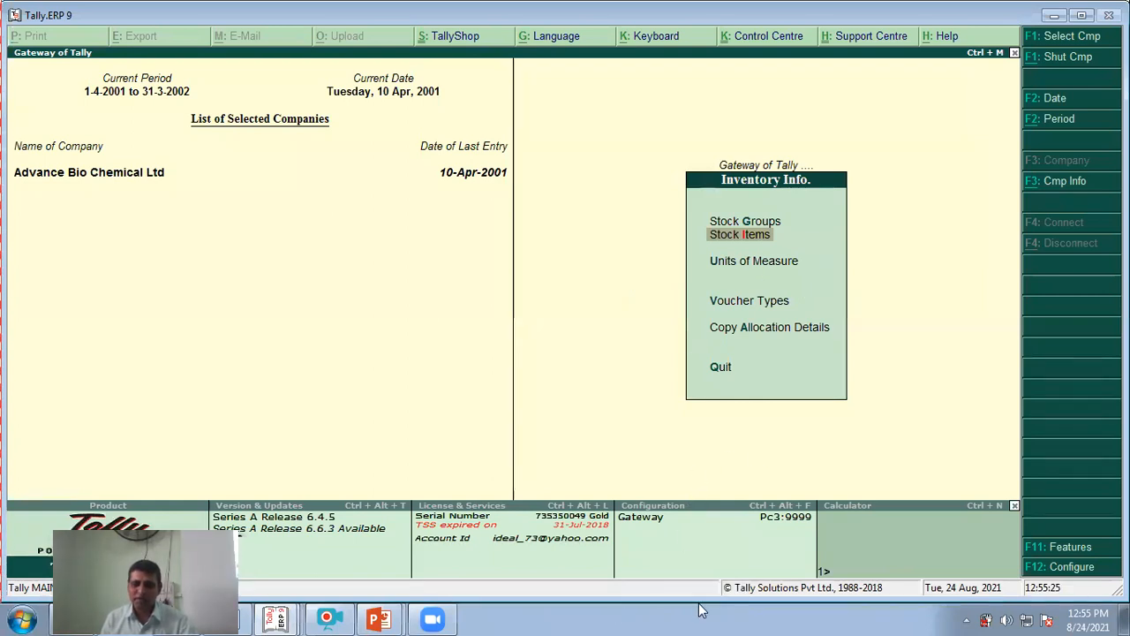
{"action": "left_click", "coordinate": [334, 616]}
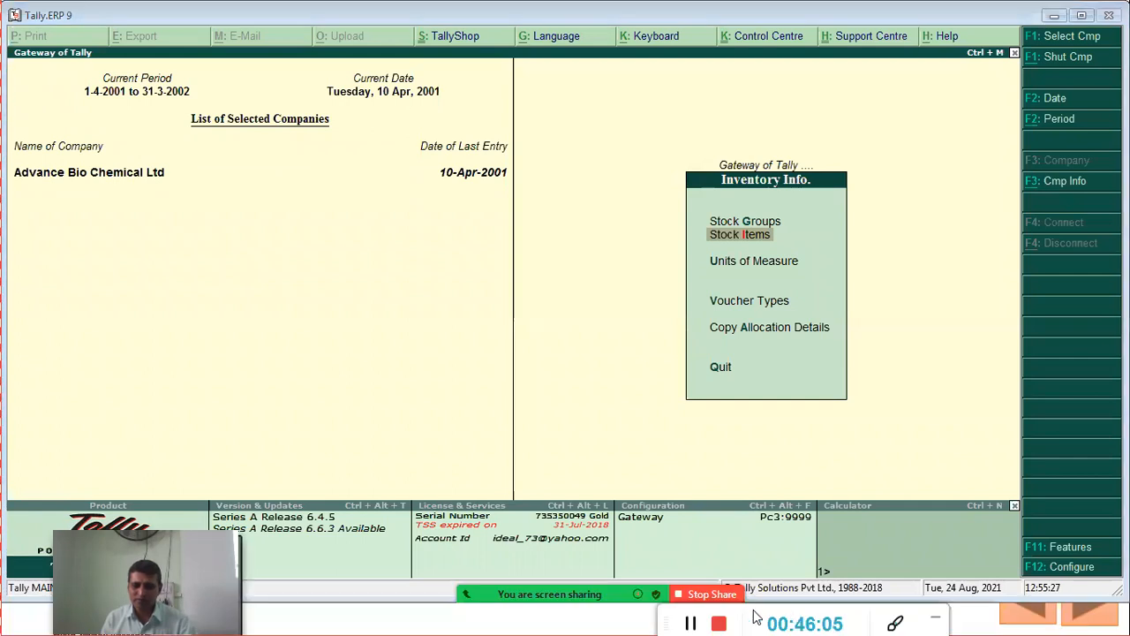
{"action": "left_click", "coordinate": [688, 618]}
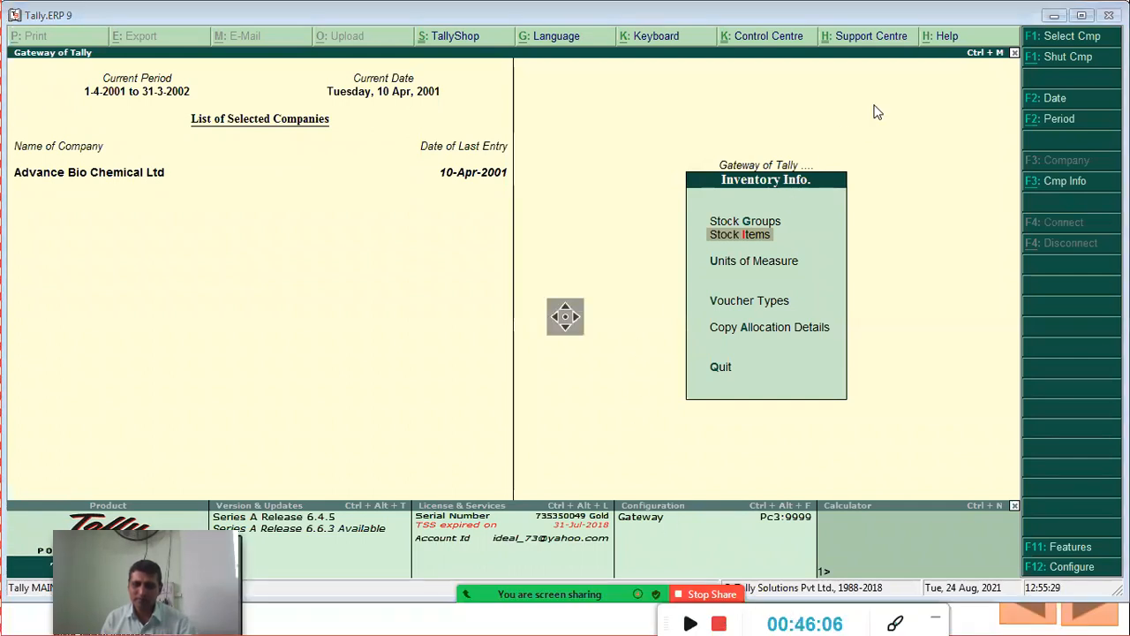